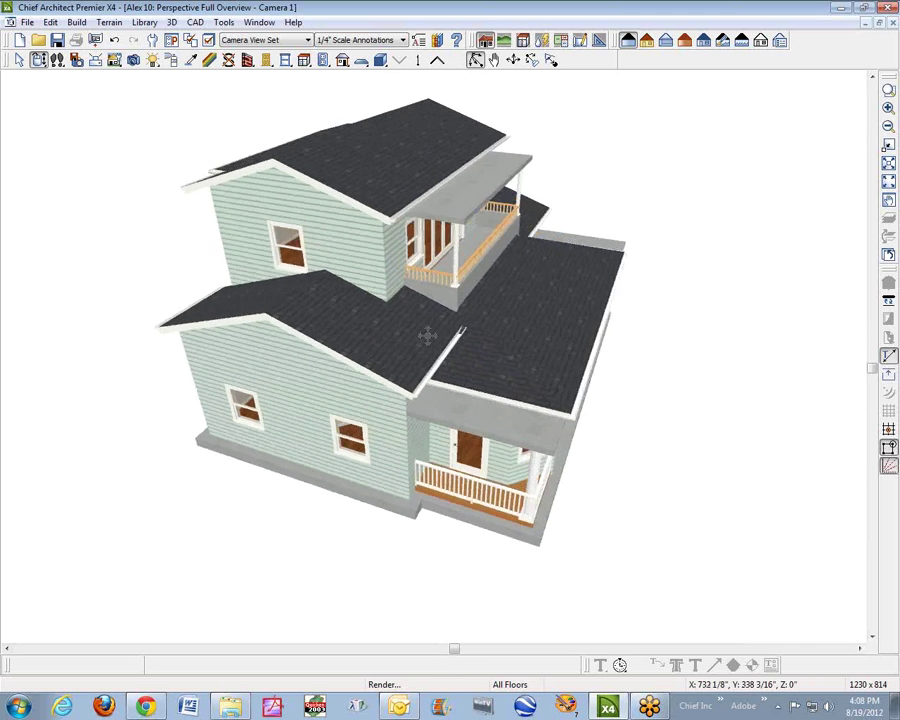
# Delete the hip roof plane and the large roof plane covering the single-storey section below the balcony
pyautogui.press('space')
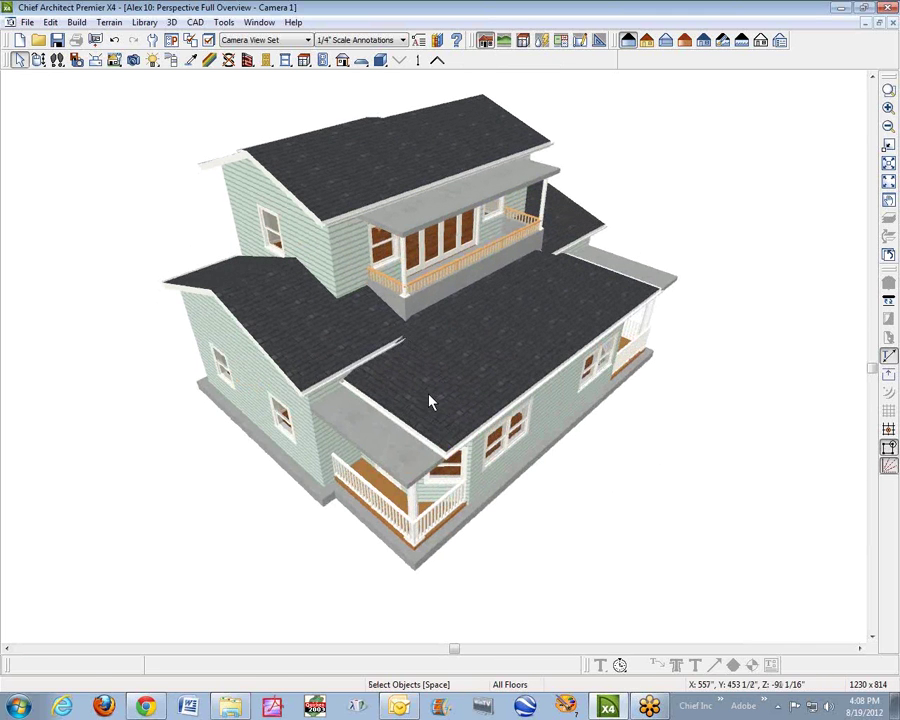
pyautogui.click(430, 393)
pyautogui.press('Delete')
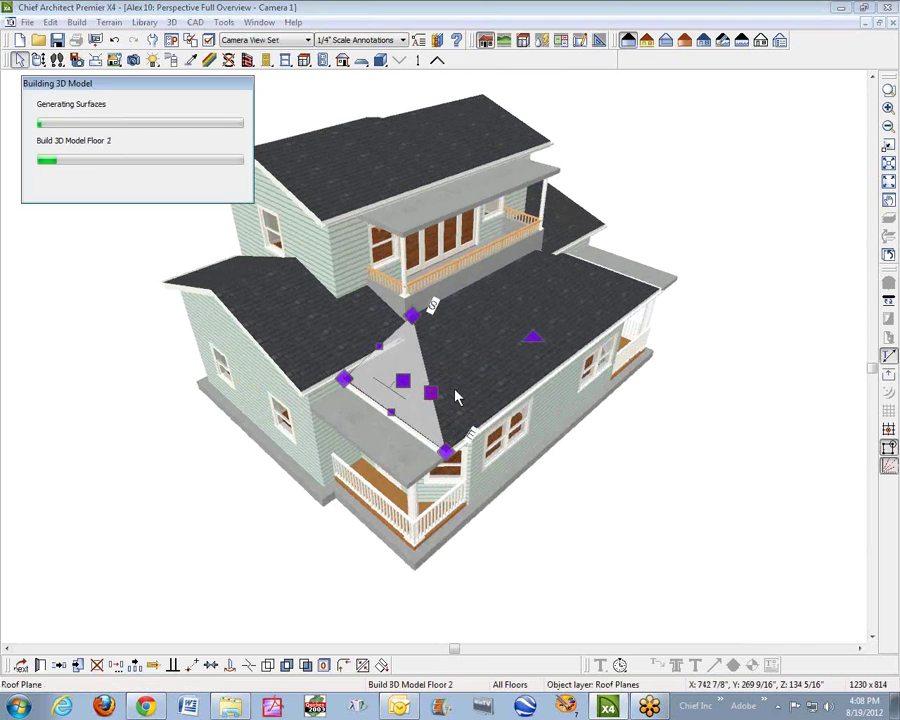
pyautogui.click(464, 380)
pyautogui.press('Delete')
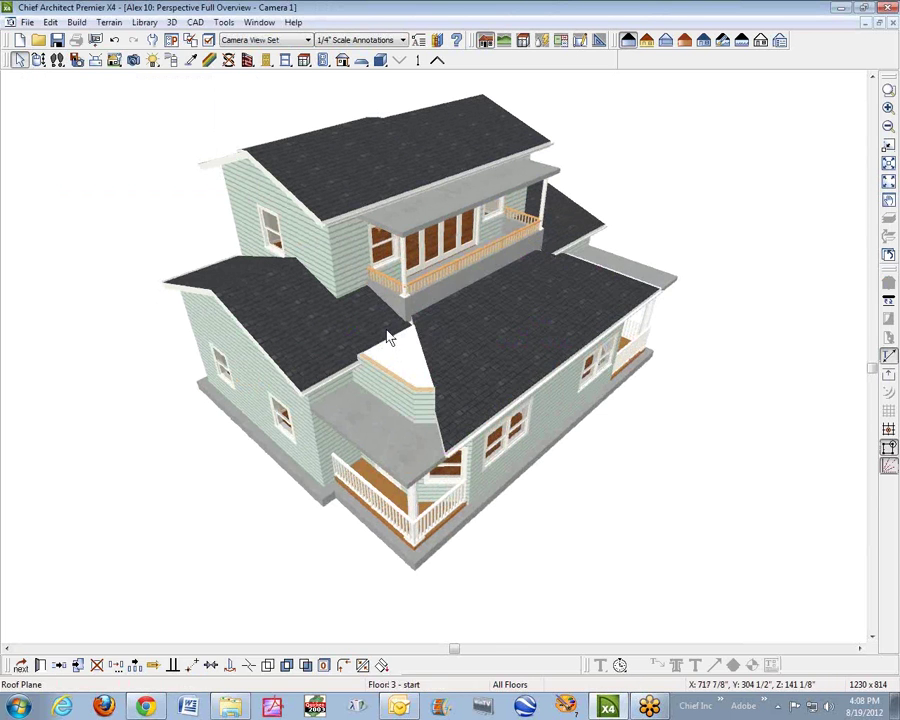
pyautogui.click(578, 270)
pyautogui.press('Delete')
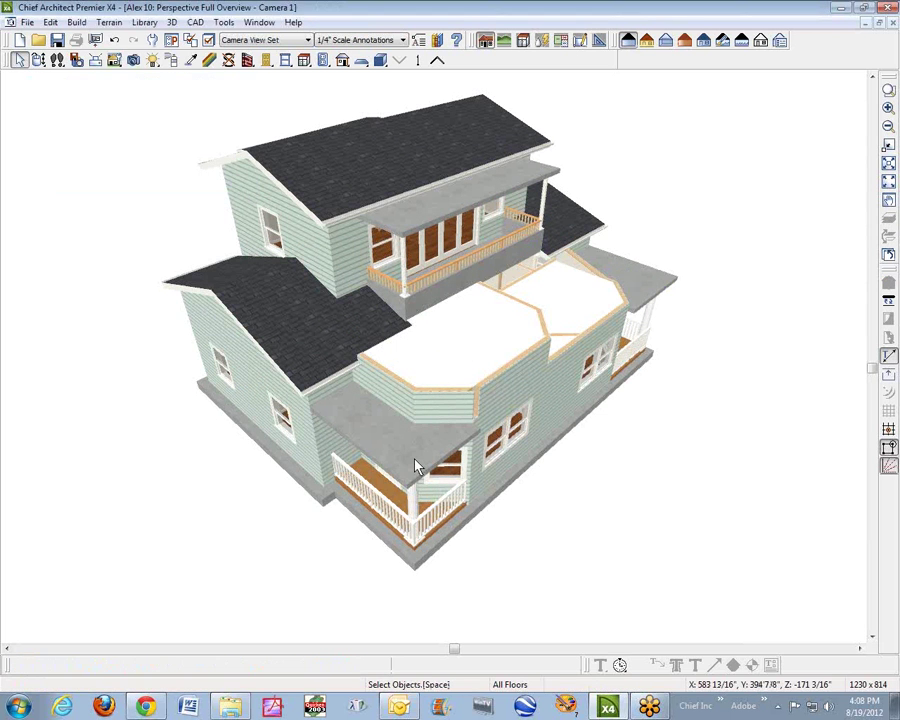
# Delete the flat slabs over both corner porches and the lower roof plane at the far end of the house
pyautogui.click(418, 472)
pyautogui.press('Delete')
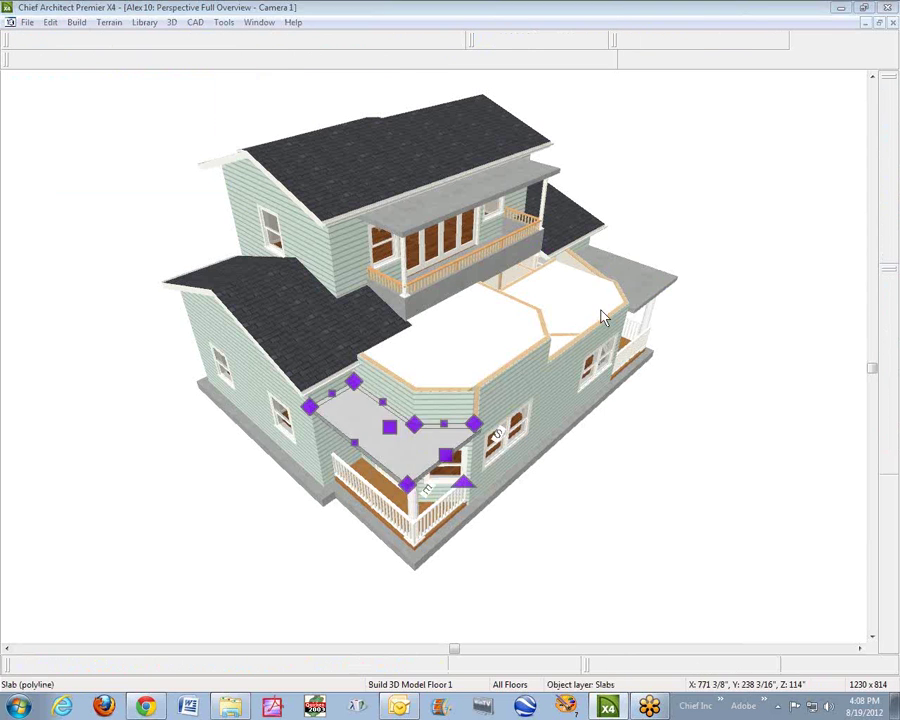
pyautogui.click(652, 309)
pyautogui.press('Delete')
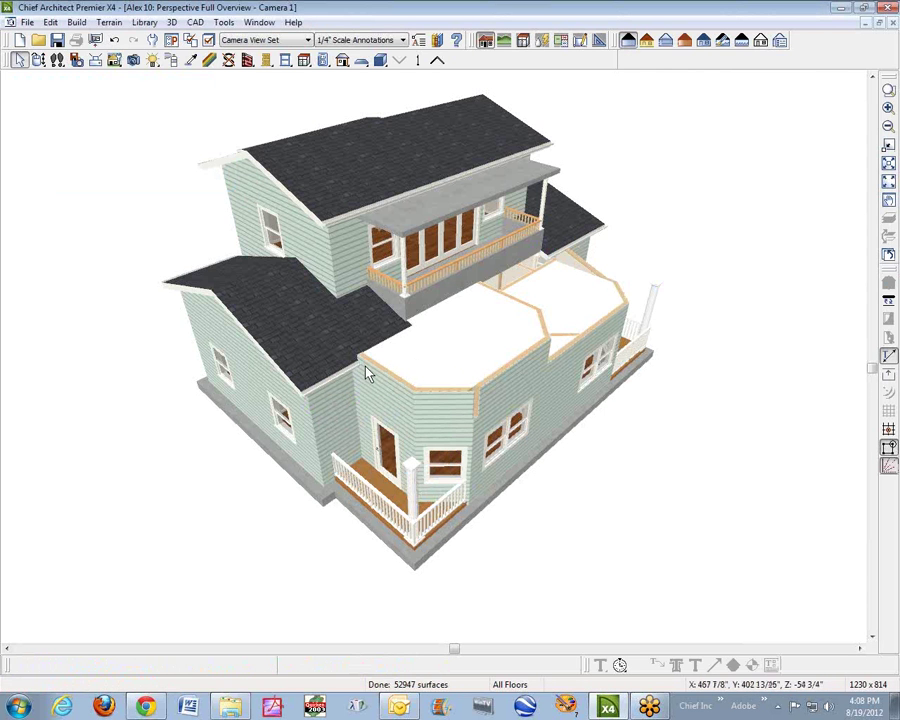
pyautogui.click(580, 234)
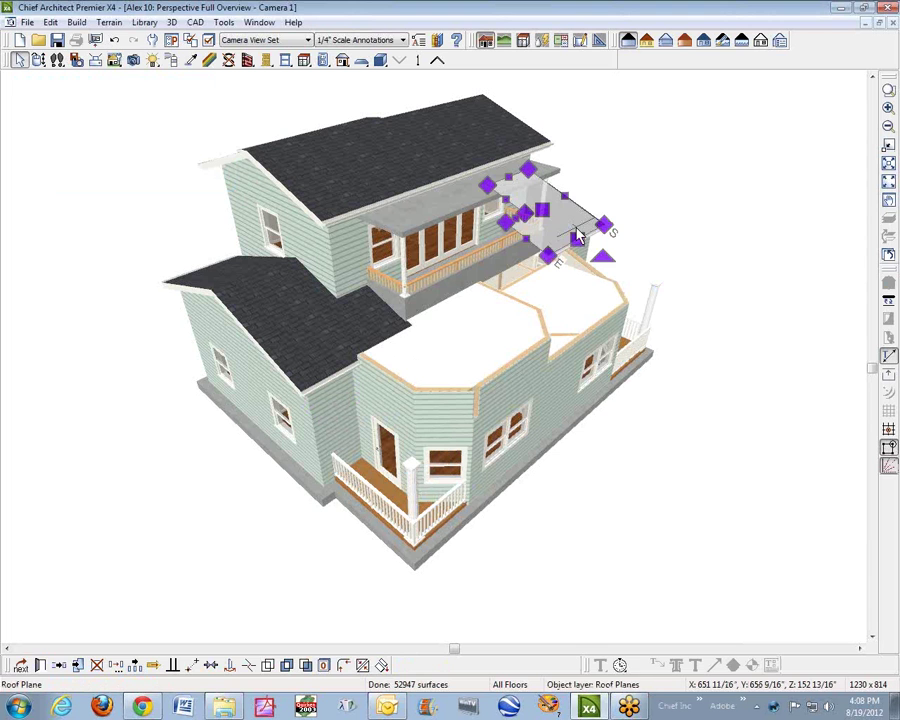
pyautogui.press('Delete')
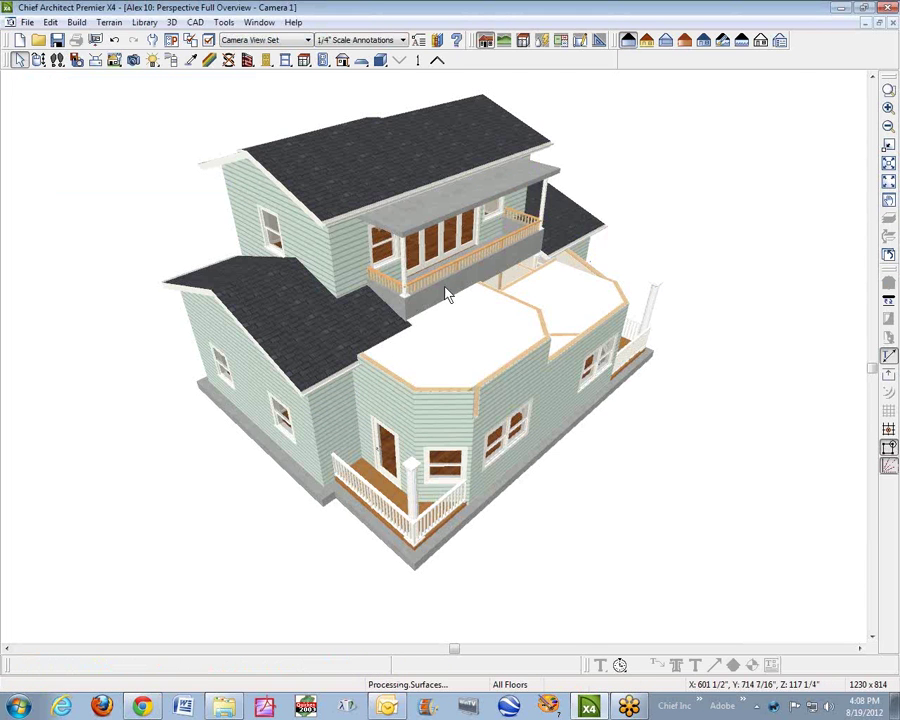
# Extend the remaining lower roof plane down over the near porch, break its edge at the balcony corner, and stretch the outer part to the far porch
pyautogui.click(328, 370)
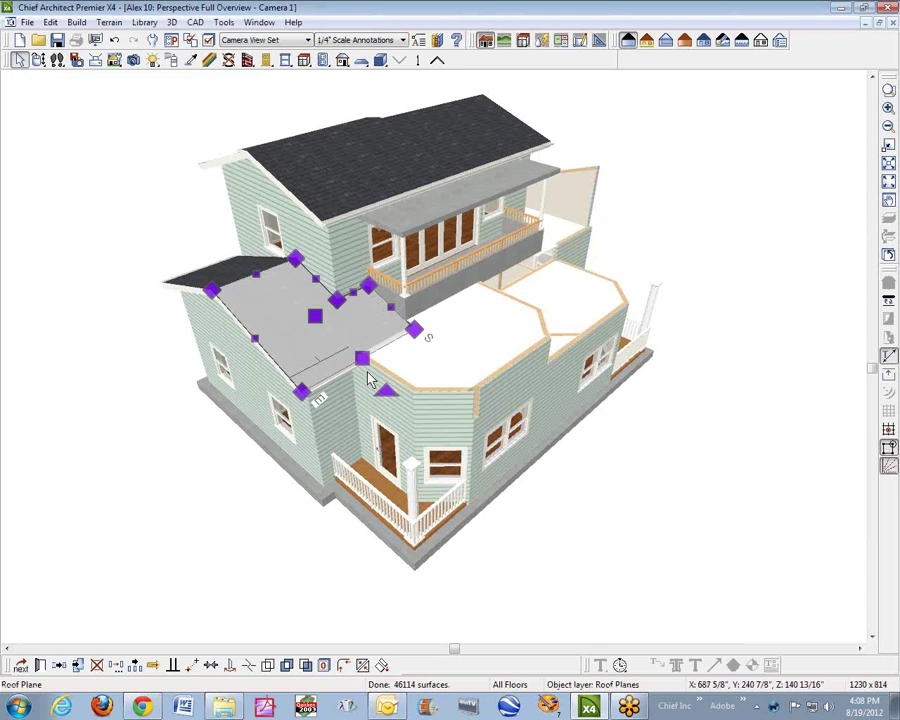
pyautogui.moveTo(374, 387); pyautogui.dragTo(476, 426)
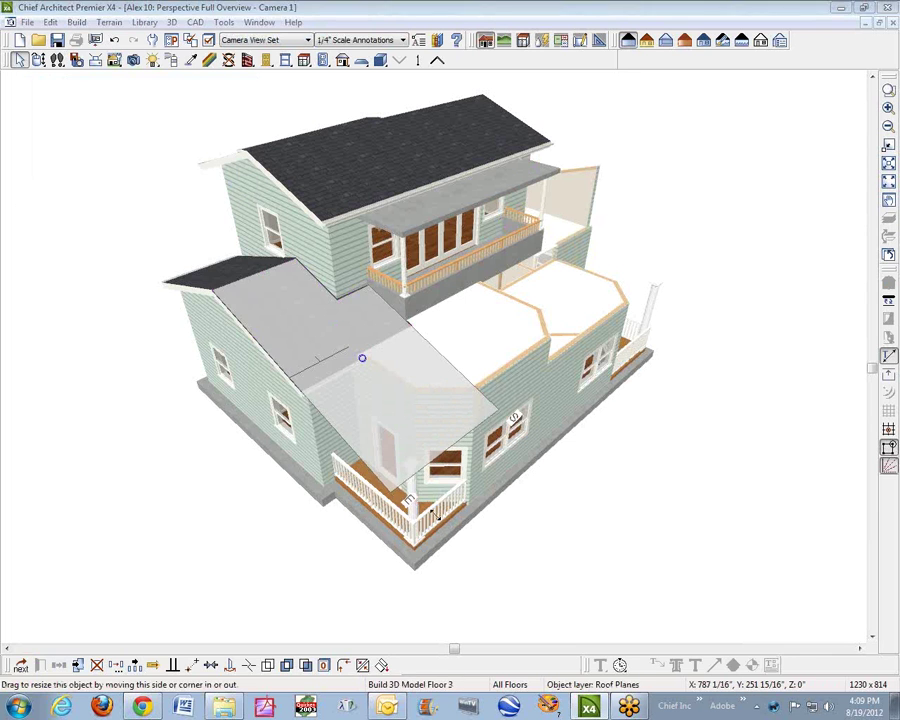
pyautogui.click(249, 665)
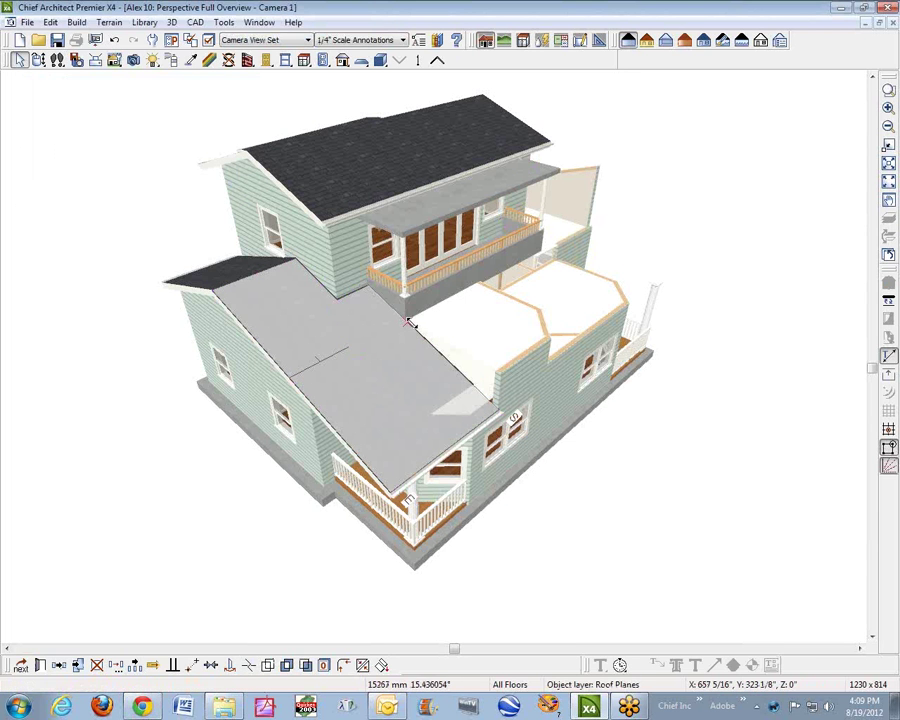
pyautogui.click(410, 322)
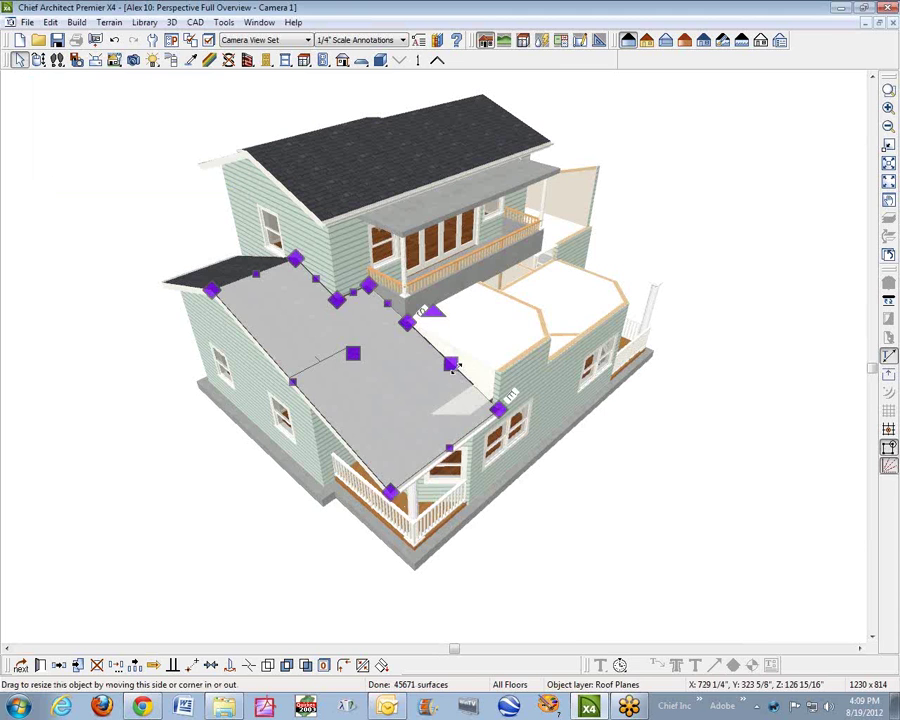
pyautogui.moveTo(450, 365); pyautogui.dragTo(650, 274)
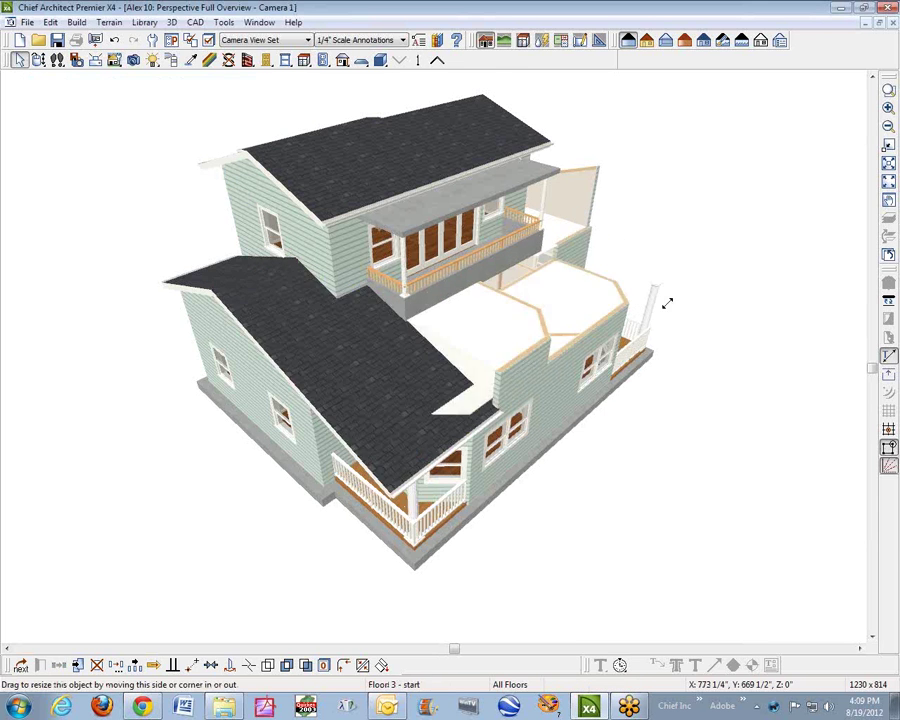
pyautogui.click(777, 172)
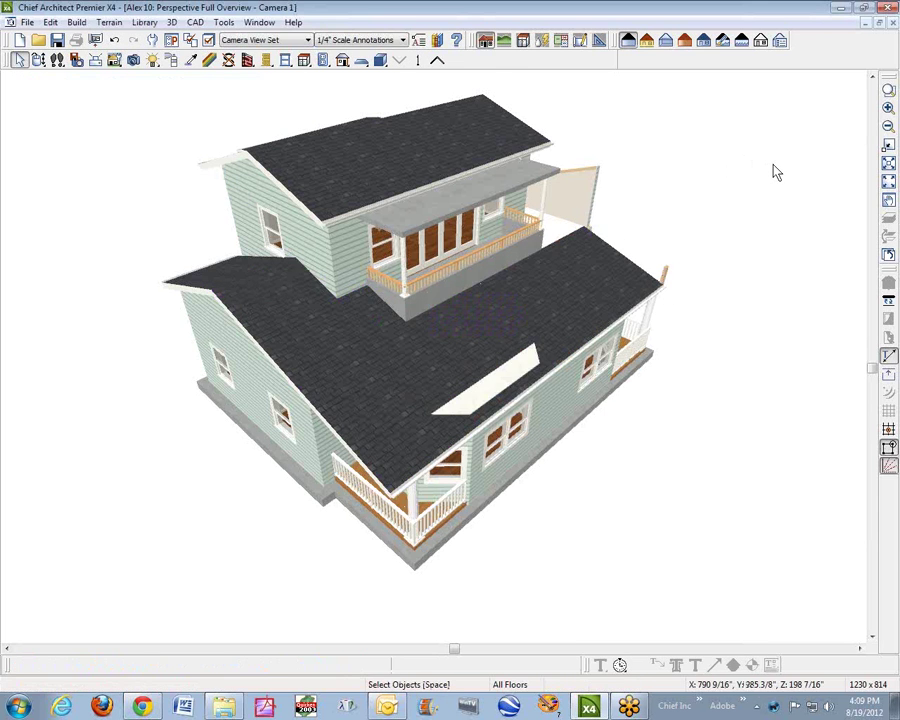
# Switch to the floor plan and check which layer the slab surrounding the house is on
pyautogui.hotkey('ctrl', 'Tab')
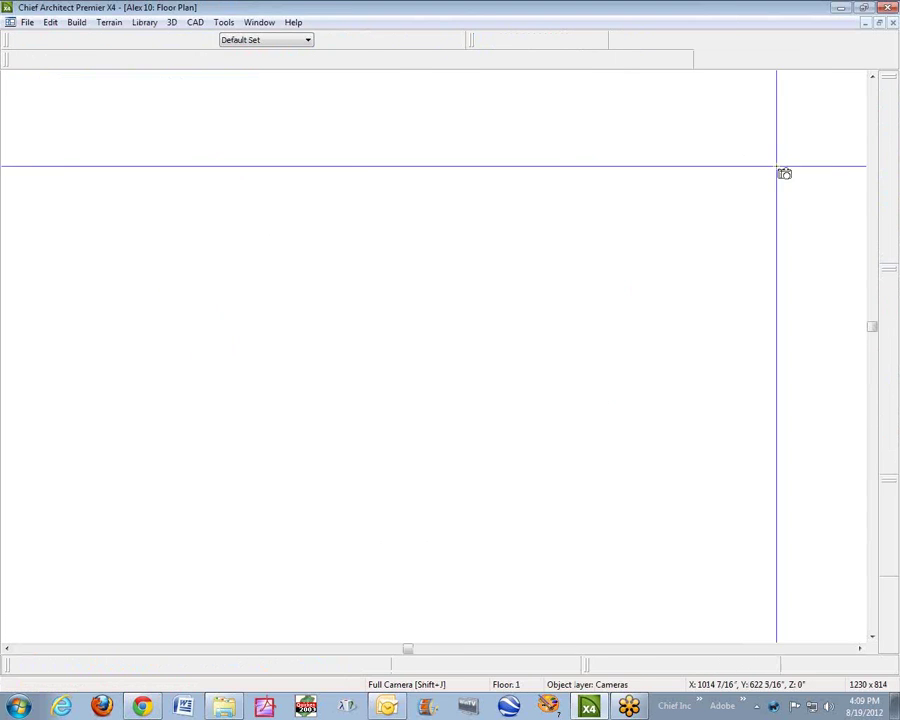
pyautogui.press('space')
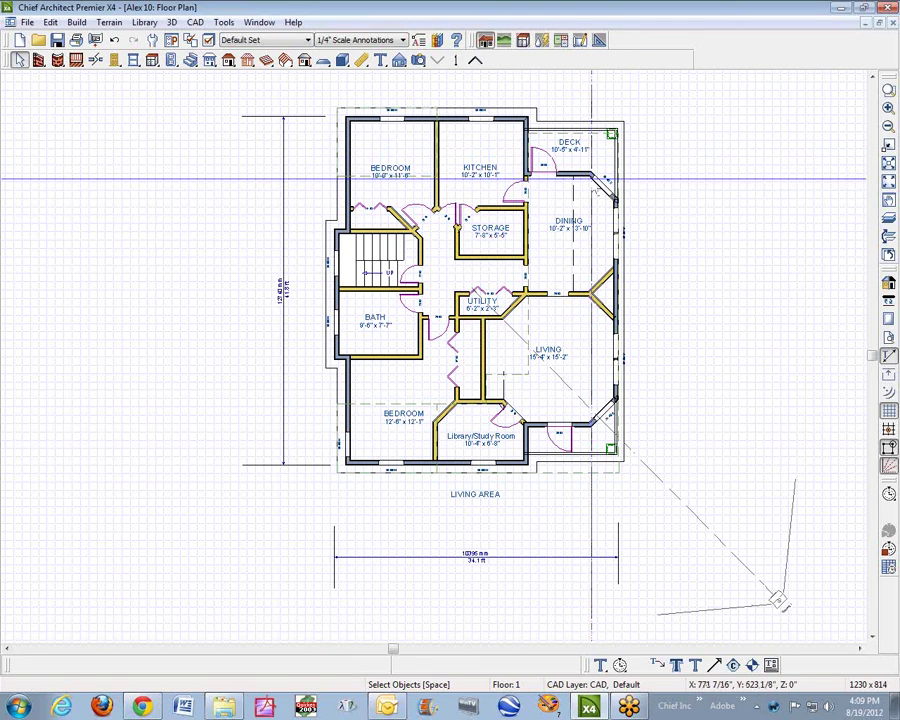
pyautogui.click(429, 108)
pyautogui.click(221, 122)
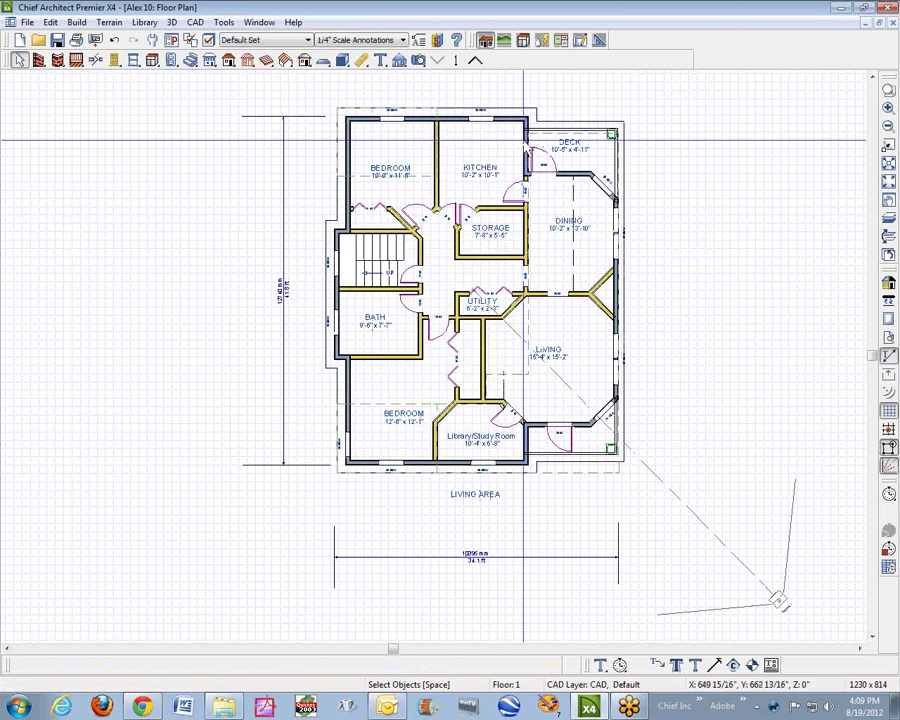
pyautogui.click(540, 108)
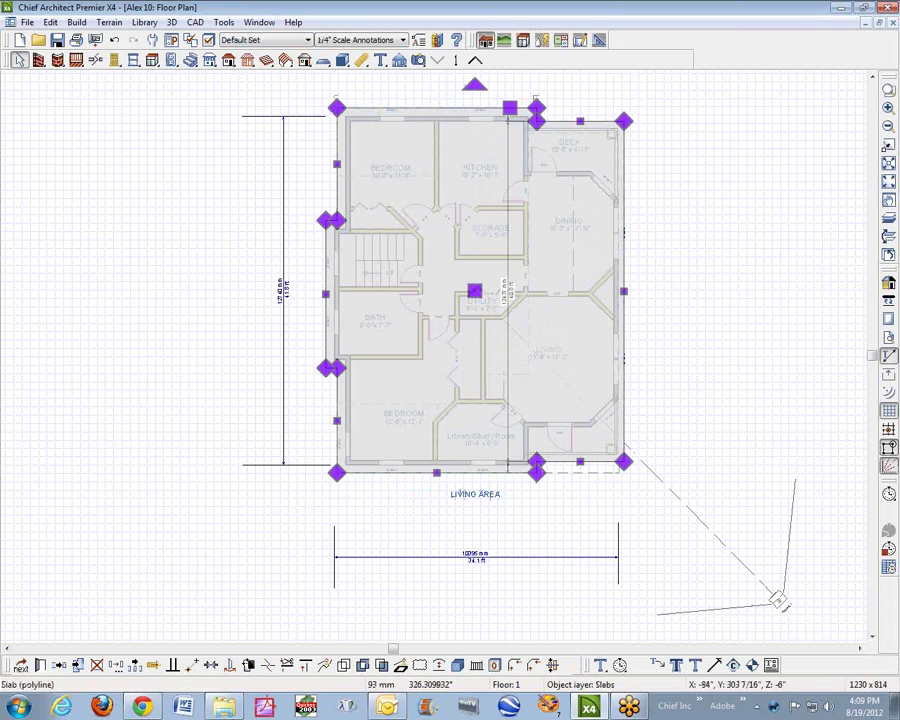
pyautogui.click(40, 666)
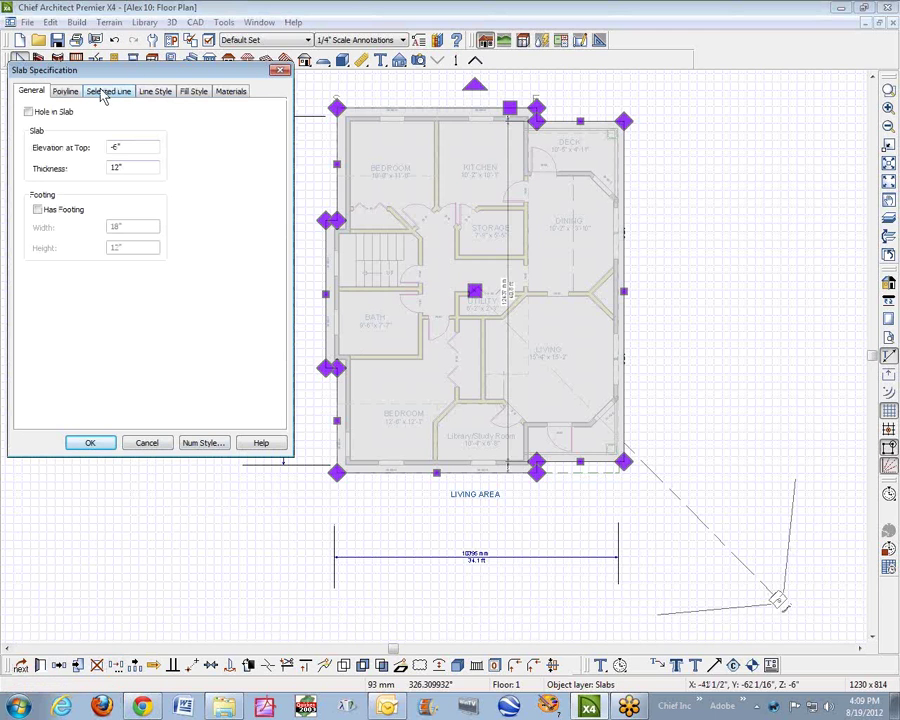
pyautogui.click(152, 92)
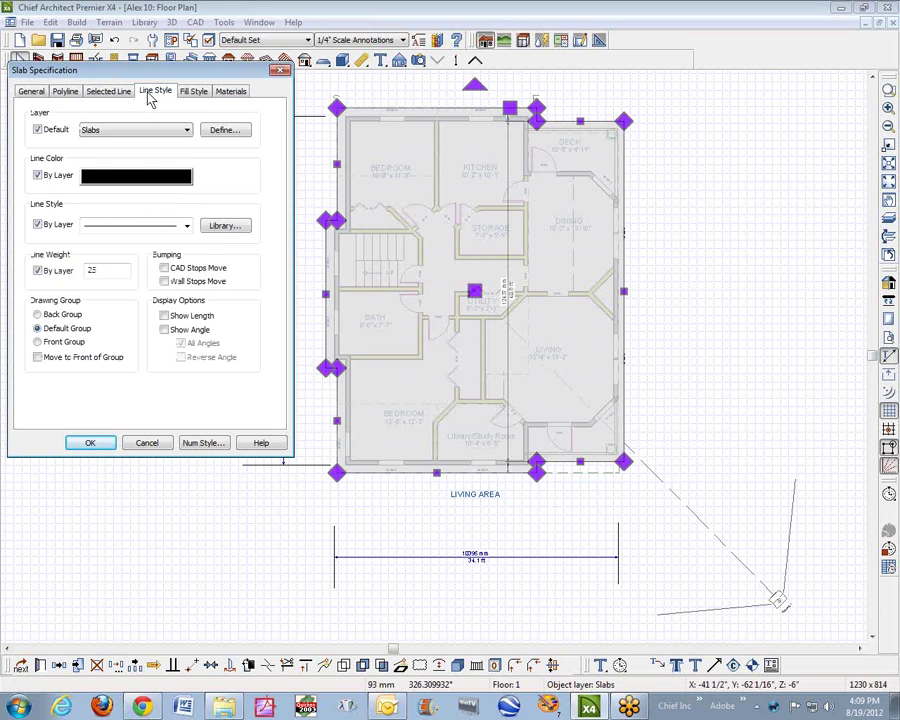
pyautogui.click(146, 443)
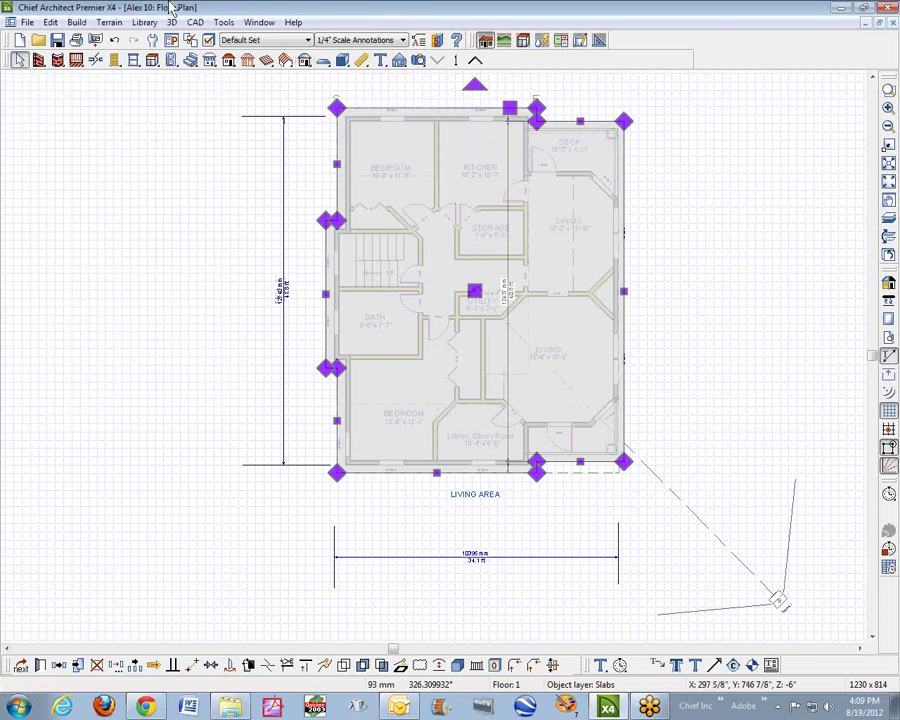
# Turn off the display of the Slabs layer in the Default Set
pyautogui.click(208, 46)
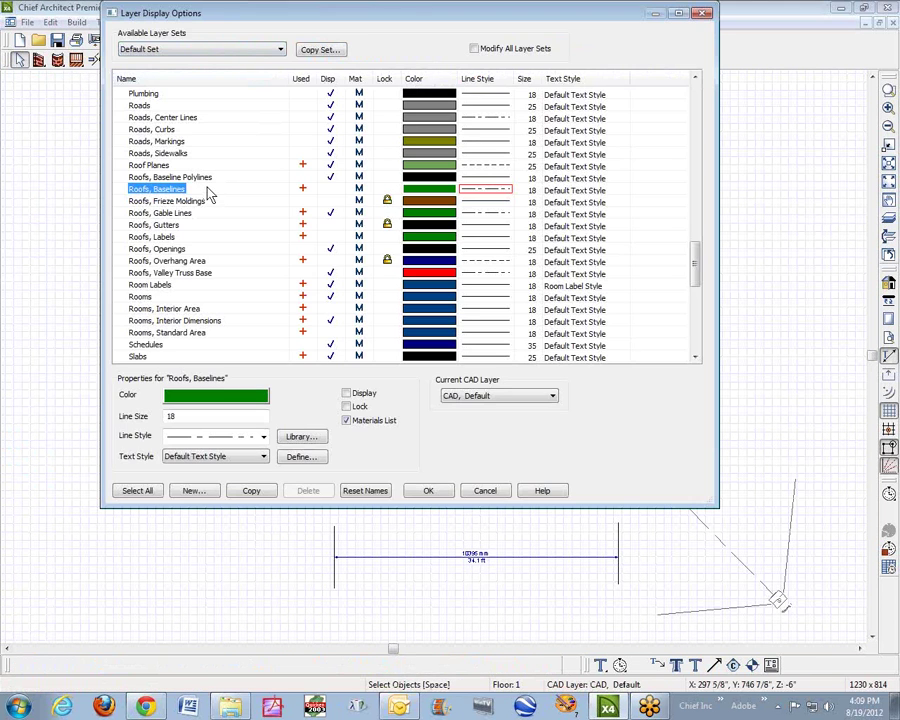
pyautogui.press('s')
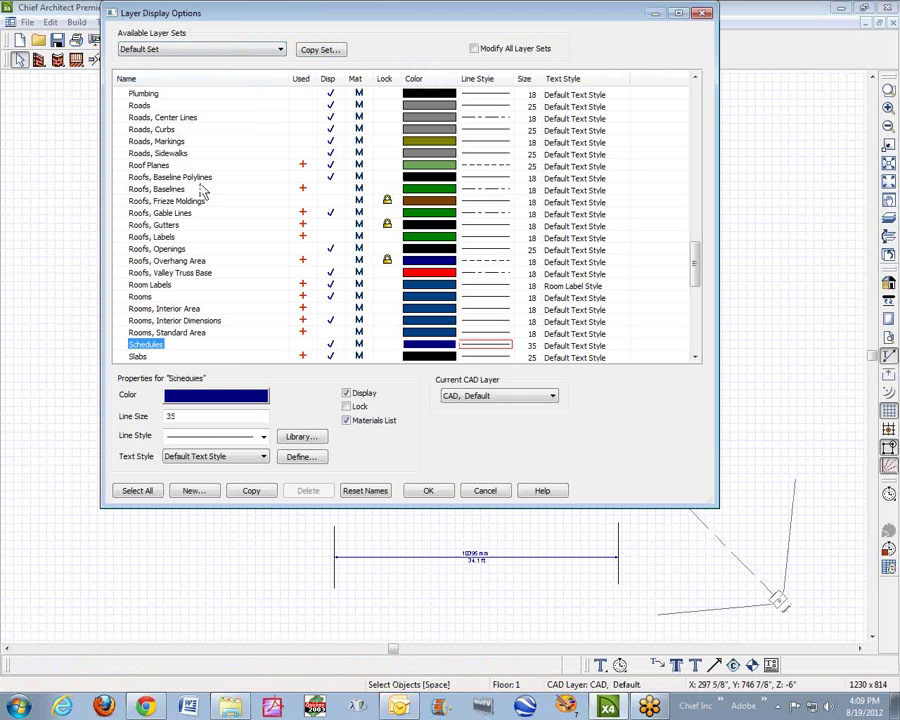
pyautogui.click(331, 356)
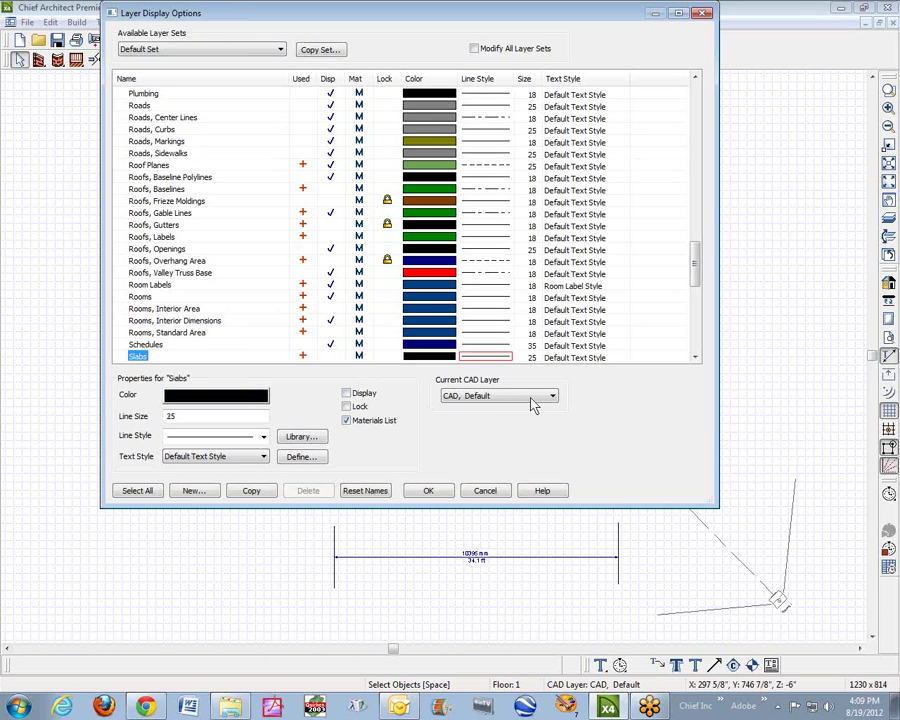
pyautogui.click(441, 496)
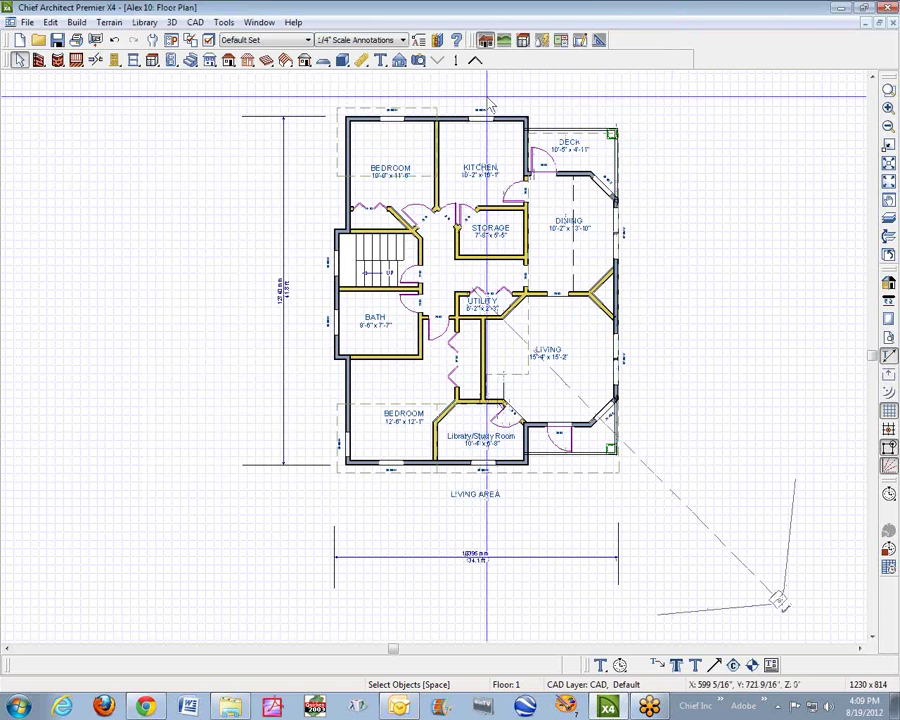
# Extend the roof plane's edge at the deck to about 2.4 ft beyond the railing, in line with the bedroom roof overhang
pyautogui.click(603, 480)
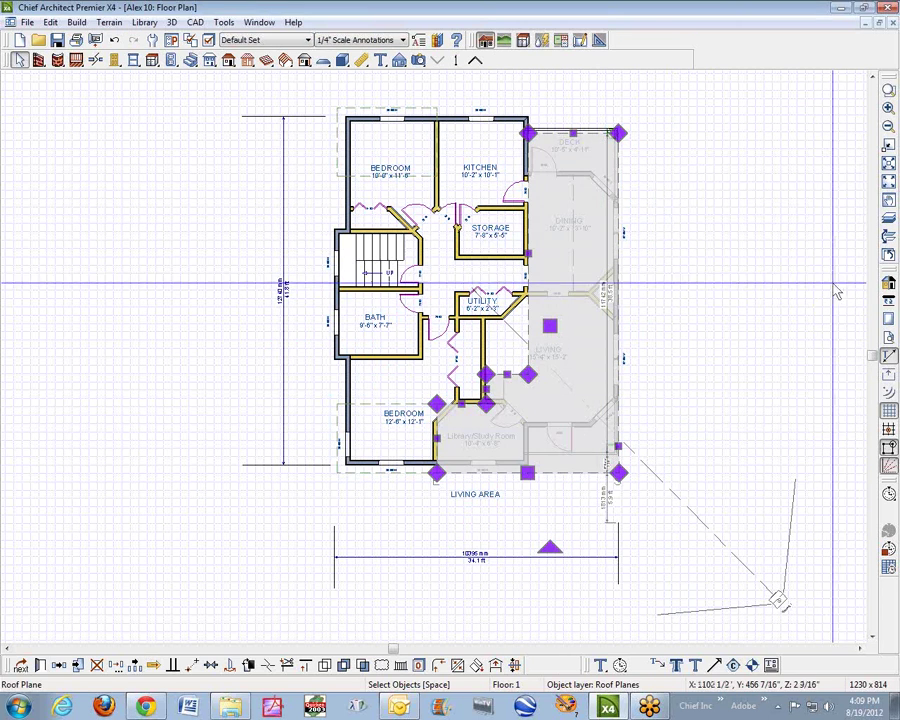
pyautogui.click(889, 90)
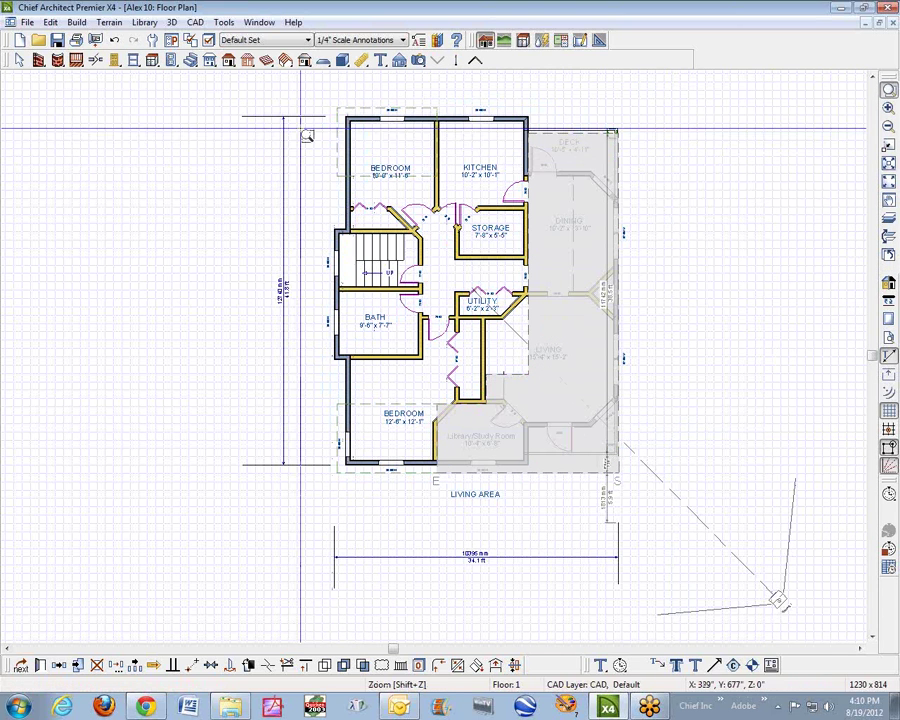
pyautogui.moveTo(353, 84); pyautogui.dragTo(764, 276)
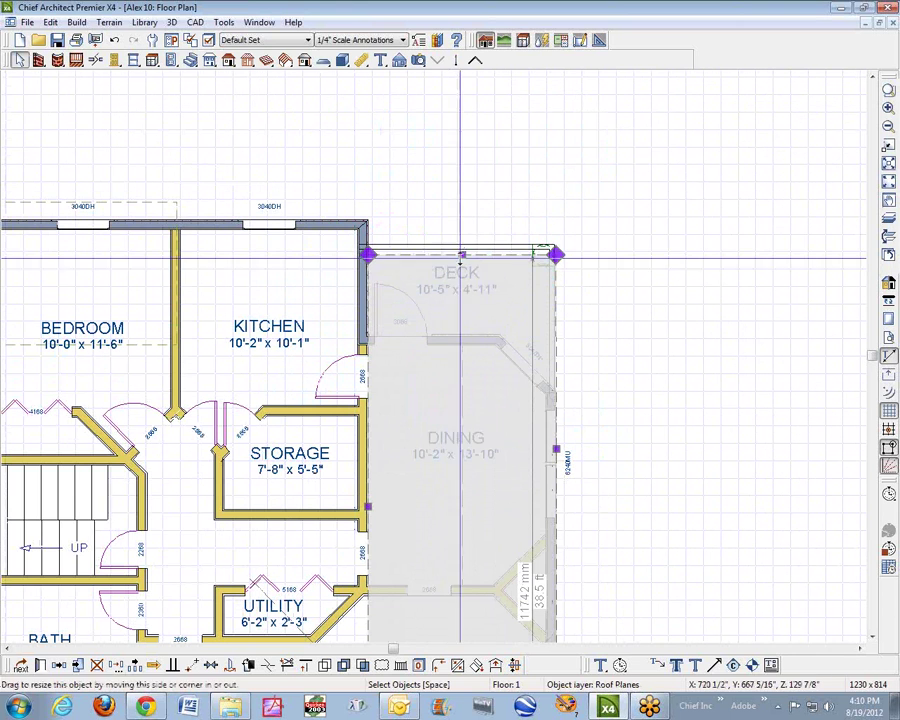
pyautogui.moveTo(462, 255); pyautogui.dragTo(462, 199)
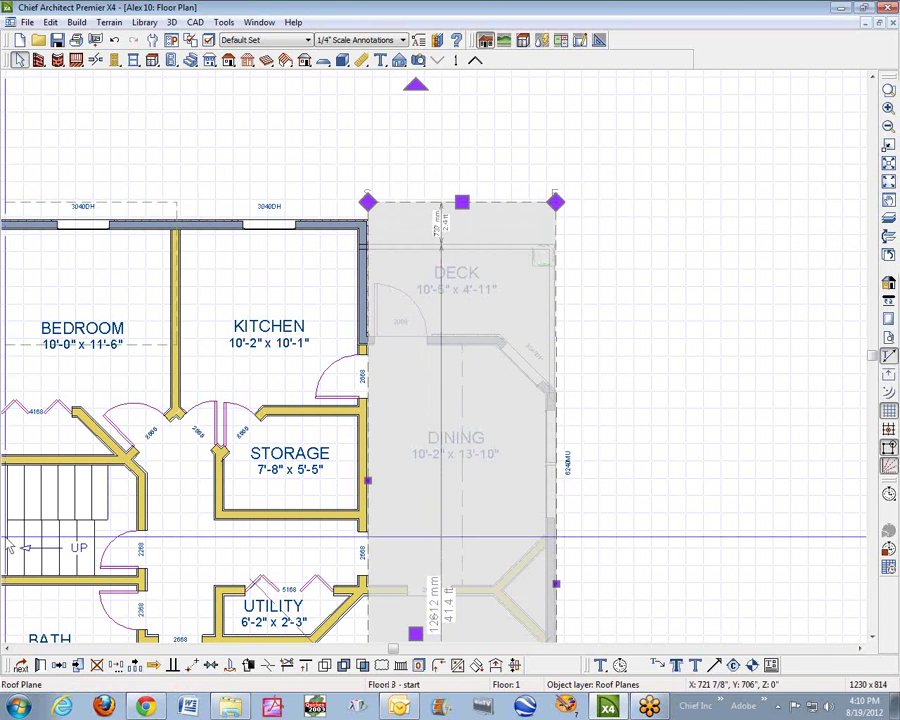
# Break the roof plane's edge along the kitchen wall near the corner where the deck meets the dining room
pyautogui.click(270, 665)
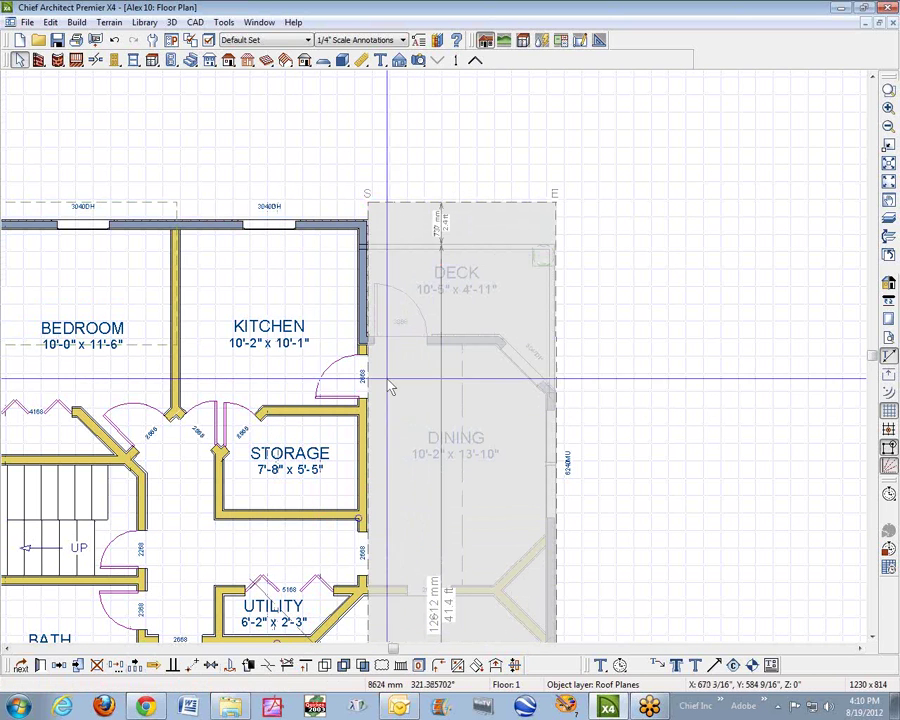
pyautogui.click(367, 345)
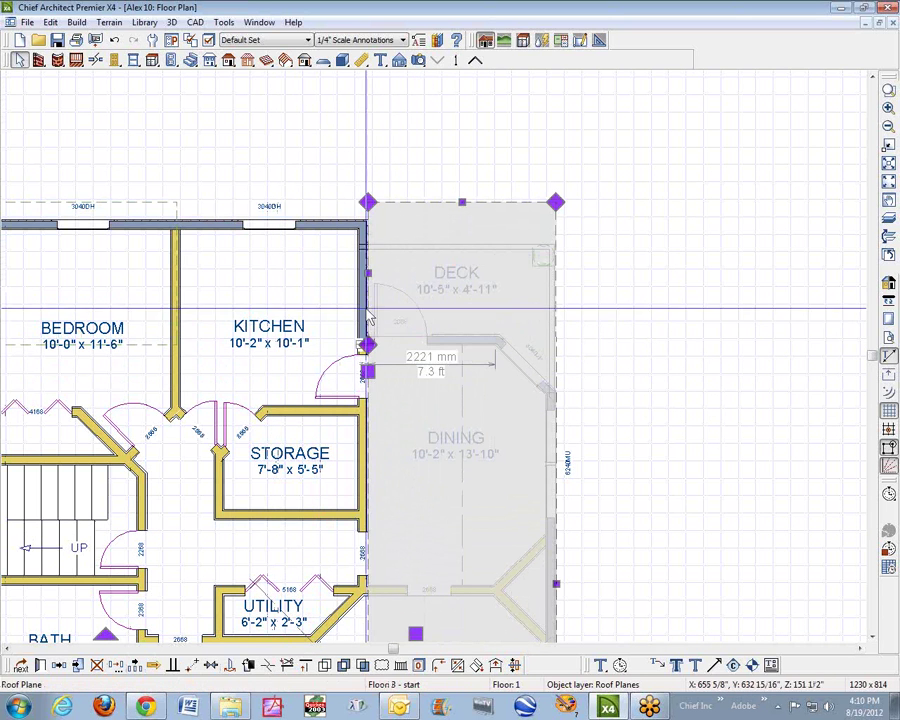
pyautogui.click(721, 289)
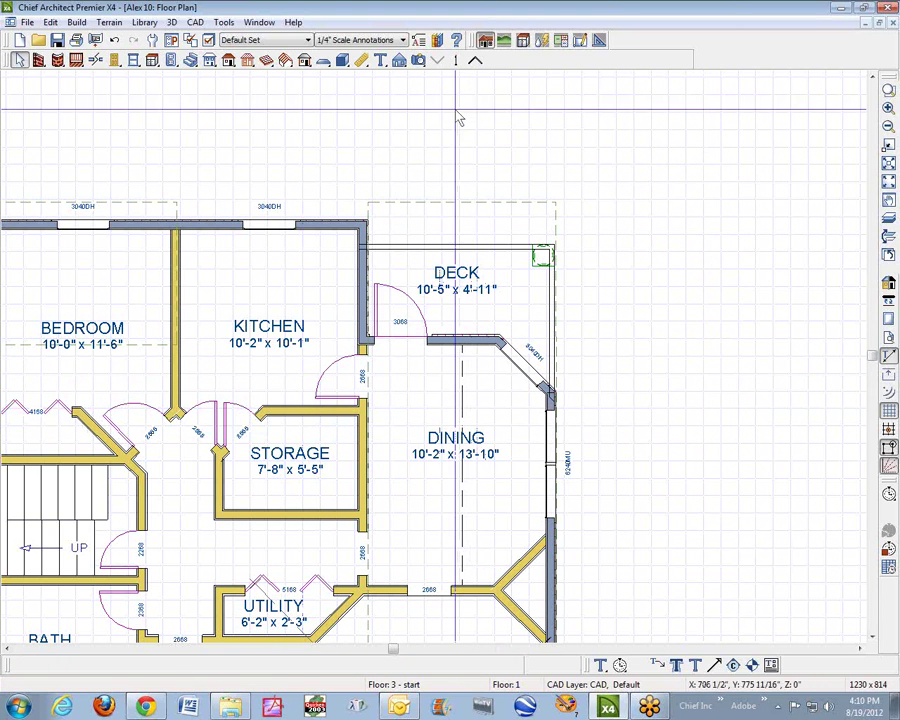
# Extend the broken roof edge about 8.6 ft over the kitchen and join it to the bedroom roof plane's edge
pyautogui.click(887, 254)
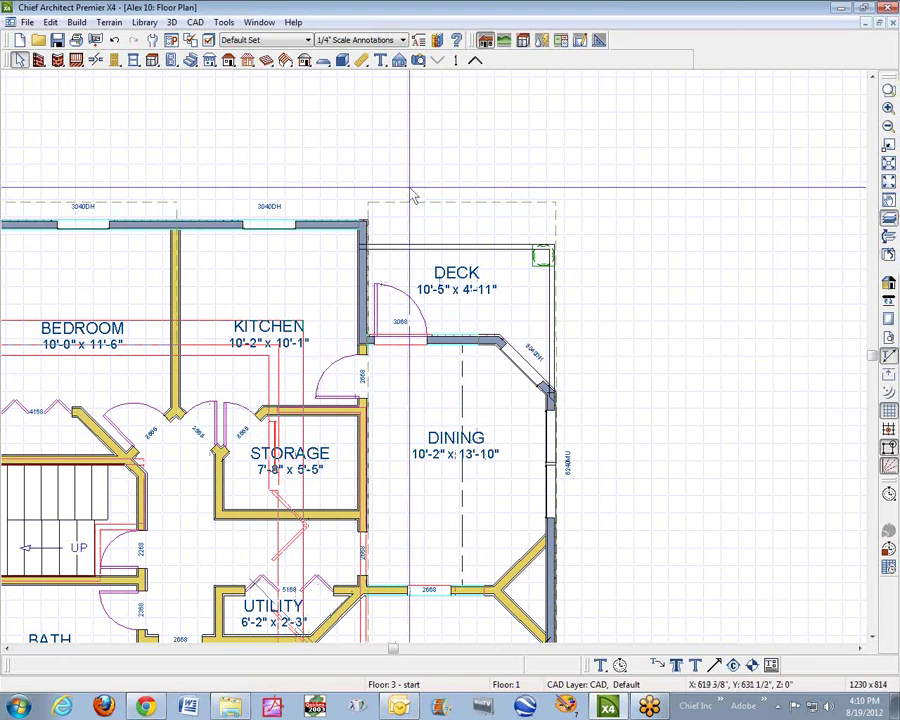
pyautogui.click(369, 203)
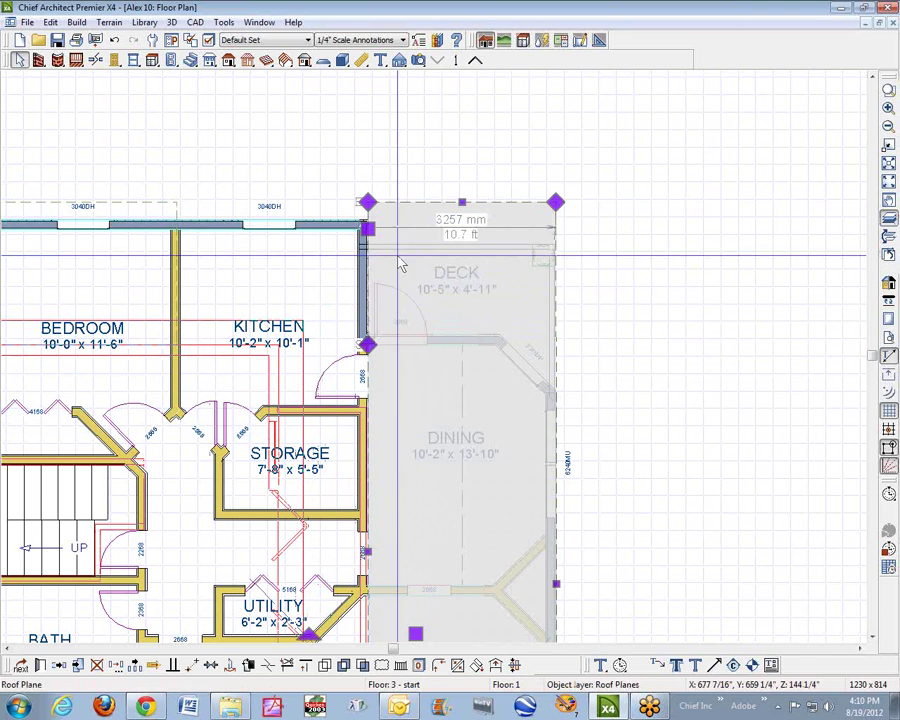
pyautogui.moveTo(362, 241); pyautogui.dragTo(210, 233)
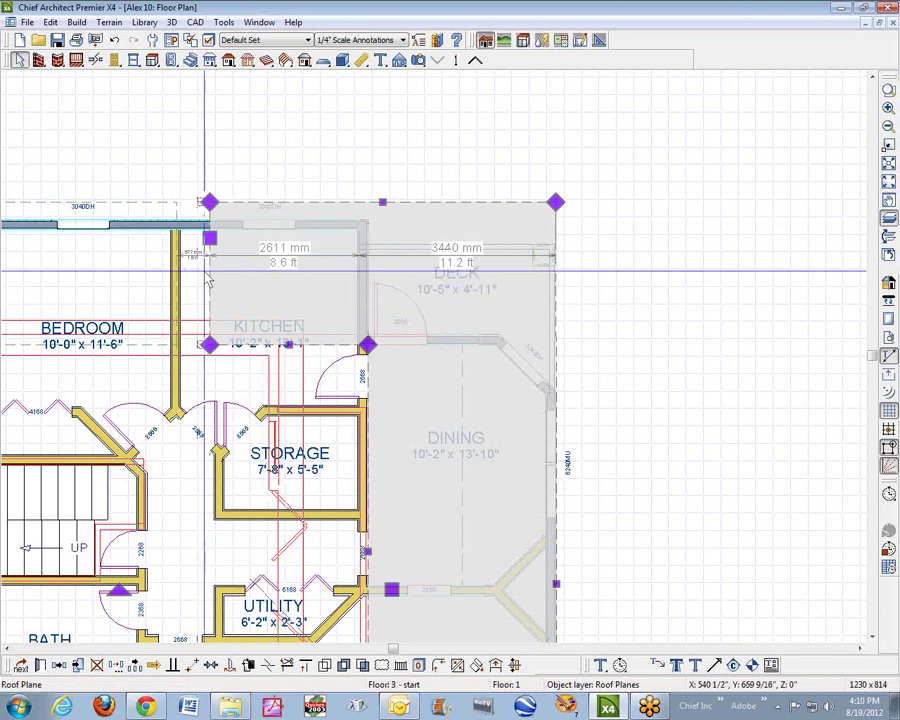
pyautogui.click(458, 664)
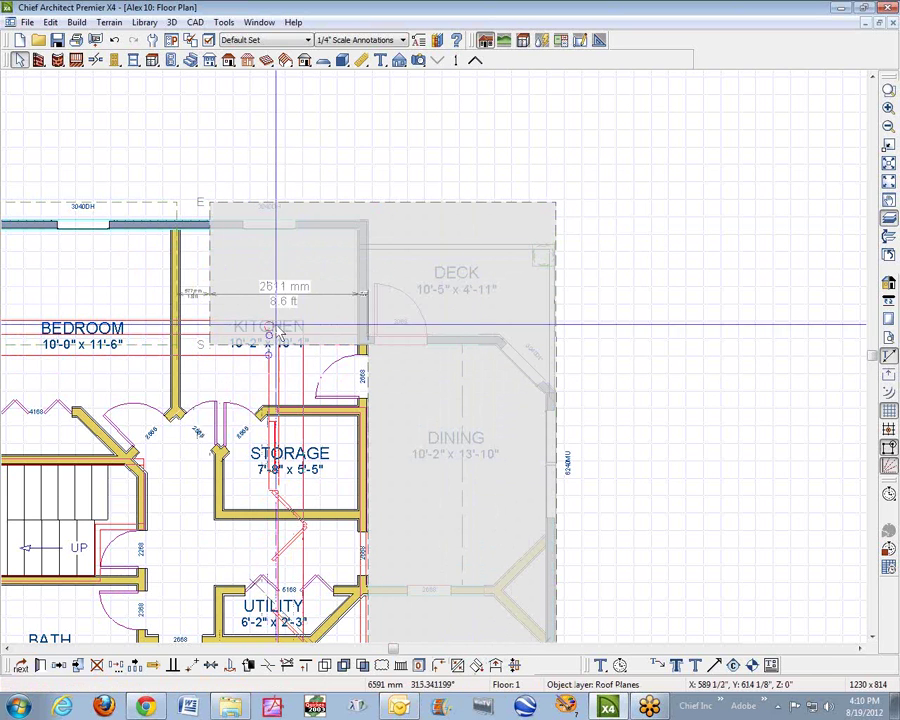
pyautogui.click(178, 207)
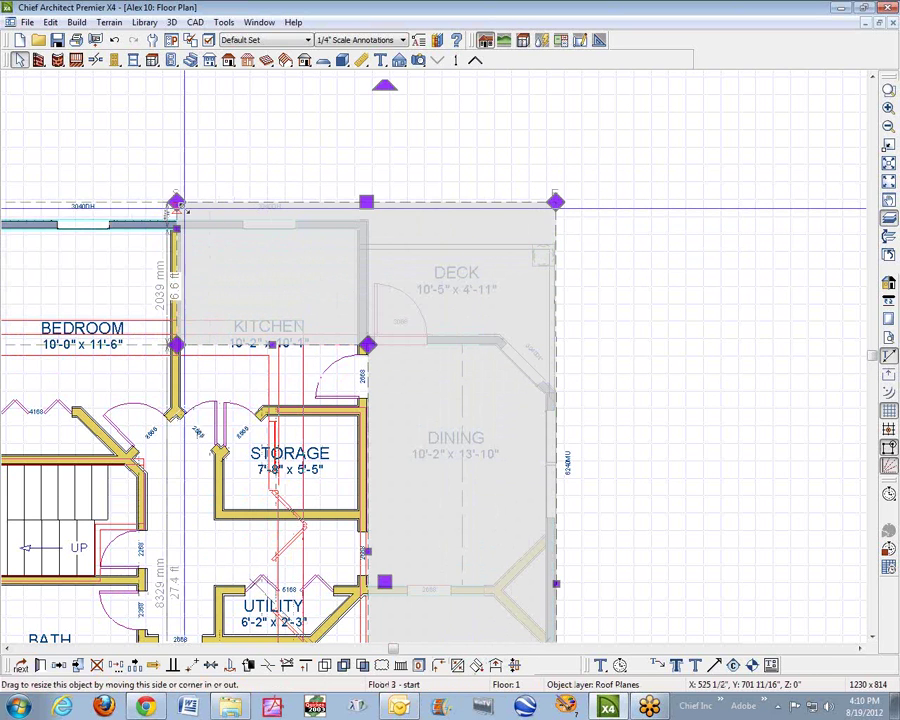
# Switch to the 3D overview and delete the white slab poking through the lower roof
pyautogui.click(452, 310)
pyautogui.hotkey('ctrl', 'Tab')
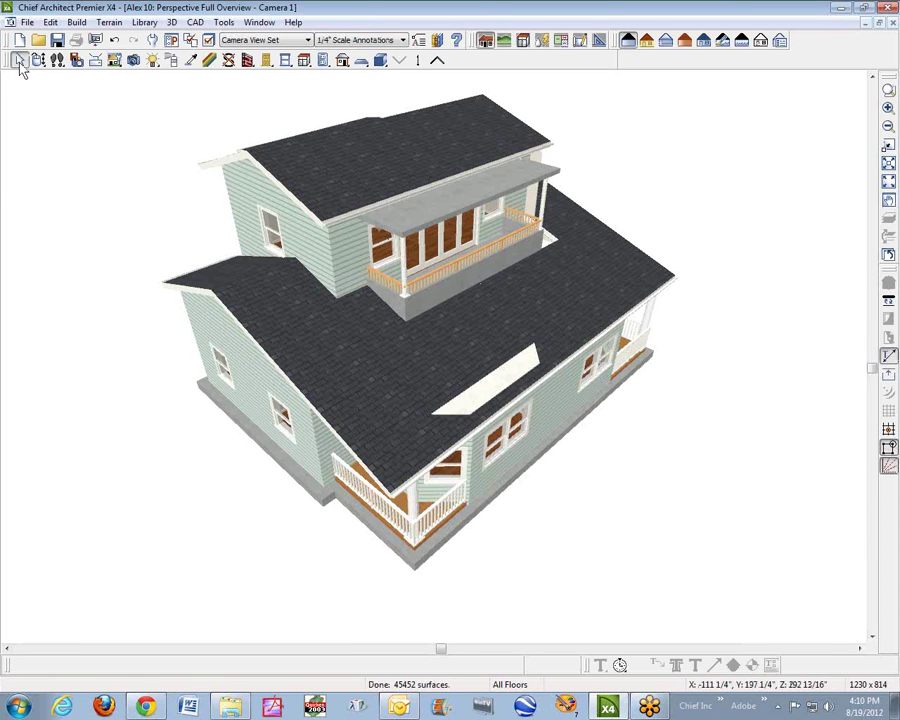
pyautogui.click(38, 60)
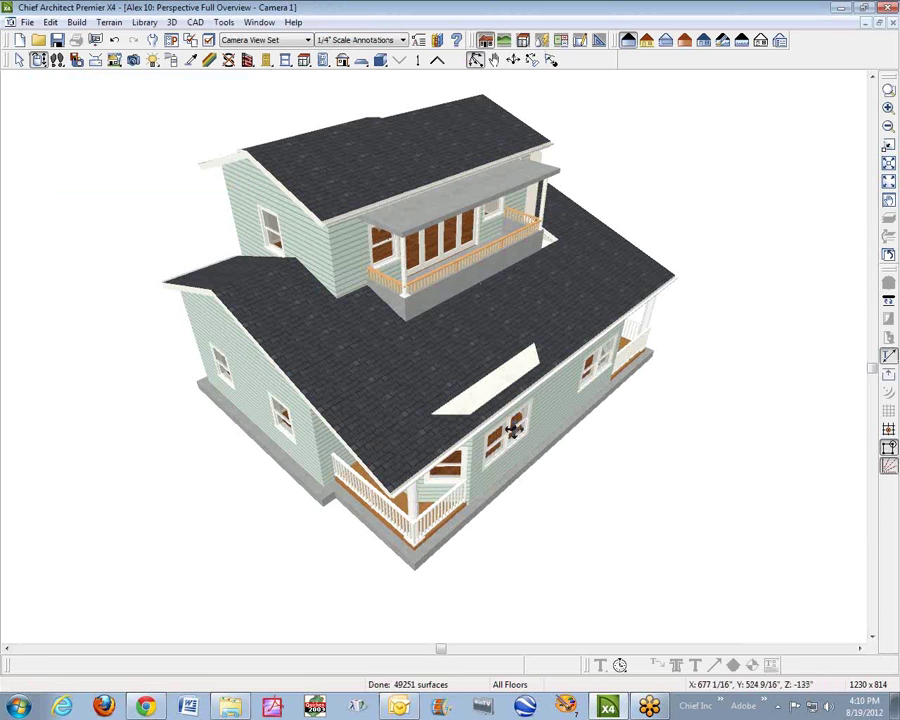
pyautogui.press('space')
pyautogui.click(478, 406)
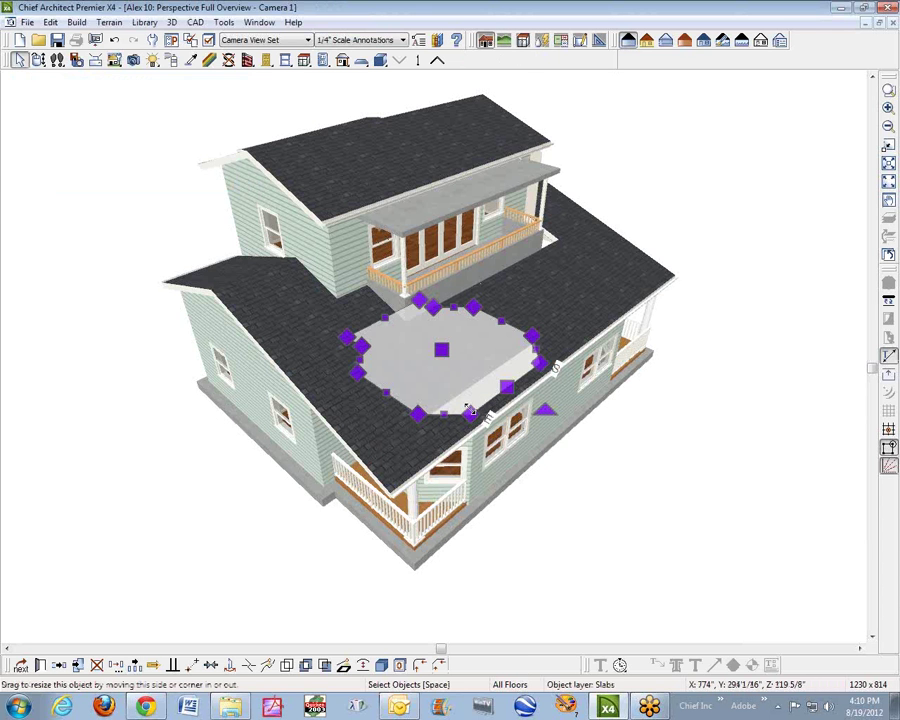
pyautogui.press('Delete')
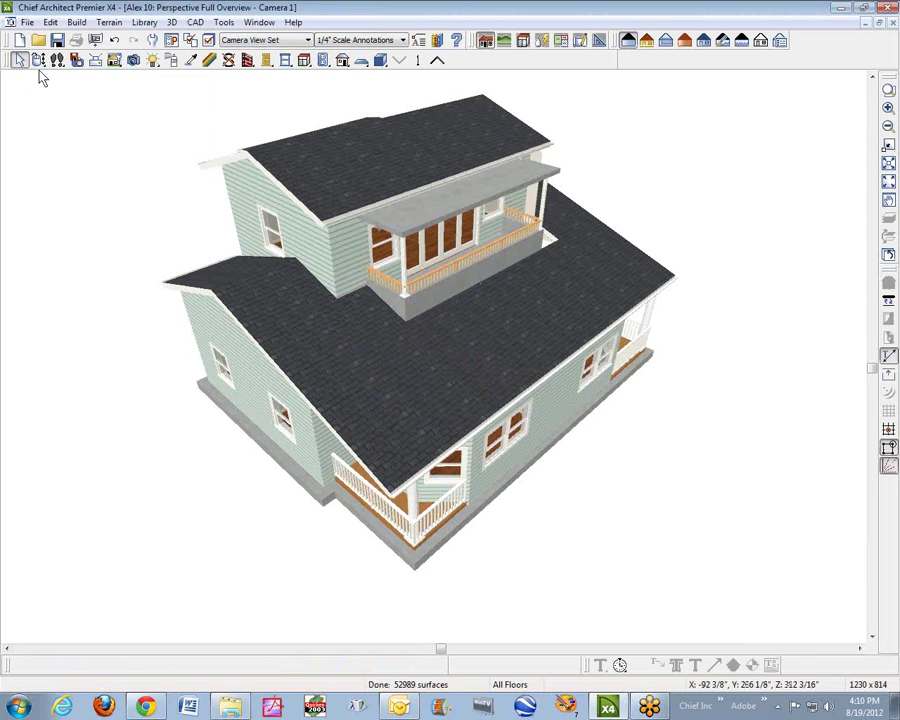
# Break the lower roof plane's edge at the upper wall corner and move the outer part to the balcony corner over the opening
pyautogui.click(38, 60)
pyautogui.moveTo(445, 178); pyautogui.dragTo(331, 273)
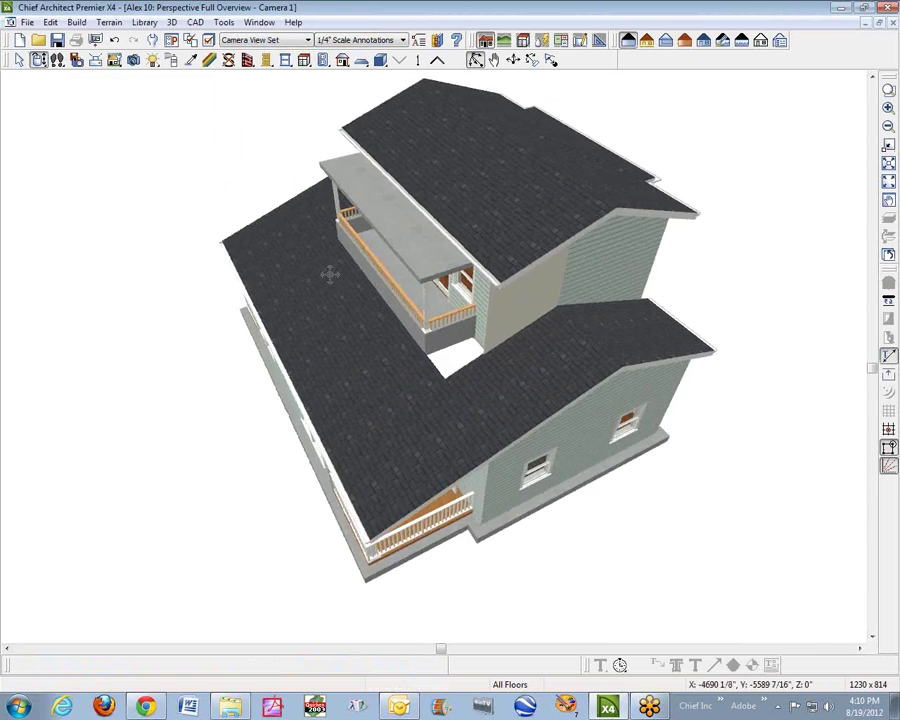
pyautogui.scroll(5, 414, 307)
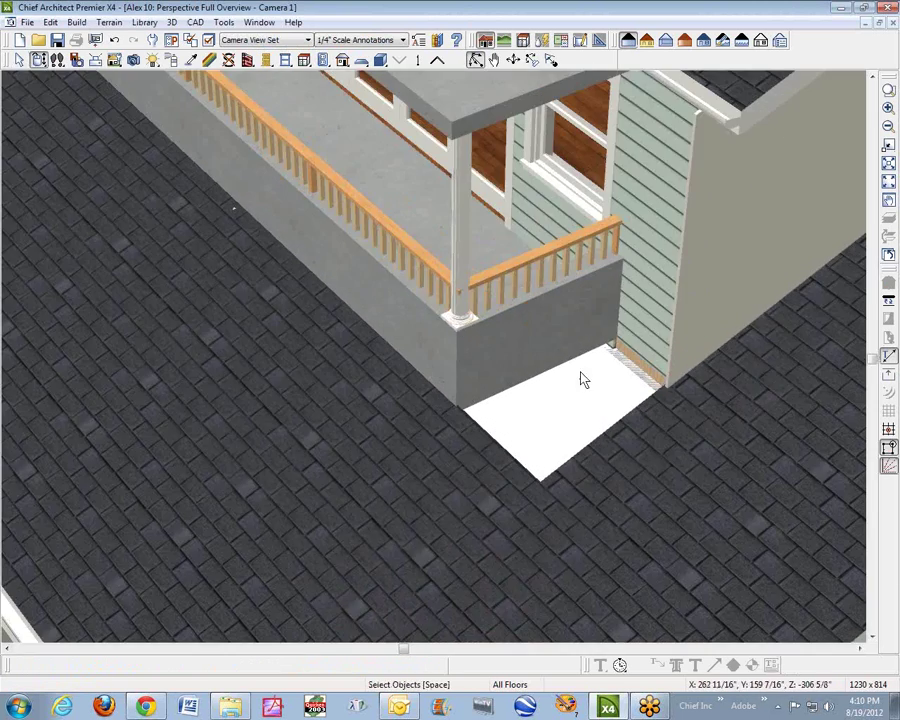
pyautogui.click(669, 432)
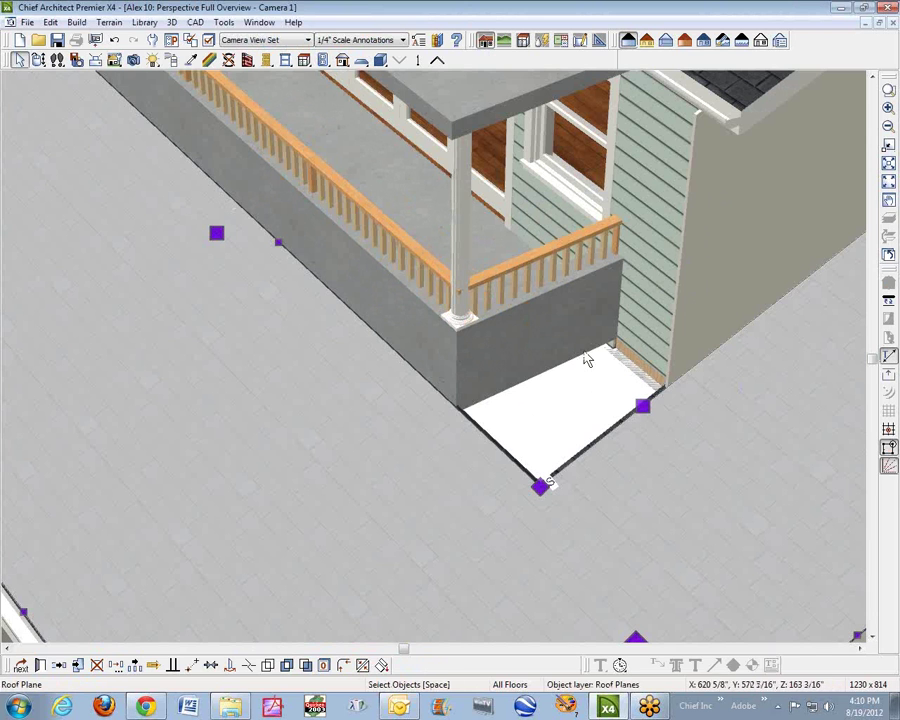
pyautogui.click(249, 665)
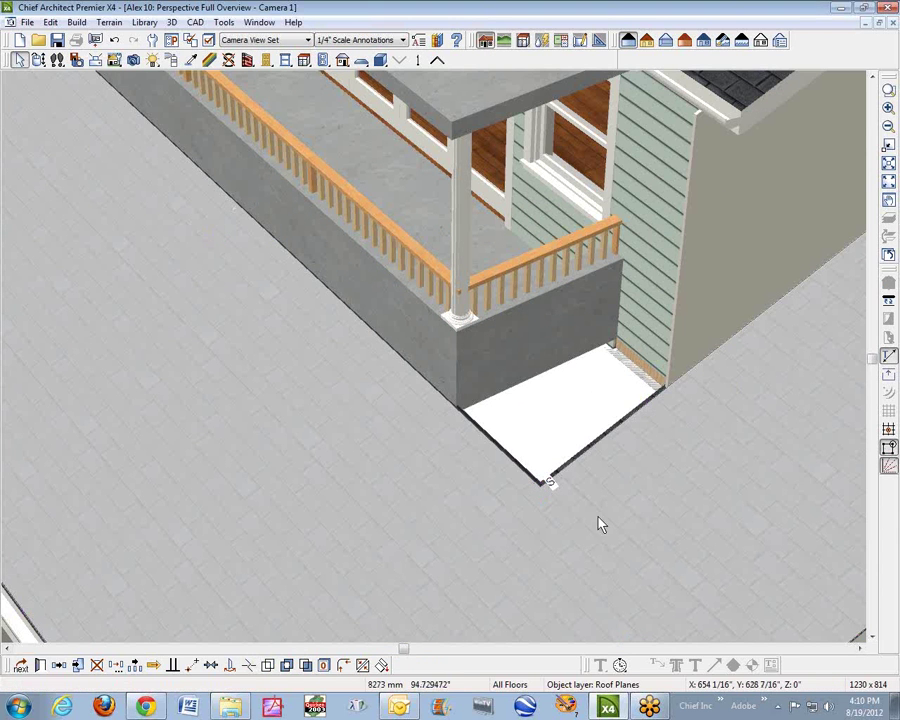
pyautogui.click(668, 396)
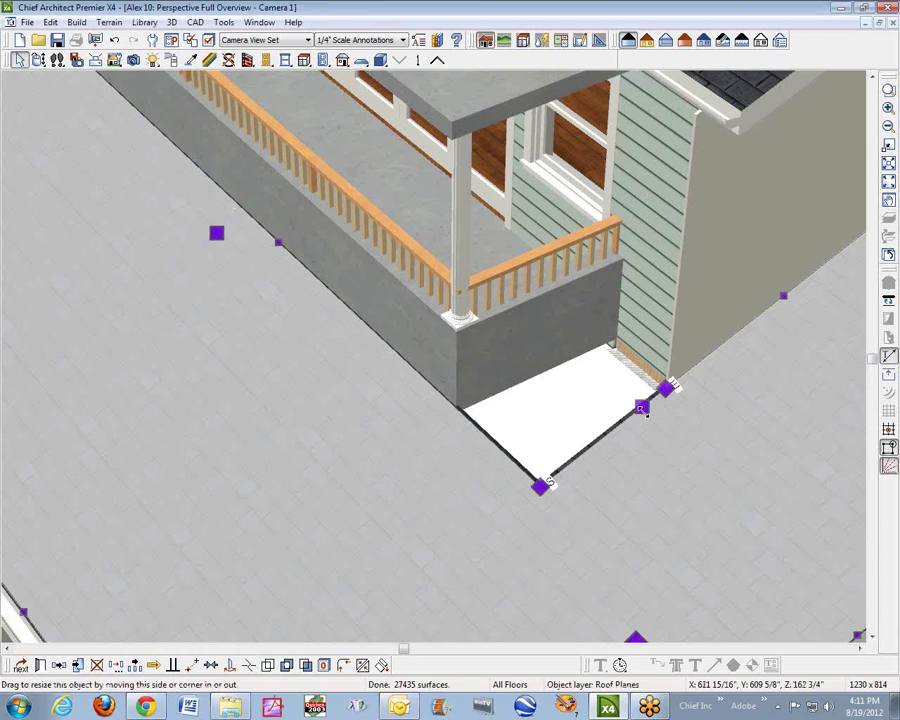
pyautogui.moveTo(643, 410); pyautogui.dragTo(568, 314)
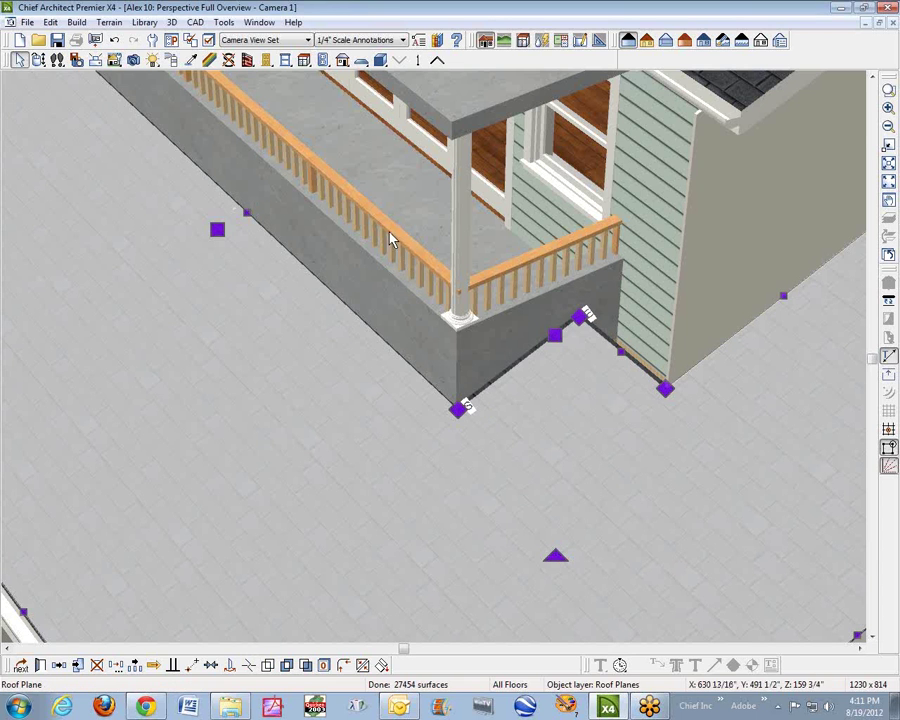
pyautogui.press('Escape')
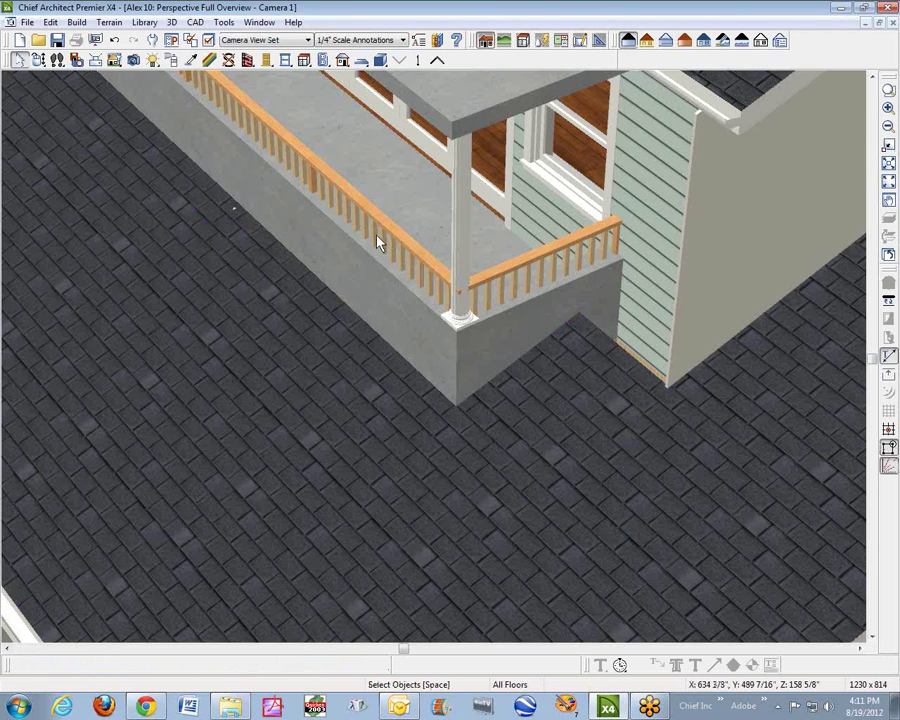
# Move the short roof edge beside the balcony up against the sided upper wall to cover the remaining gap
pyautogui.click(620, 370)
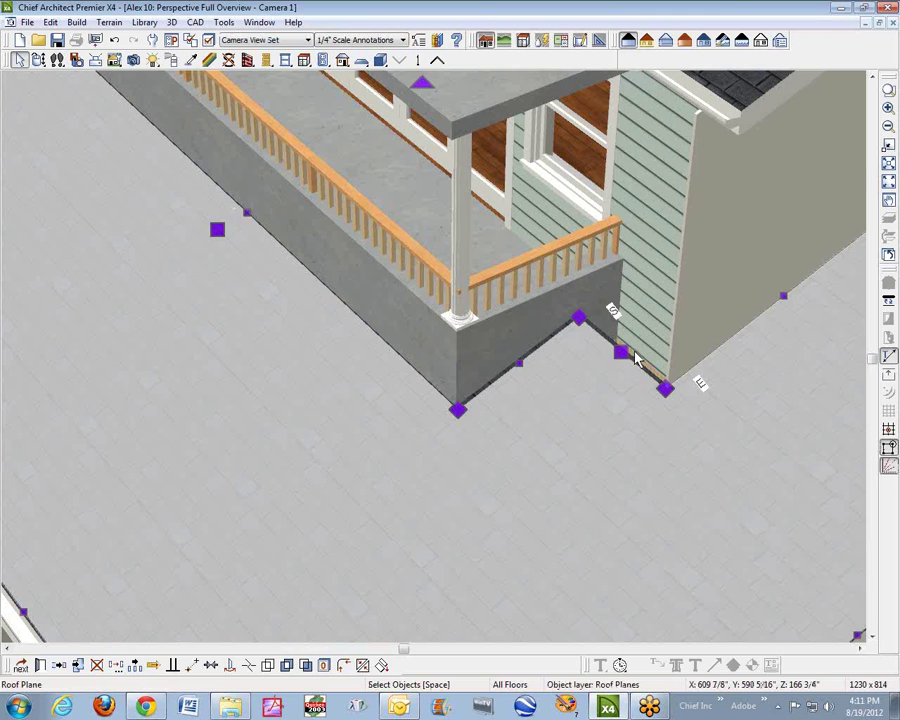
pyautogui.moveTo(620, 352); pyautogui.dragTo(670, 320)
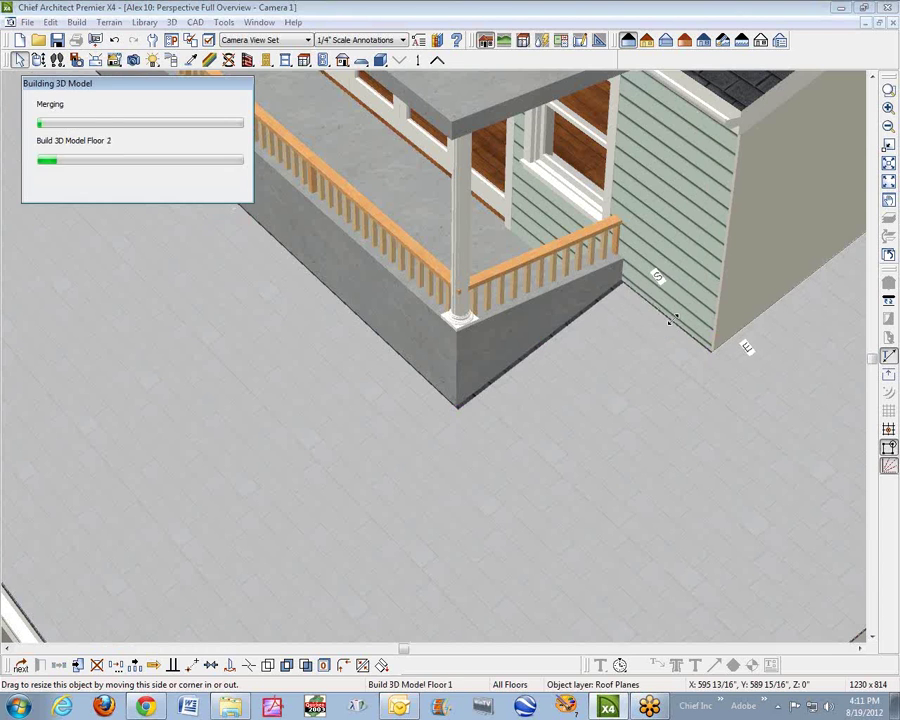
pyautogui.scroll(-3, 670, 320)
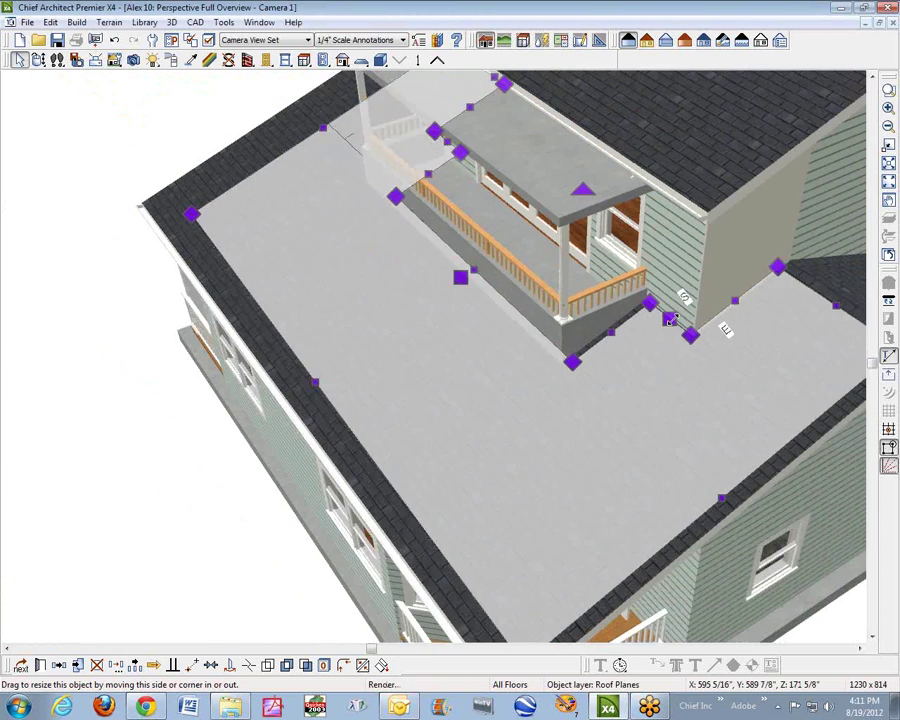
pyautogui.scroll(-1, 670, 319)
pyautogui.press('Escape')
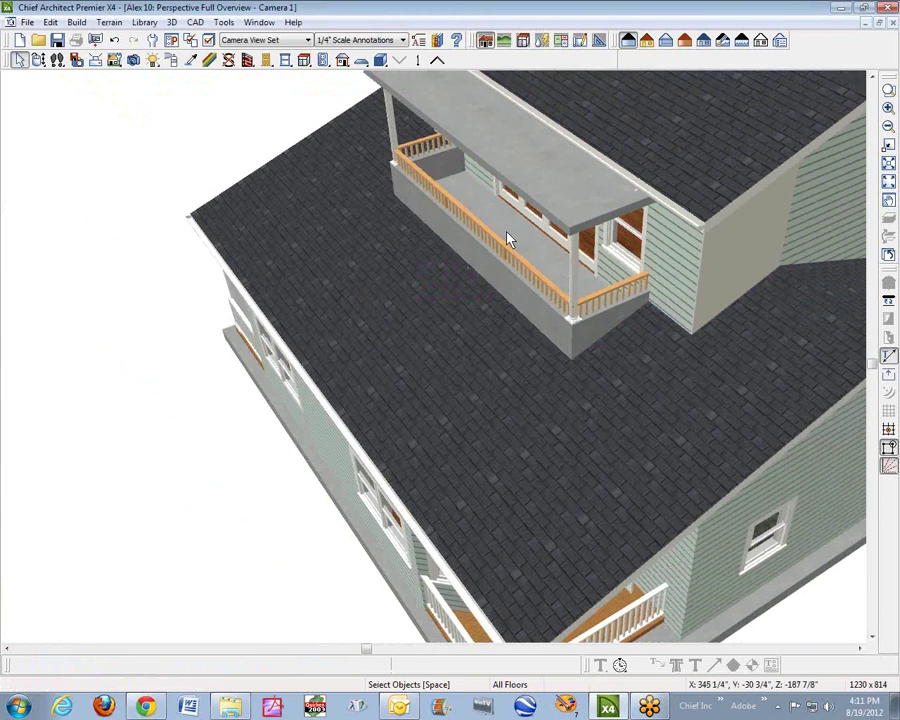
# Inspect the lower roof from the porch front, the gable end and the rear of the house
pyautogui.click(38, 60)
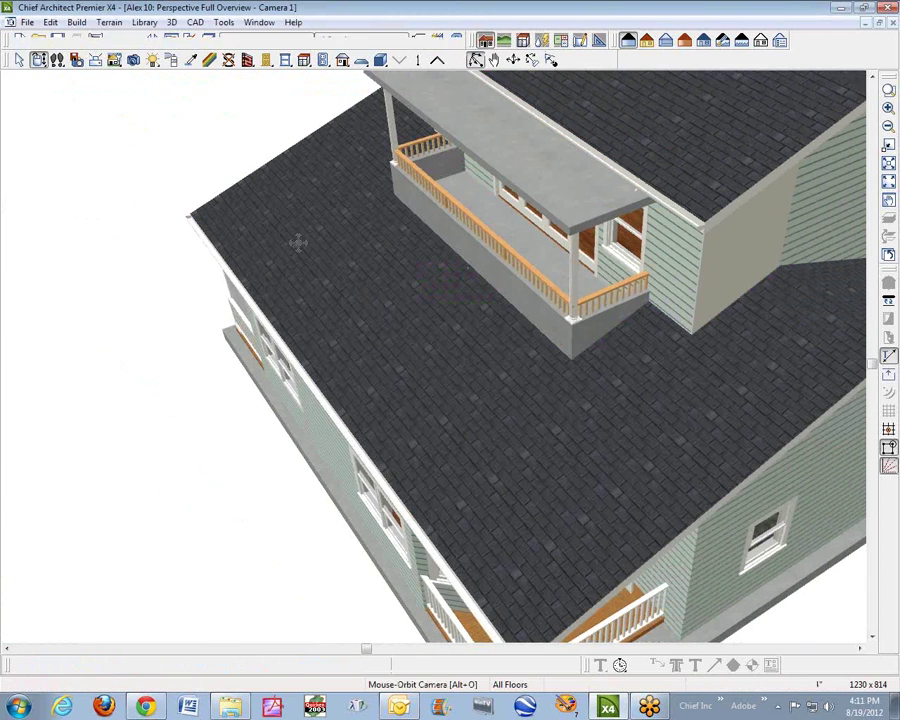
pyautogui.moveTo(297, 257); pyautogui.dragTo(449, 160)
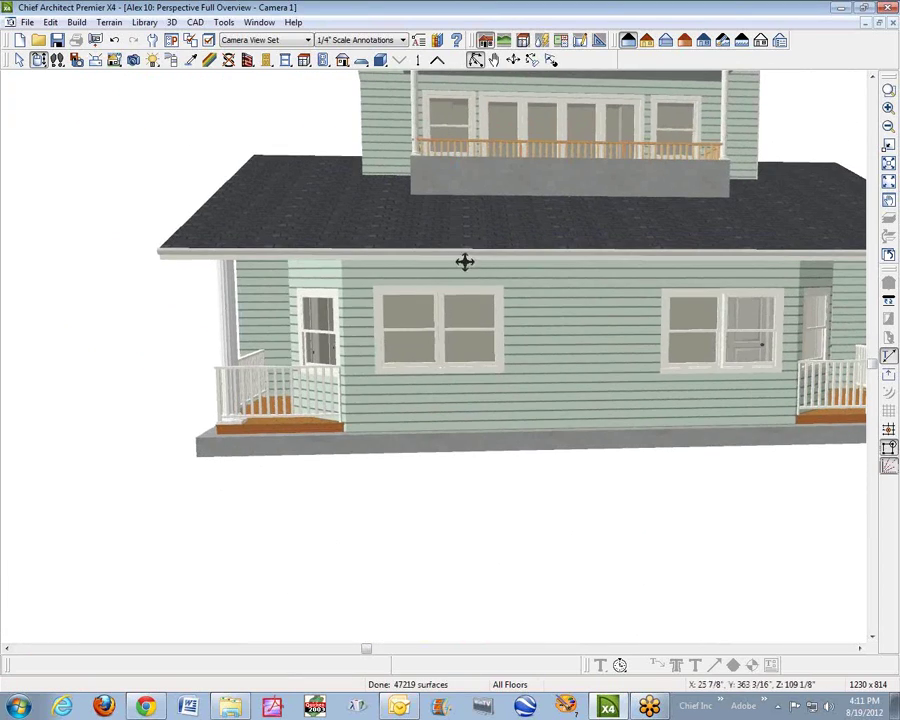
pyautogui.moveTo(593, 270); pyautogui.dragTo(356, 295)
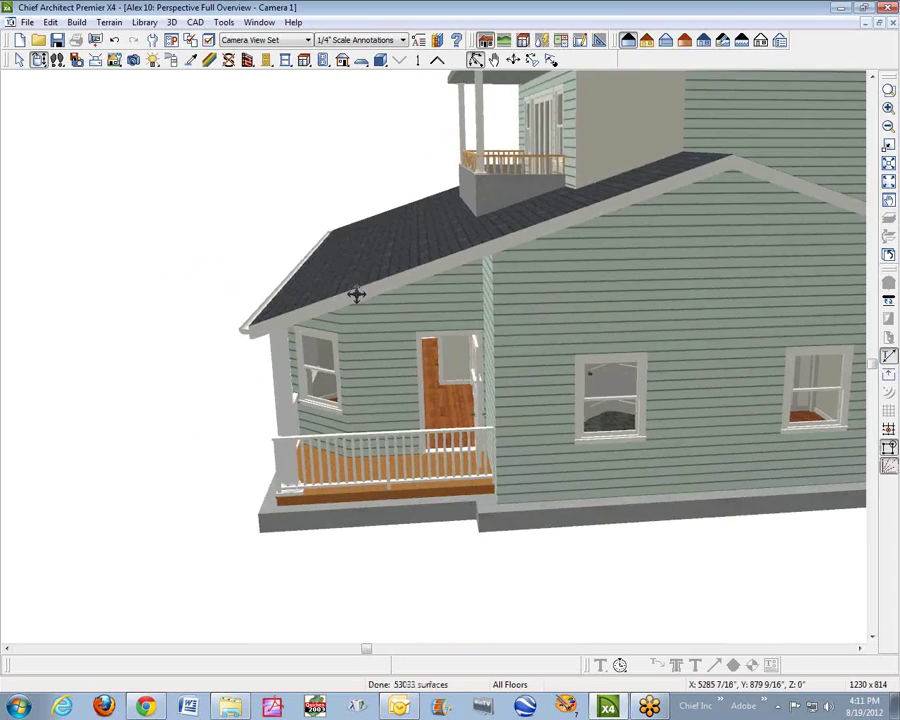
pyautogui.moveTo(499, 214); pyautogui.dragTo(298, 311)
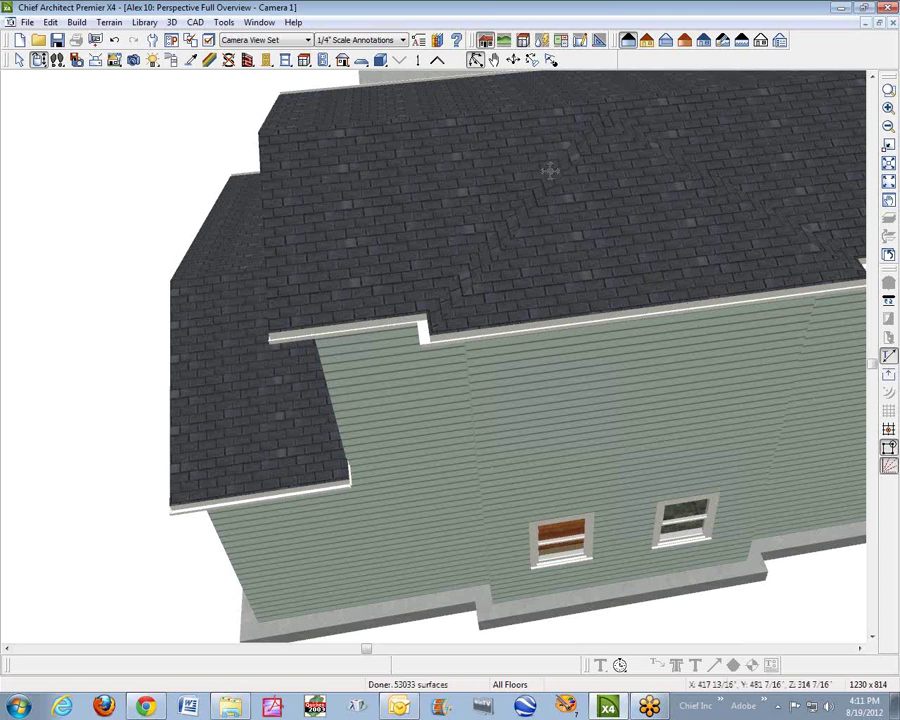
pyautogui.moveTo(629, 313); pyautogui.dragTo(502, 326)
pyautogui.press('space')
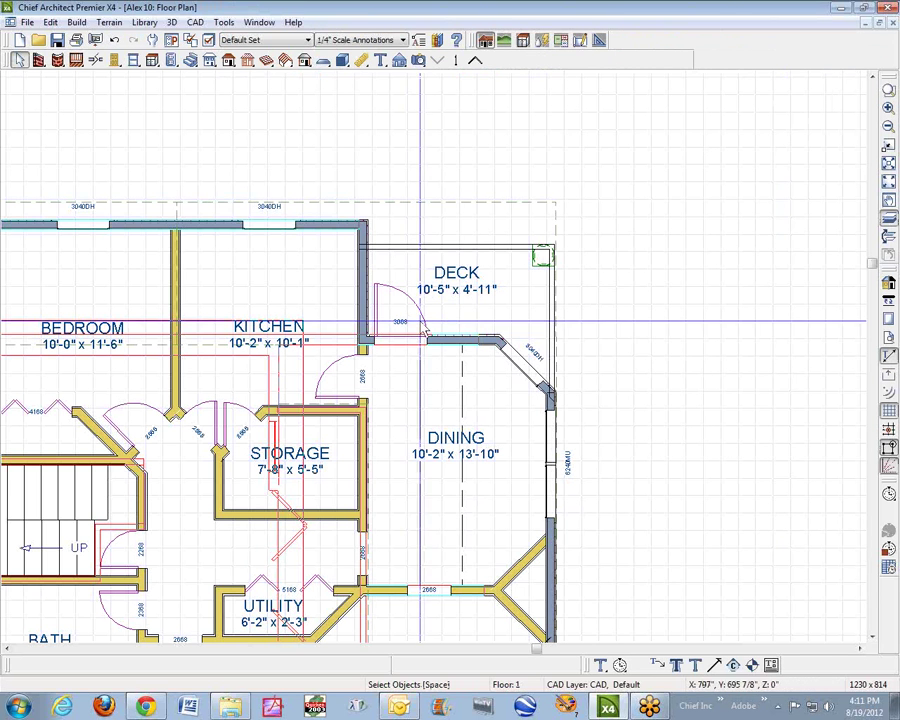
# Hide the reference floor in the floor plan and review the section lengths and widths in the staircase specification
pyautogui.click(894, 221)
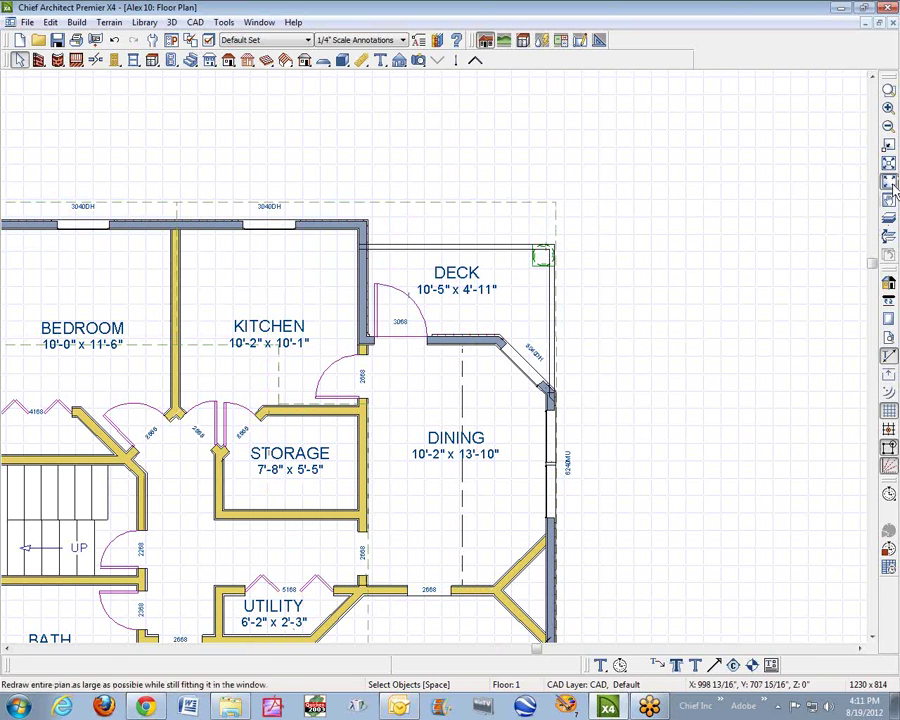
pyautogui.click(889, 183)
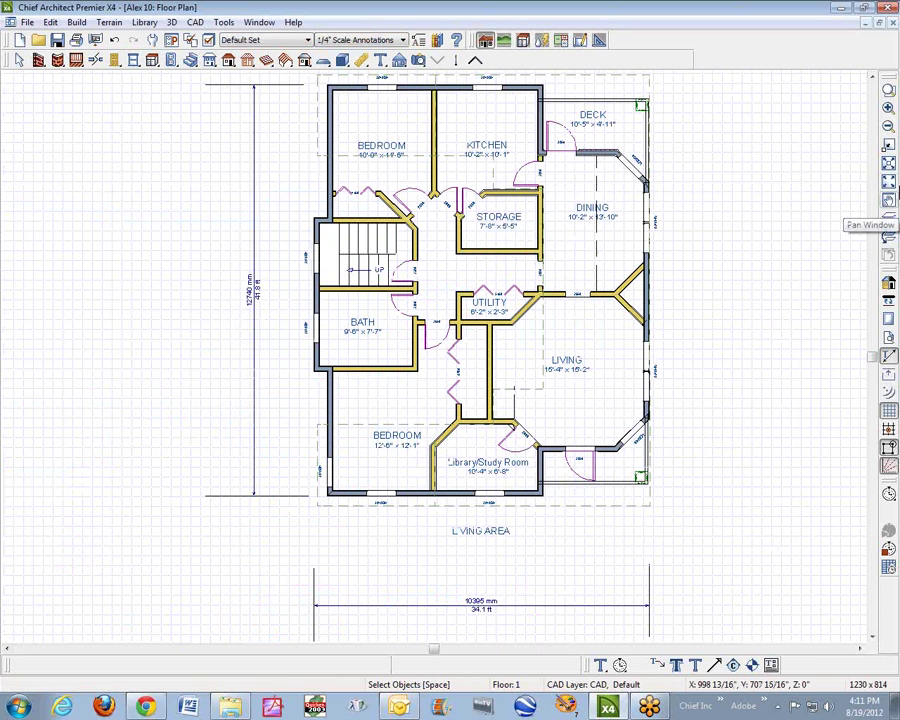
pyautogui.click(888, 91)
pyautogui.moveTo(250, 205); pyautogui.dragTo(450, 362)
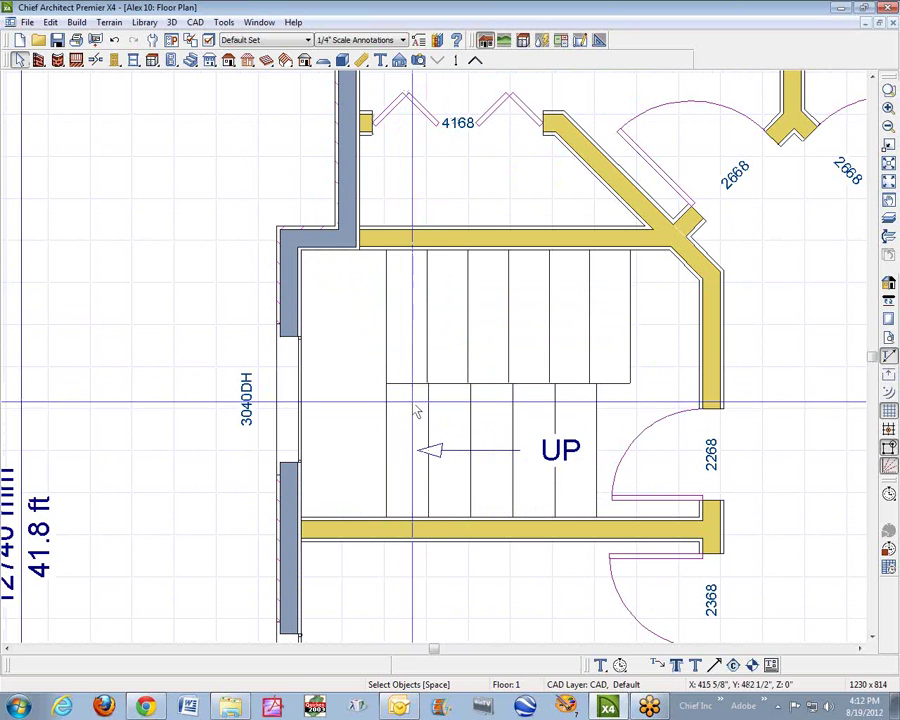
pyautogui.click(452, 423)
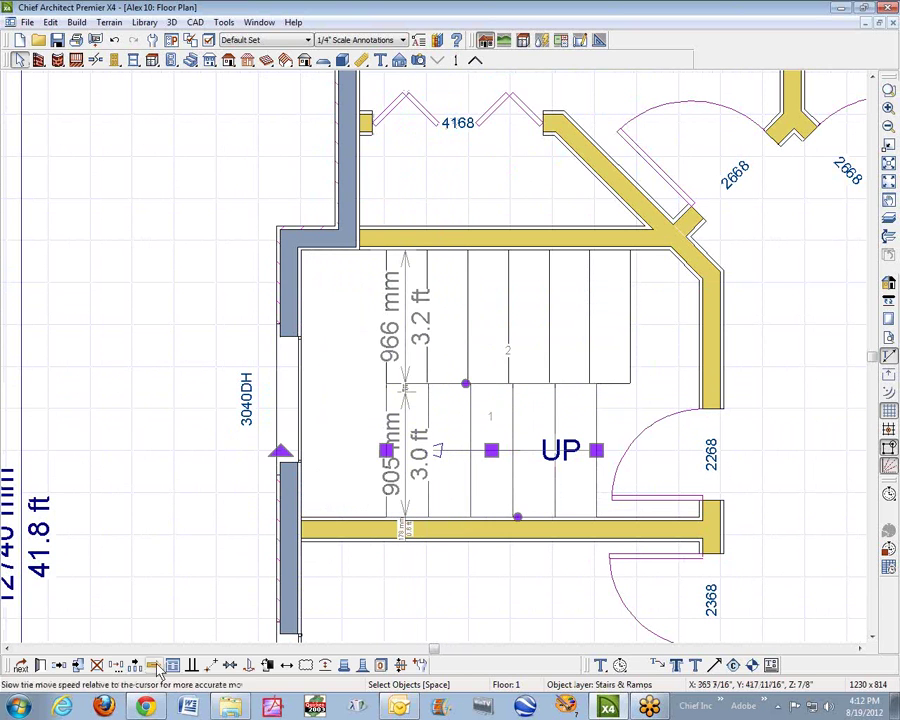
pyautogui.click(40, 665)
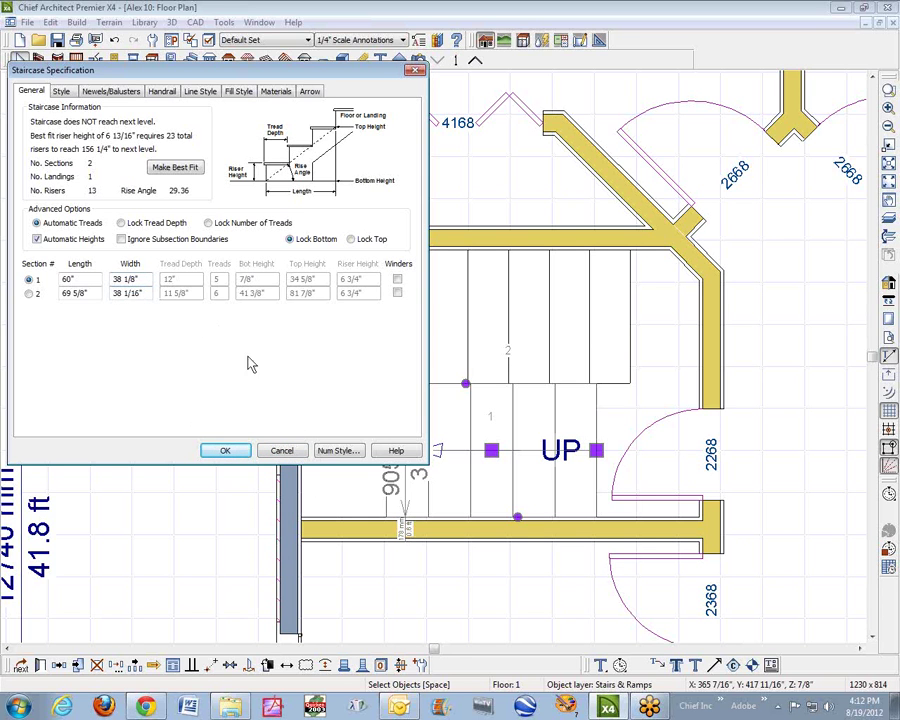
pyautogui.click(281, 451)
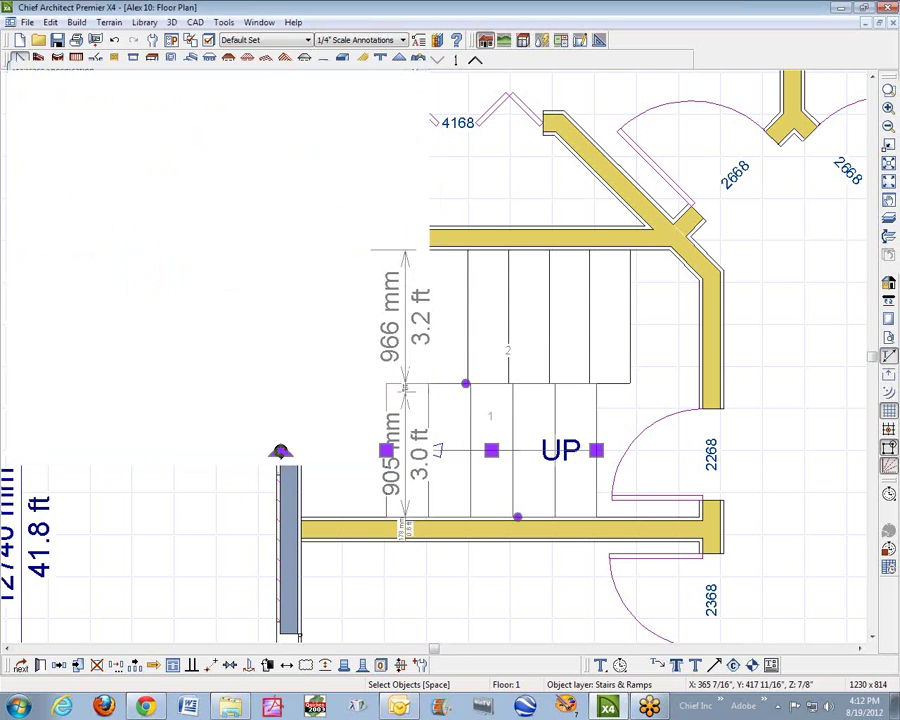
# Move the lower stair flight away from the outer window wall so the landing space between them is 3 ft deep
pyautogui.click(381, 402)
pyautogui.click(383, 411)
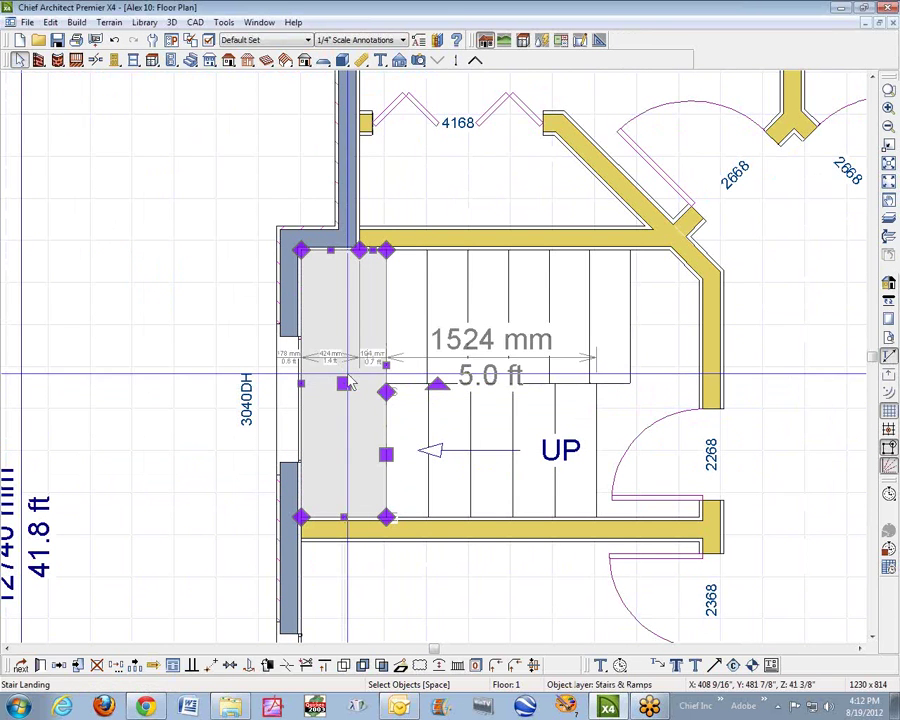
pyautogui.click(383, 436)
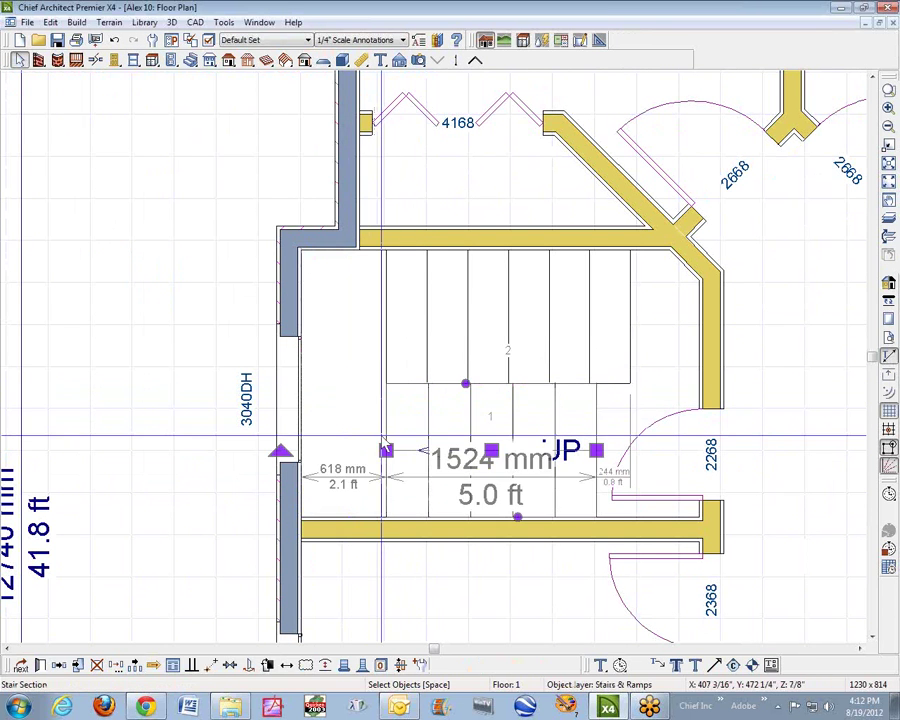
pyautogui.click(383, 436)
pyautogui.click(383, 436)
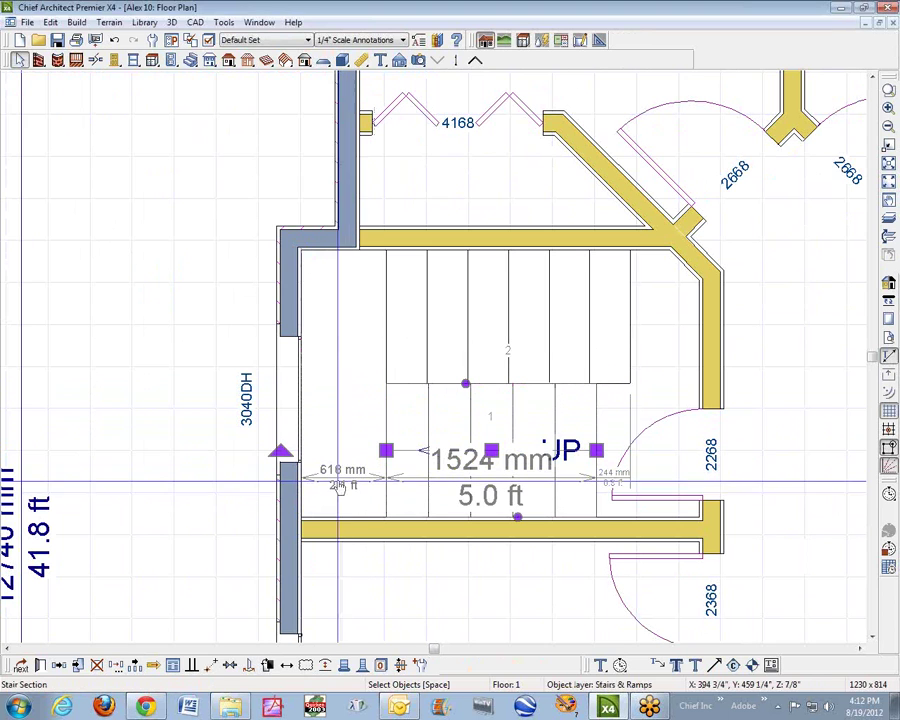
pyautogui.click(352, 471)
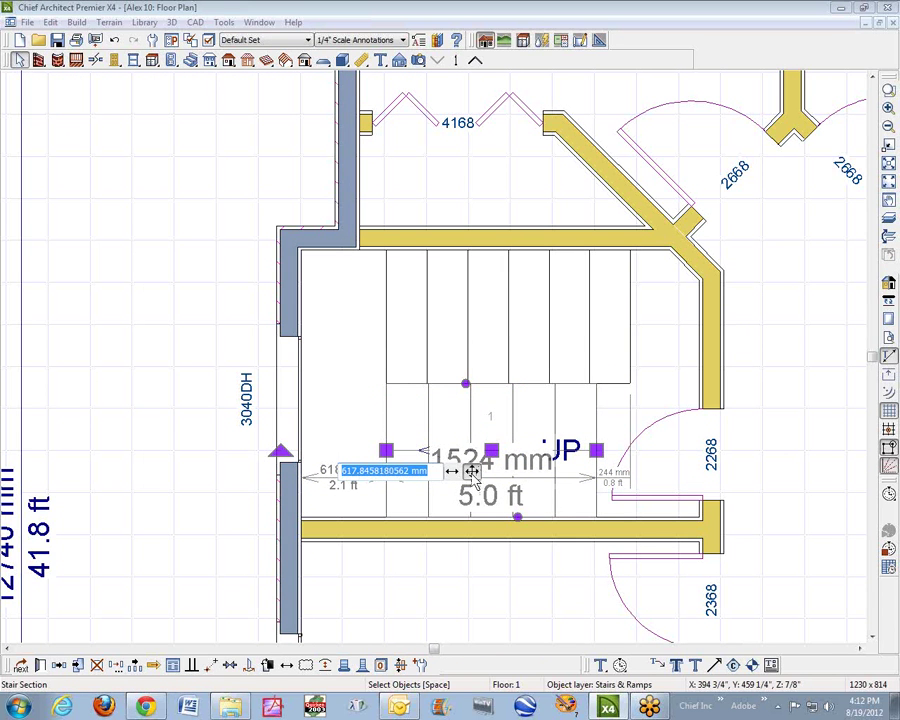
pyautogui.write('3')
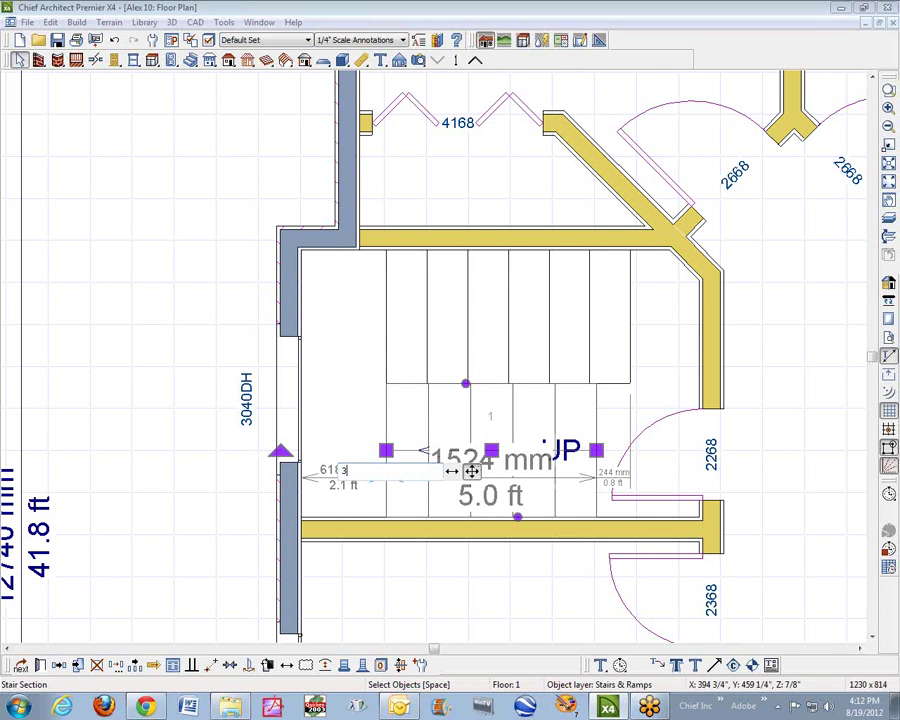
pyautogui.press('Return')
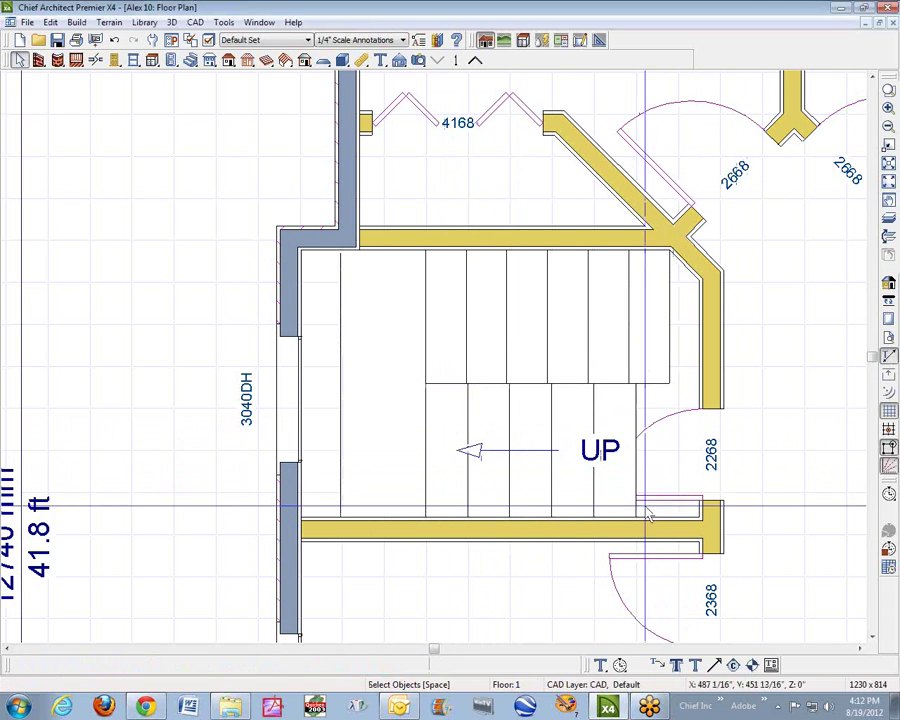
# Set the staircase's fill pattern to None (Transparent) so the door swing shows through it
pyautogui.click(576, 480)
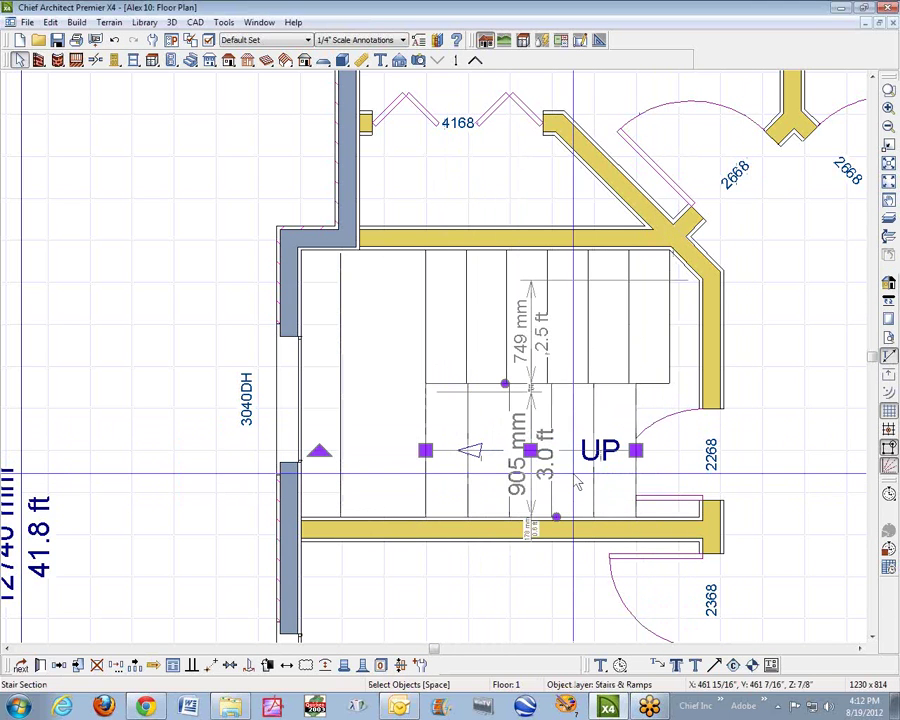
pyautogui.click(40, 666)
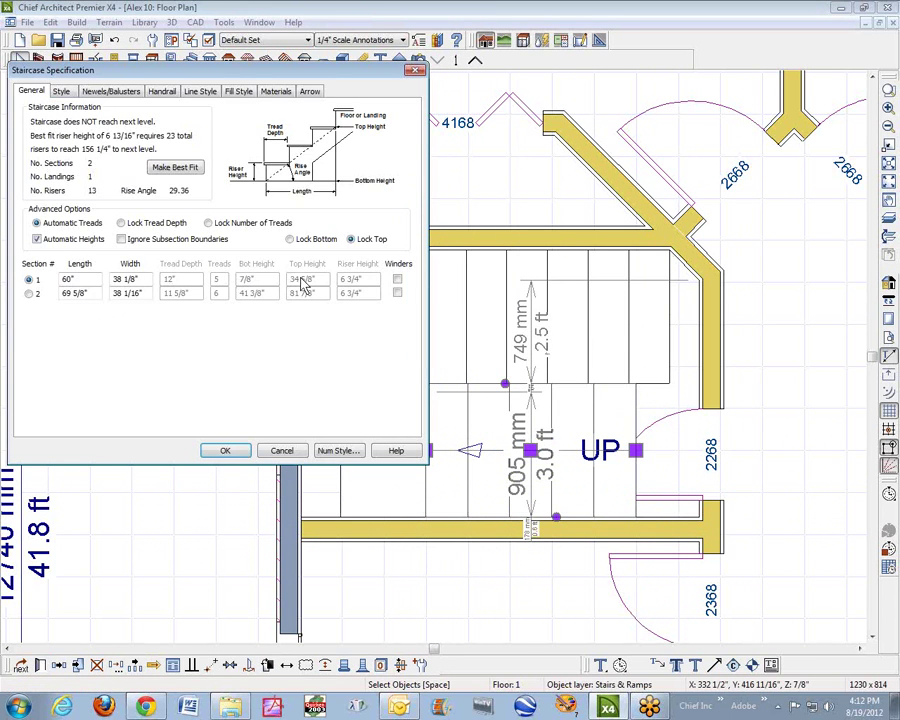
pyautogui.click(238, 91)
pyautogui.click(100, 130)
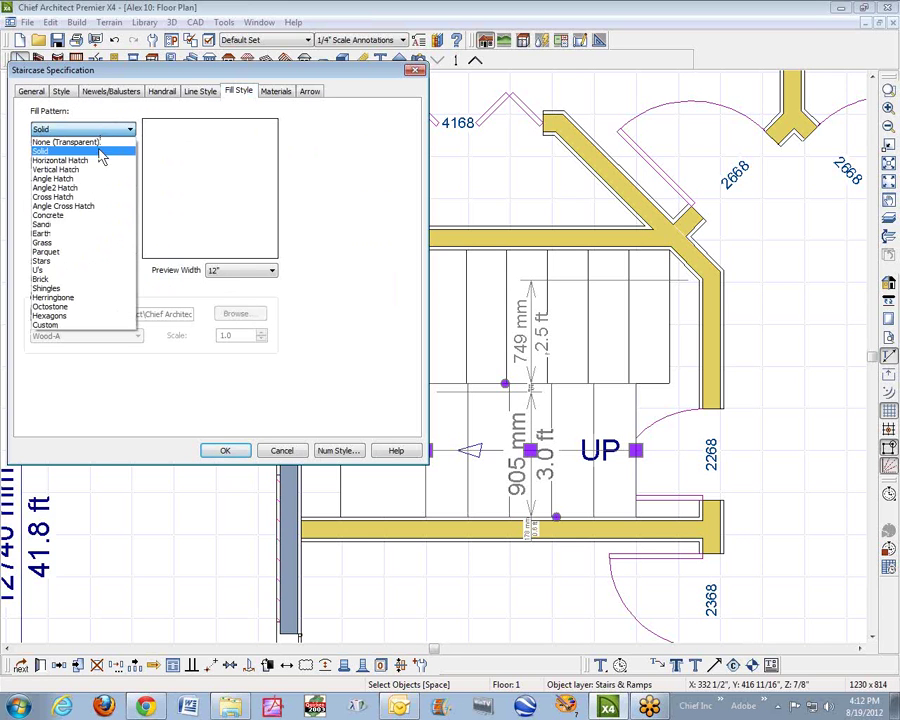
pyautogui.click(102, 141)
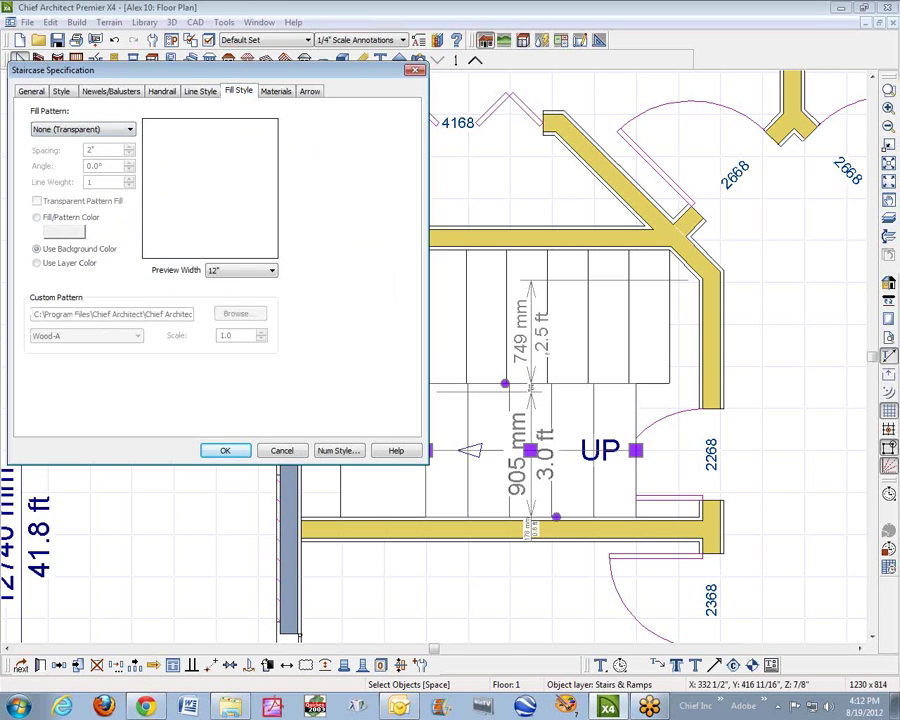
pyautogui.click(226, 451)
pyautogui.press('Escape')
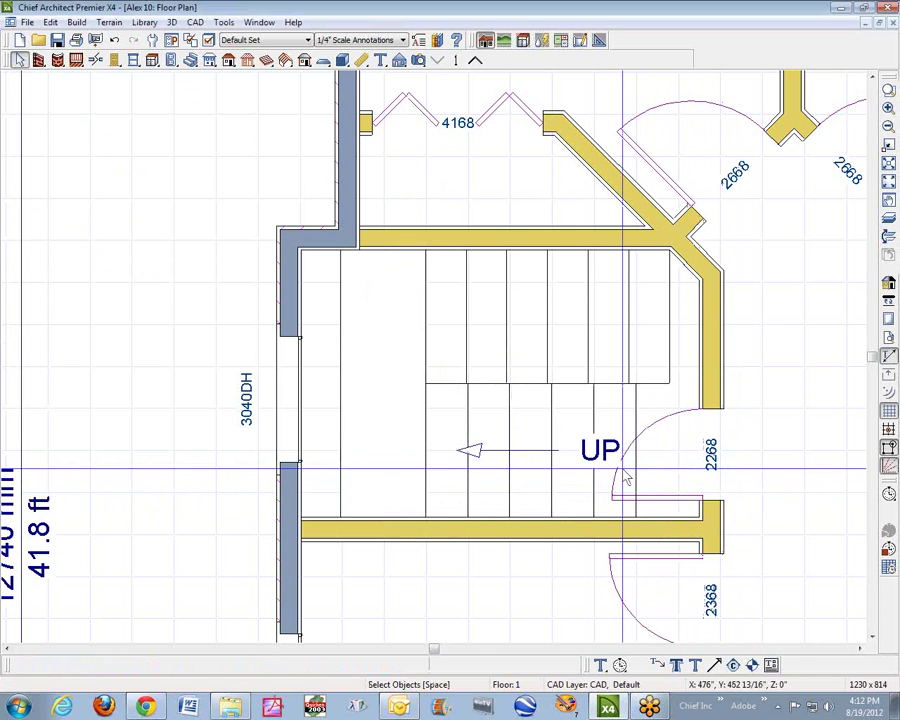
# Check the lower flight's values in the staircase specification, and cut a cross-section view through the house across the stairs
pyautogui.doubleClick(516, 416)
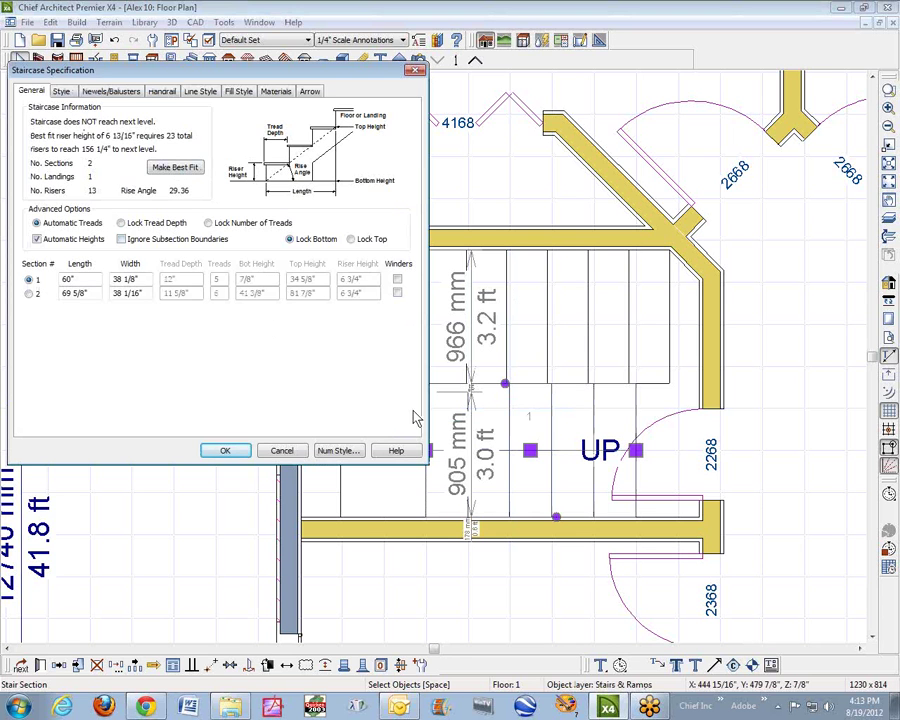
pyautogui.click(276, 451)
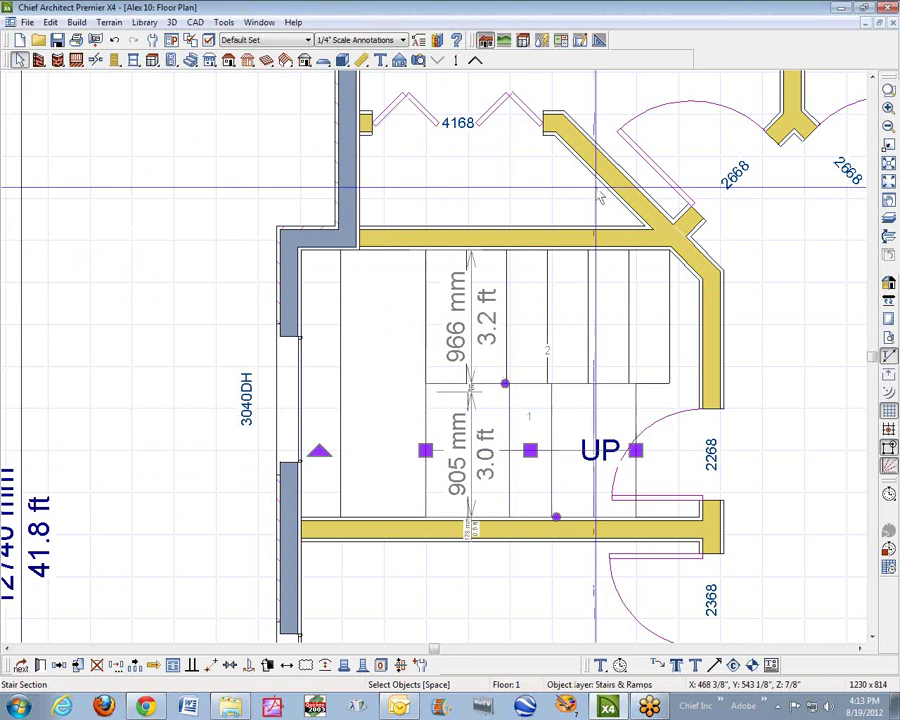
pyautogui.click(399, 60)
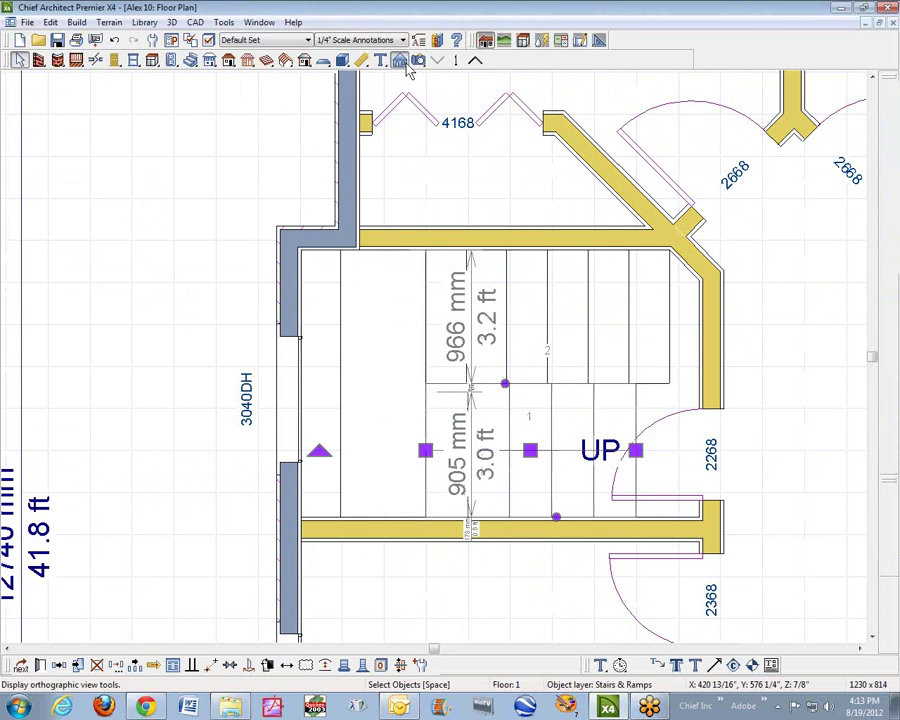
pyautogui.moveTo(474, 434); pyautogui.dragTo(466, 275)
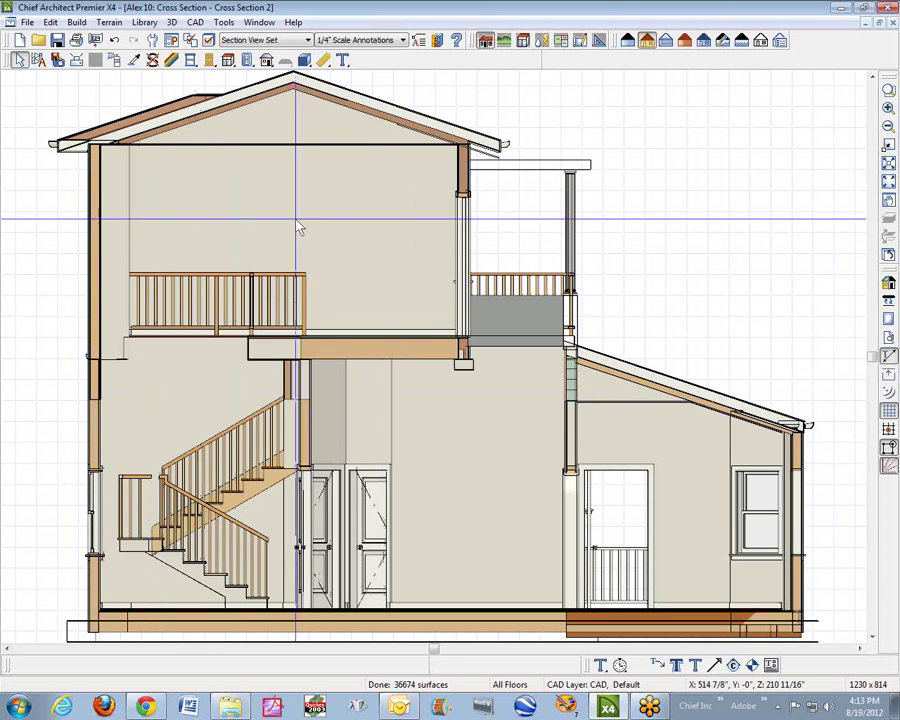
# Try to place a manual dimension at the top tread of the upper flight in the cross section, and undo it
pyautogui.click(323, 60)
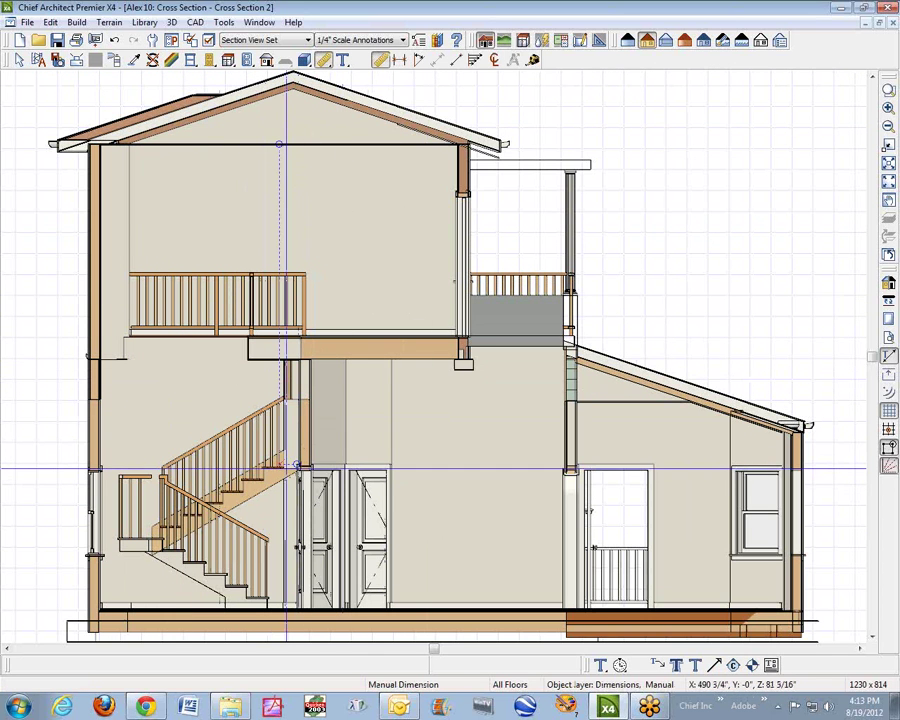
pyautogui.moveTo(280, 466)
pyautogui.mouseDown()
pyautogui.moveTo(290, 456)
pyautogui.moveTo(318, 262)
pyautogui.moveTo(274, 324)
pyautogui.moveTo(289, 345)
pyautogui.moveTo(300, 344)
pyautogui.moveTo(288, 350)
pyautogui.moveTo(288, 326)
pyautogui.moveTo(288, 340)
pyautogui.moveTo(290, 326)
pyautogui.moveTo(207, 412)
pyautogui.moveTo(281, 472)
pyautogui.mouseUp()
pyautogui.press('space')
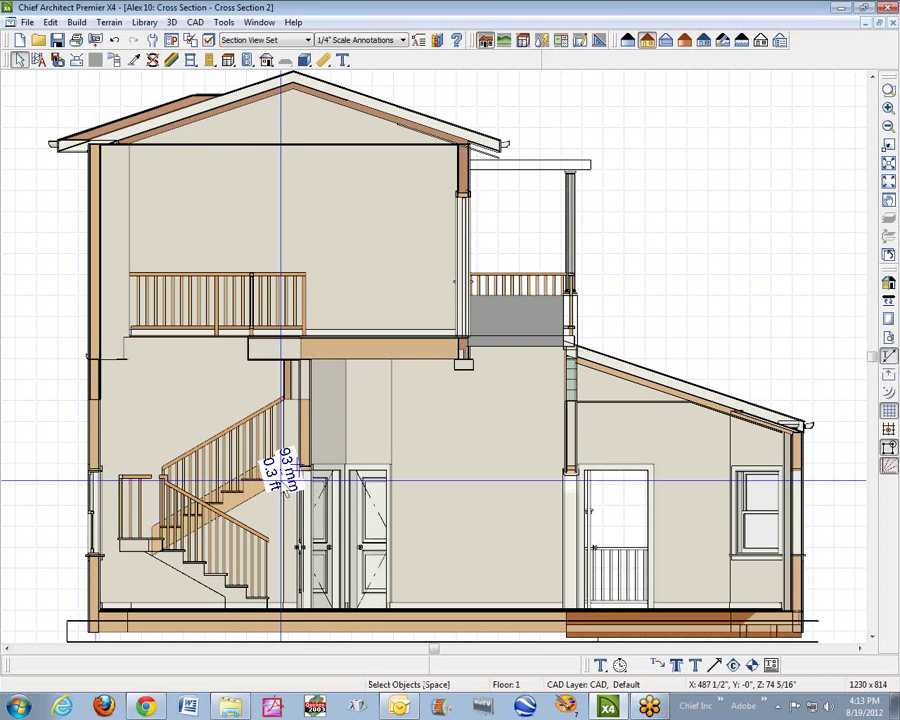
pyautogui.hotkey('ctrl', 'z')
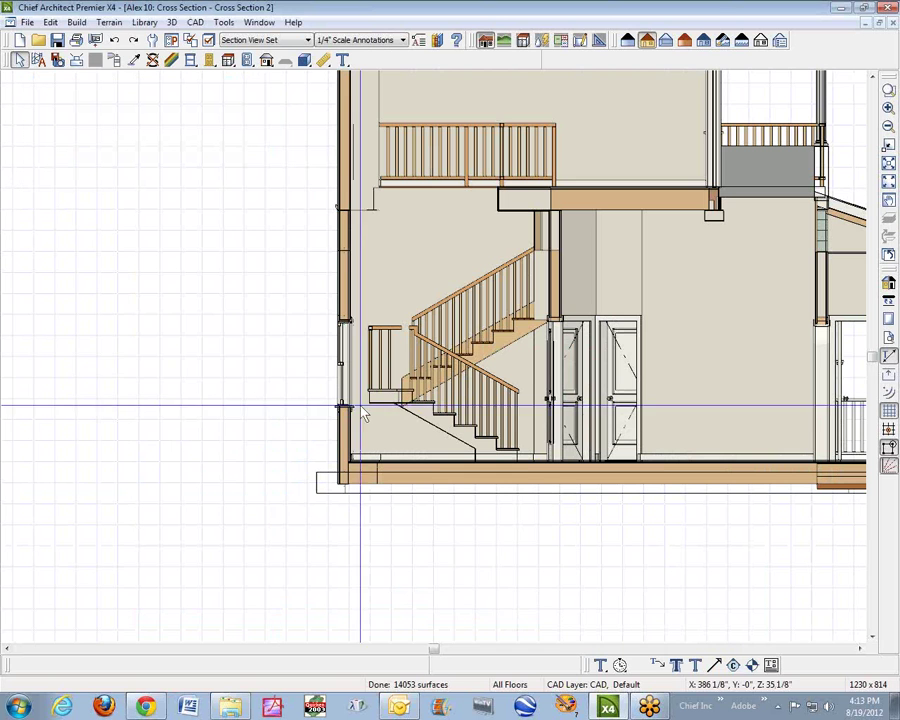
# Review the upper flight's section lengths and heights in the staircase specification from the cross-section view
pyautogui.click(503, 340)
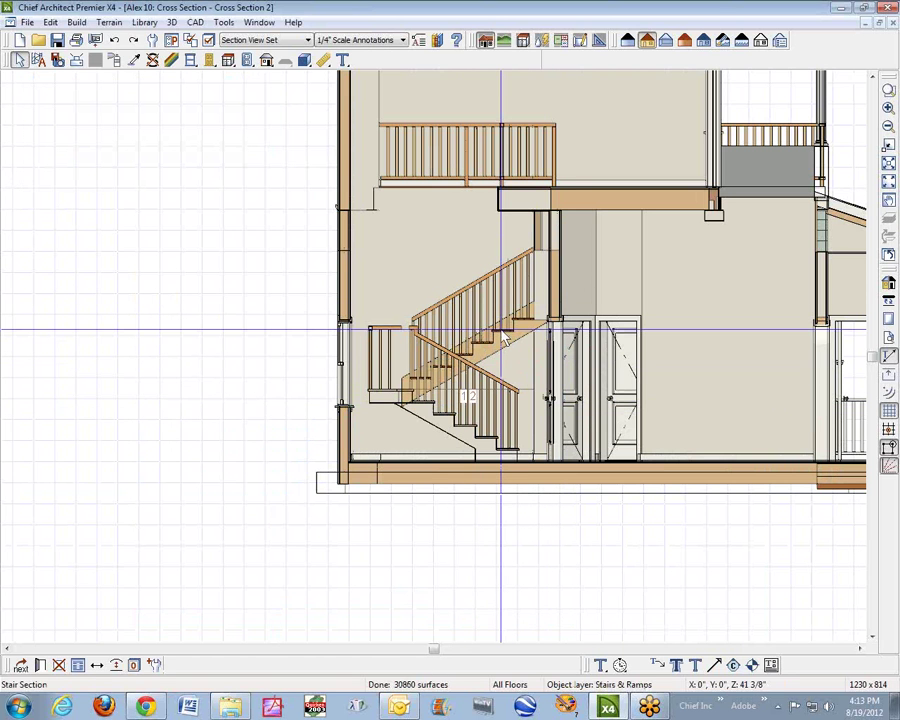
pyautogui.click(41, 666)
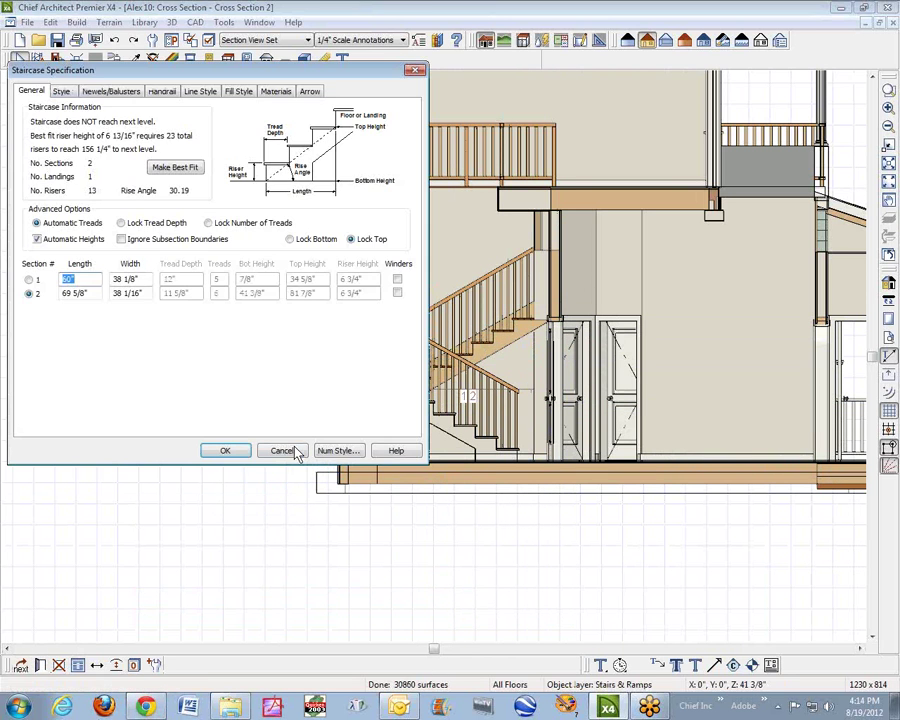
pyautogui.click(283, 451)
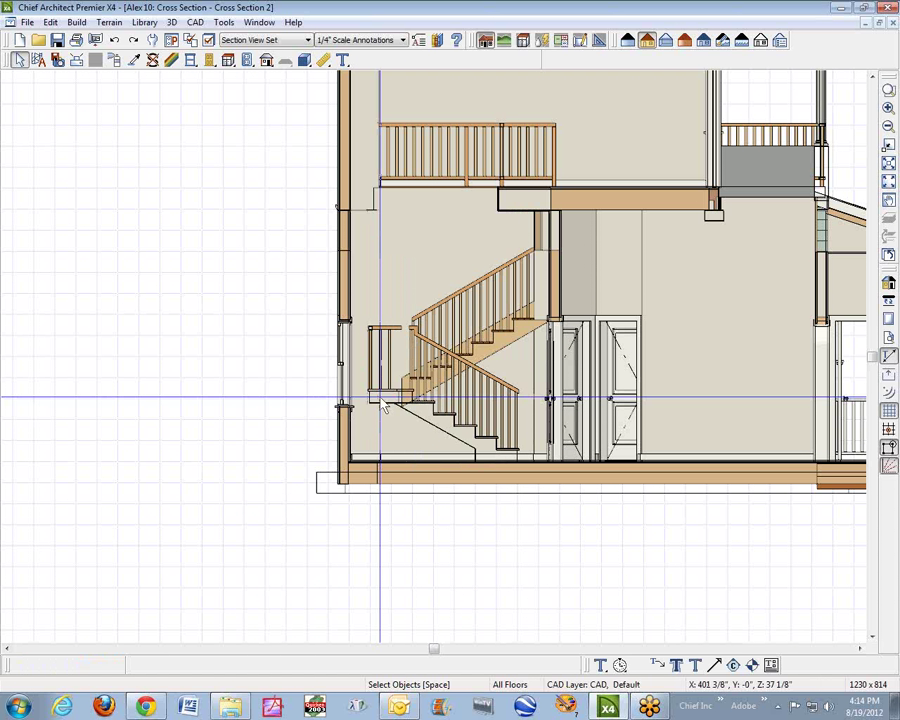
# Try to select the stair landing in the cross section by cycling through the overlapping room, wall and stair objects
pyautogui.doubleClick(382, 400)
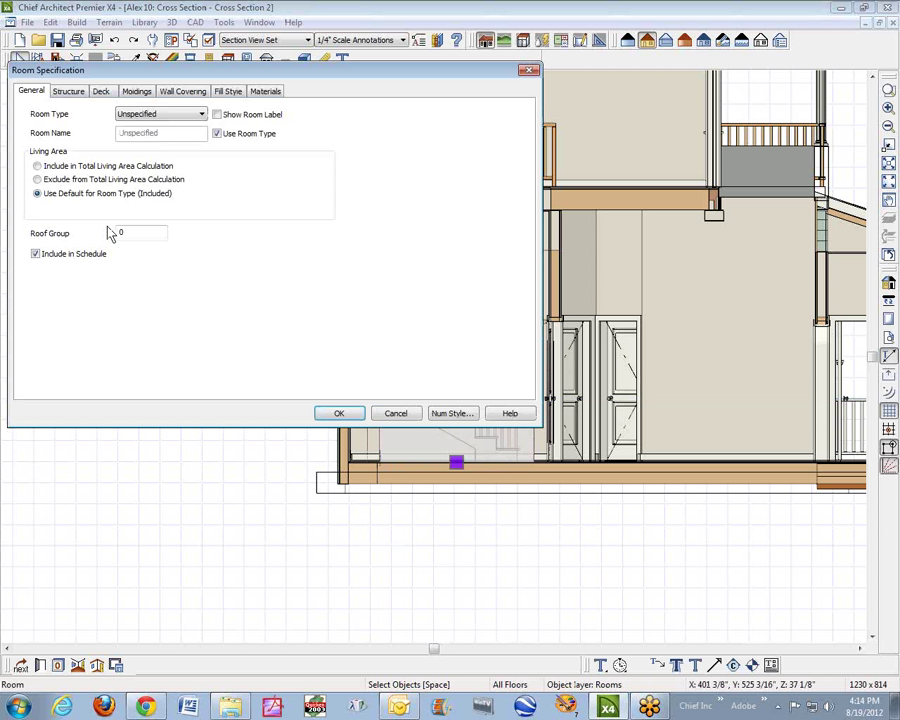
pyautogui.click(395, 413)
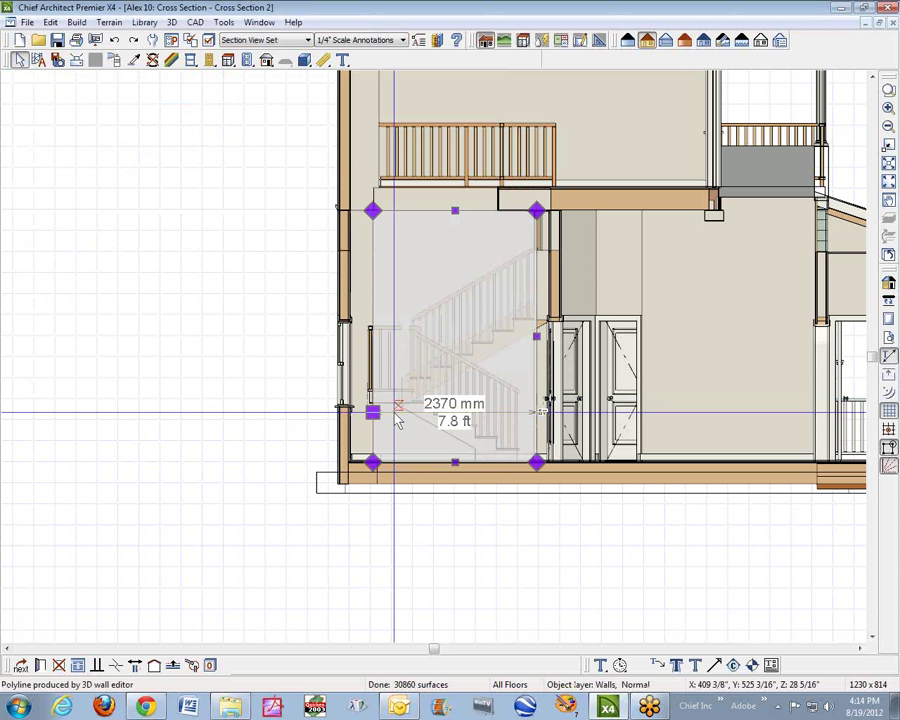
pyautogui.press('Tab')
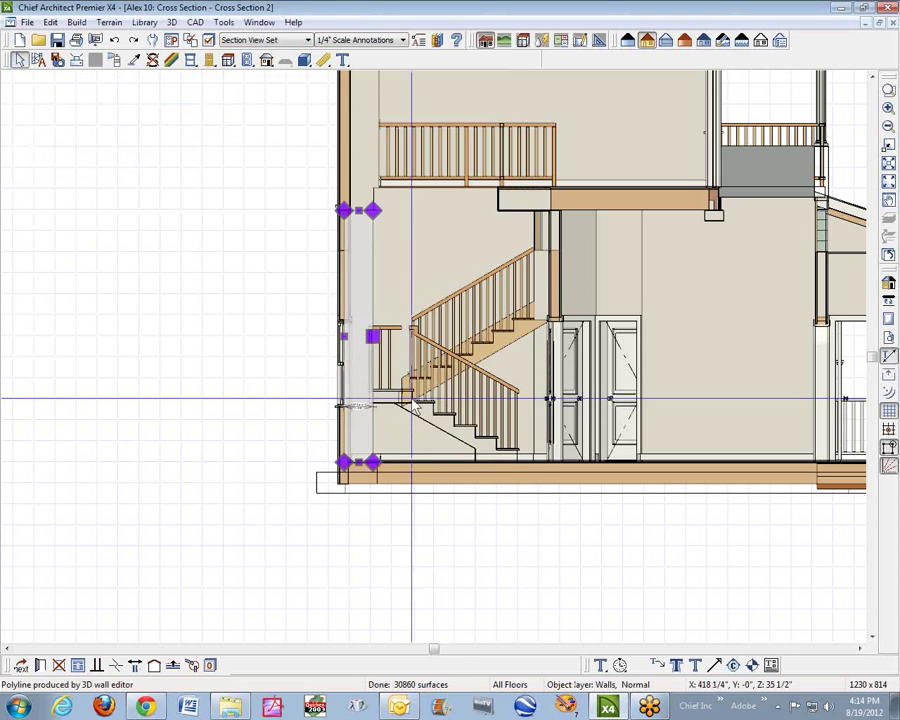
pyautogui.press('Tab')
pyautogui.press('Tab')
pyautogui.press('Tab')
pyautogui.press('Escape')
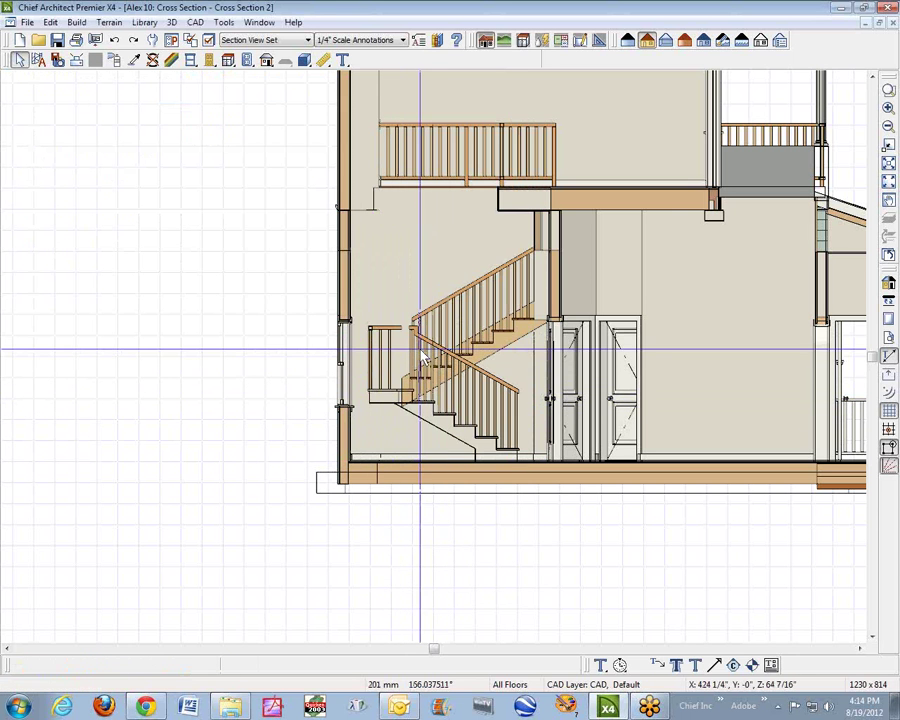
pyautogui.click(422, 402)
pyautogui.press('Tab')
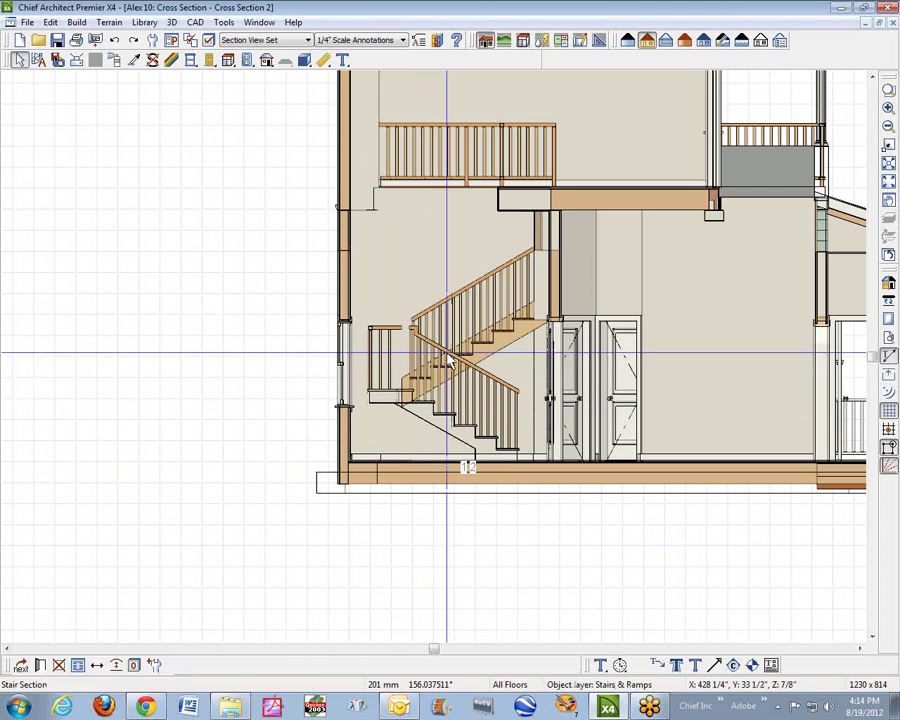
pyautogui.press('Escape')
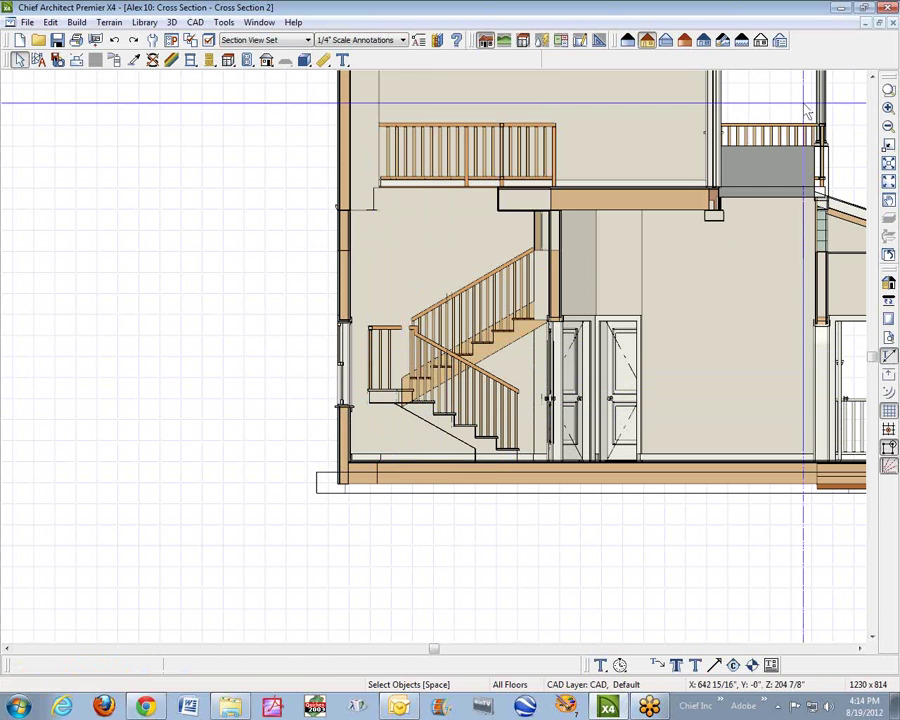
# Turn off Automatic Heights for the staircase so its bottom and top heights can be set manually
pyautogui.doubleClick(490, 345)
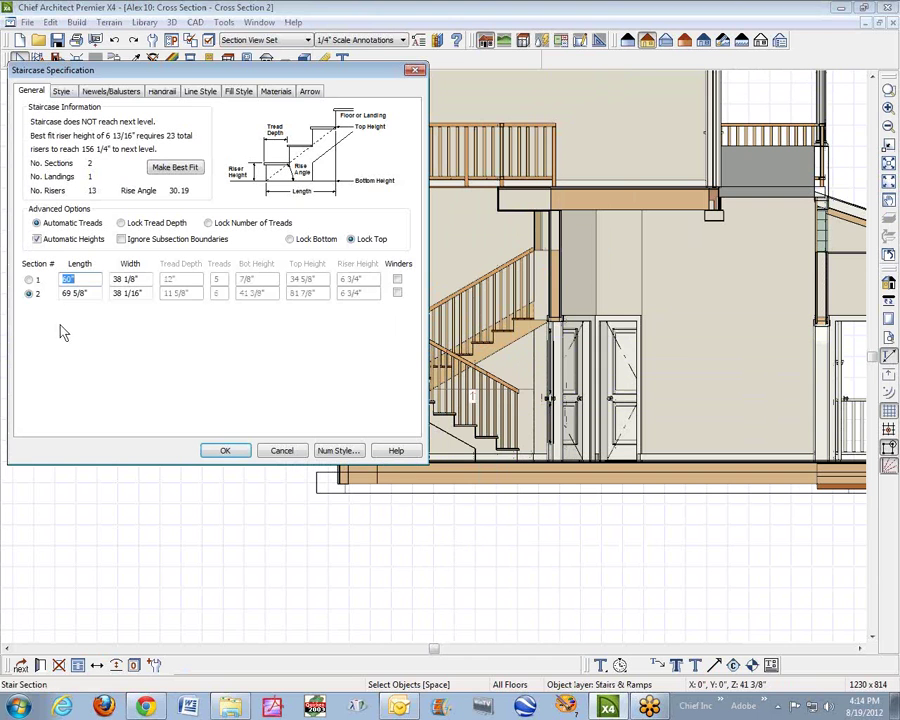
pyautogui.click(37, 239)
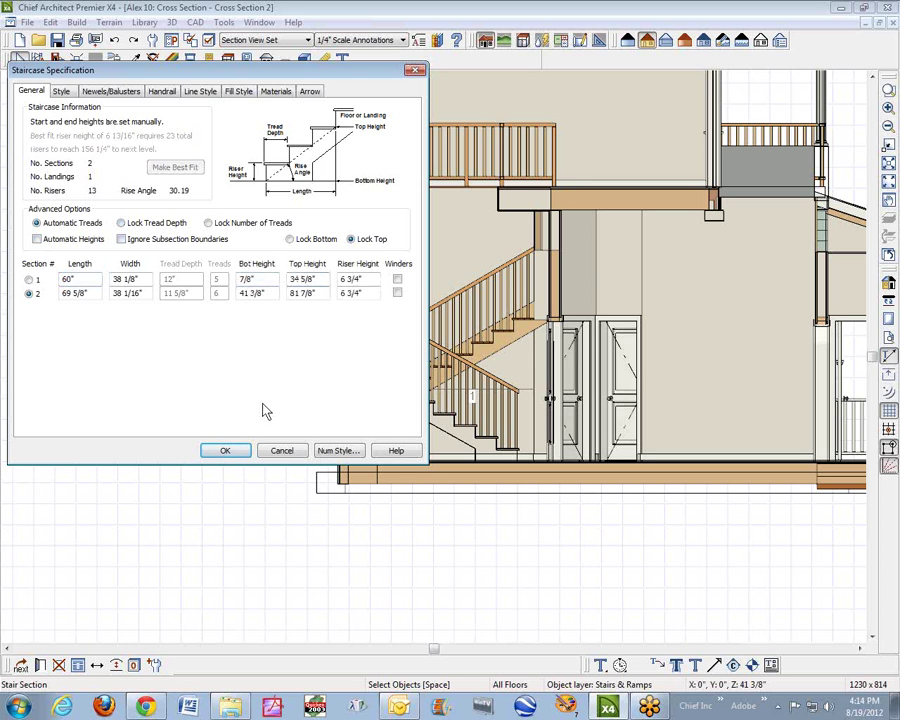
pyautogui.click(228, 451)
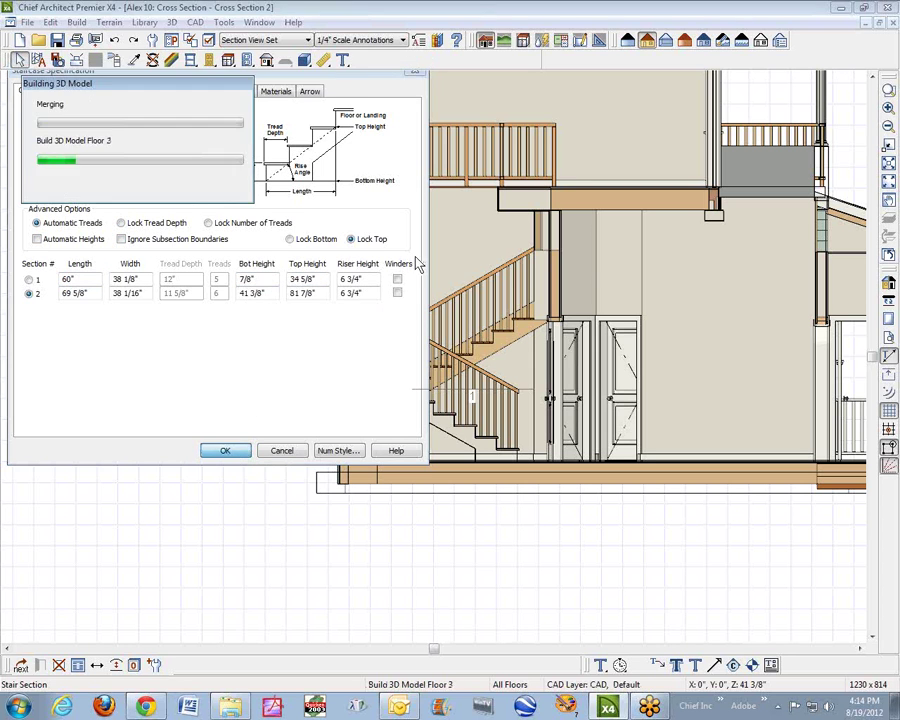
# Examine the upper-floor room's floor and ceiling elevations in its structure specification without changing them
pyautogui.click(581, 157)
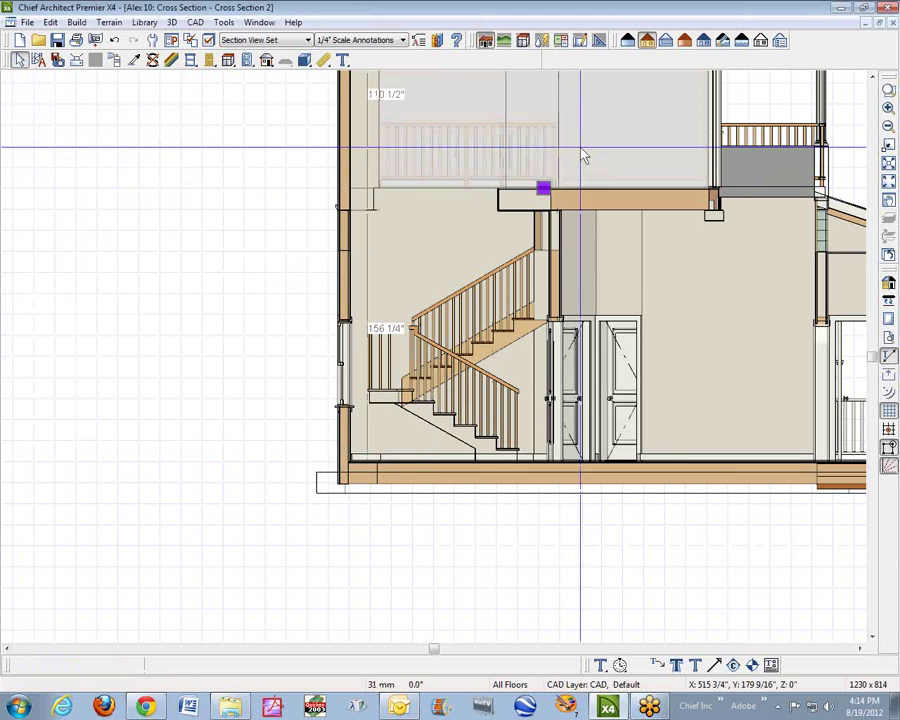
pyautogui.rightClick(582, 152)
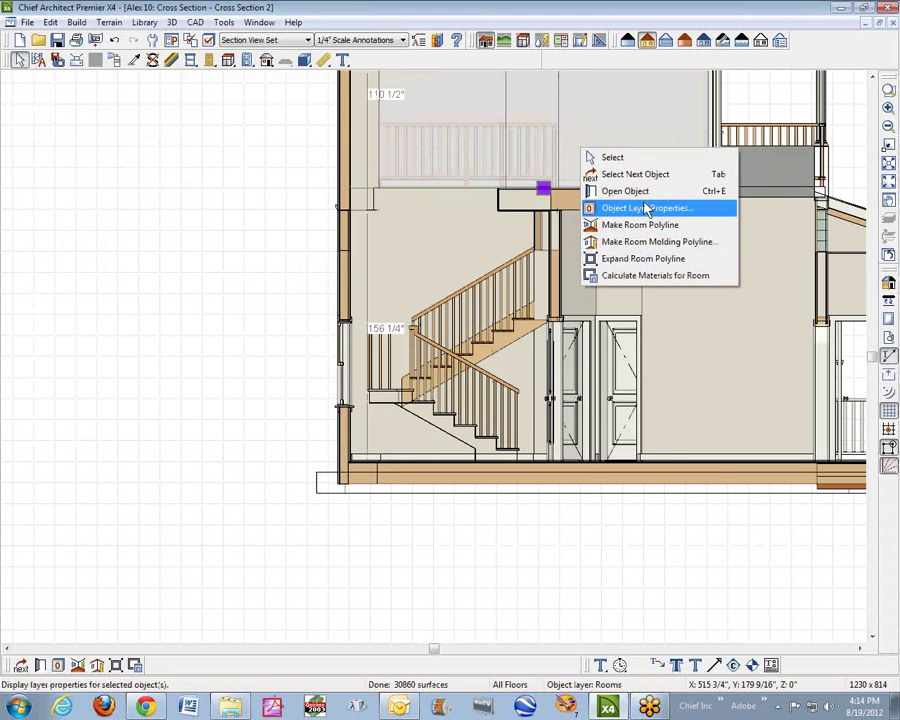
pyautogui.click(658, 196)
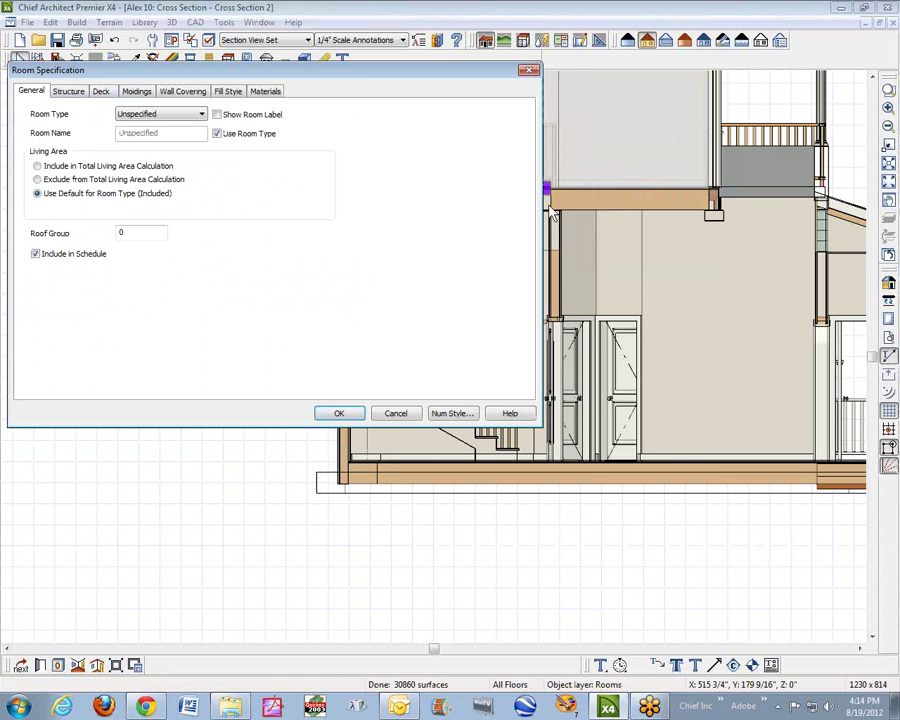
pyautogui.click(70, 92)
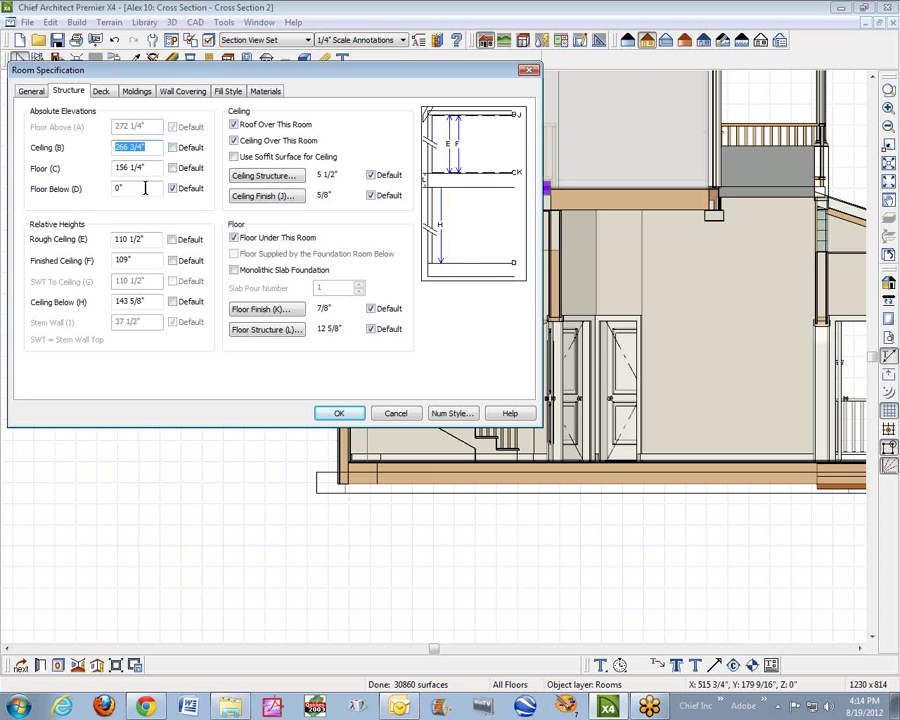
pyautogui.click(399, 415)
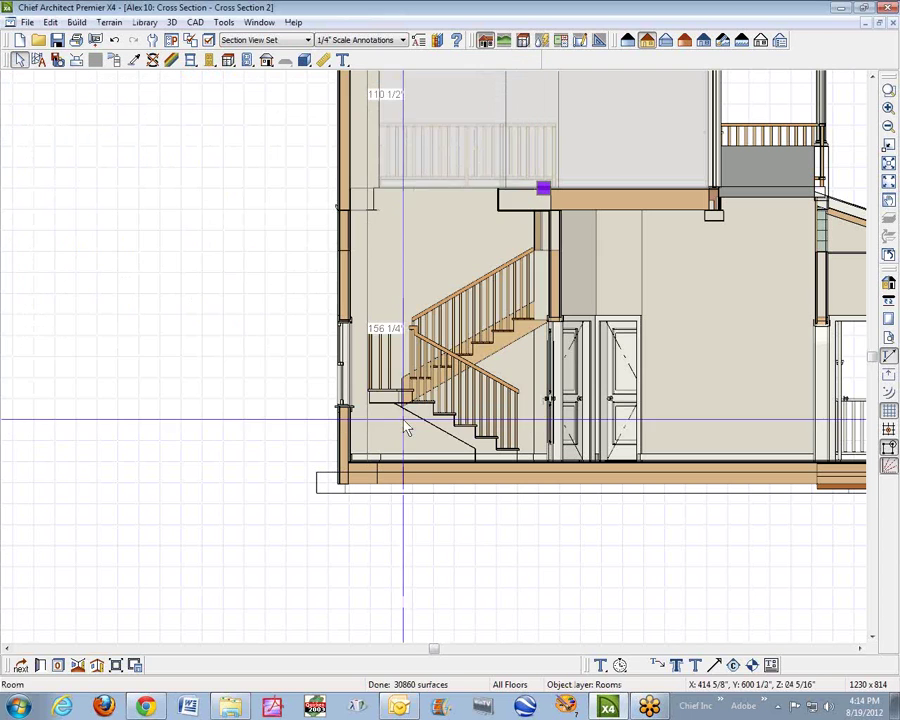
pyautogui.click(526, 327)
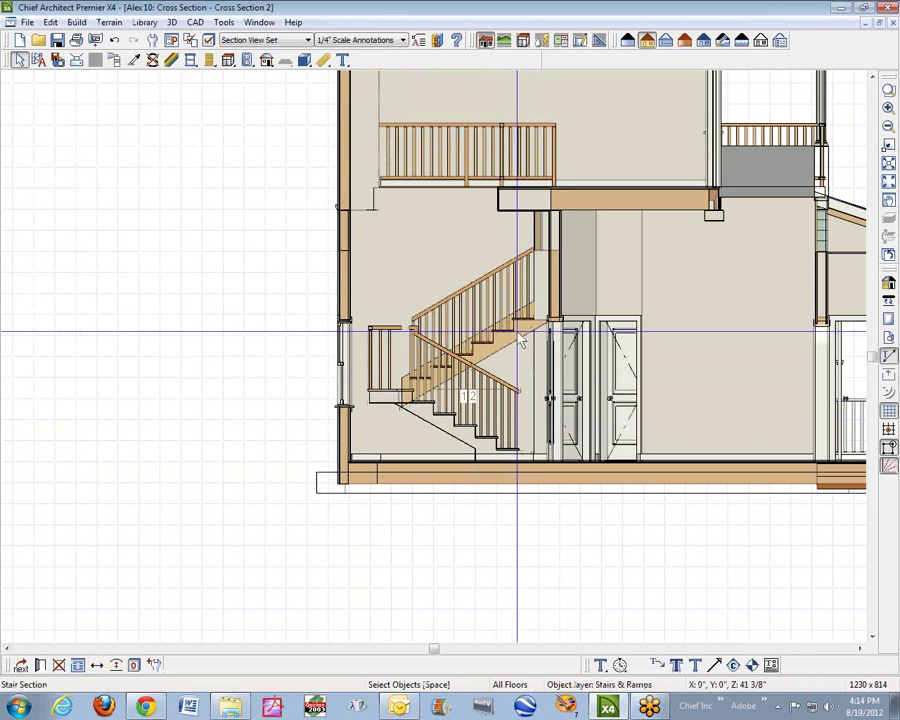
pyautogui.click(526, 318)
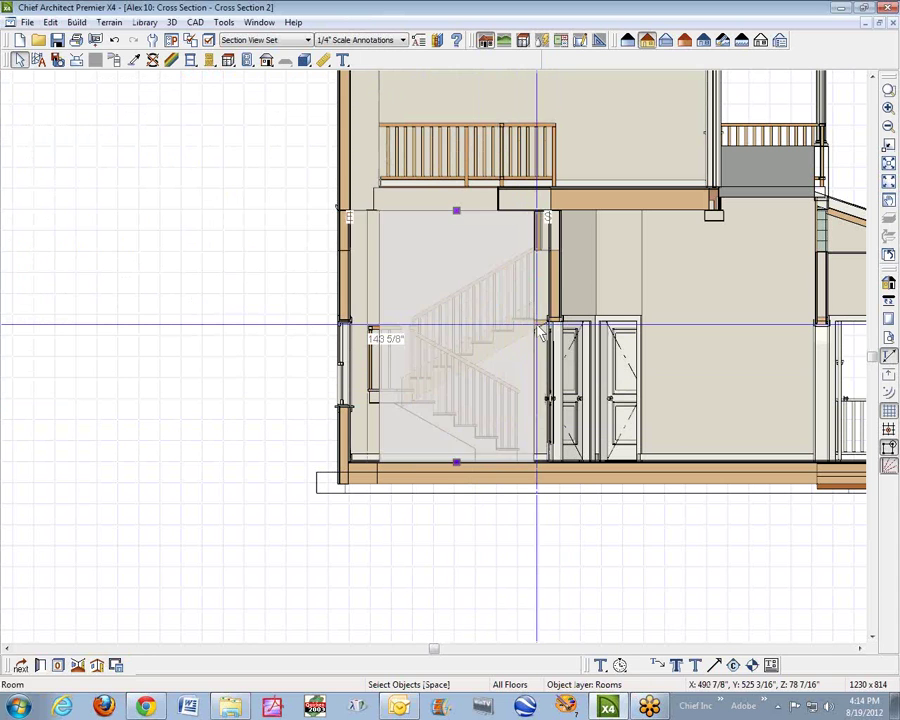
pyautogui.click(538, 324)
pyautogui.click(541, 332)
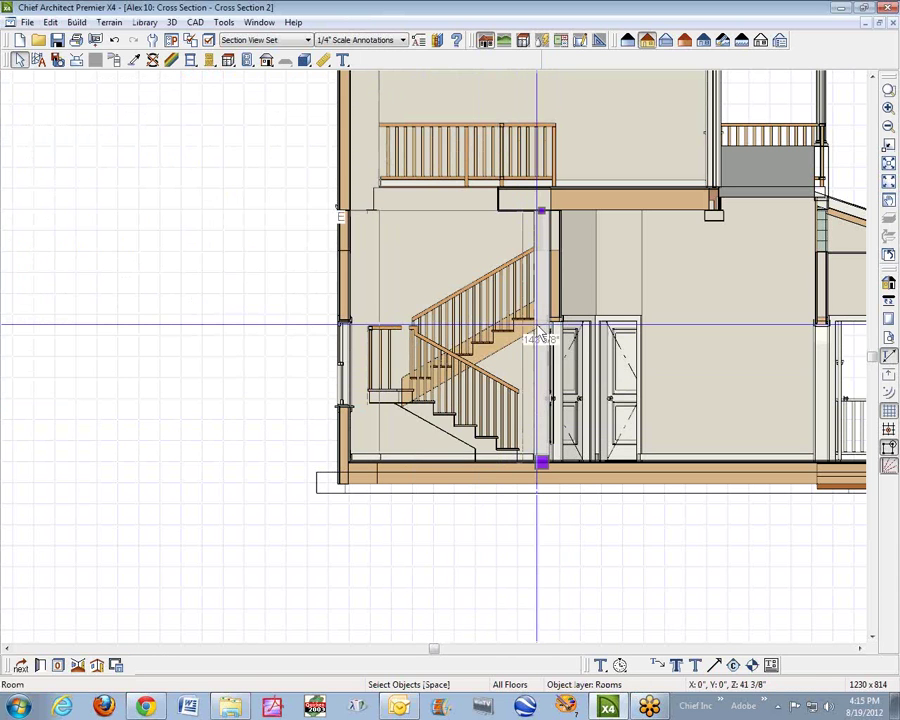
pyautogui.press('Escape')
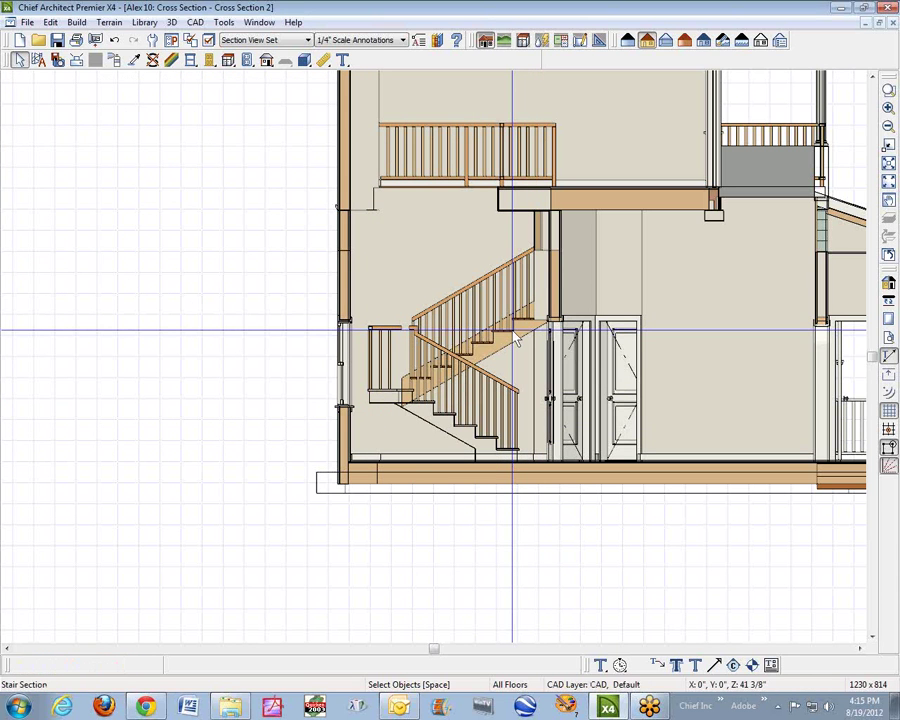
# Try setting the top height of the staircase's first section to 149 inches in its specification
pyautogui.click(517, 340)
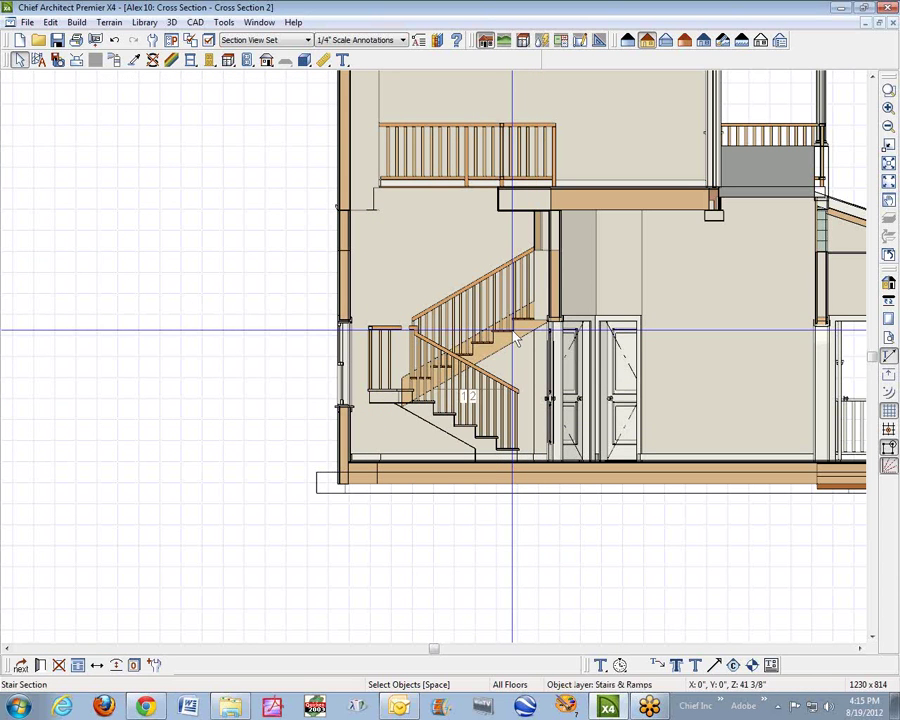
pyautogui.doubleClick(517, 340)
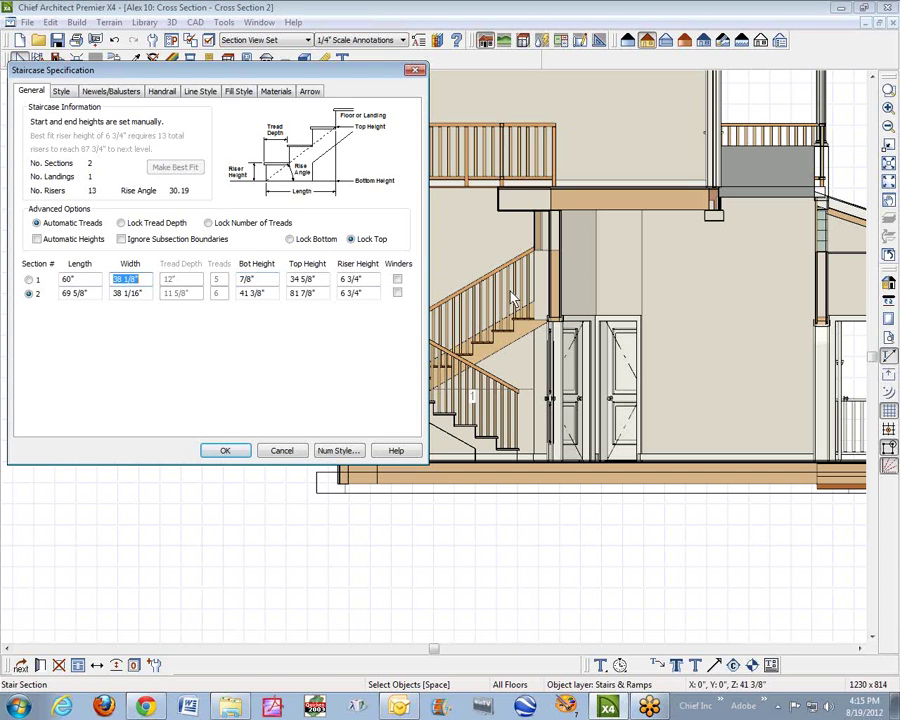
pyautogui.click(316, 279)
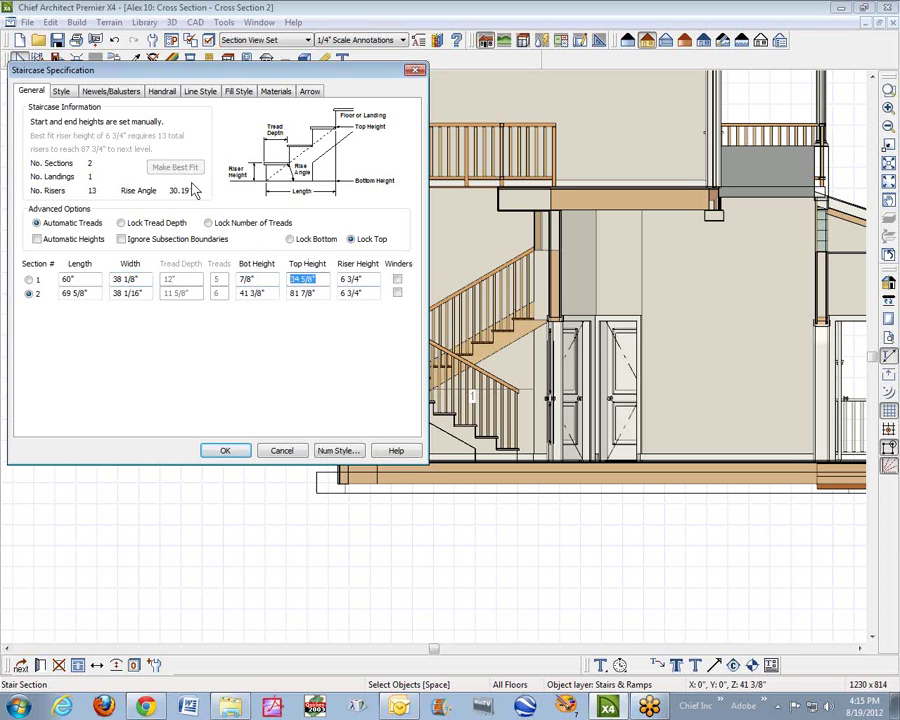
pyautogui.write('149')
pyautogui.click(229, 450)
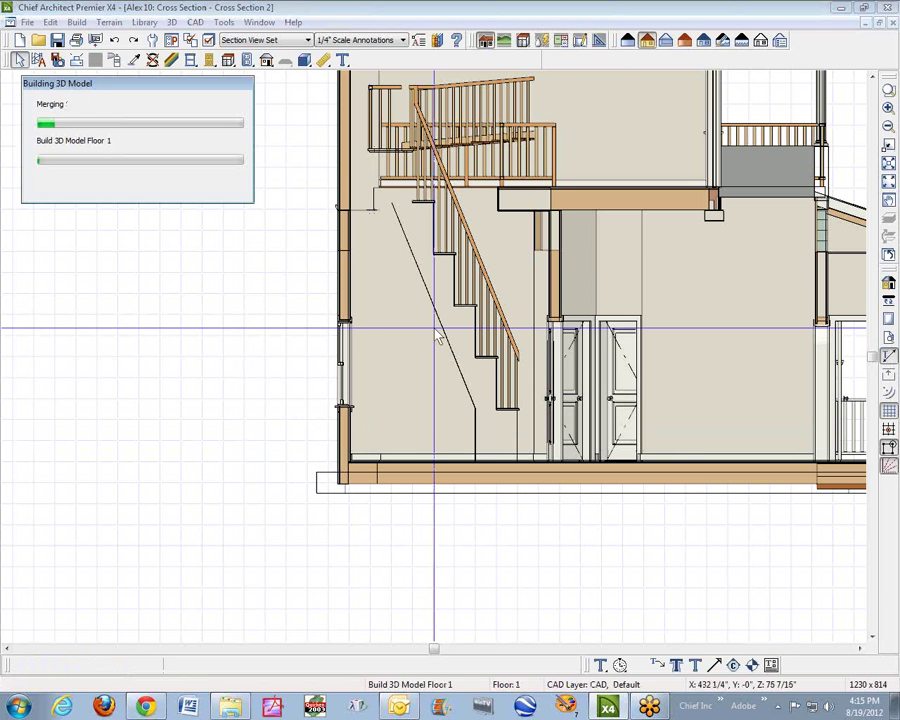
# Try the default Floor (C) elevation in the upper-floor room's structure specification, discarding the change
pyautogui.click(620, 157)
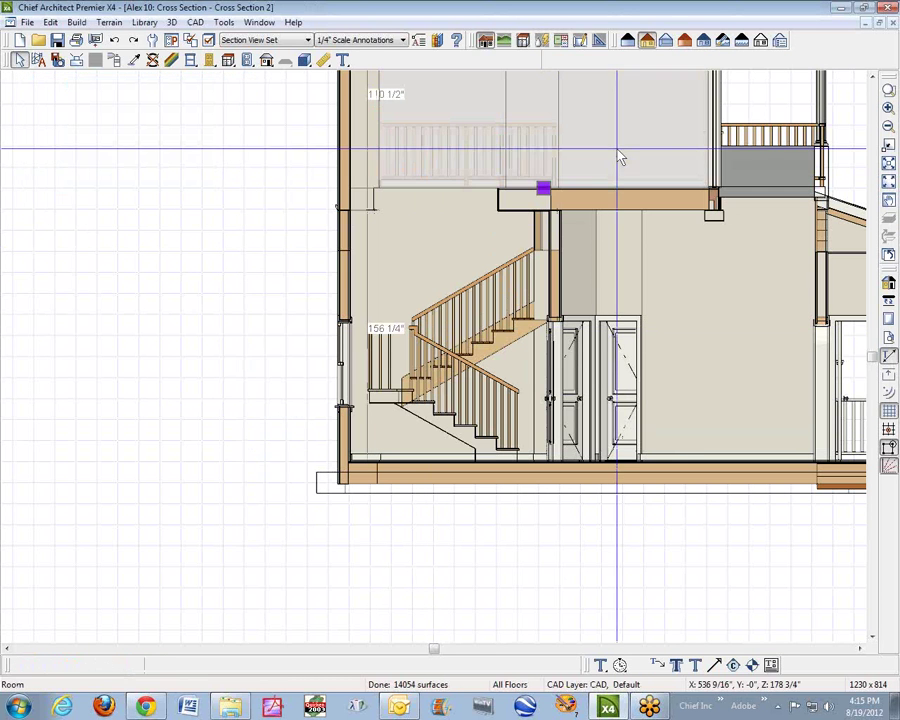
pyautogui.rightClick(620, 157)
pyautogui.click(701, 193)
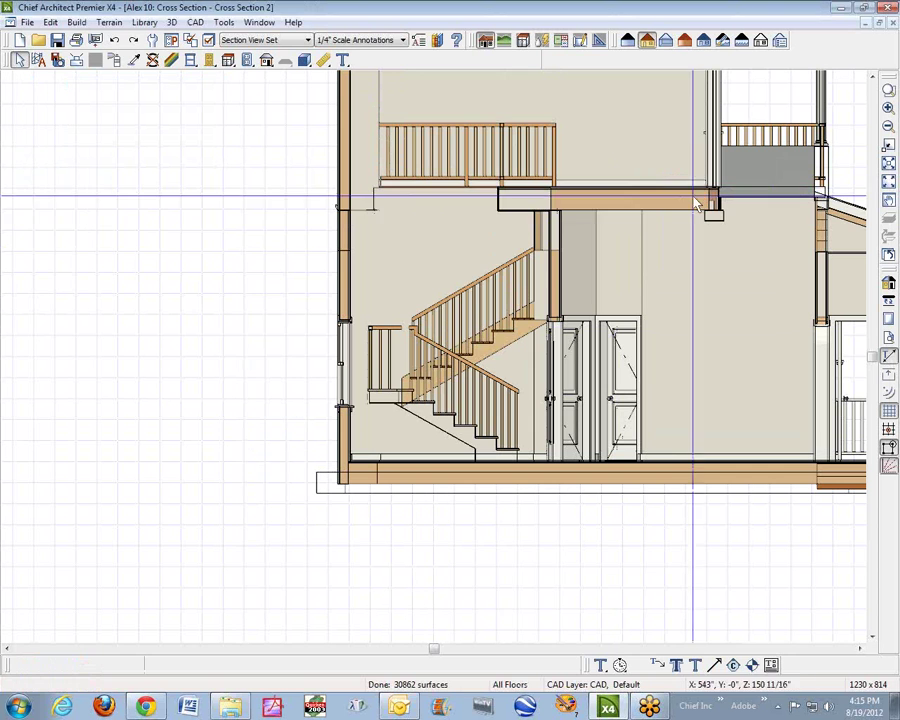
pyautogui.rightClick(638, 160)
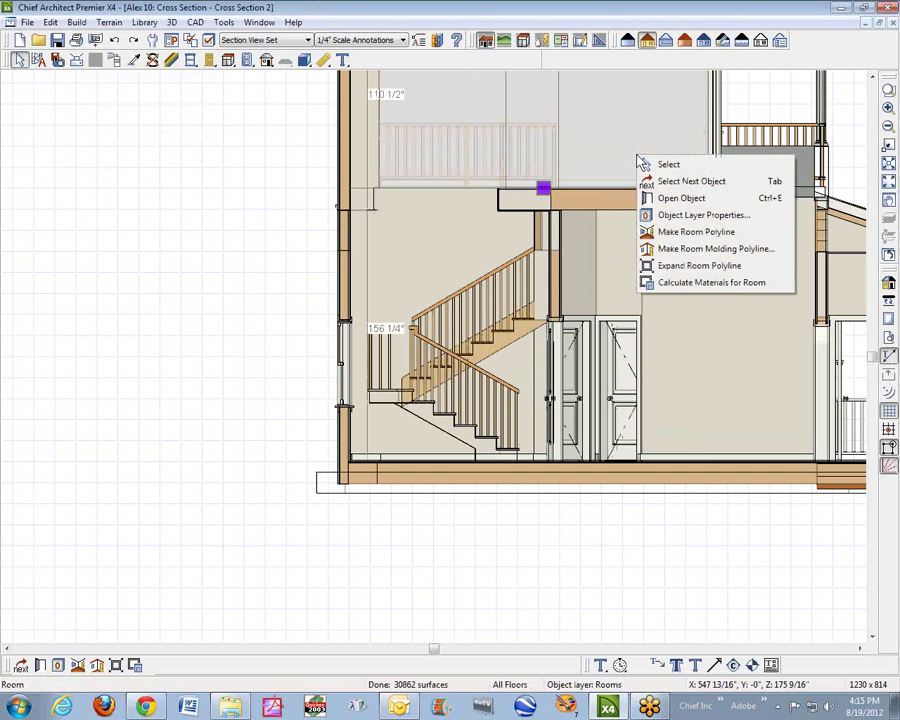
pyautogui.click(704, 198)
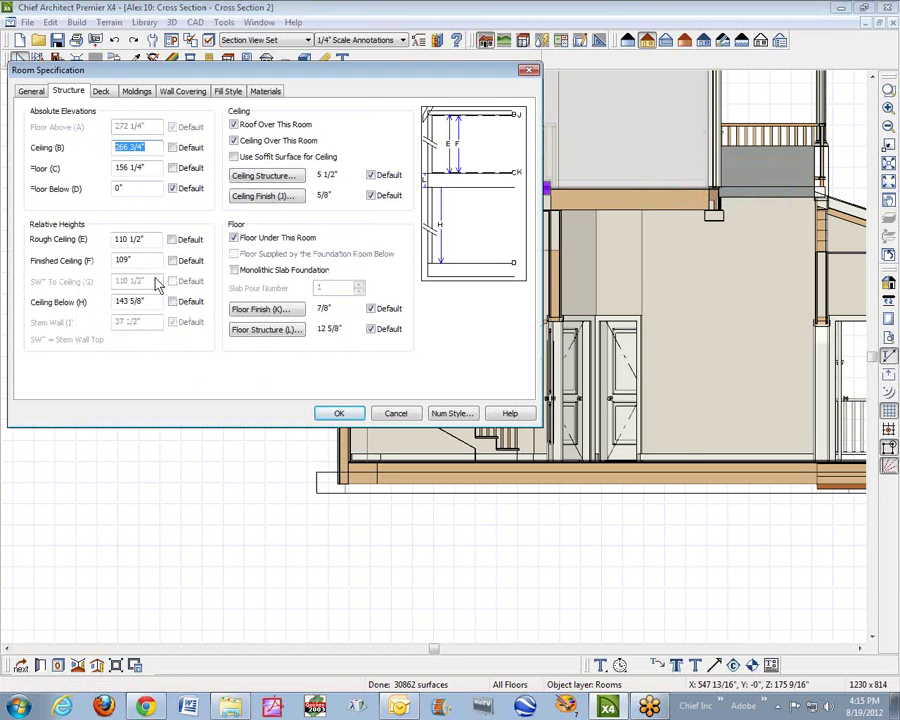
pyautogui.click(176, 169)
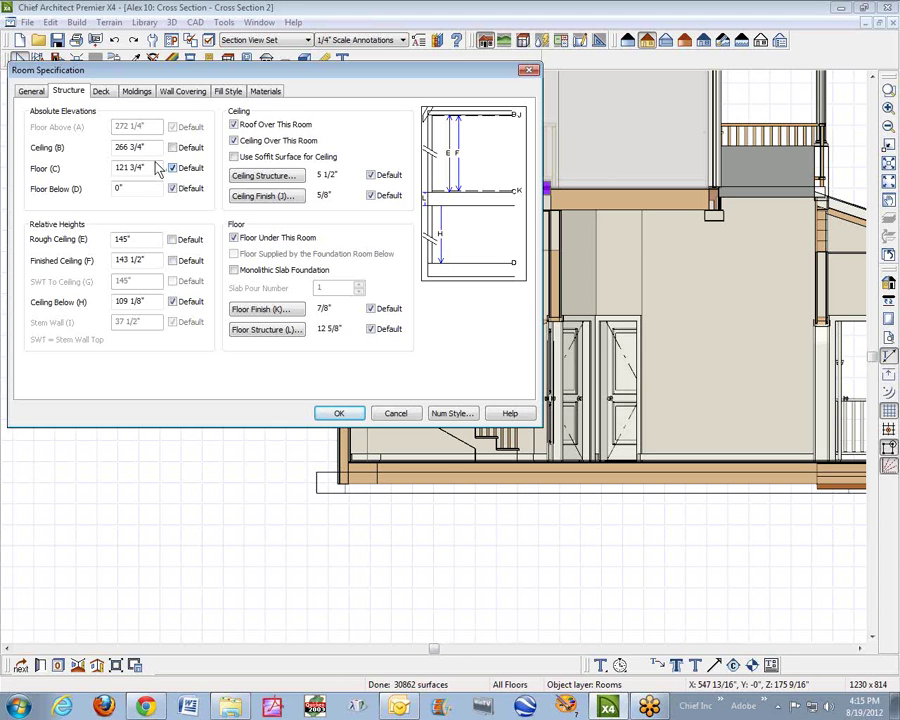
pyautogui.click(391, 414)
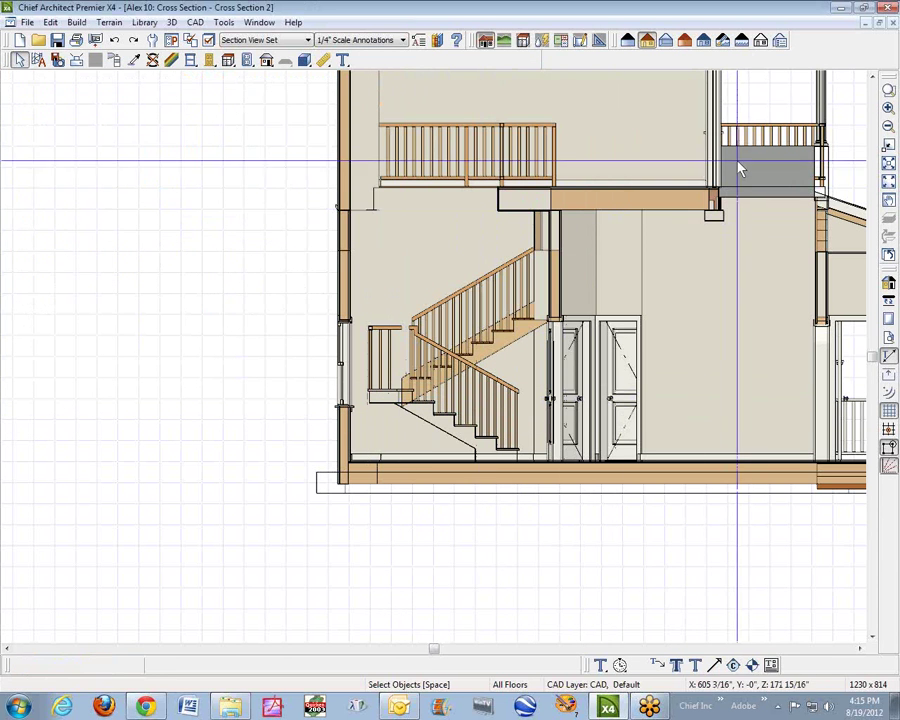
# Examine the structure elevations and heights of the ground-floor room beyond the double doors in the cross section
pyautogui.rightClick(703, 356)
pyautogui.click(796, 400)
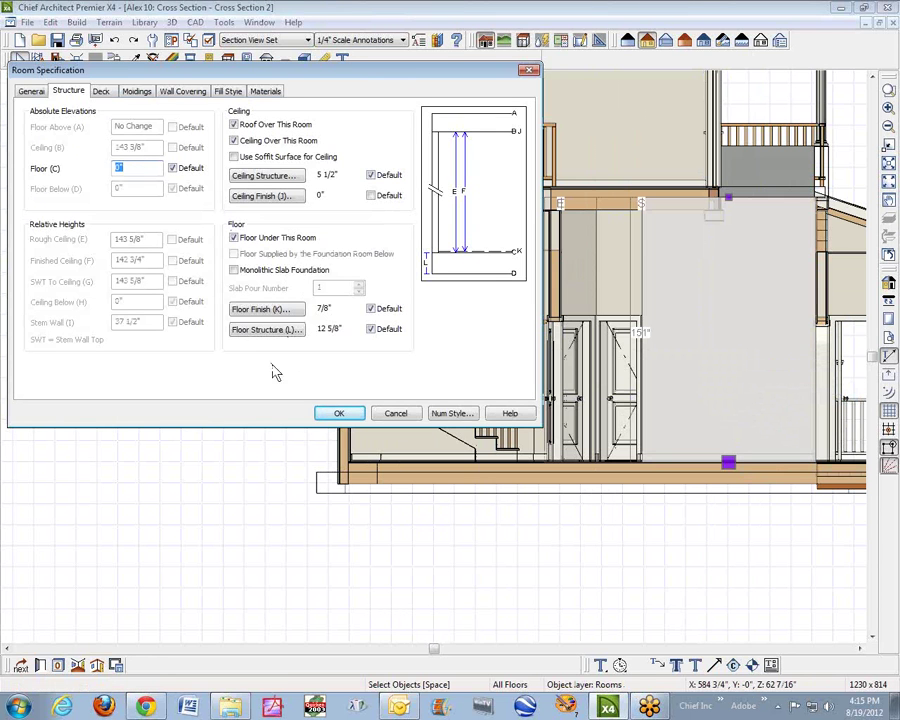
pyautogui.click(402, 412)
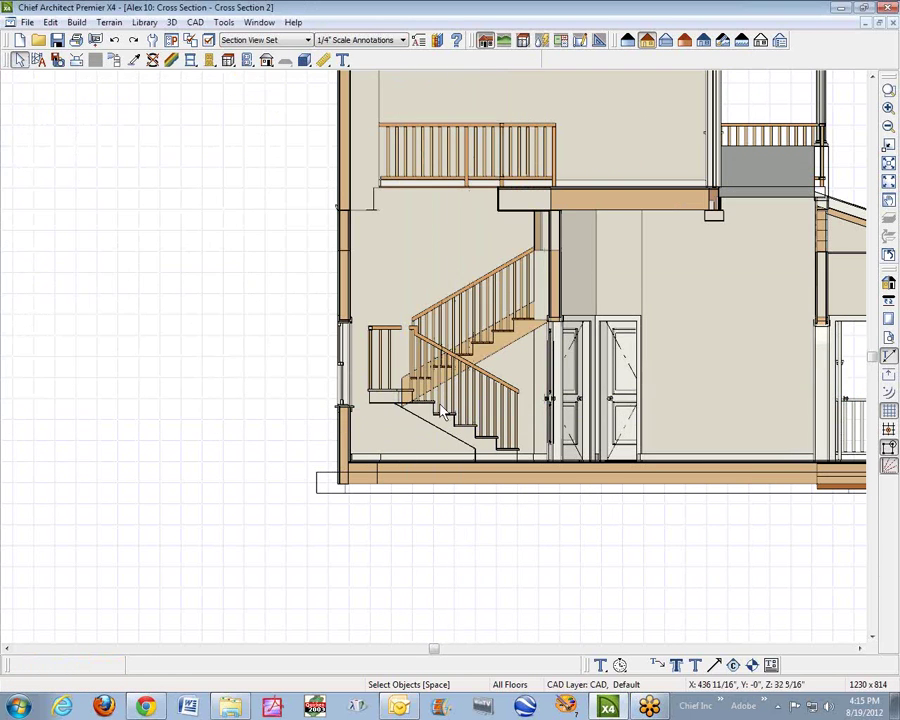
# Return to the floor plan and review the absolute elevations and relative heights in the Floor 1 default settings
pyautogui.hotkey('ctrl', 'Tab')
pyautogui.click(50, 22)
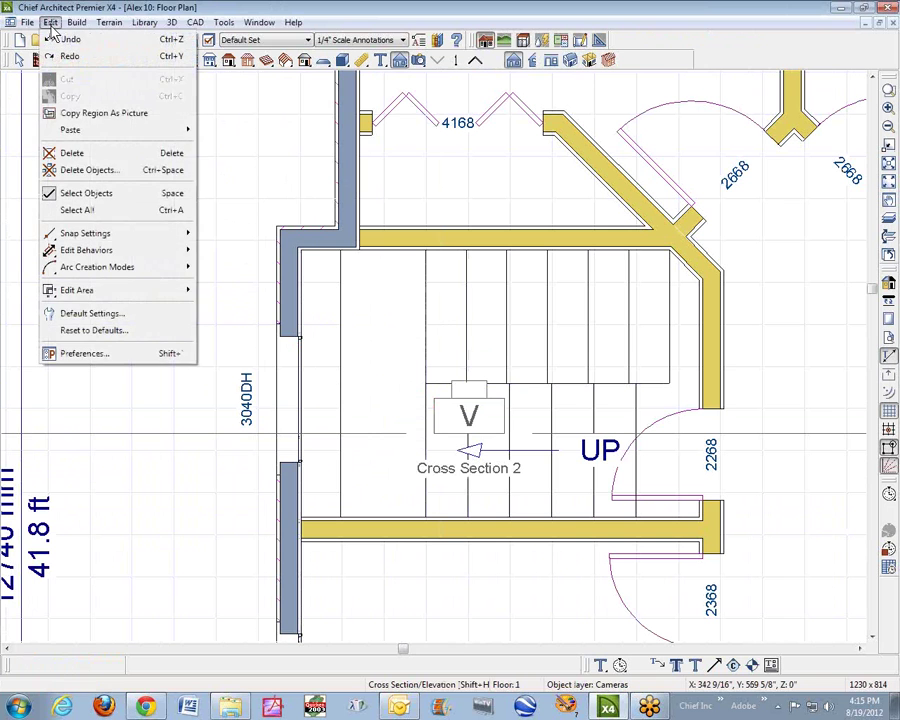
pyautogui.click(146, 316)
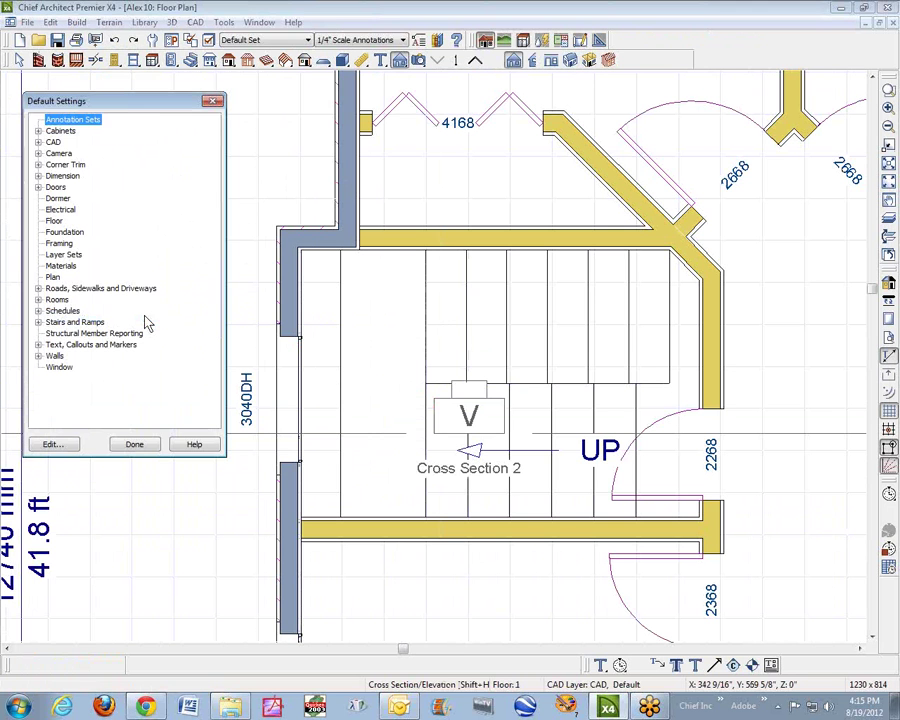
pyautogui.click(53, 221)
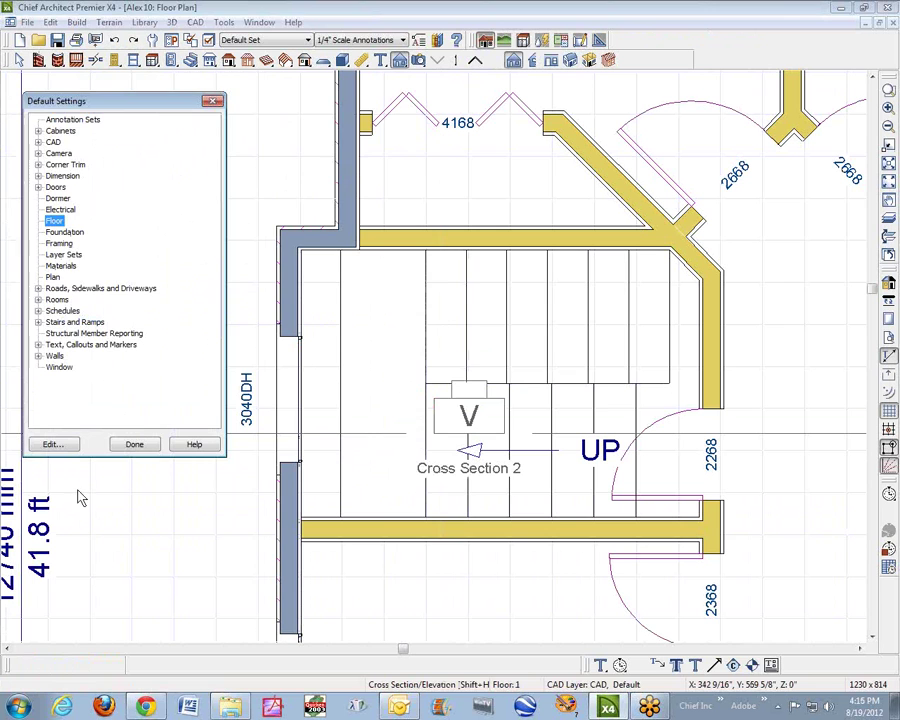
pyautogui.click(53, 445)
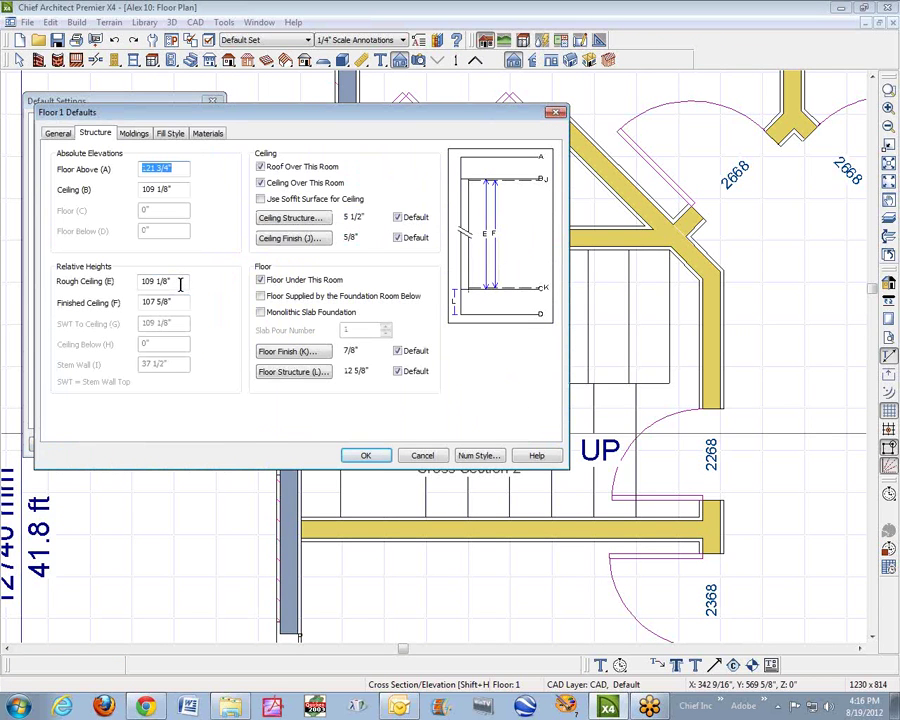
pyautogui.moveTo(178, 282); pyautogui.dragTo(116, 289)
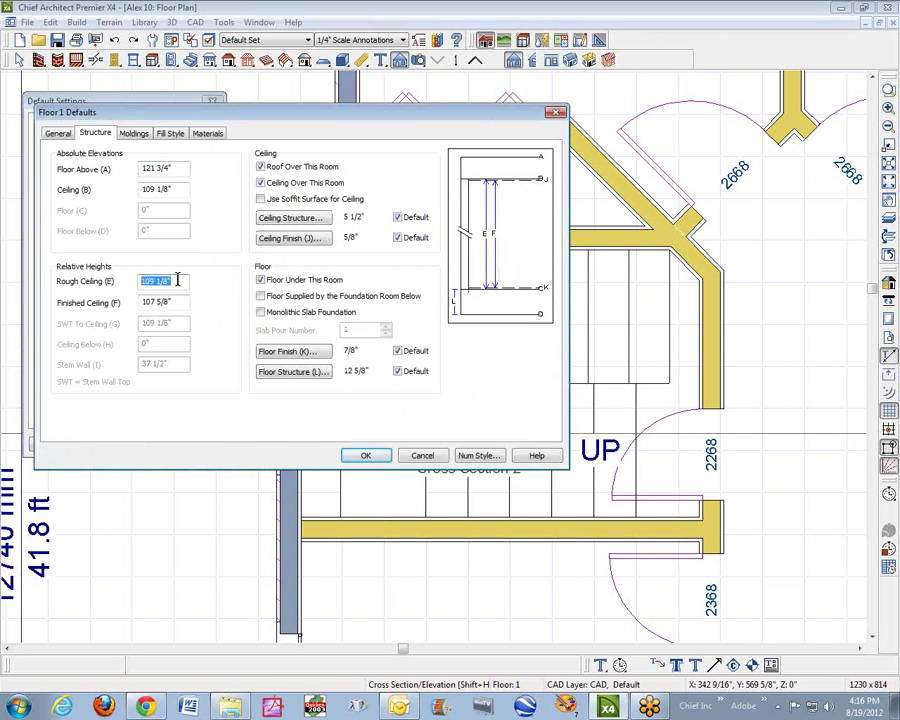
pyautogui.click(366, 455)
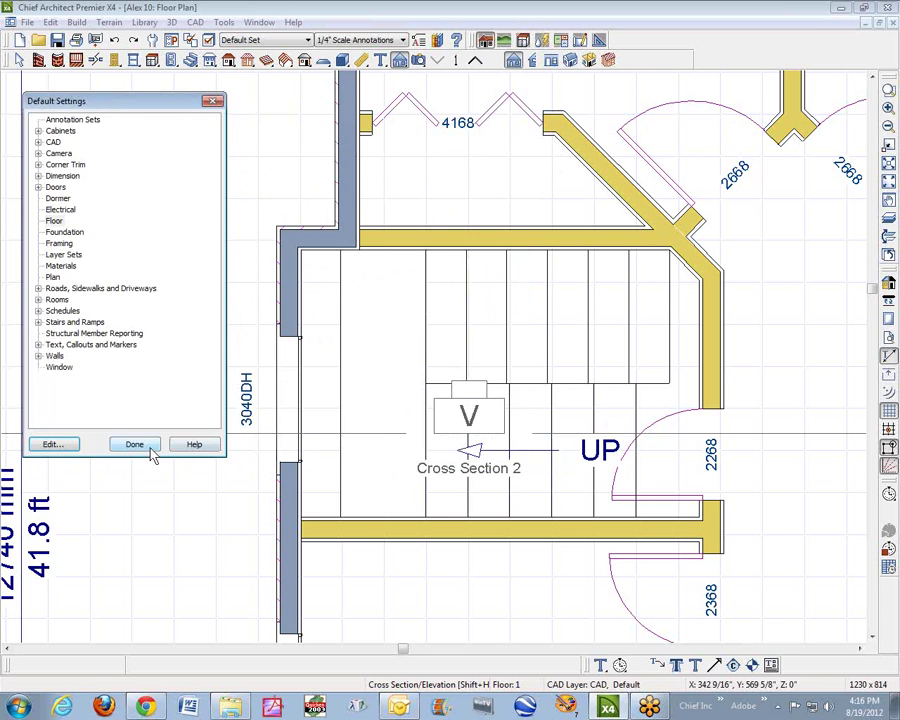
pyautogui.click(134, 444)
# Inspect the structure elevations and ceiling heights of the hallway and the dining room from the floor plan
pyautogui.scroll(-3, 175, 456)
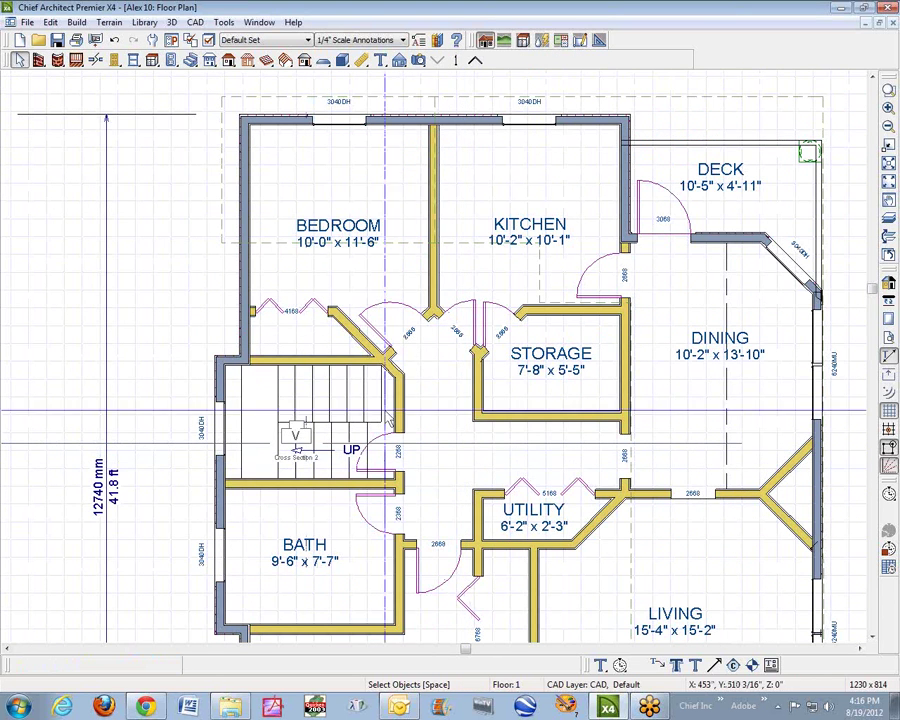
pyautogui.doubleClick(458, 506)
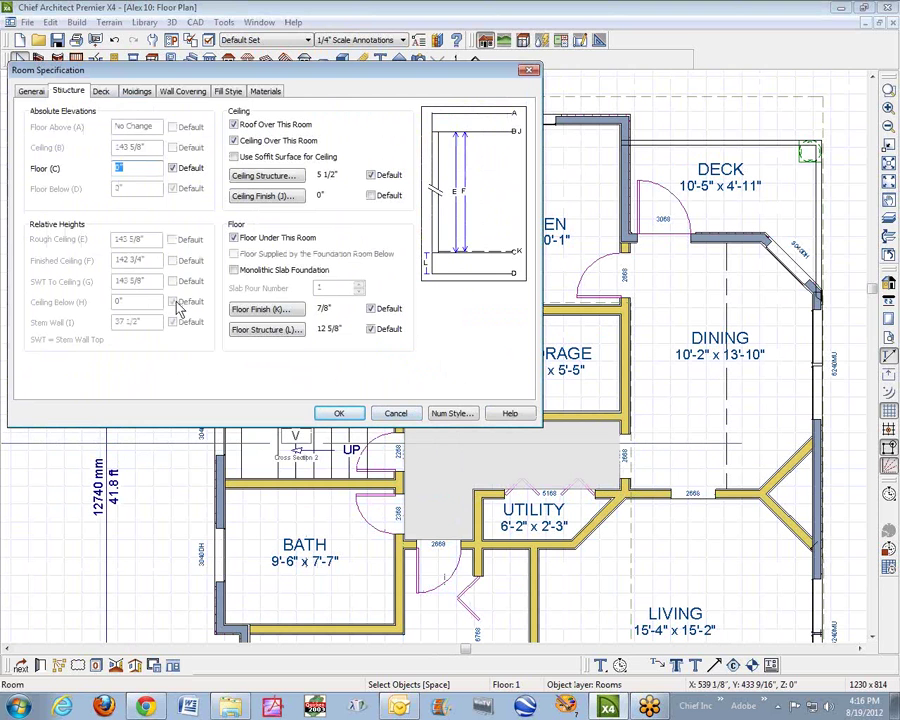
pyautogui.click(395, 414)
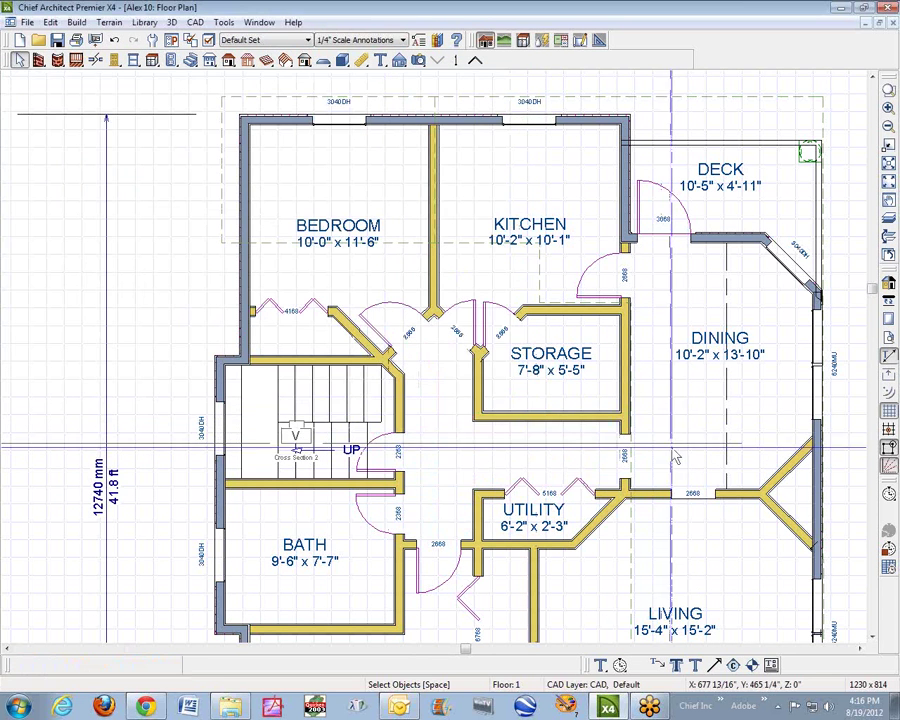
pyautogui.doubleClick(675, 411)
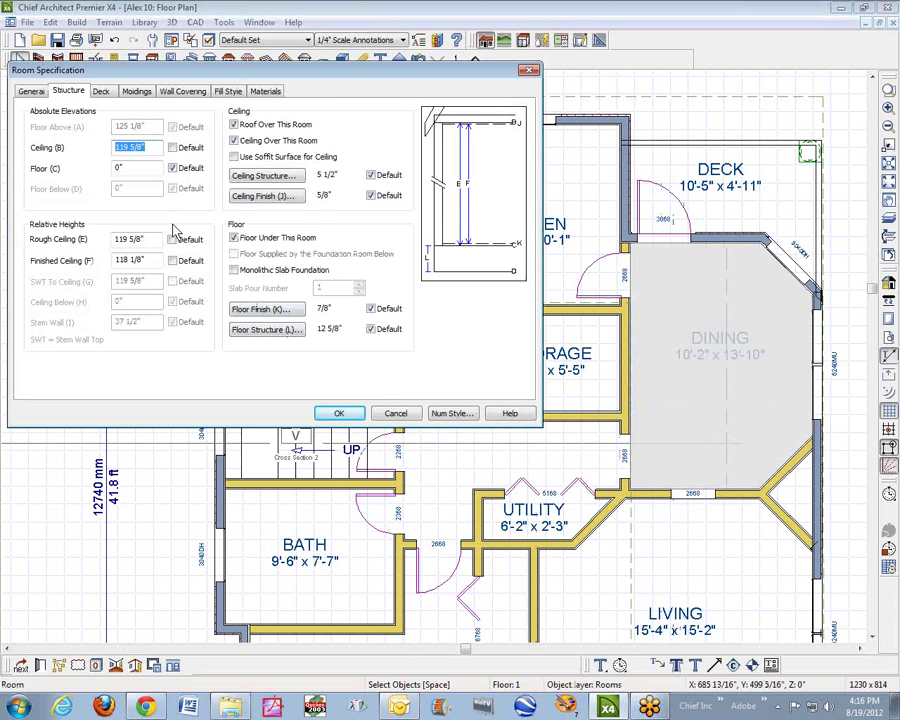
pyautogui.click(393, 414)
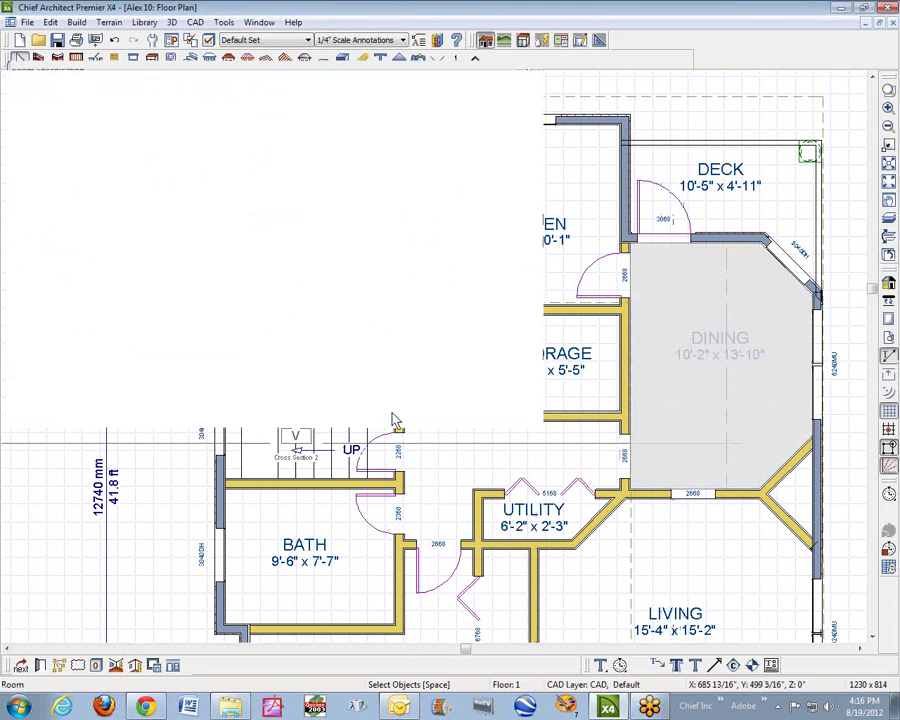
# Compare the structure elevations and ceiling heights of the kitchen and the adjoining 10'-0" x 11'-6" bedroom
pyautogui.doubleClick(578, 197)
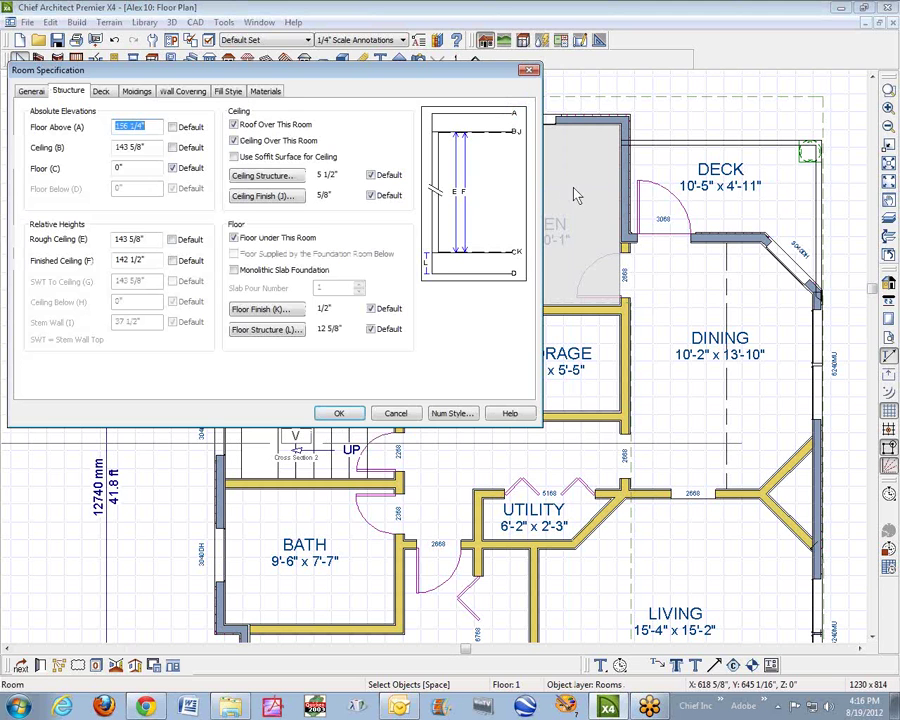
pyautogui.click(396, 413)
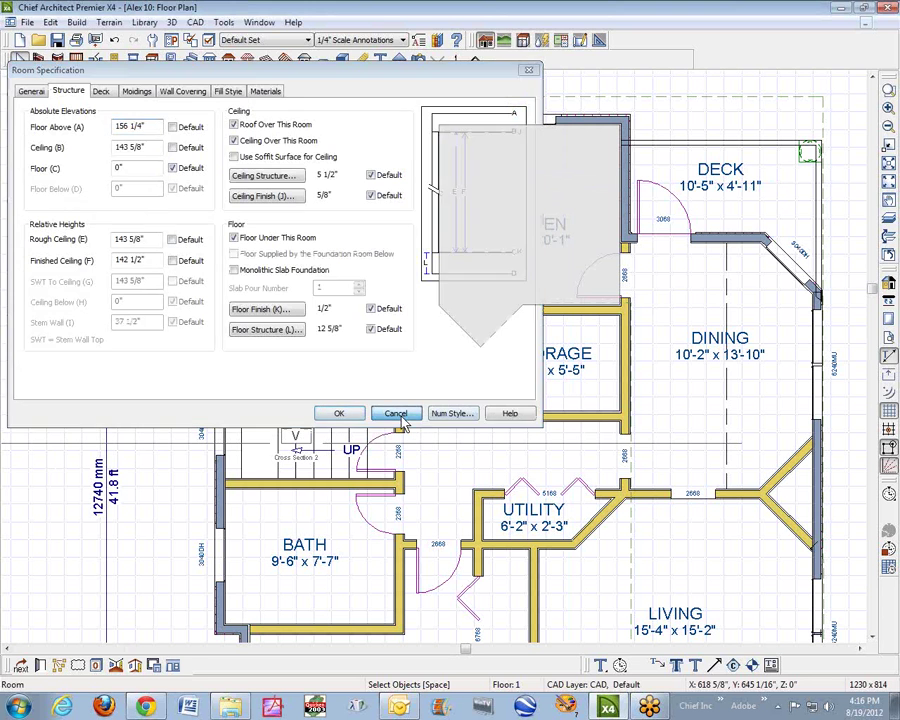
pyautogui.doubleClick(380, 160)
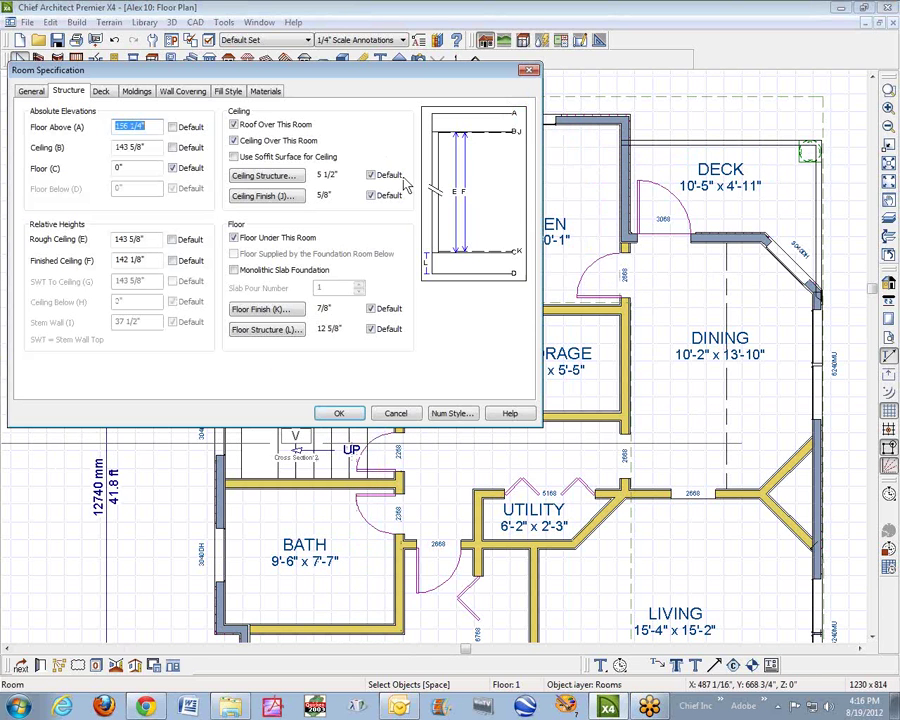
pyautogui.click(396, 413)
# Inspect the structure elevations and ceiling heights of the 12'-6" x 12'-1" bedroom and the Library/Study Room
pyautogui.scroll(-2, 477, 444)
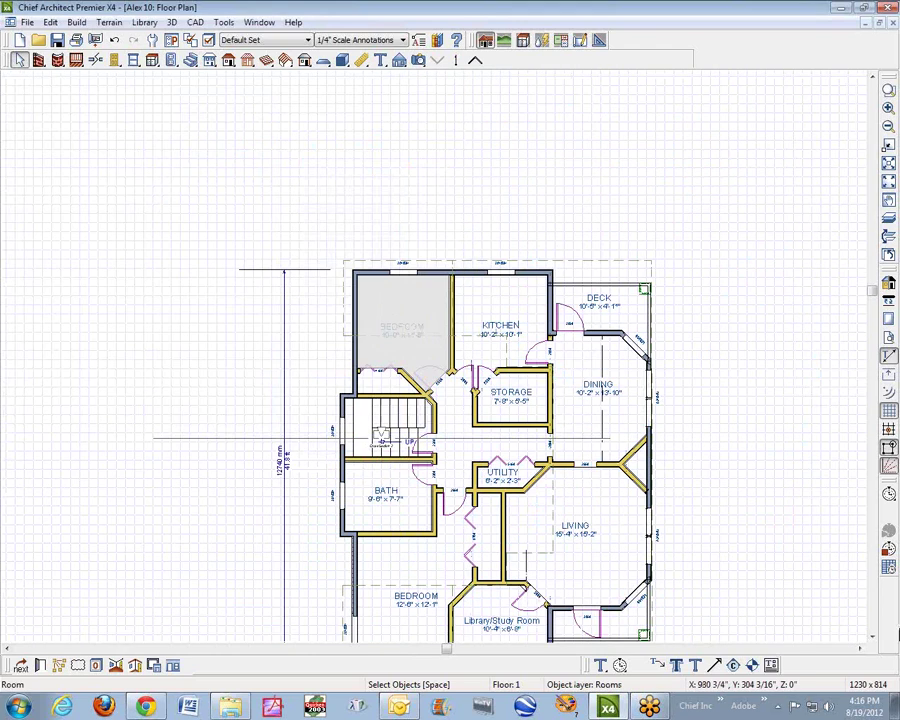
pyautogui.click(872, 636)
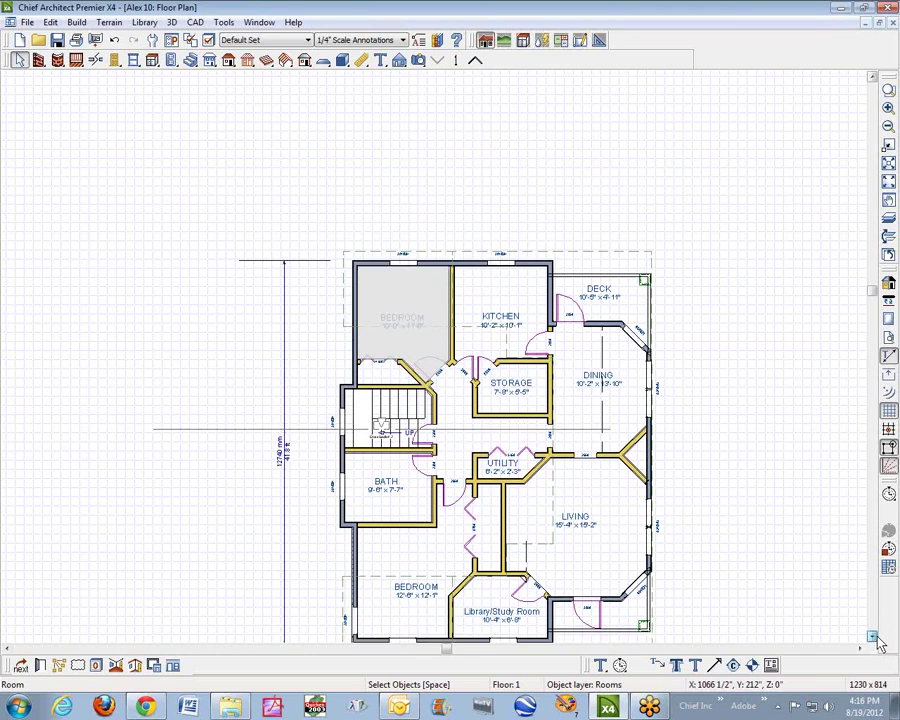
pyautogui.scroll(3, 583, 513)
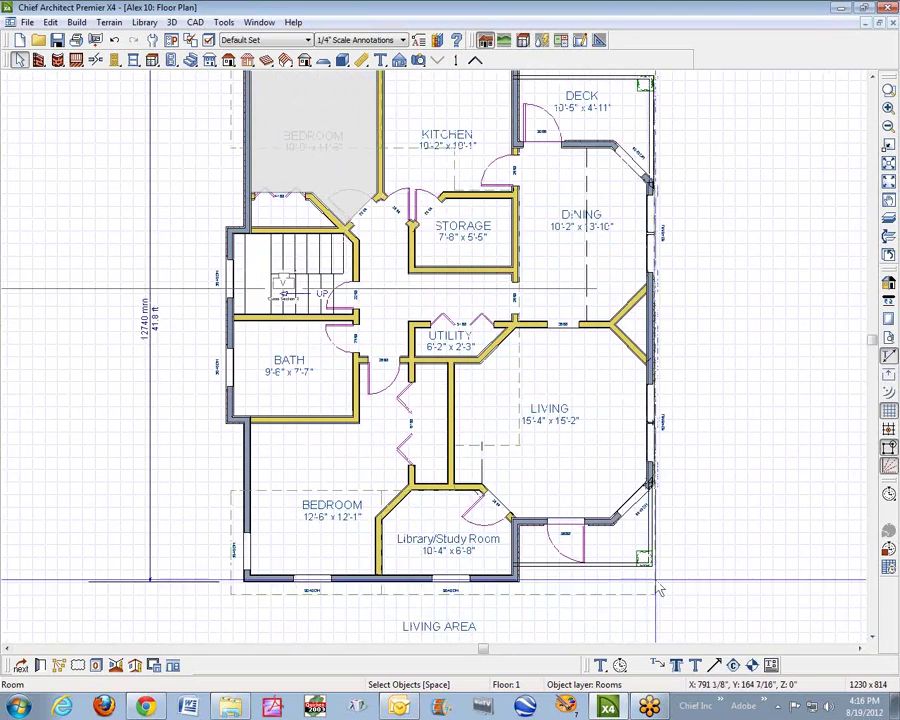
pyautogui.scroll(-1, 583, 513)
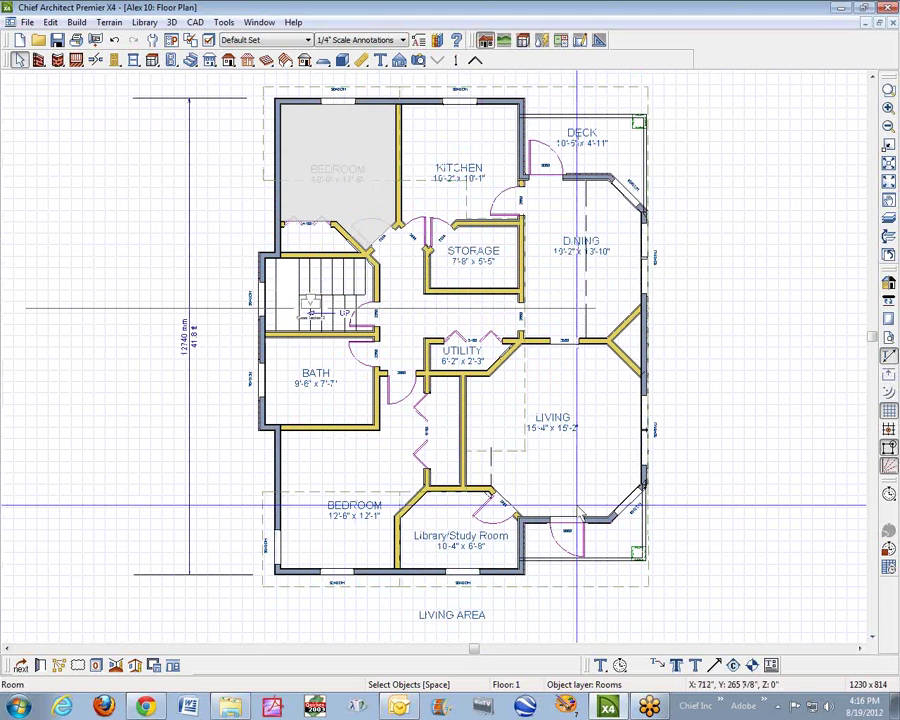
pyautogui.doubleClick(367, 476)
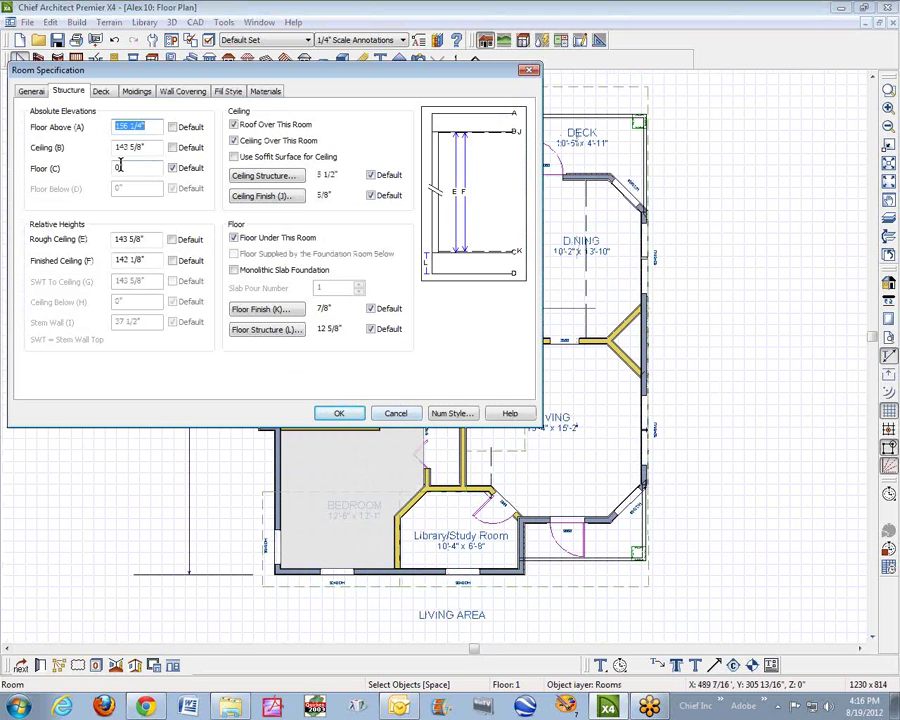
pyautogui.click(395, 413)
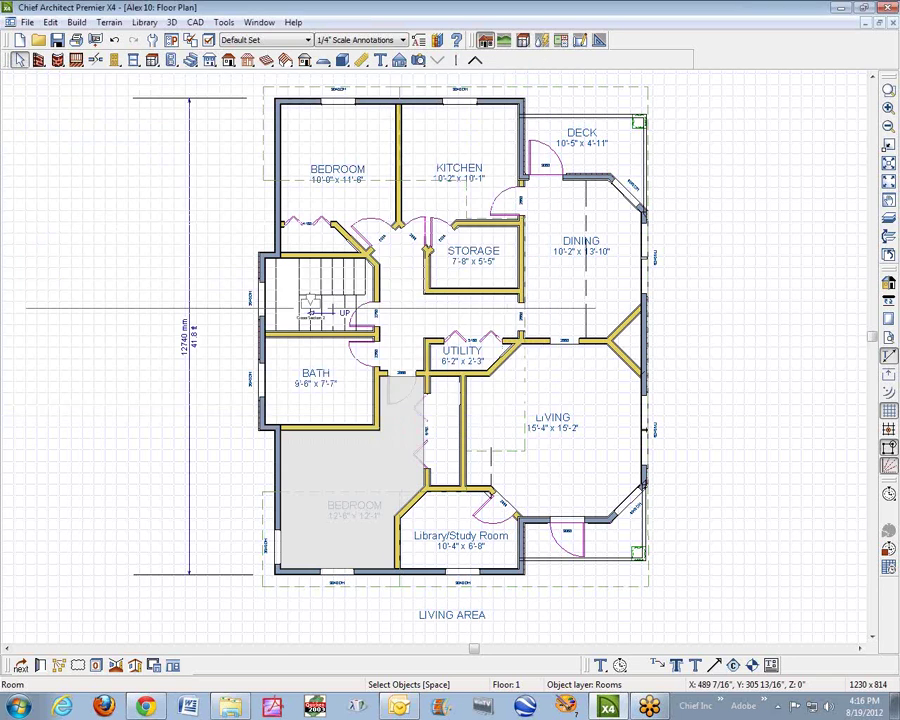
pyautogui.doubleClick(455, 537)
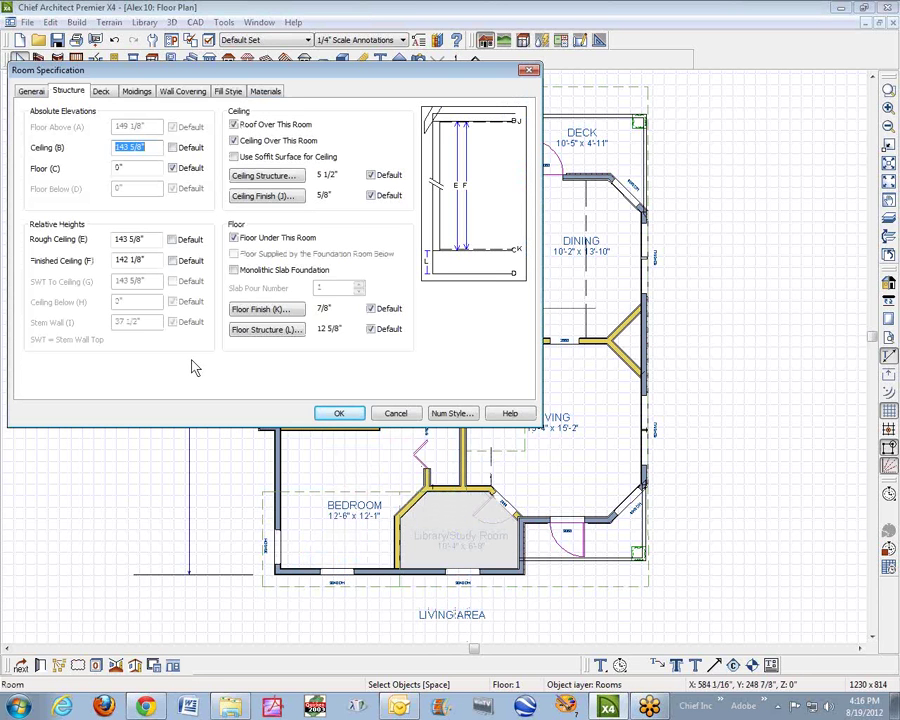
pyautogui.click(398, 414)
# Compare the structure elevations and ceiling heights of the living room and the dining room
pyautogui.doubleClick(605, 445)
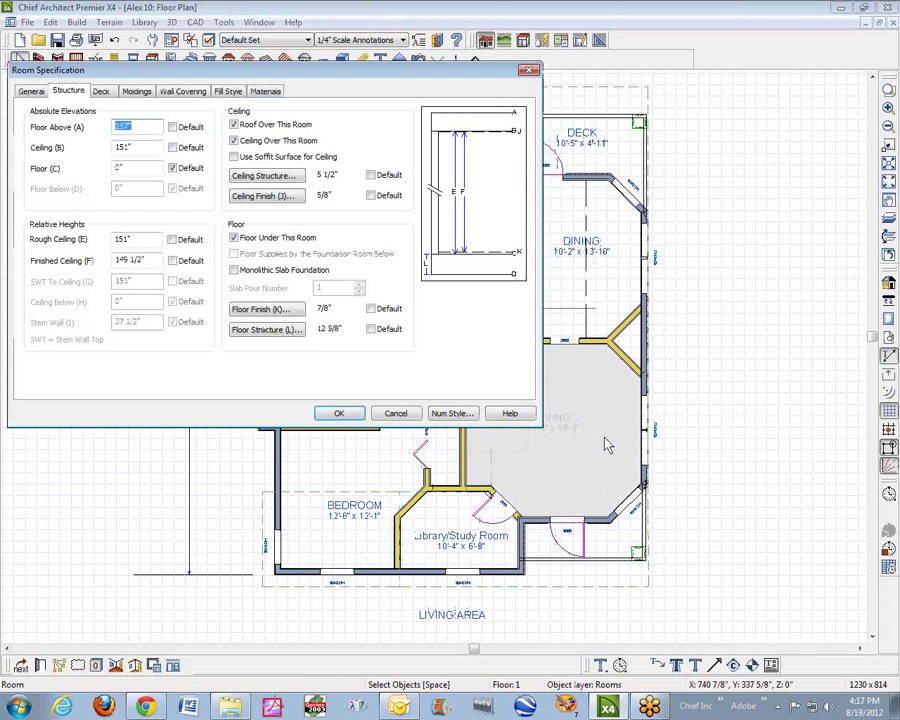
pyautogui.click(396, 413)
pyautogui.doubleClick(604, 289)
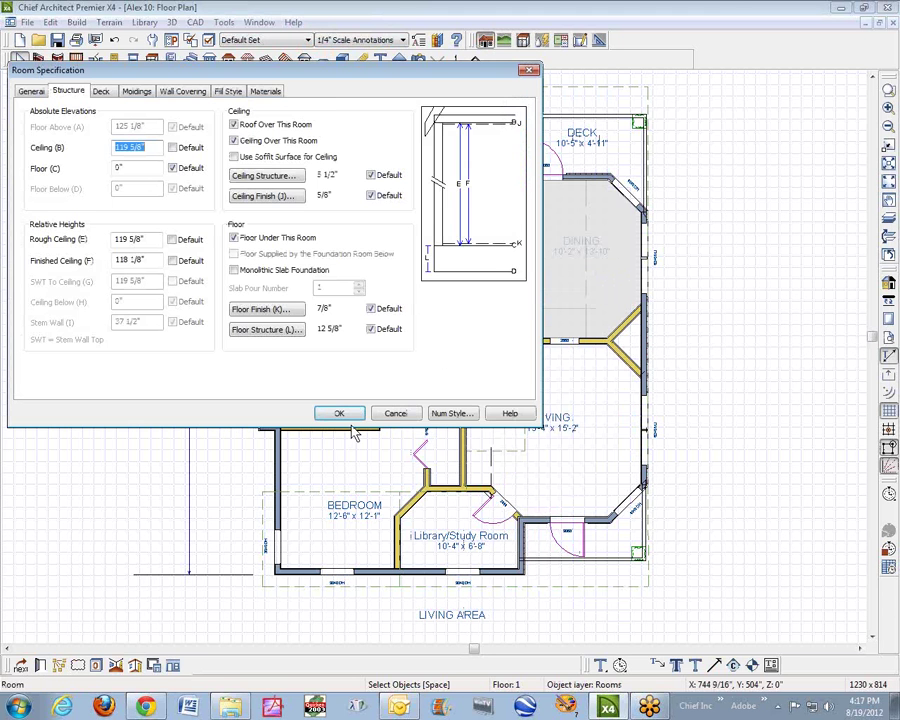
pyautogui.click(396, 413)
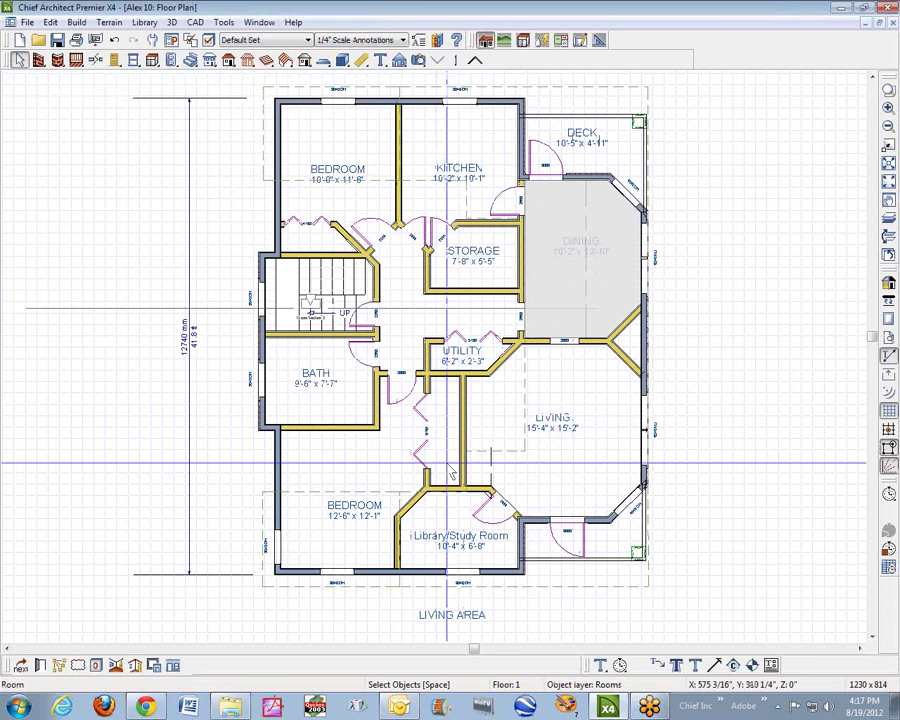
# Set the finished ceiling height in the Floor 1 default settings to 144"
pyautogui.click(49, 22)
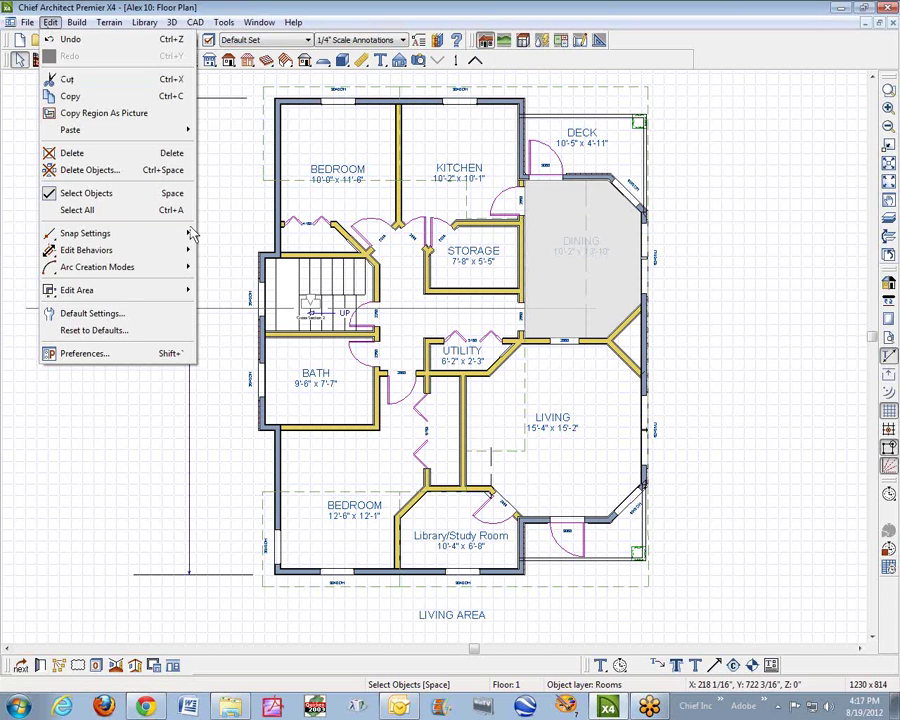
pyautogui.click(108, 313)
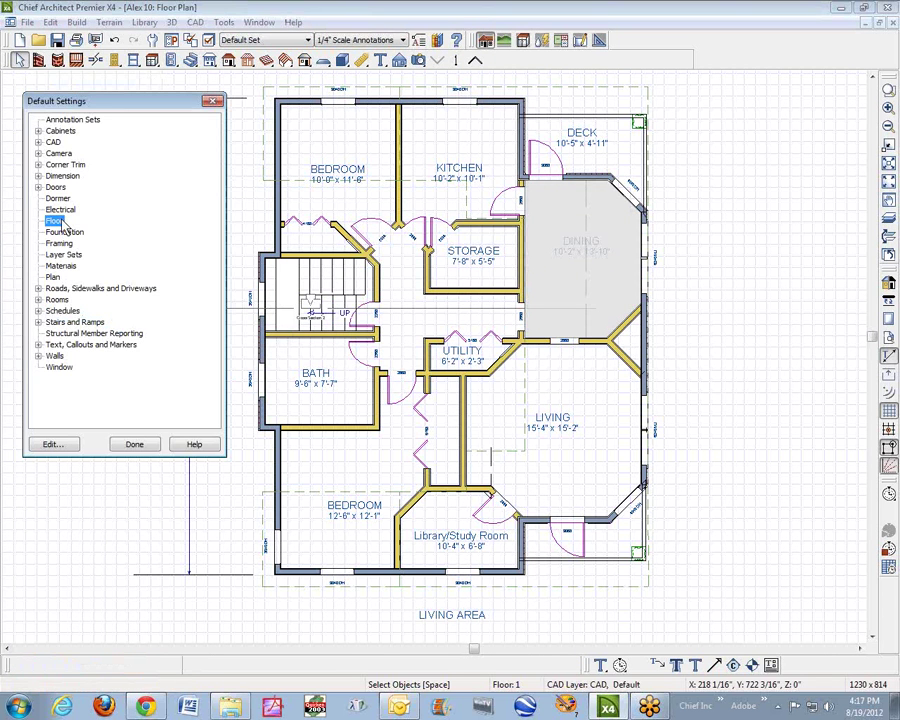
pyautogui.click(52, 445)
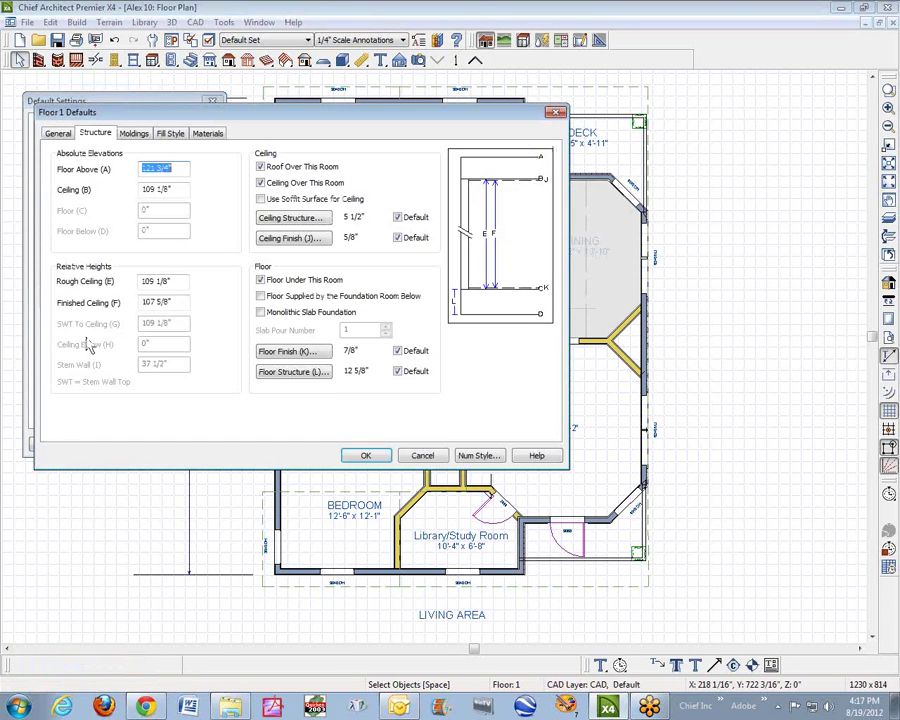
pyautogui.click(180, 303)
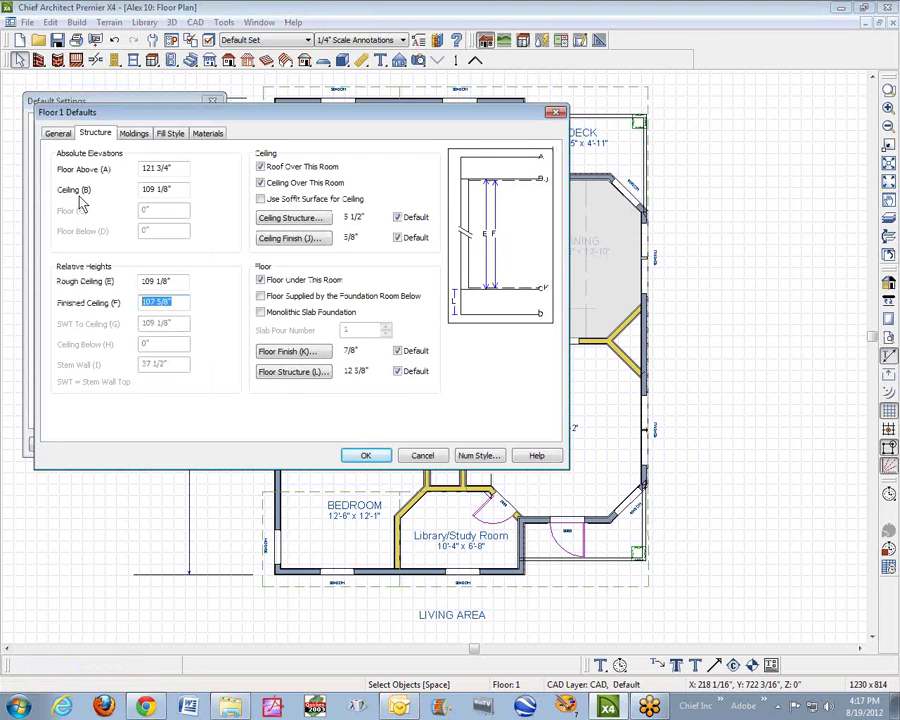
pyautogui.write('144')
pyautogui.click(364, 456)
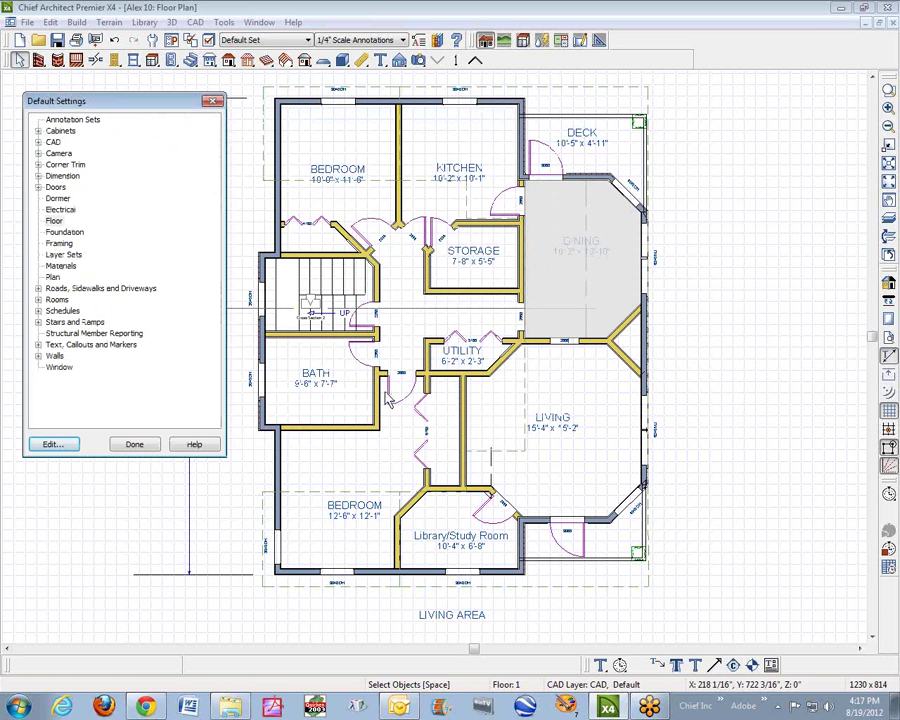
pyautogui.click(136, 445)
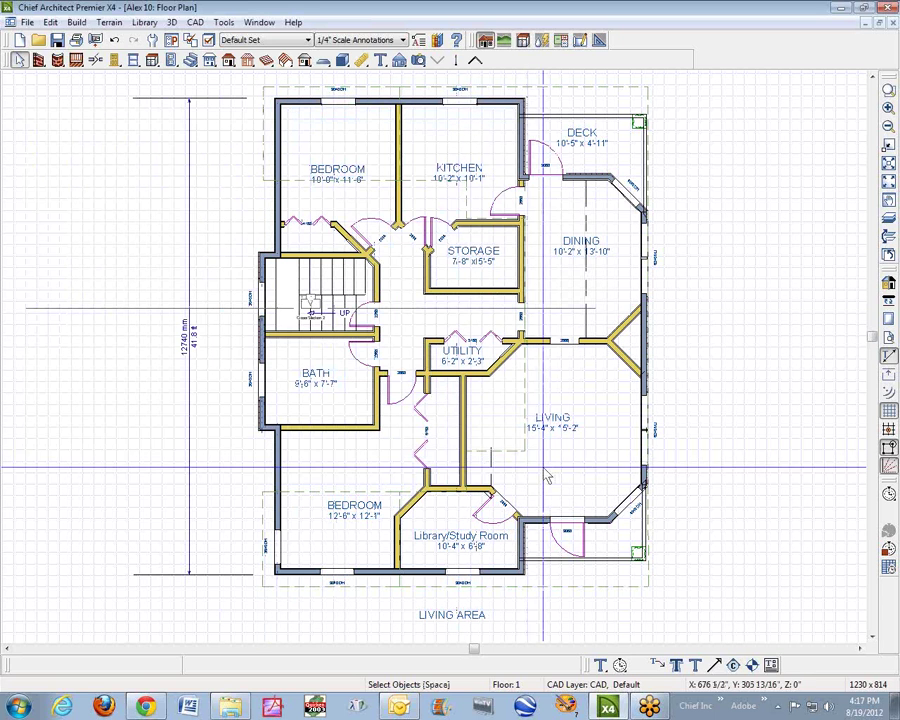
# Reset the ceiling heights of the 1st Floor to their defaults
pyautogui.click(47, 24)
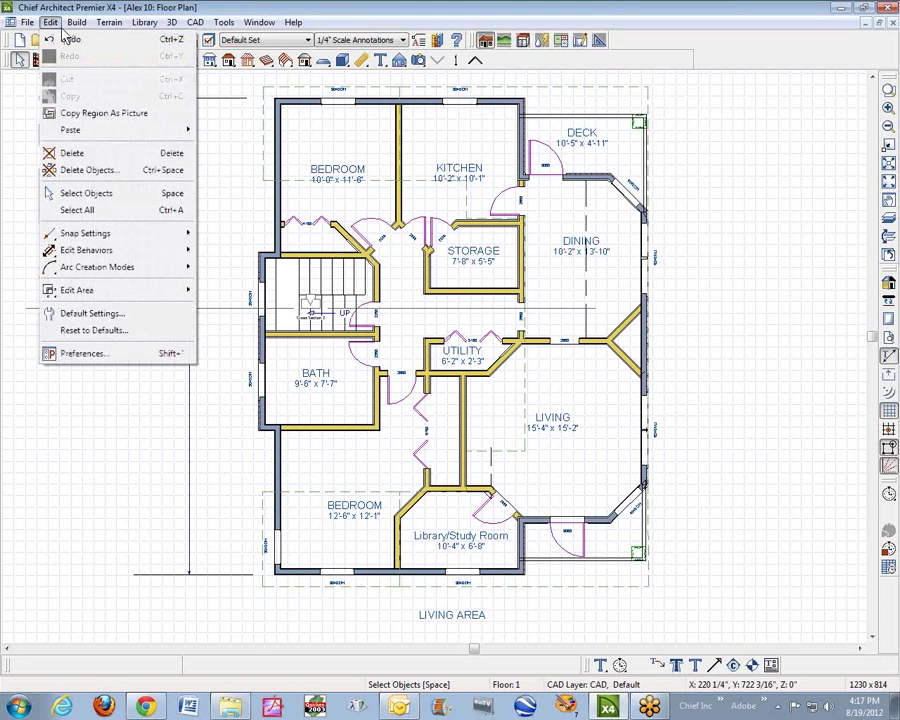
pyautogui.click(92, 332)
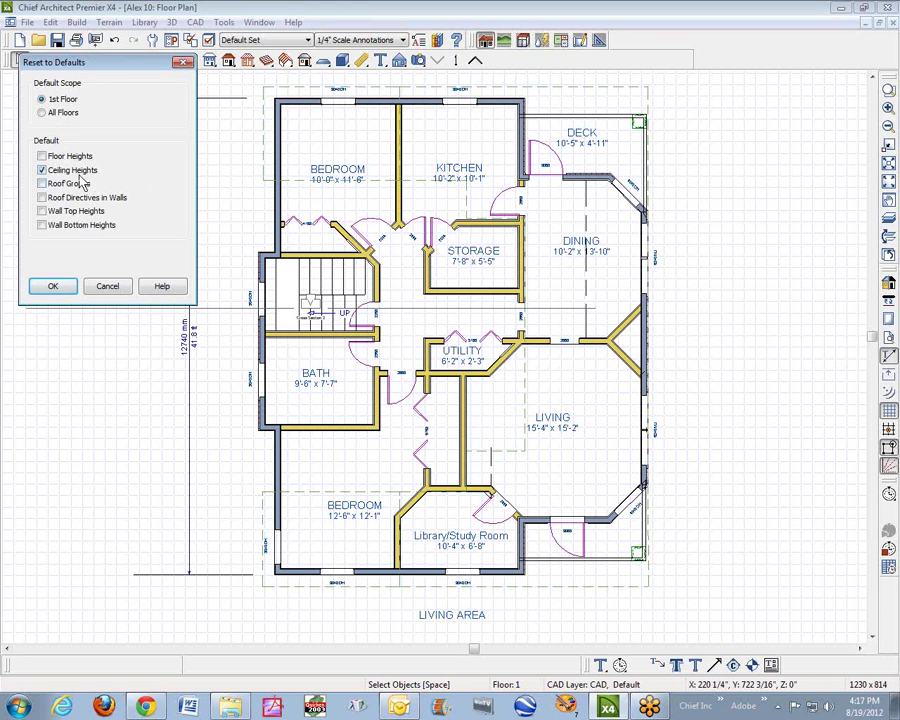
pyautogui.click(54, 287)
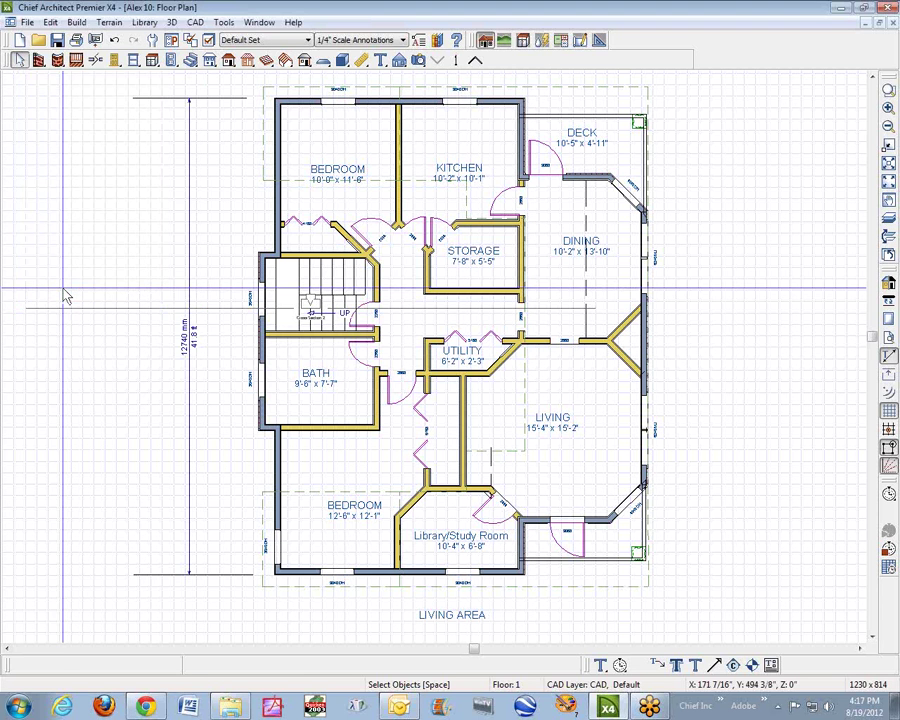
# Switch the finished ceiling heights of the bath and the living room to the floor default
pyautogui.doubleClick(356, 391)
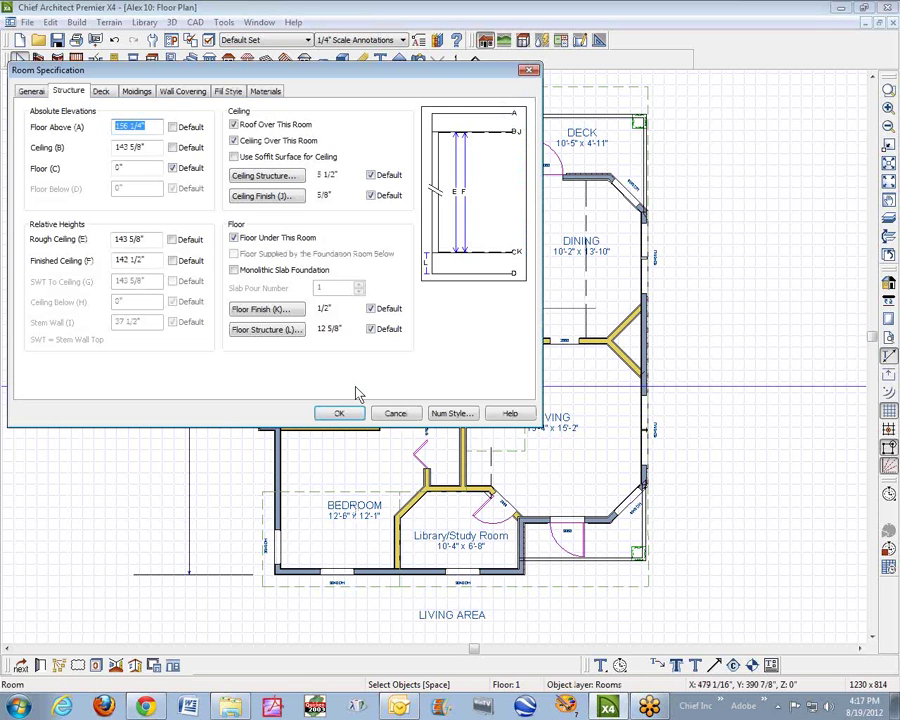
pyautogui.click(172, 260)
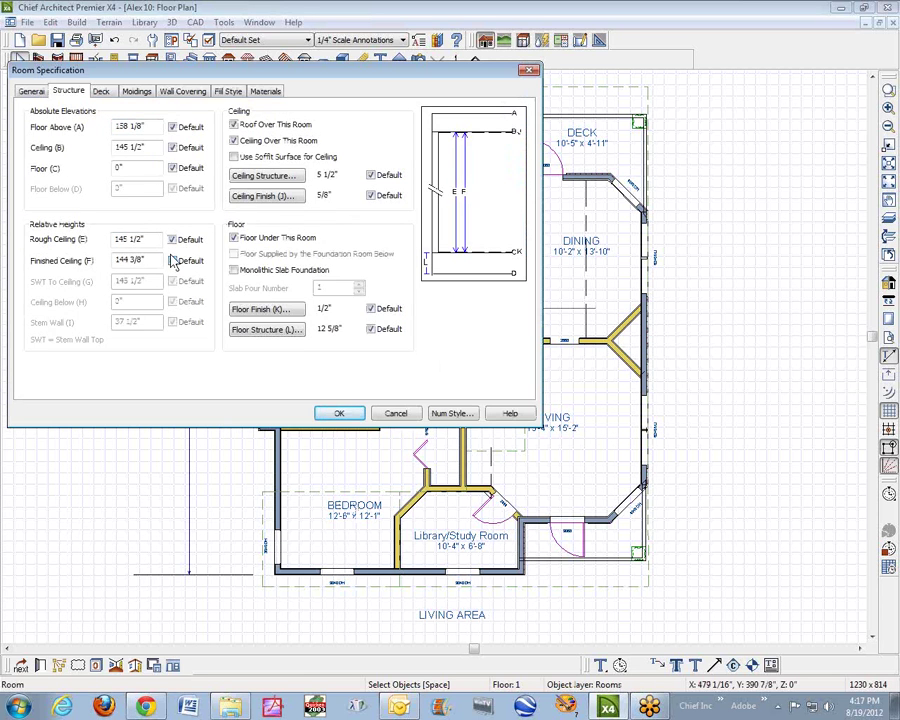
pyautogui.click(338, 413)
pyautogui.doubleClick(587, 453)
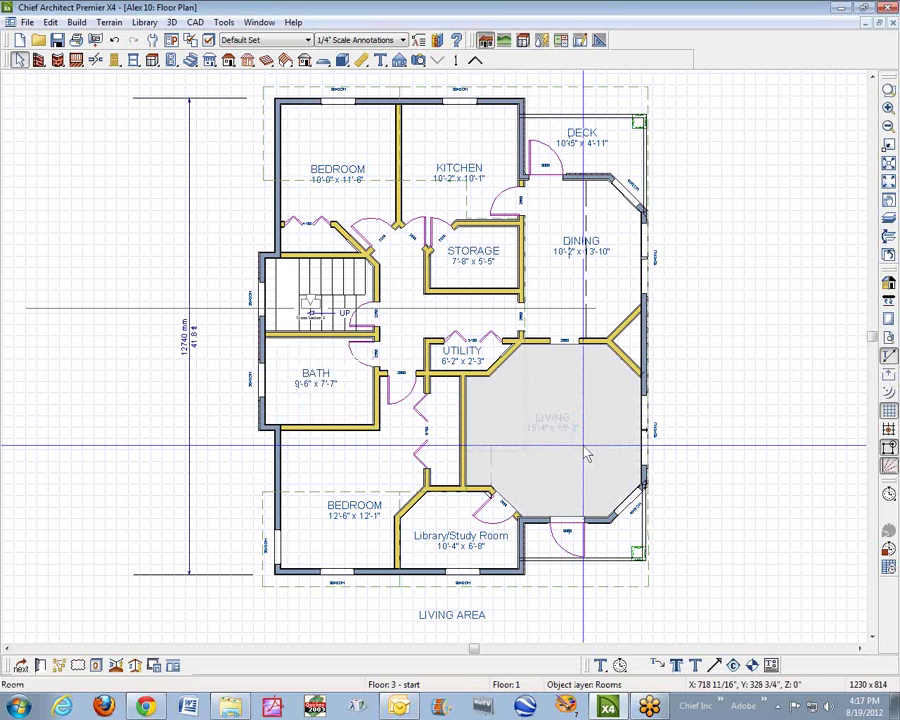
pyautogui.click(172, 260)
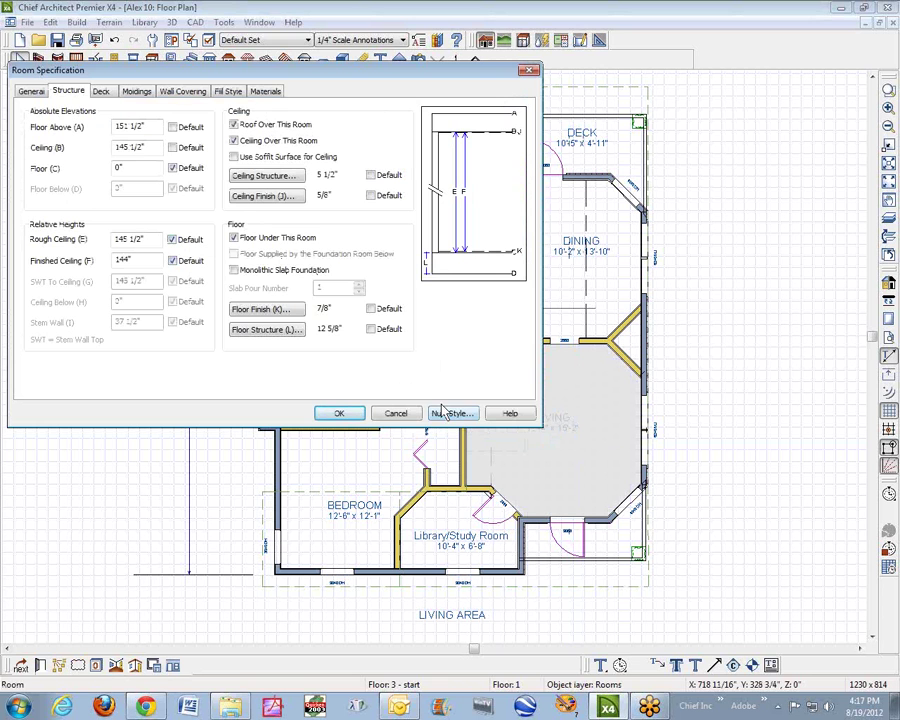
pyautogui.click(345, 414)
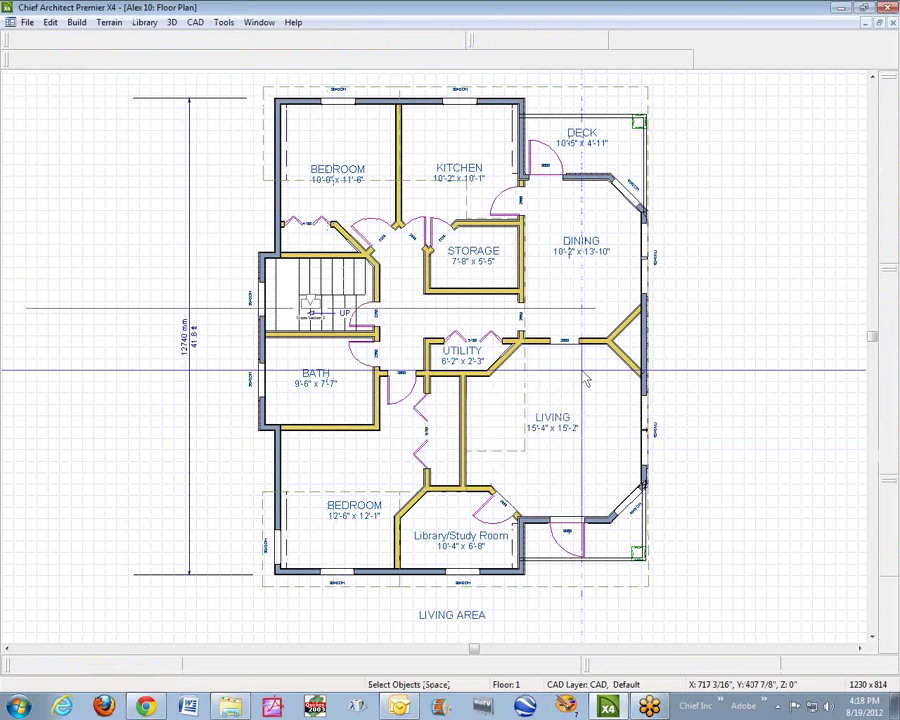
# Check the structure elevations and default ceiling heights of the dining room, the storage room and the kitchen
pyautogui.doubleClick(600, 275)
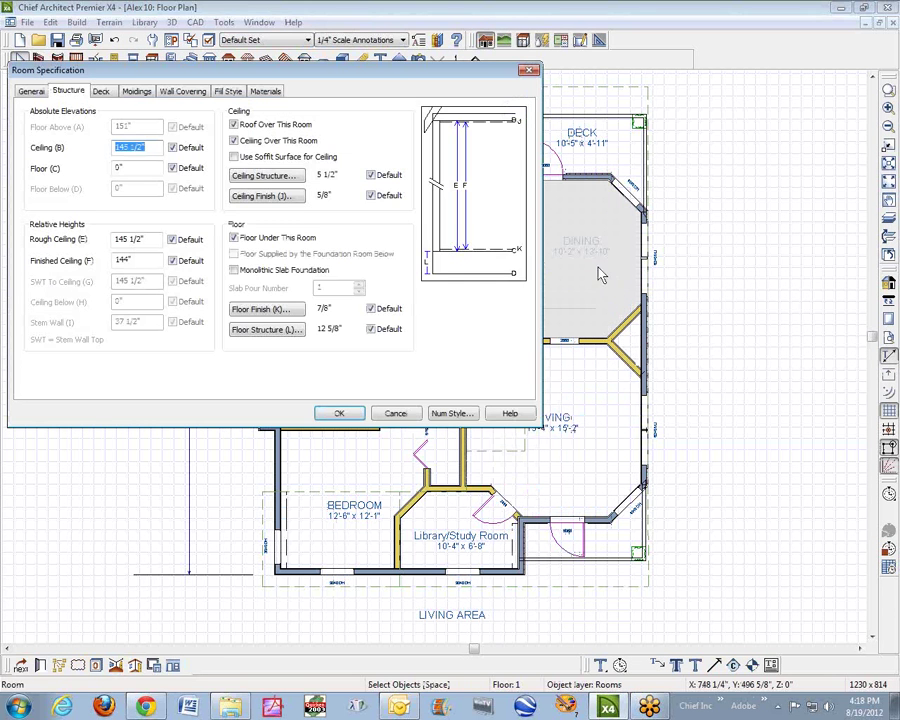
pyautogui.click(395, 413)
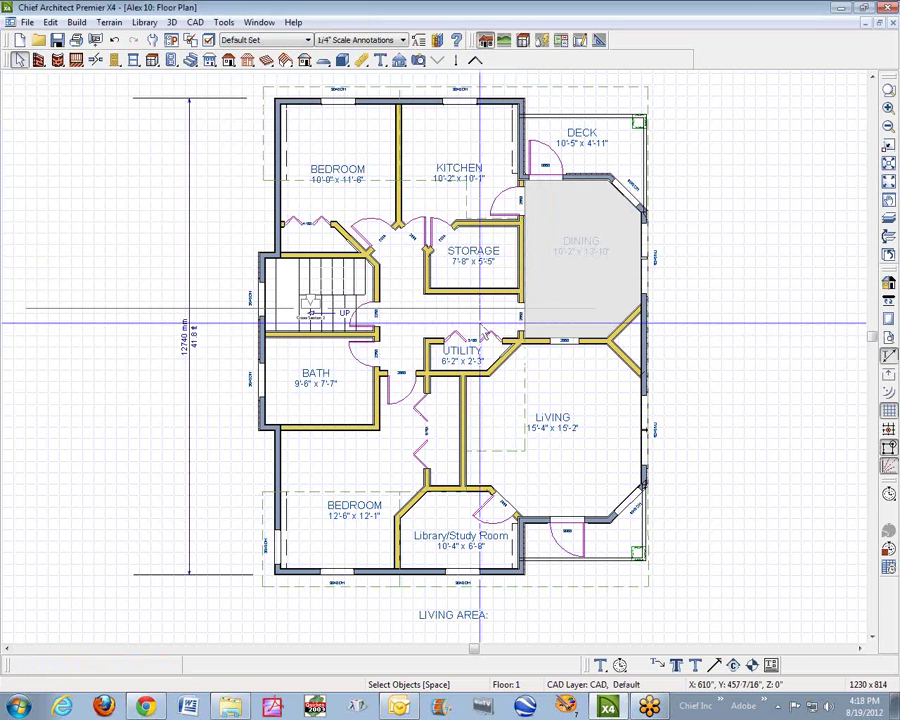
pyautogui.doubleClick(505, 248)
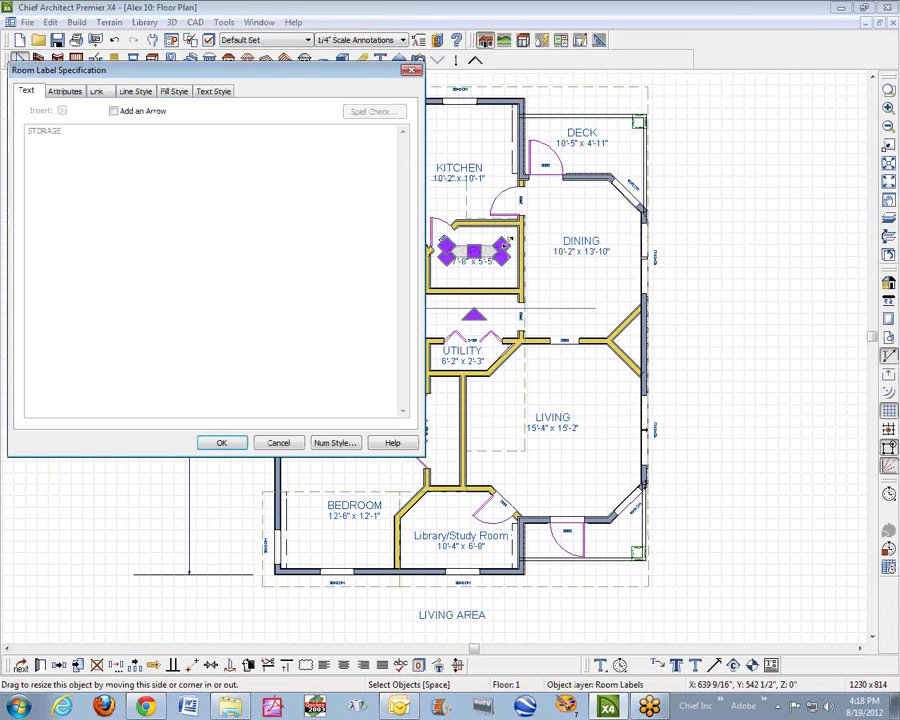
pyautogui.click(277, 446)
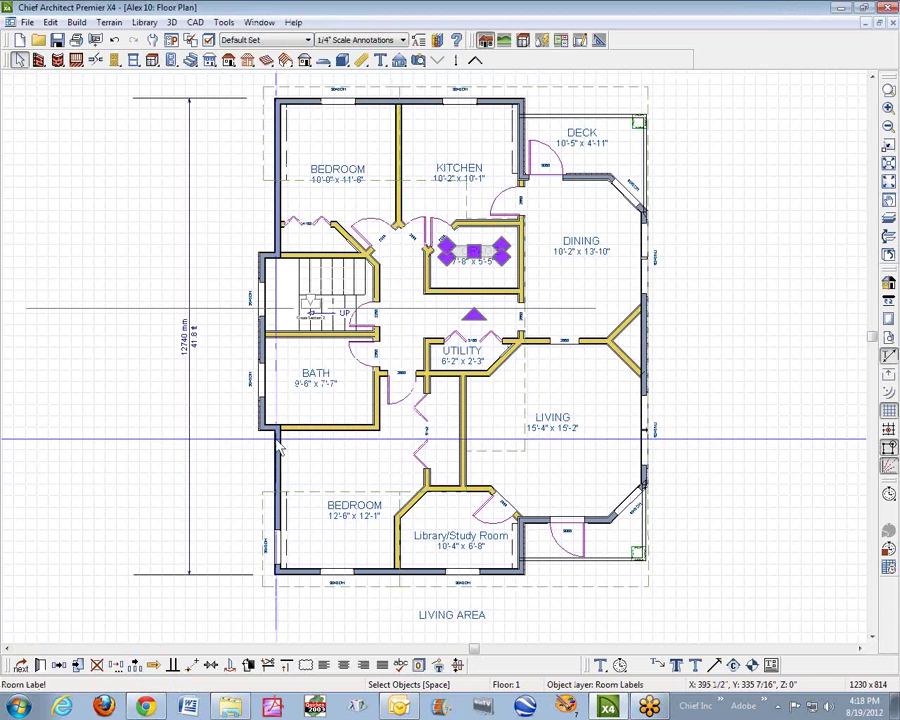
pyautogui.press('Tab')
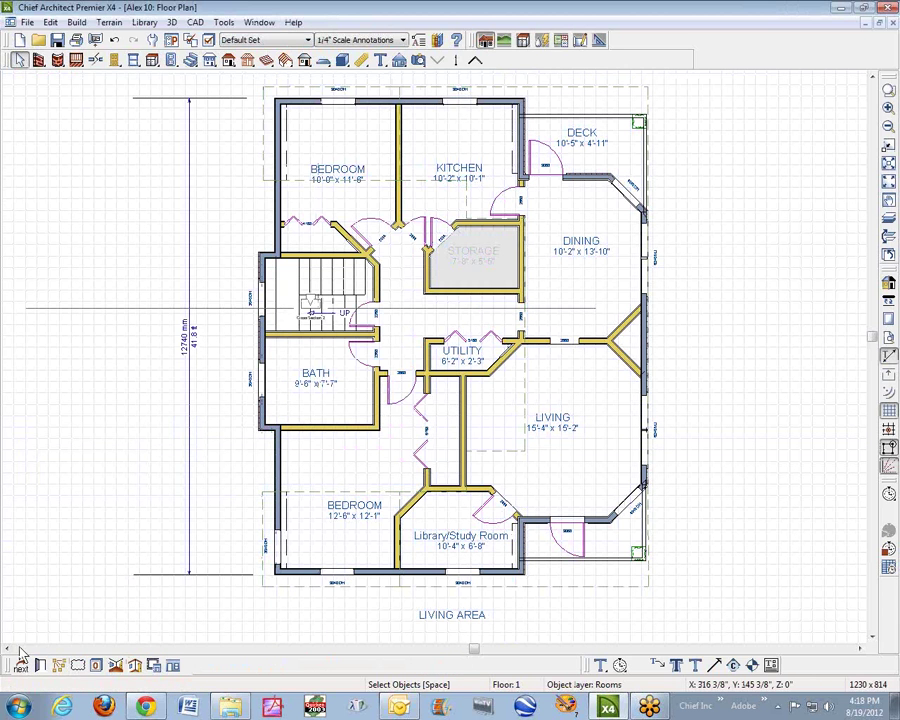
pyautogui.click(21, 664)
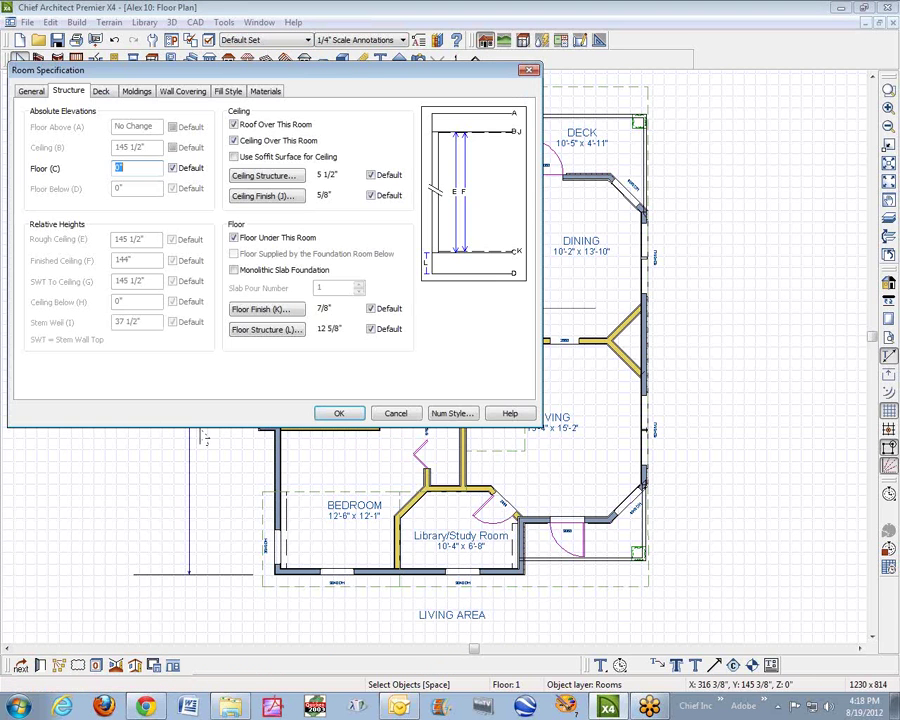
pyautogui.click(345, 415)
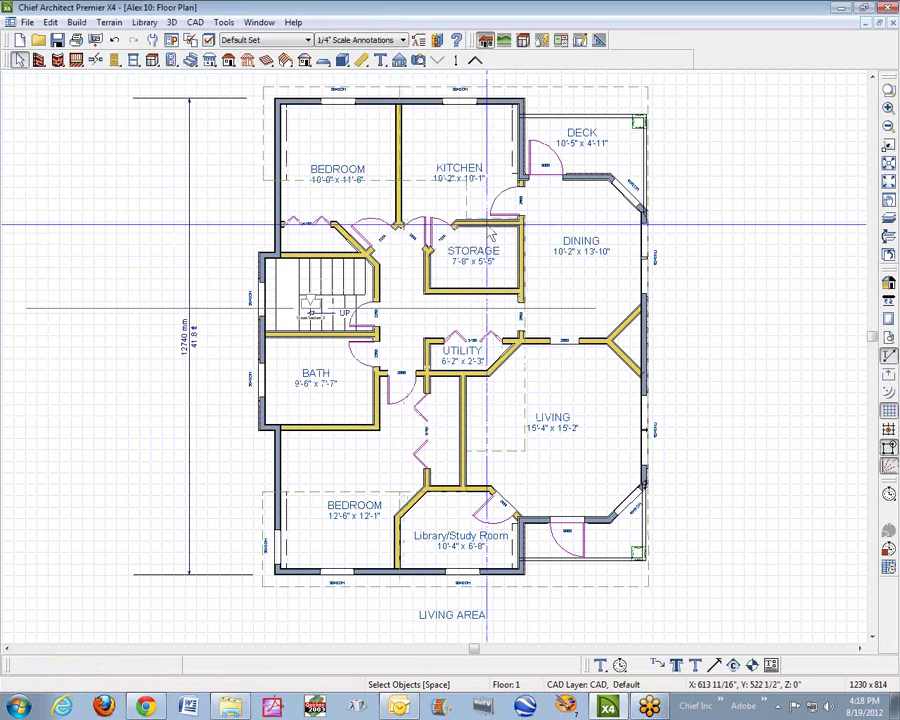
pyautogui.doubleClick(466, 135)
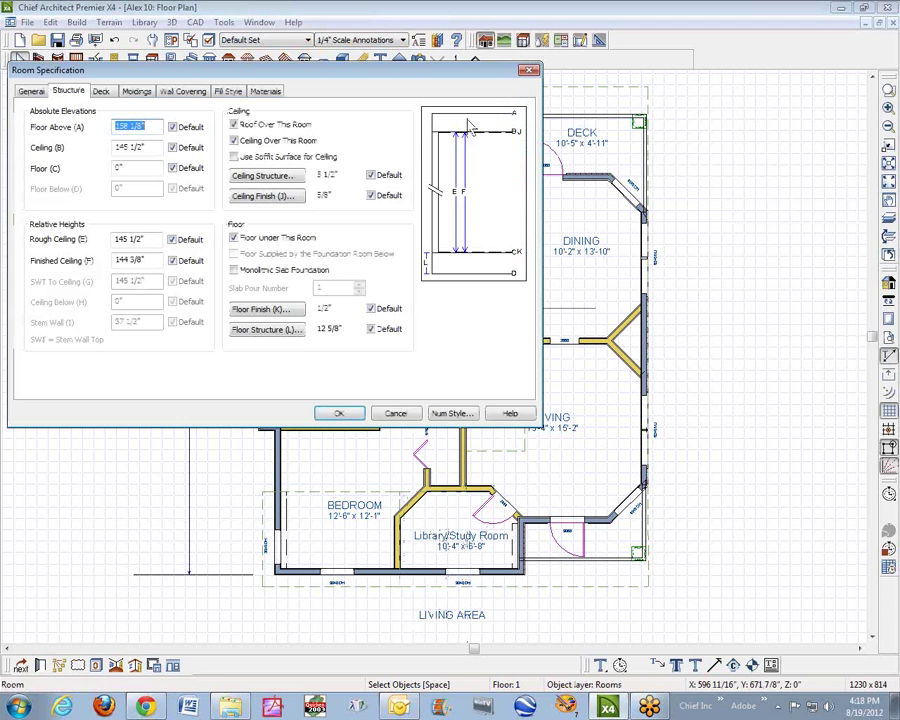
pyautogui.click(395, 413)
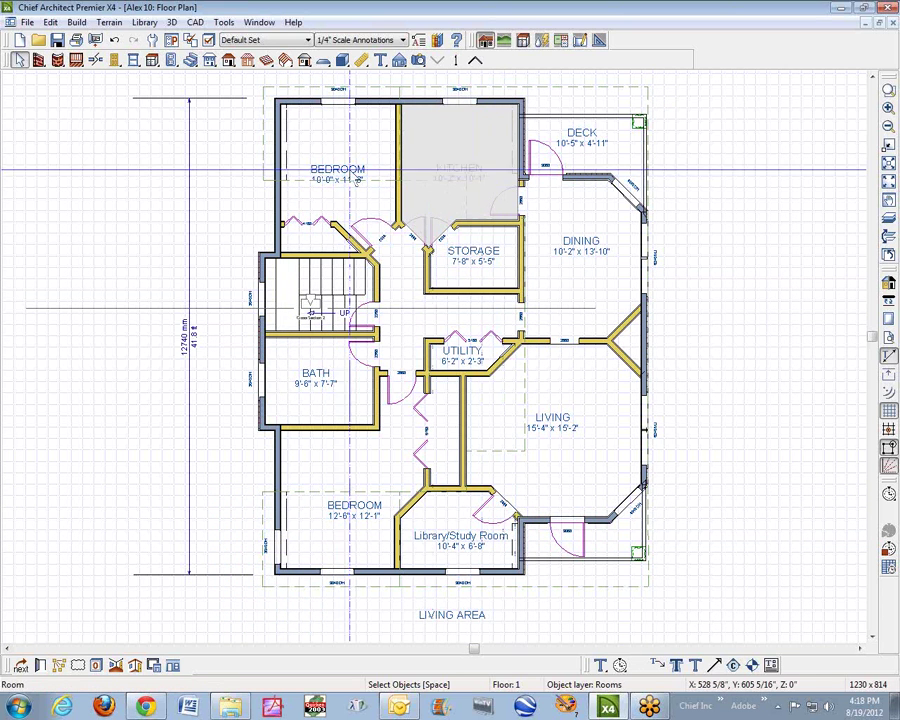
# Examine the ceilings and roof in a new cross section through the kitchen and the adjoining bedroom, and close the view
pyautogui.click(399, 60)
pyautogui.moveTo(345, 82); pyautogui.dragTo(345, 72)
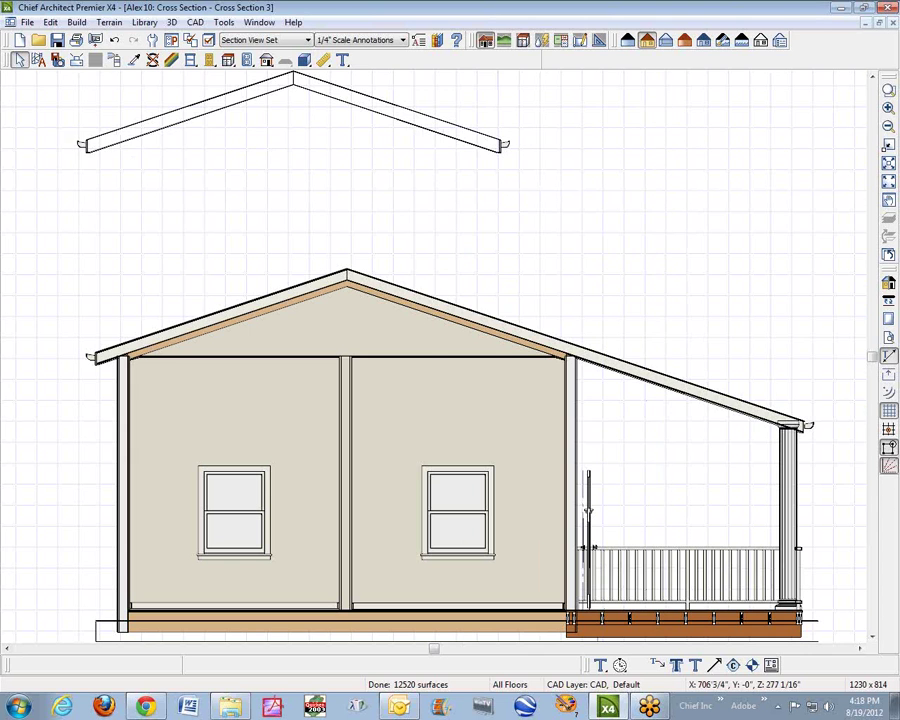
pyautogui.click(893, 22)
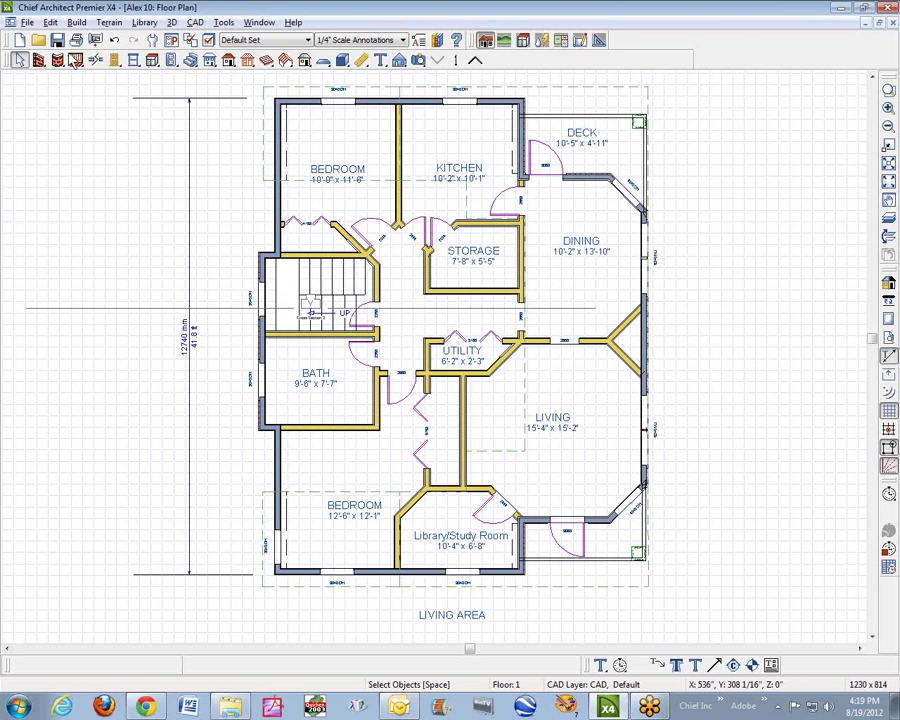
# Create a new plan and set the default ceiling elevation of its first floor to 12'
pyautogui.click(29, 23)
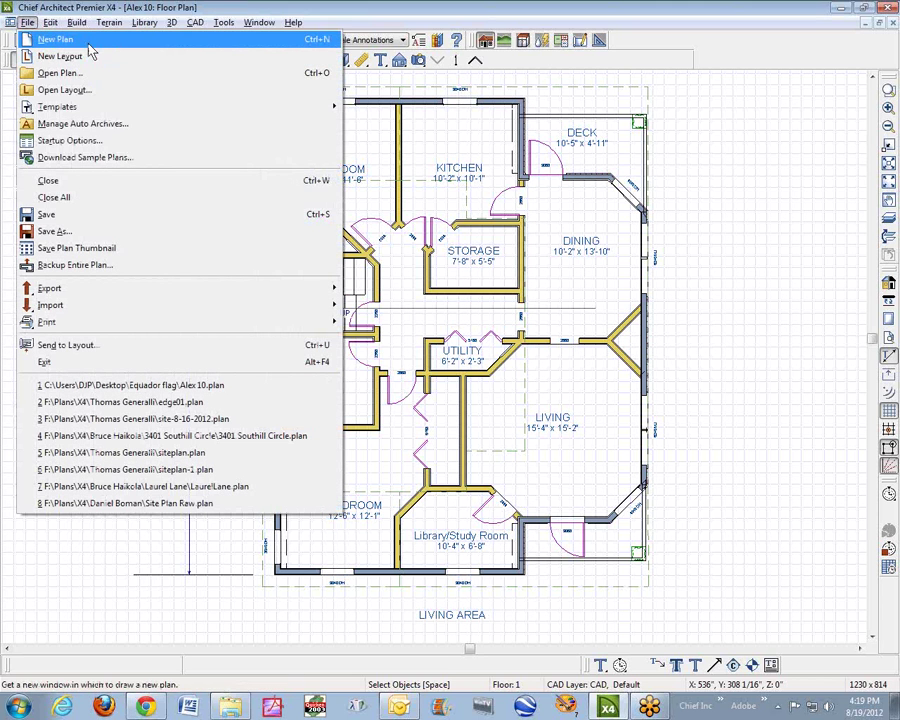
pyautogui.click(80, 39)
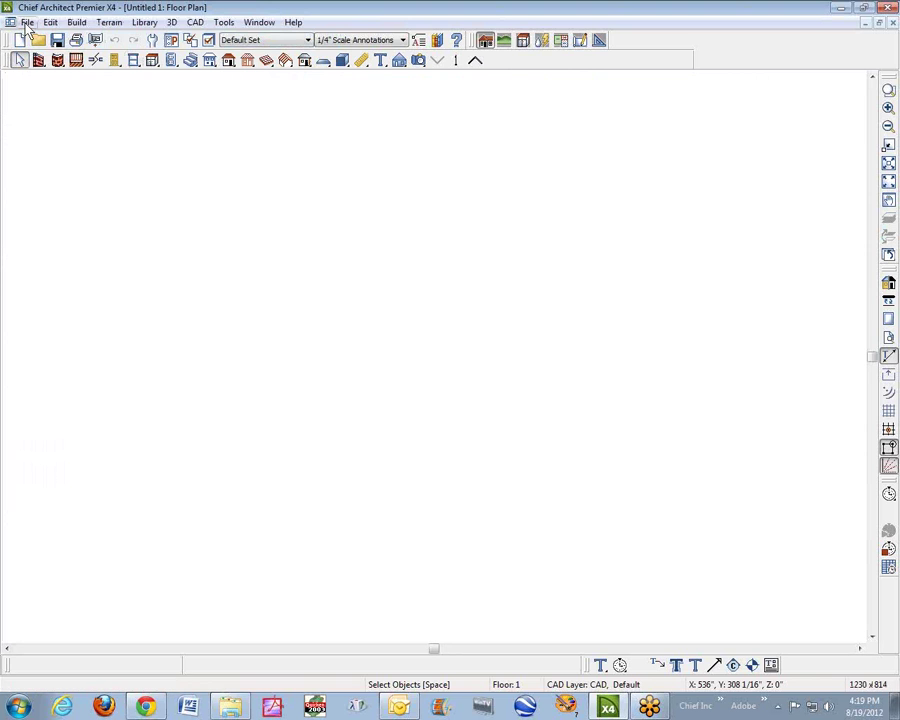
pyautogui.click(52, 22)
pyautogui.moveTo(66, 294)
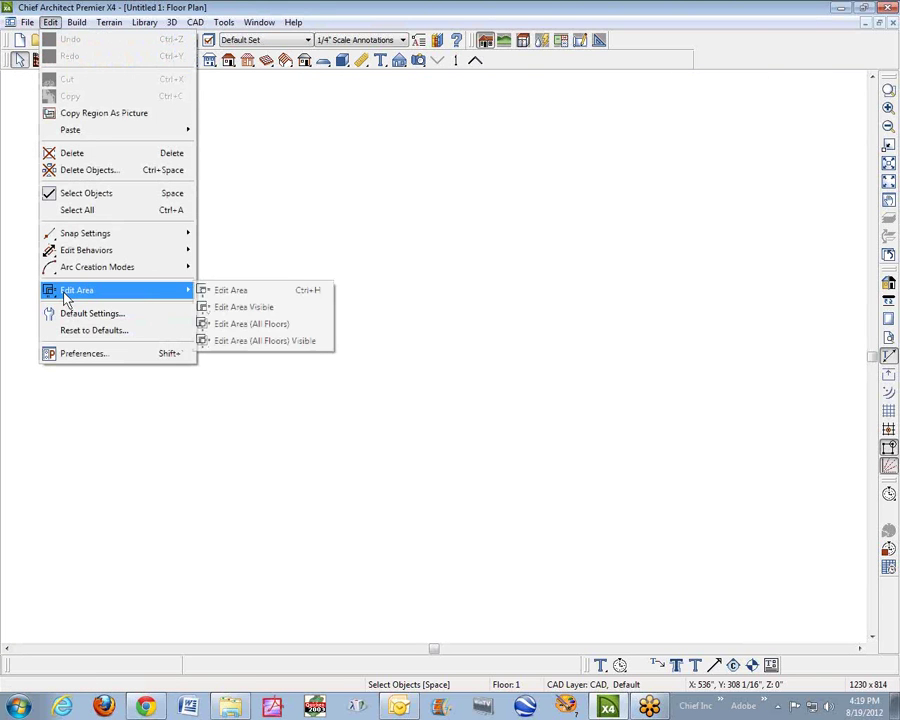
pyautogui.click(80, 313)
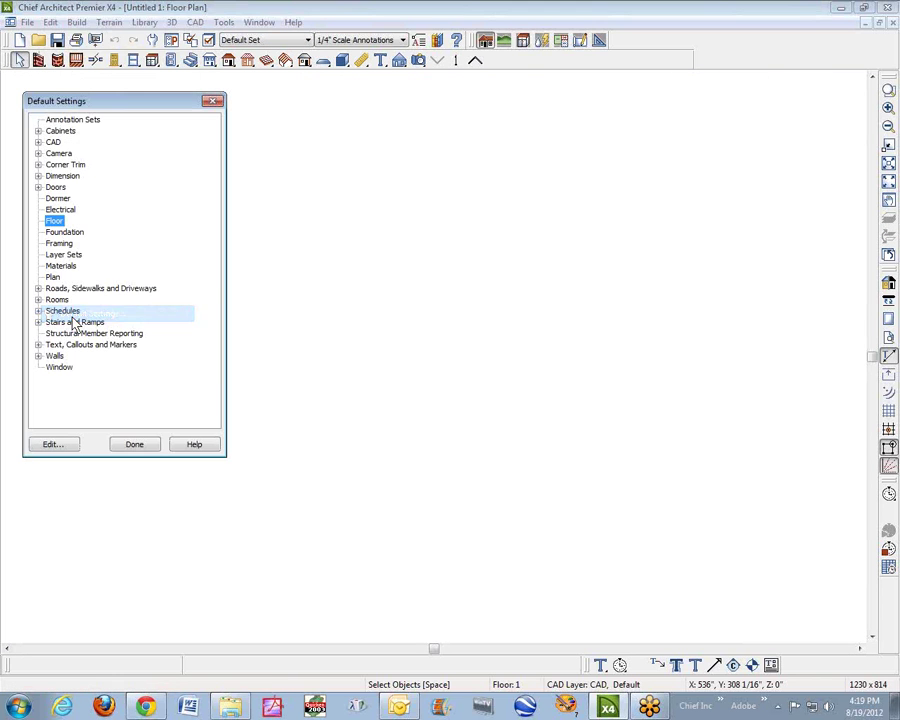
pyautogui.click(55, 446)
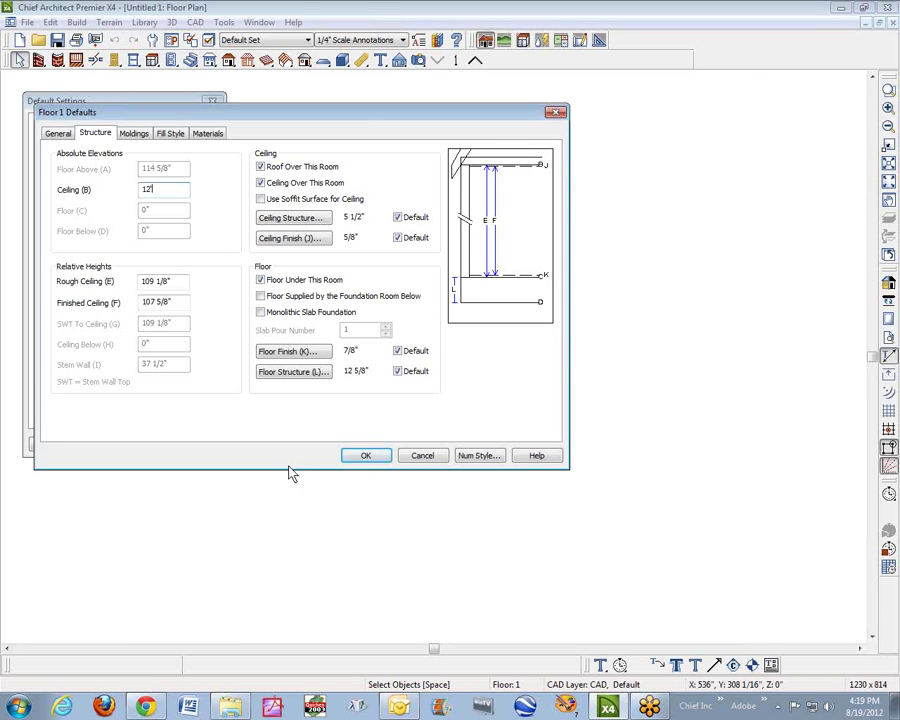
pyautogui.click(362, 459)
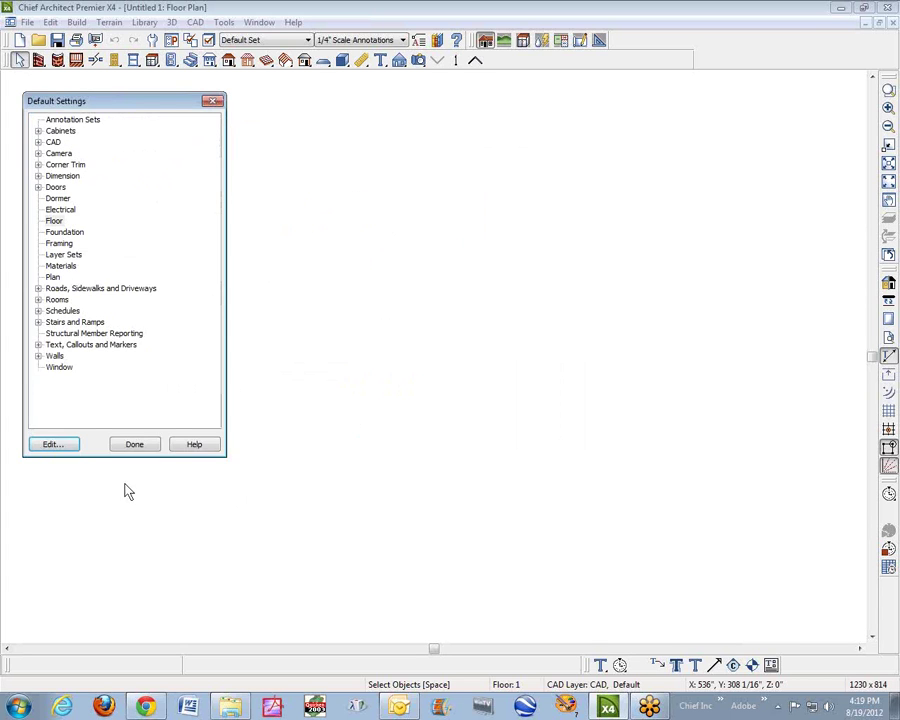
pyautogui.click(135, 445)
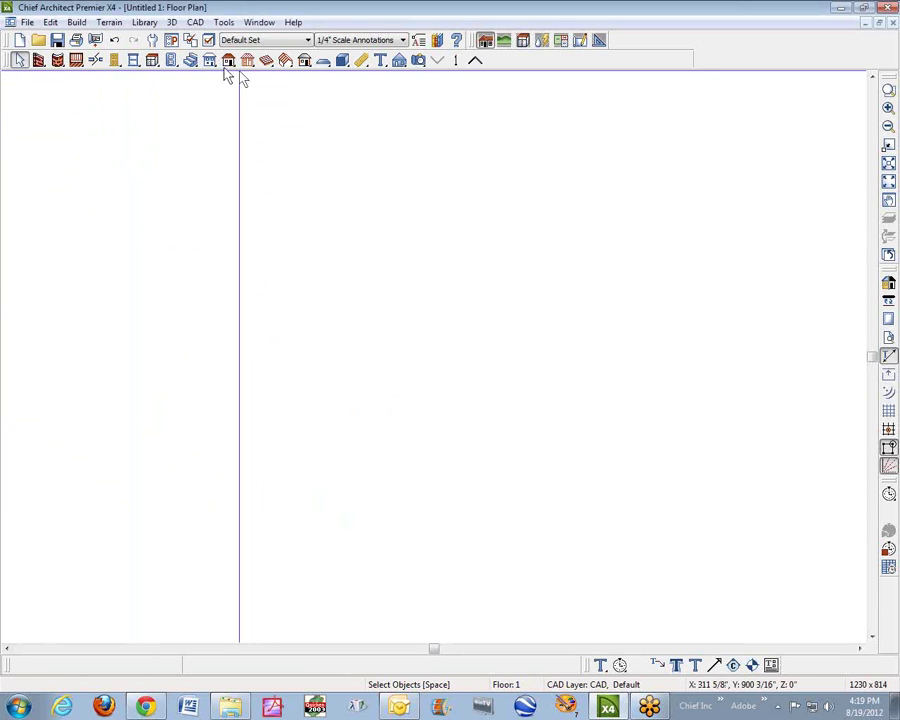
# Draw a rectangular room with straight exterior walls in the middle of the new plan
pyautogui.click(38, 60)
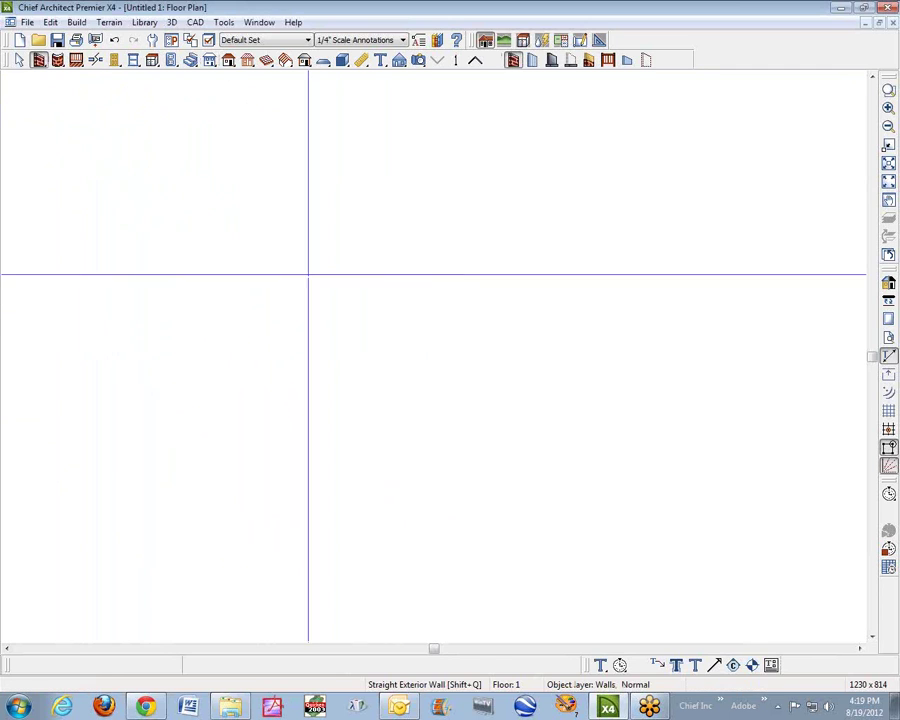
pyautogui.moveTo(307, 266)
pyautogui.mouseDown()
pyautogui.moveTo(478, 266)
pyautogui.moveTo(452, 408)
pyautogui.moveTo(496, 416)
pyautogui.moveTo(304, 411)
pyautogui.moveTo(327, 275)
pyautogui.moveTo(305, 272)
pyautogui.mouseUp()
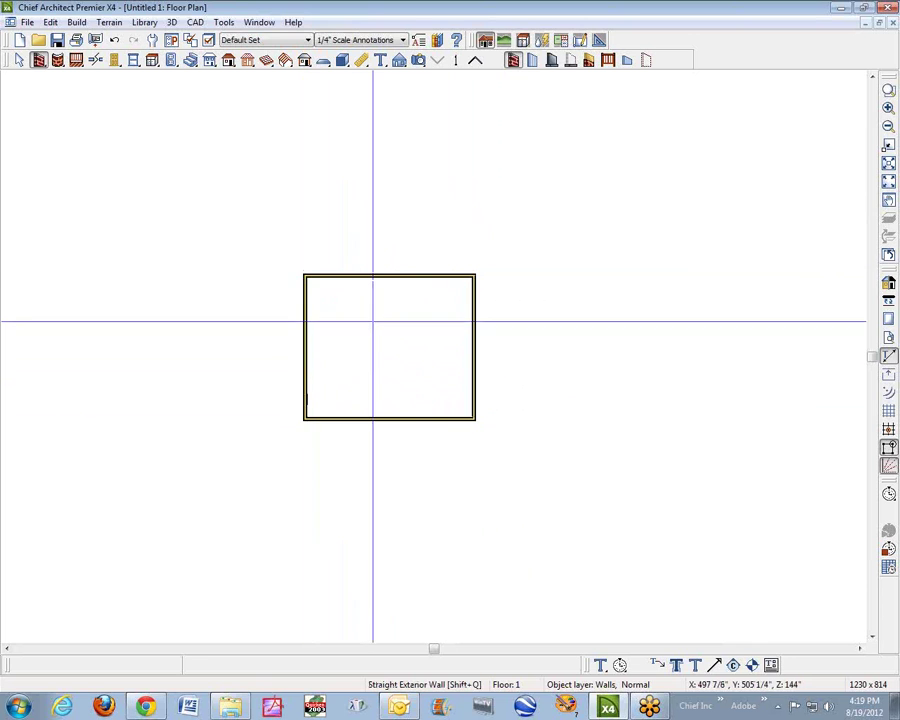
pyautogui.click(228, 60)
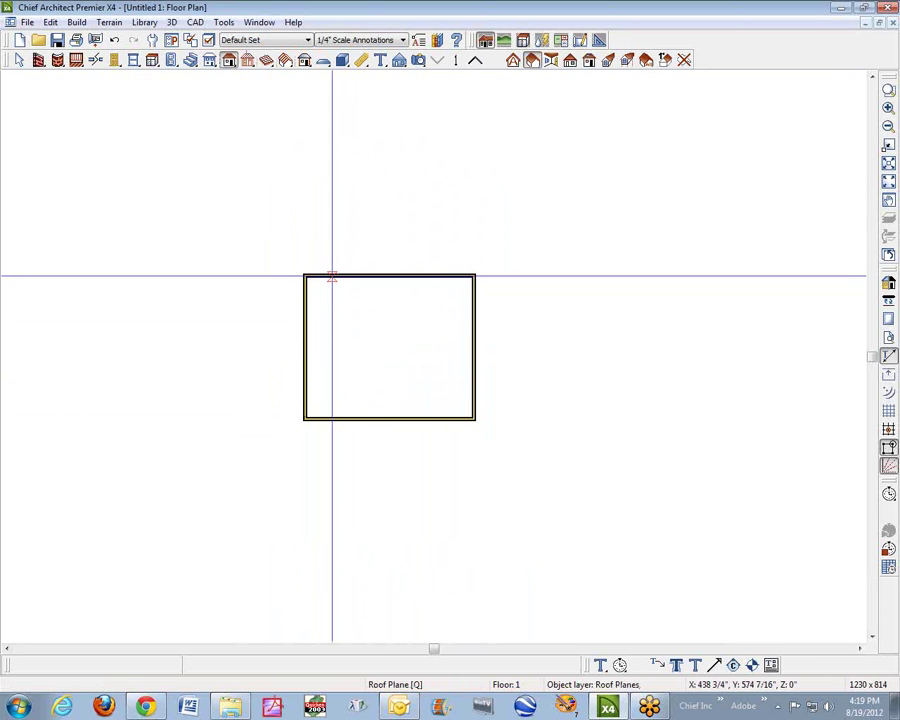
pyautogui.moveTo(331, 275); pyautogui.dragTo(446, 271)
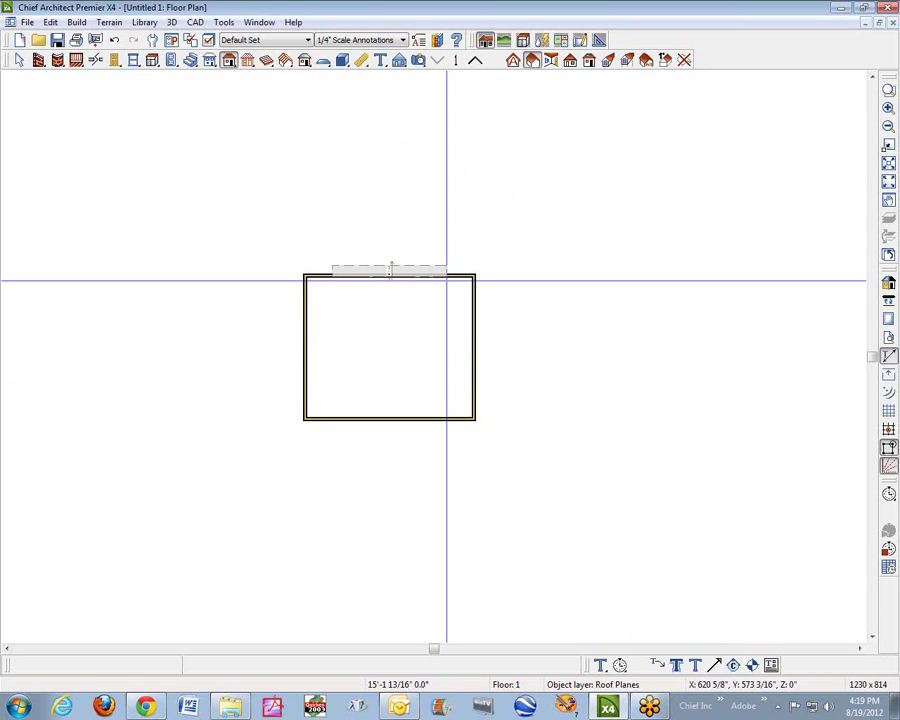
pyautogui.click(408, 344)
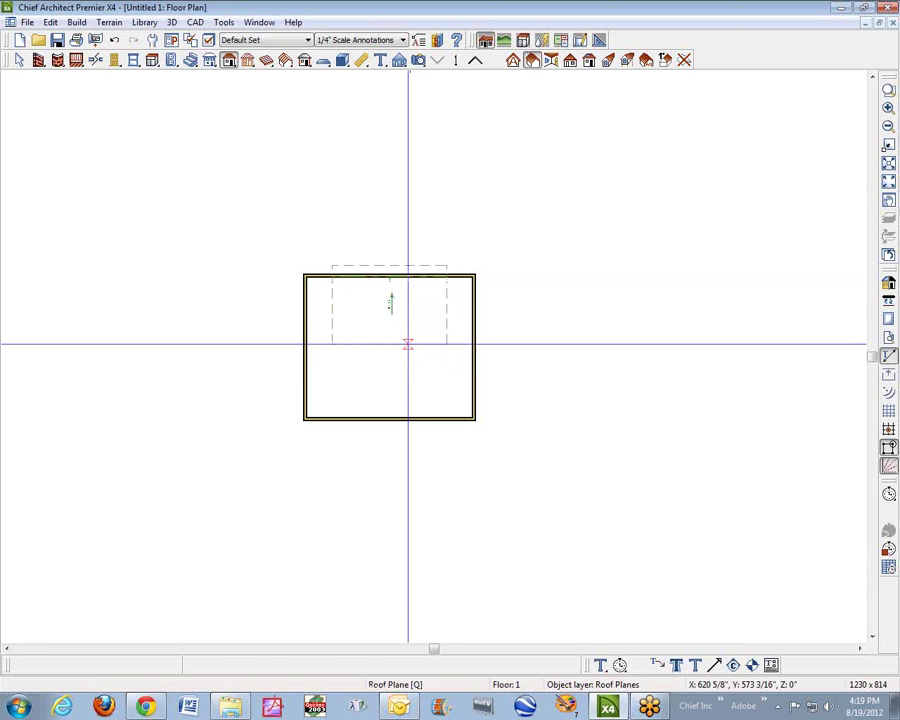
pyautogui.click(408, 338)
pyautogui.press('Delete')
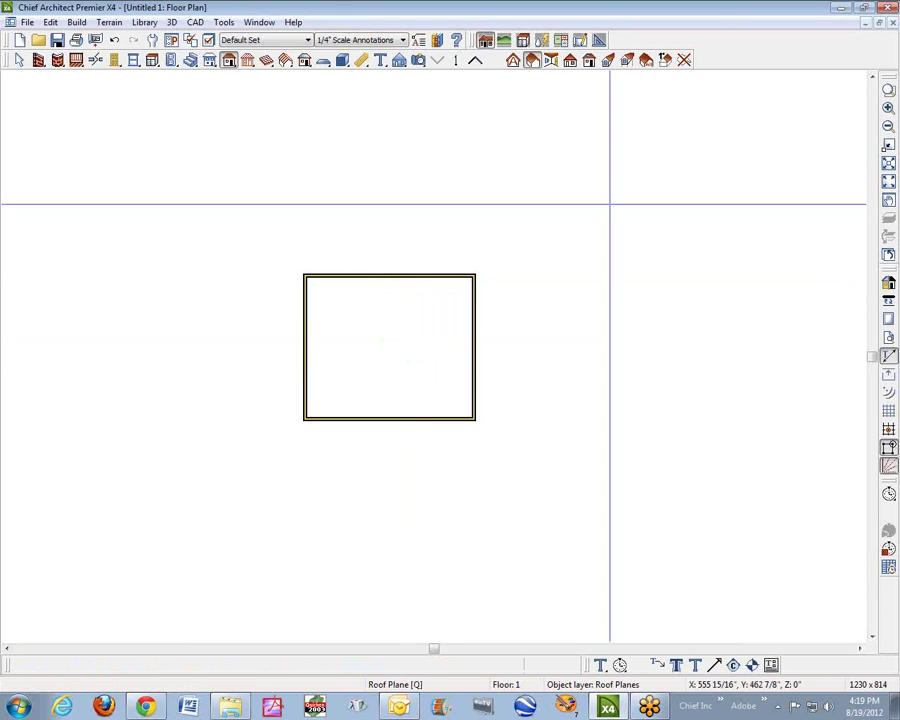
# Draw a roof plane about 5'-9" wide on the room's upper wall, extending about 7'-4" inward from its baseline
pyautogui.click(889, 92)
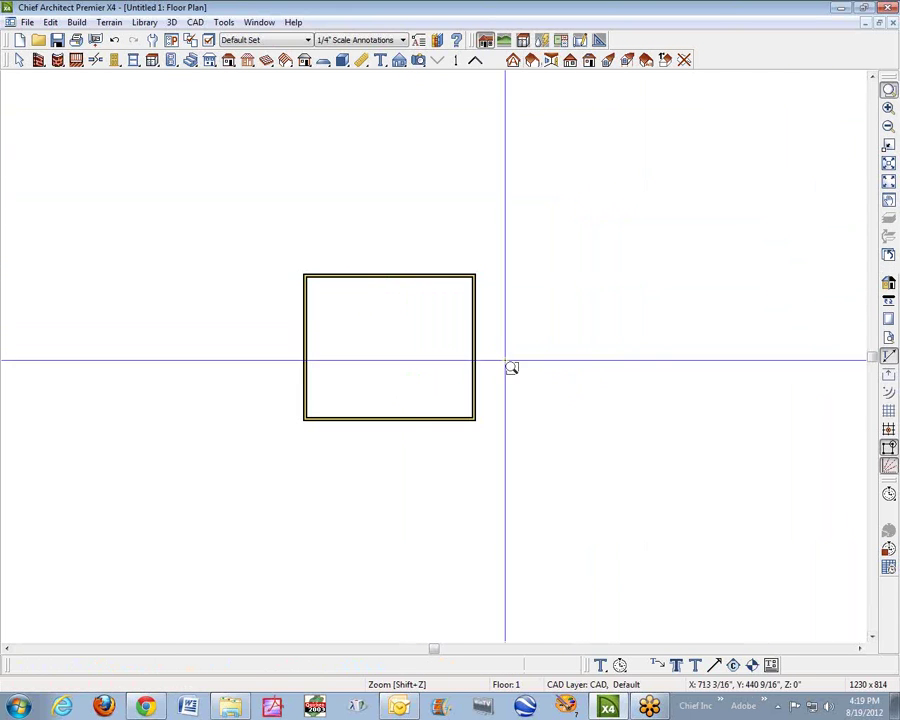
pyautogui.moveTo(297, 267); pyautogui.dragTo(532, 322)
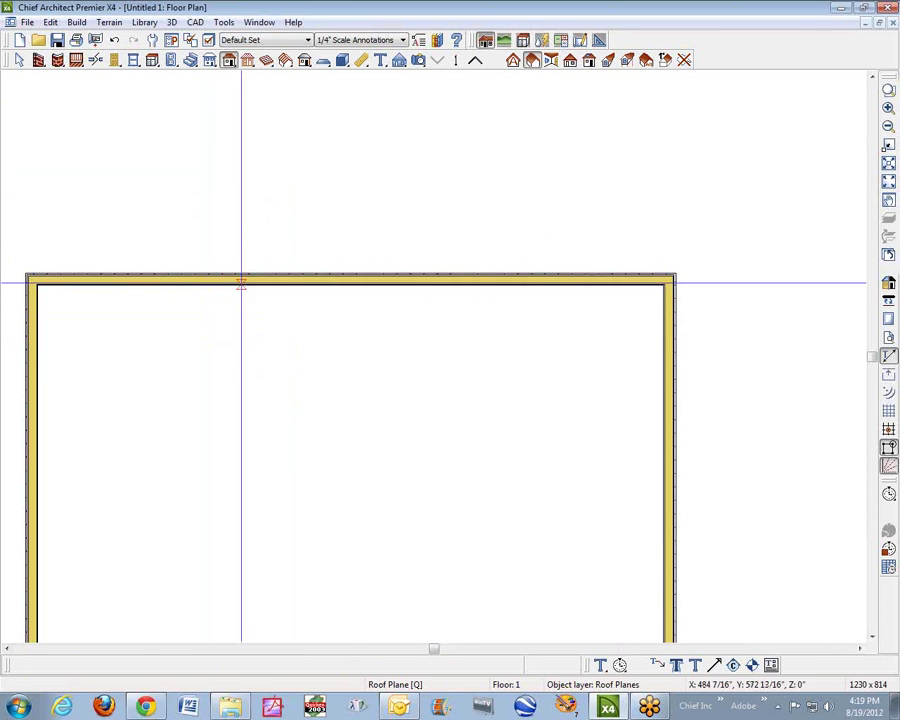
pyautogui.moveTo(253, 279); pyautogui.dragTo(418, 283)
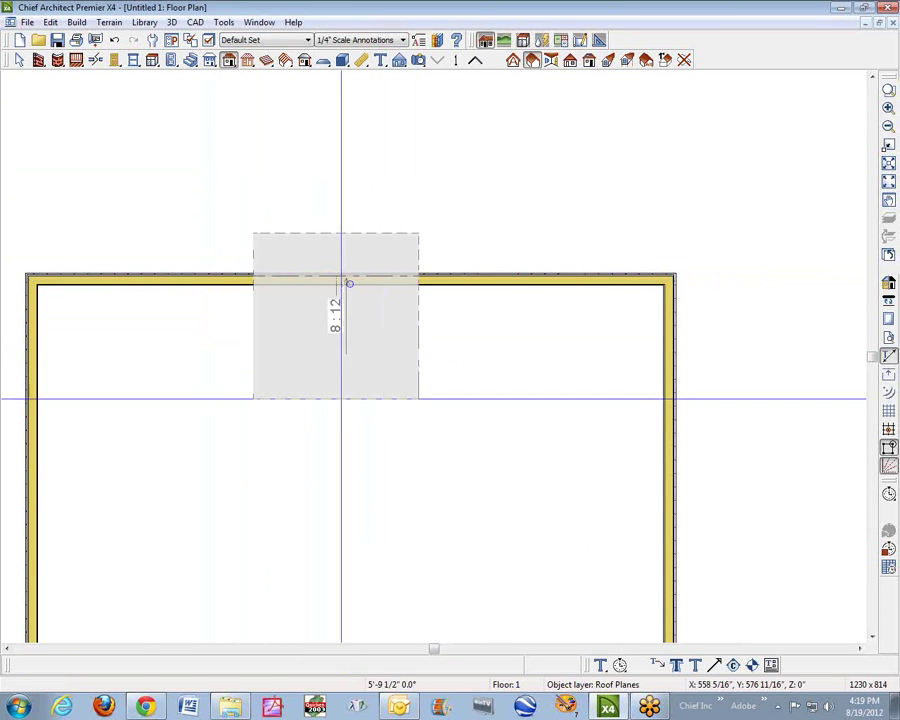
pyautogui.click(318, 485)
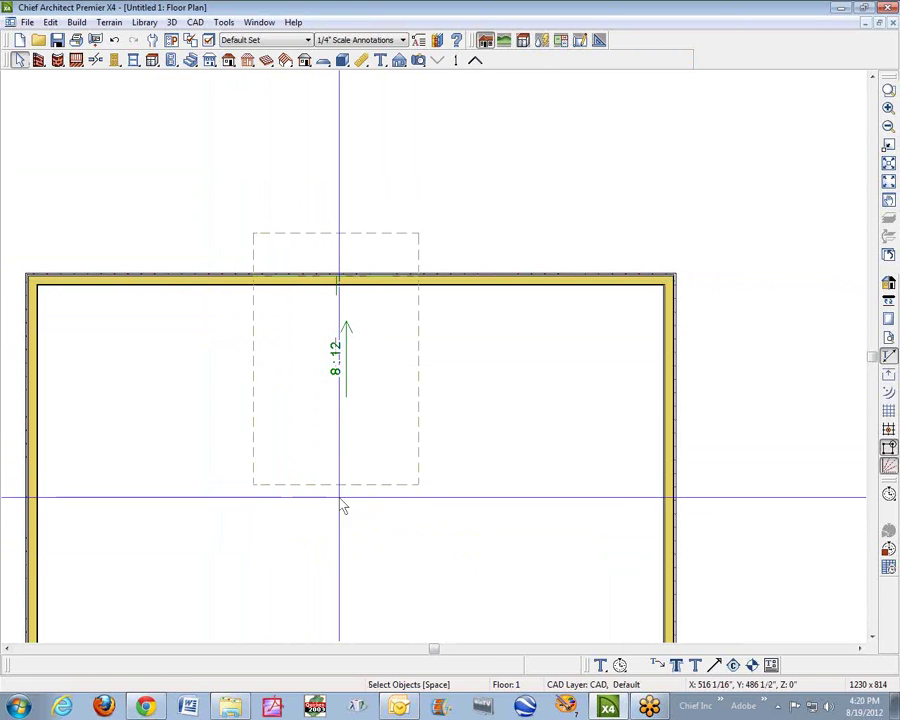
# Check the structure elevations and ceiling heights of the test room, and leave them unchanged
pyautogui.doubleClick(342, 502)
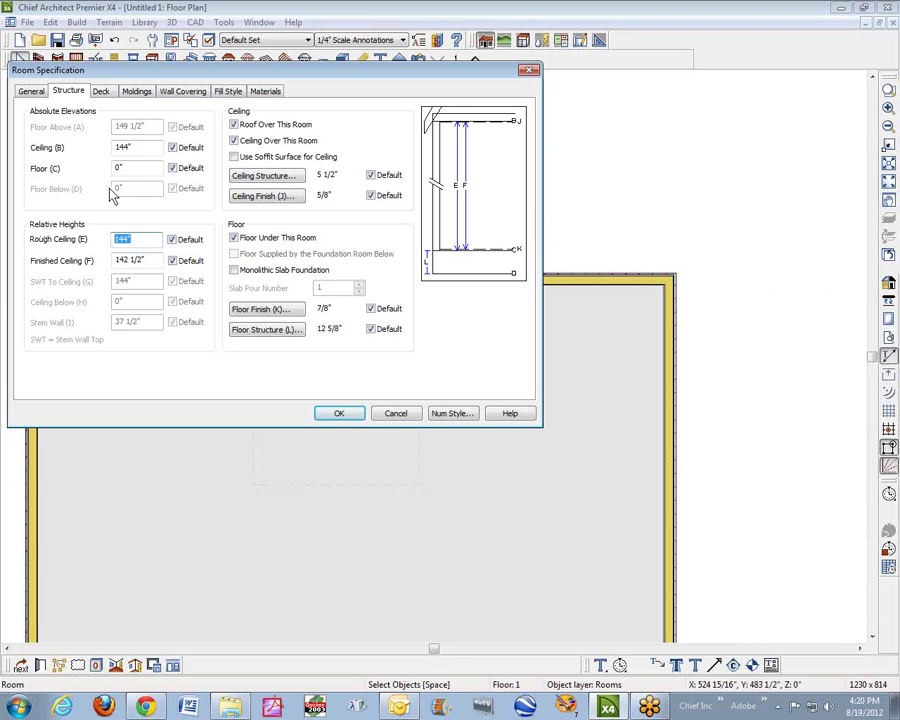
pyautogui.click(395, 413)
# Lock the pitch in the test roof plane's specification, copy its baseline height, and discard the dialog
pyautogui.rightClick(421, 246)
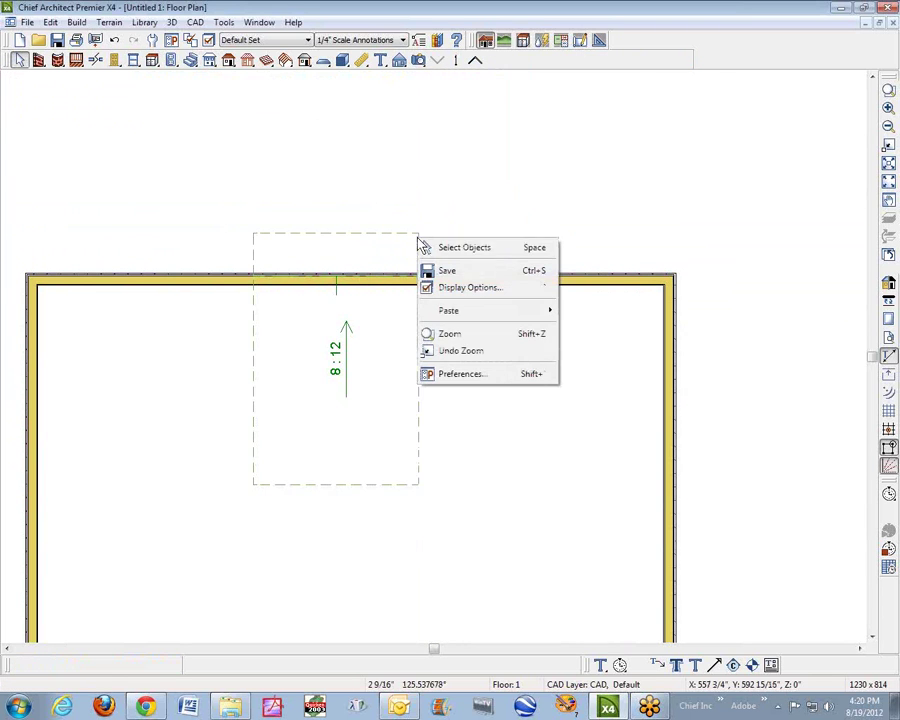
pyautogui.click(393, 245)
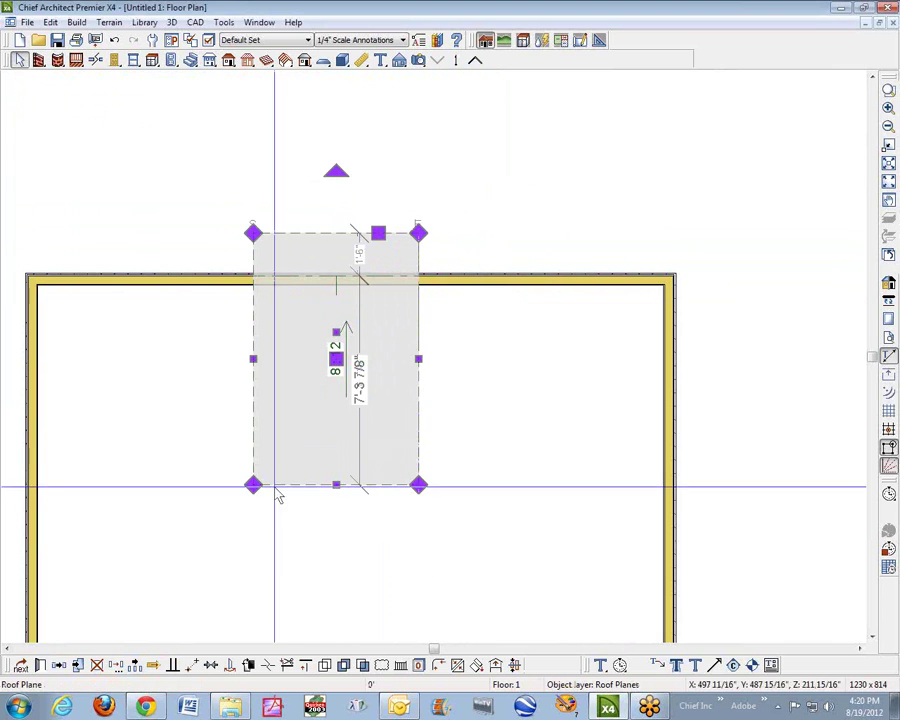
pyautogui.click(40, 665)
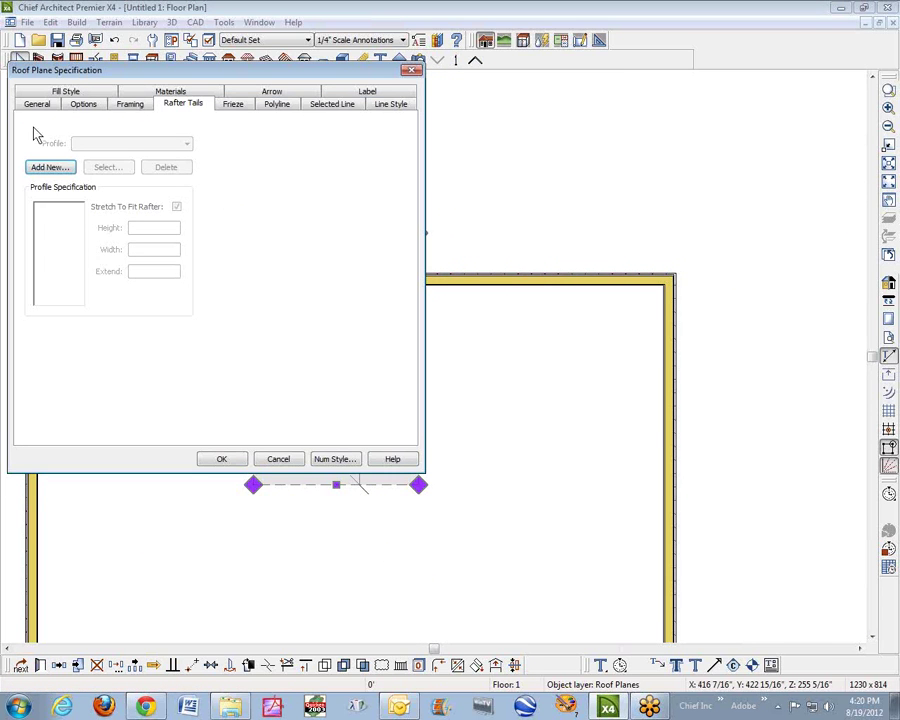
pyautogui.click(50, 106)
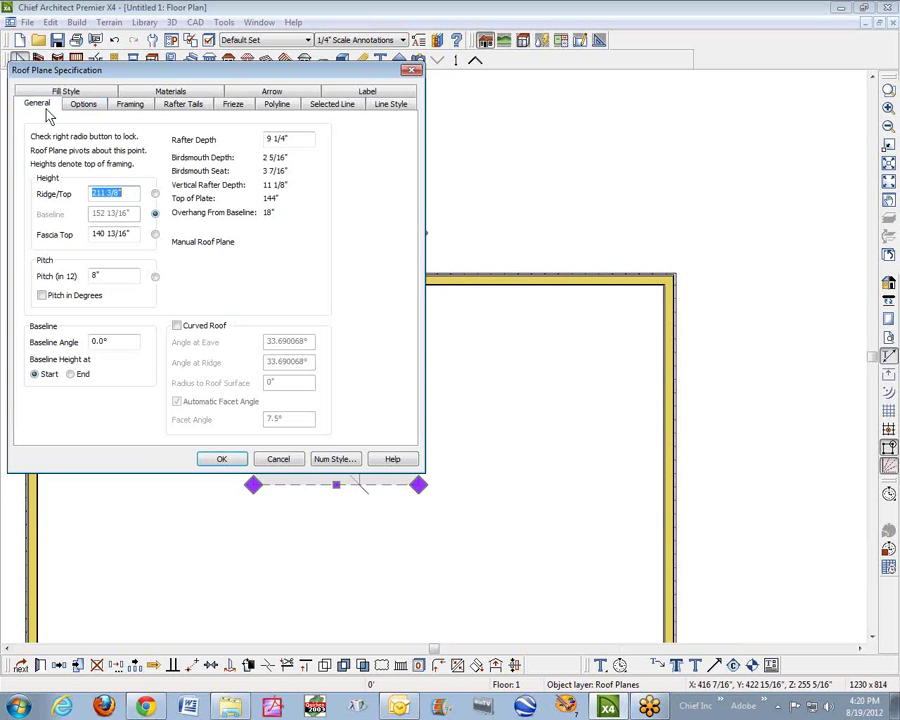
pyautogui.click(155, 279)
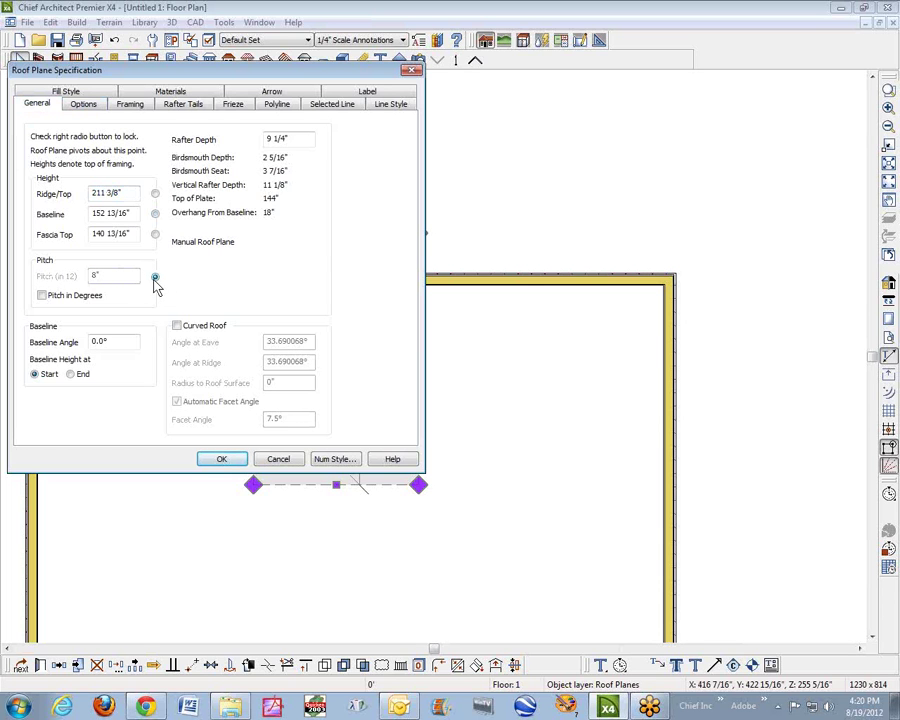
pyautogui.doubleClick(130, 212)
pyautogui.rightClick(114, 216)
pyautogui.click(197, 267)
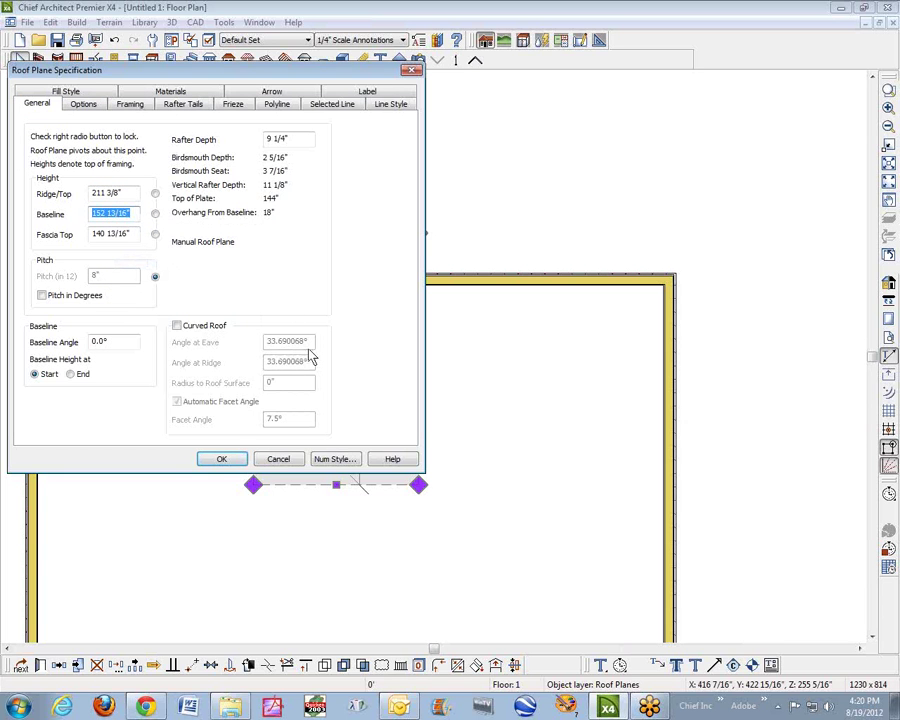
pyautogui.click(279, 459)
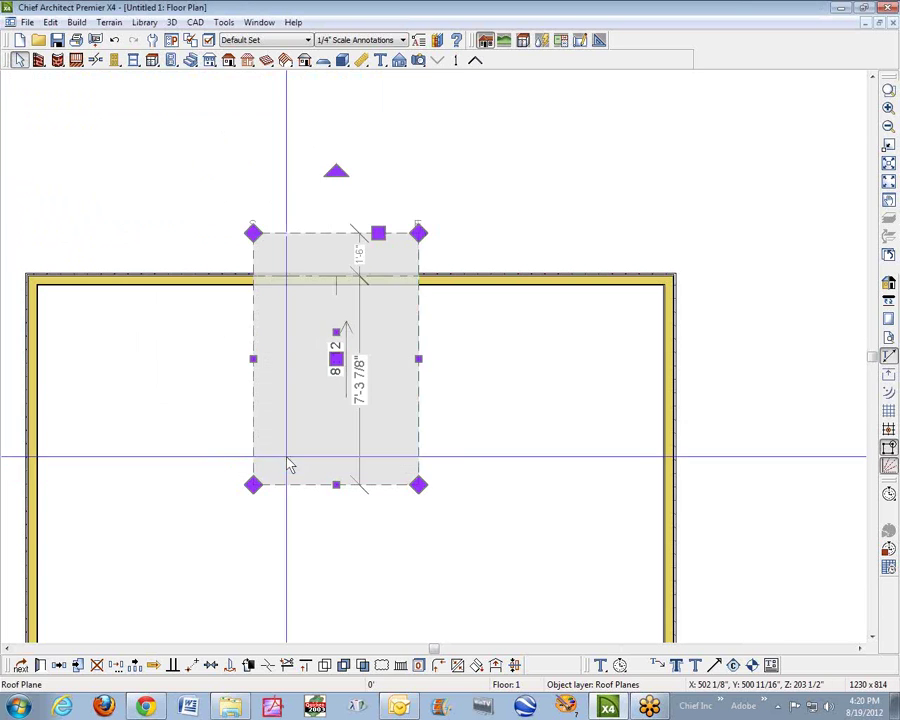
pyautogui.press('Escape')
# Switch to the Alex 10 plan and set the baseline height of its three first-floor roof planes to 152 13/16" with the pitch locked
pyautogui.hotkey('ctrl', 'Tab')
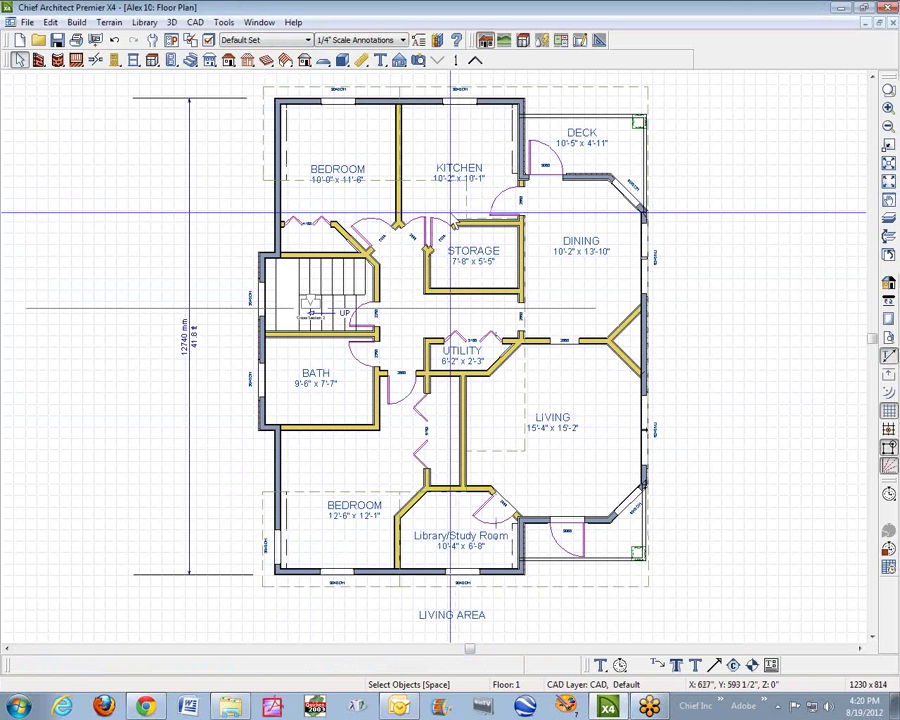
pyautogui.click(335, 512)
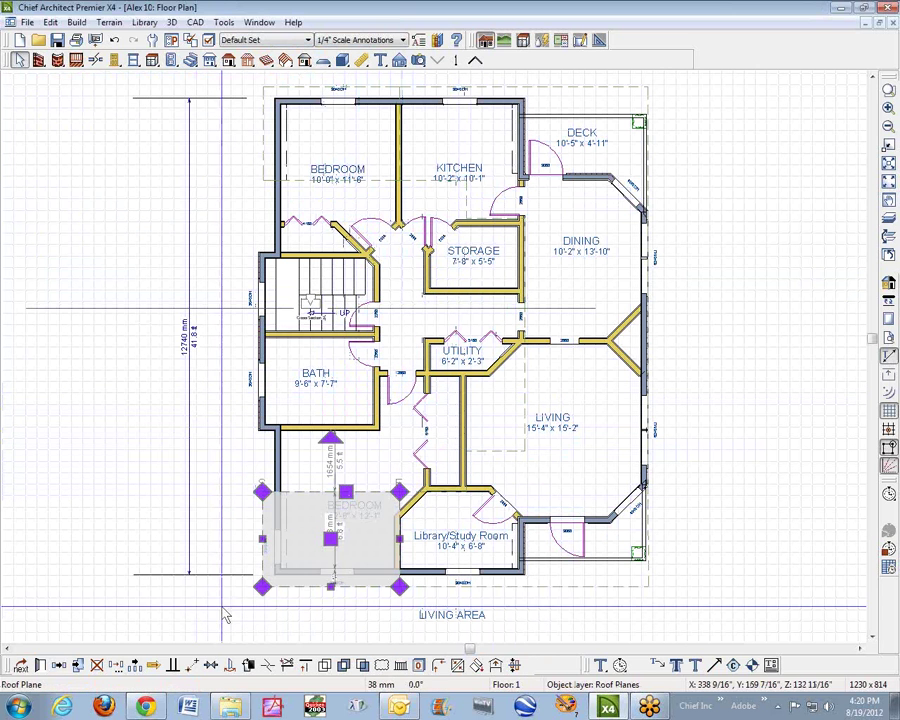
pyautogui.press('Escape')
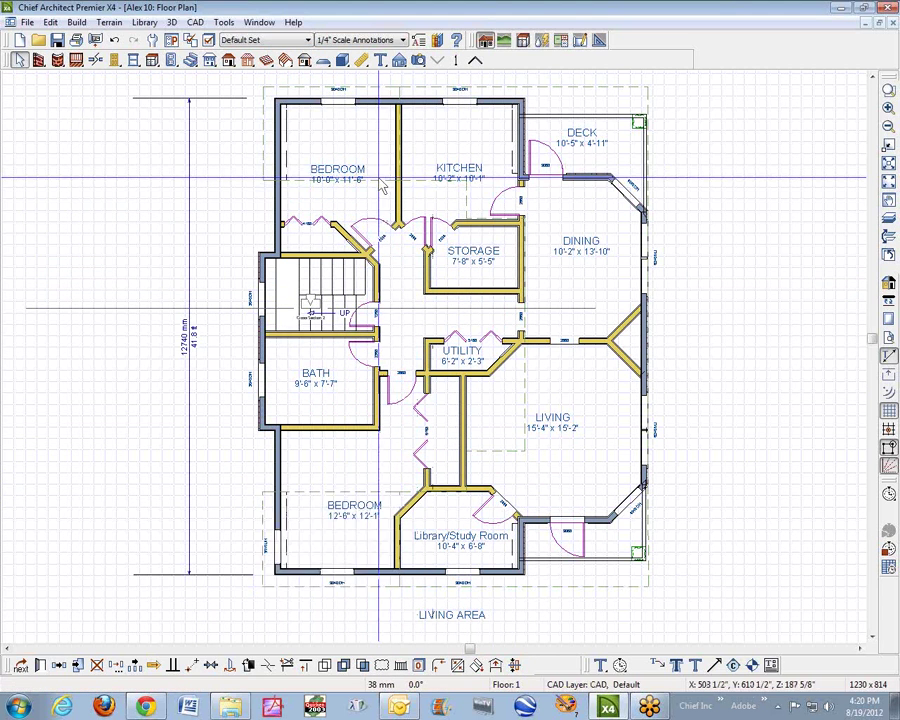
pyautogui.click(379, 179)
pyautogui.click(427, 181)
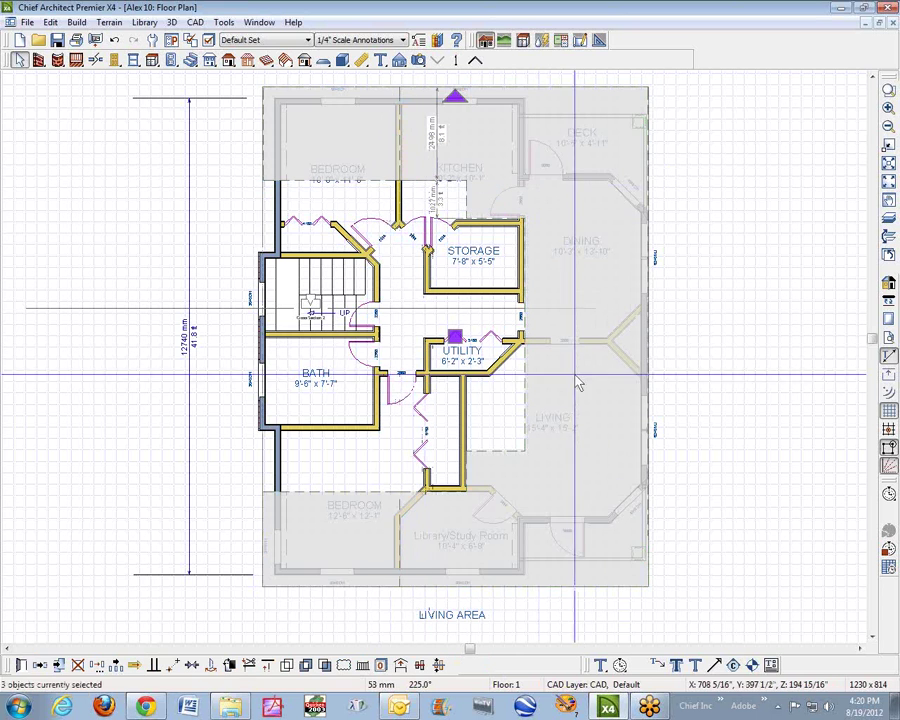
pyautogui.click(22, 666)
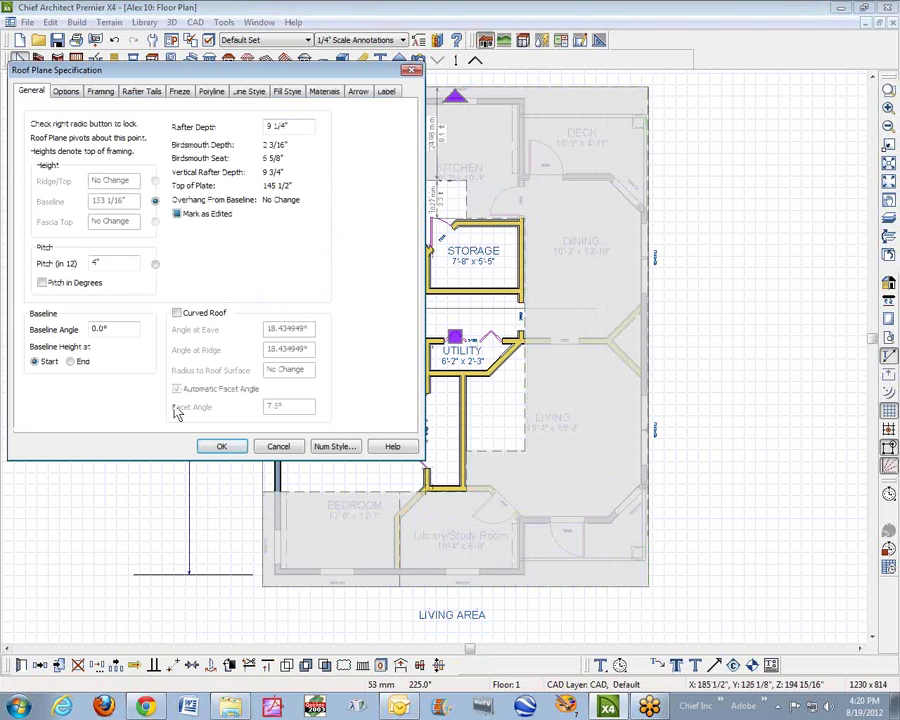
pyautogui.click(155, 266)
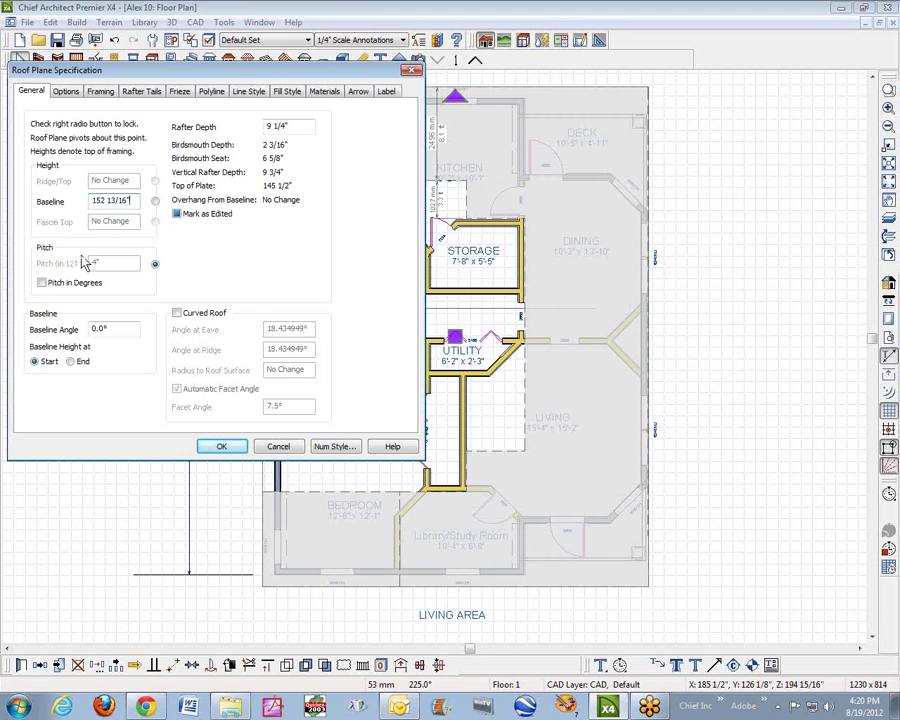
pyautogui.click(222, 447)
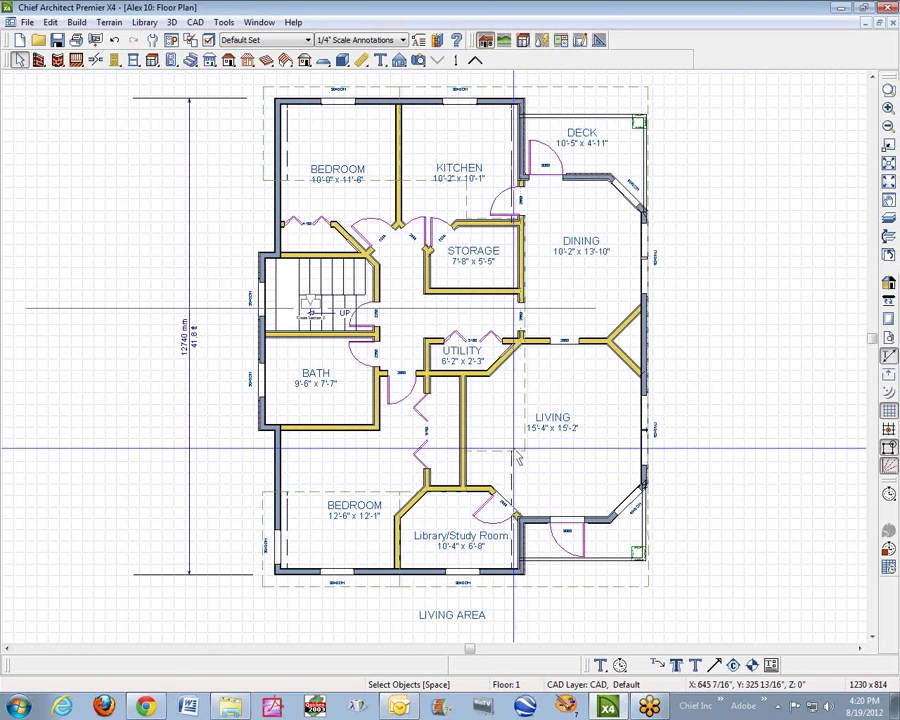
# Check the structure elevations and ceiling heights of the first-floor Living room, leaving them unchanged
pyautogui.click(399, 61)
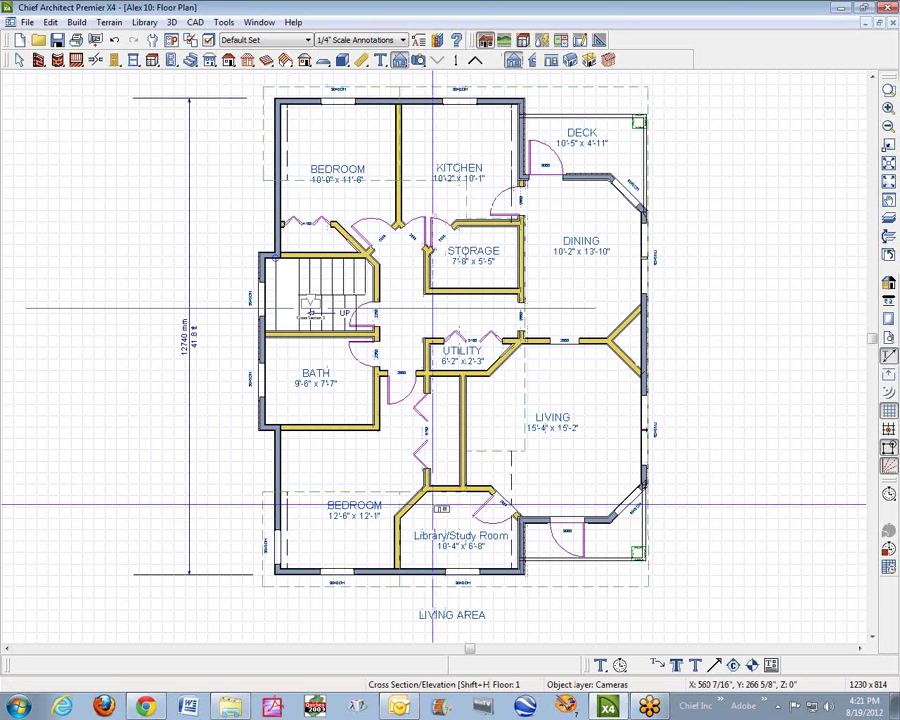
pyautogui.press('space')
pyautogui.rightClick(542, 467)
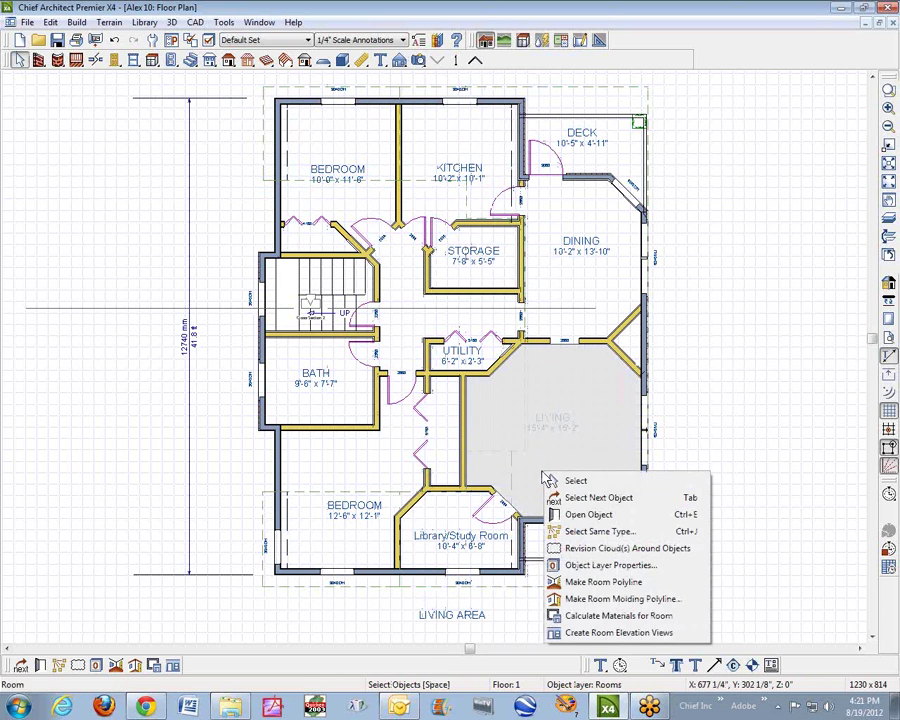
pyautogui.click(606, 514)
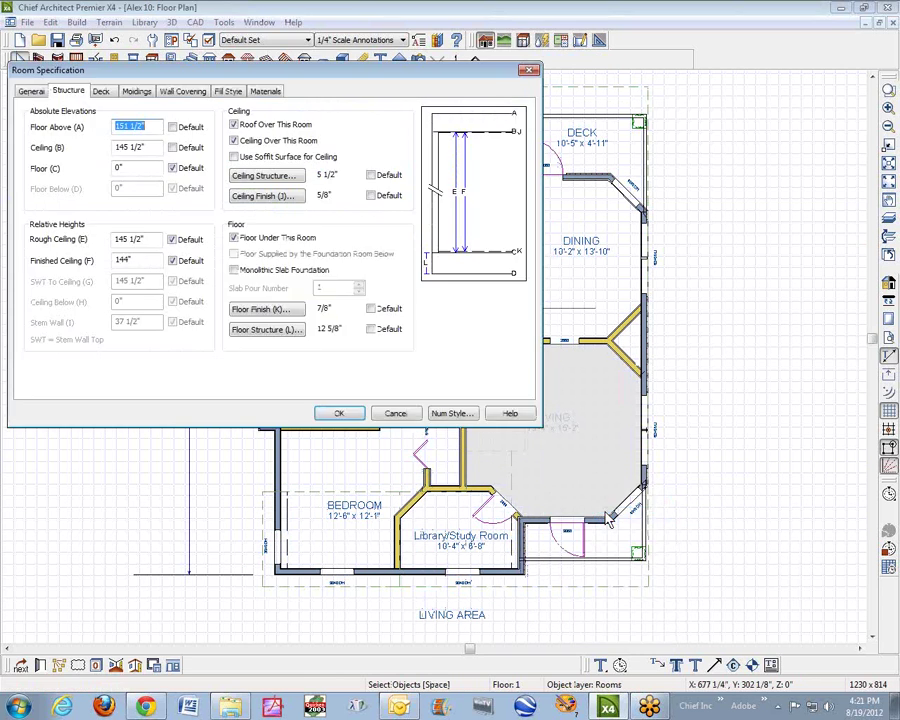
pyautogui.click(404, 415)
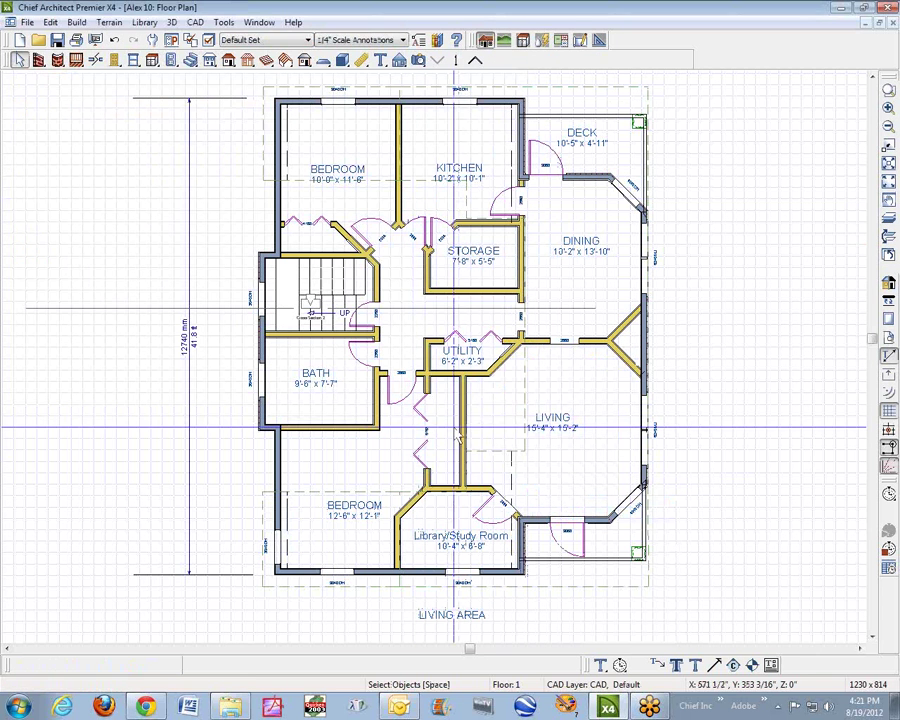
# Create a cross section through the lower bedroom and library, check the bedroom's structure heights there, and close the view
pyautogui.click(401, 66)
pyautogui.moveTo(327, 512); pyautogui.dragTo(314, 639)
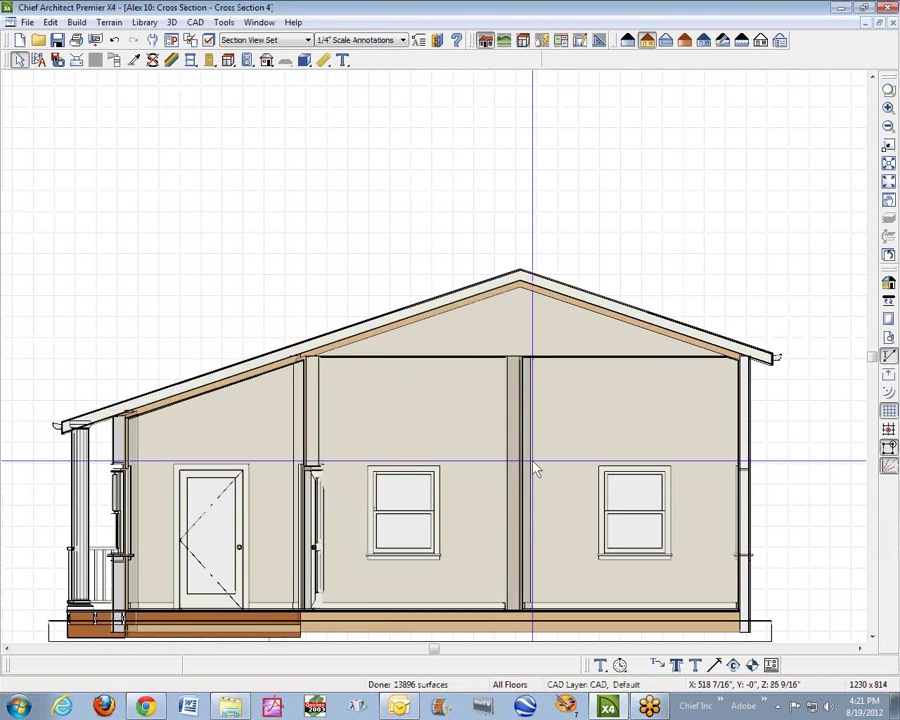
pyautogui.rightClick(567, 450)
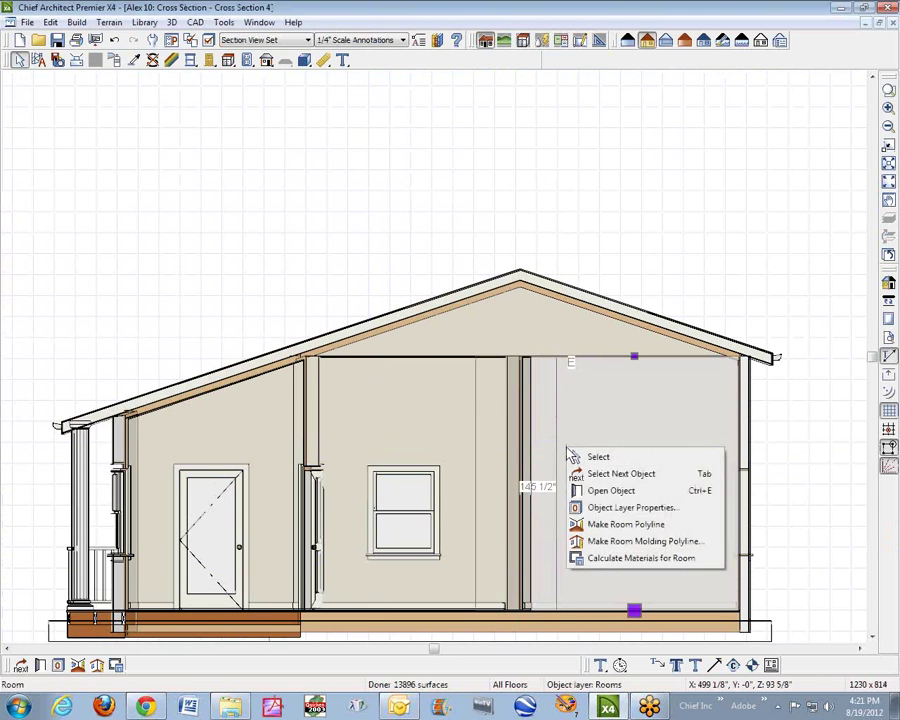
pyautogui.click(615, 491)
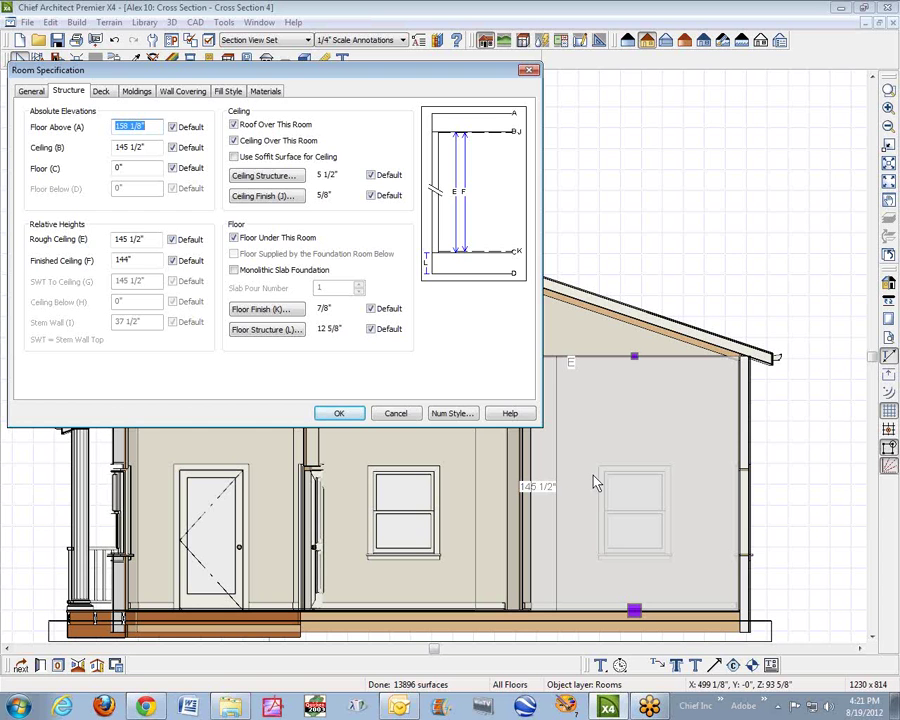
pyautogui.click(396, 413)
pyautogui.press('Escape')
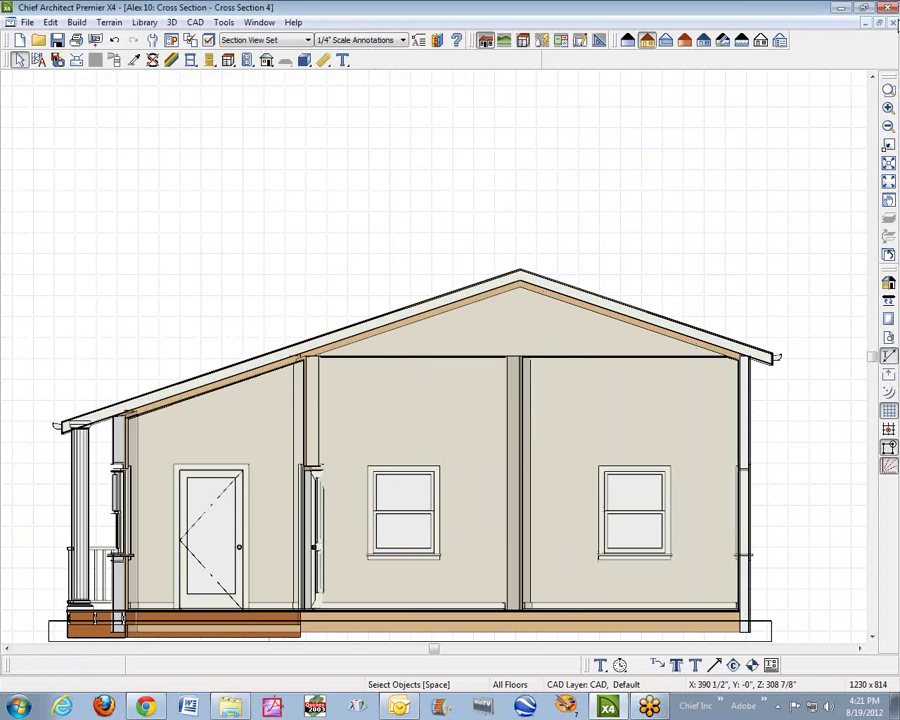
pyautogui.click(891, 22)
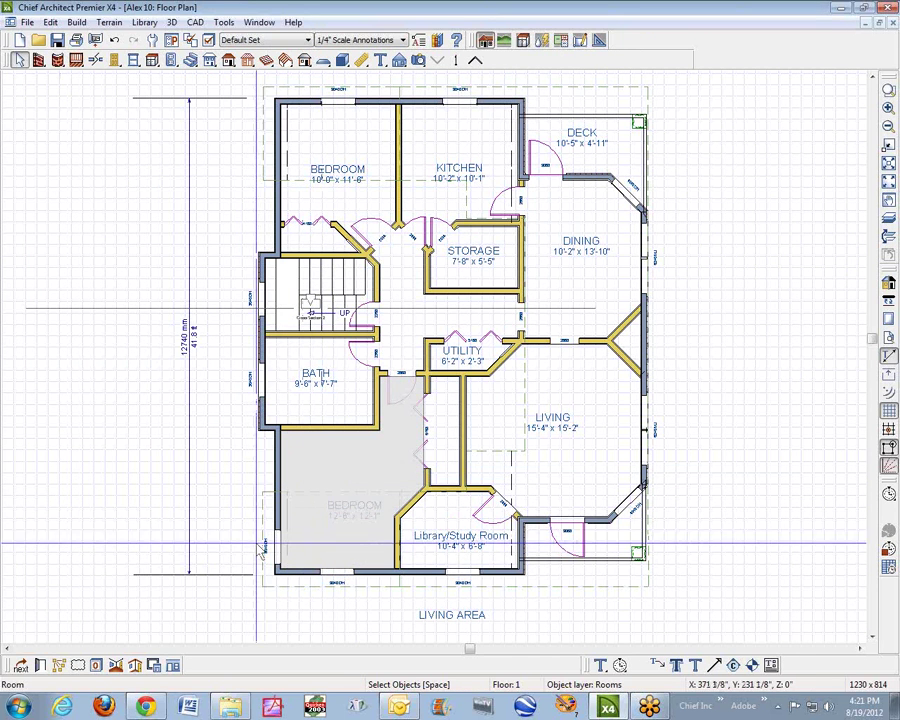
# Raise the three first-floor roof planes together by 6" in the Z direction, relative to their current position
pyautogui.click(336, 530)
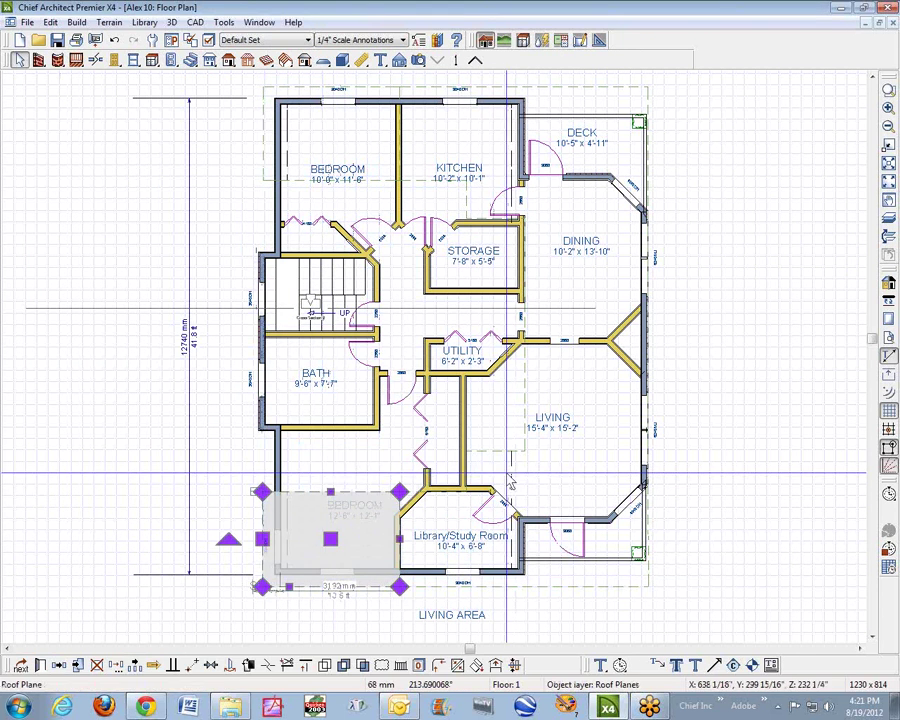
pyautogui.keyDown('shift'); pyautogui.click(488, 453); pyautogui.keyUp('shift')
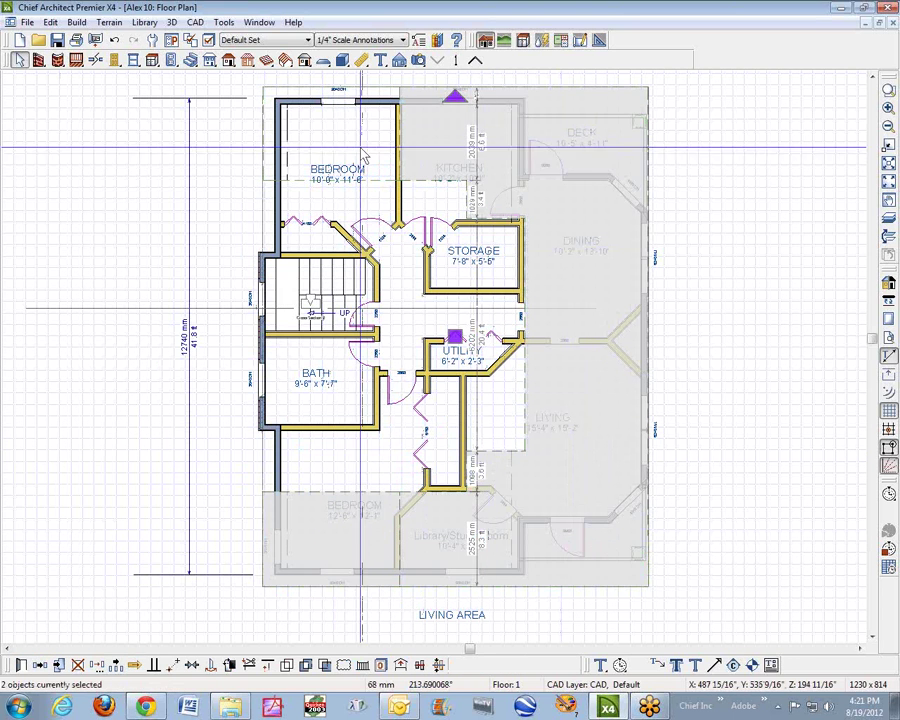
pyautogui.press('Delete')
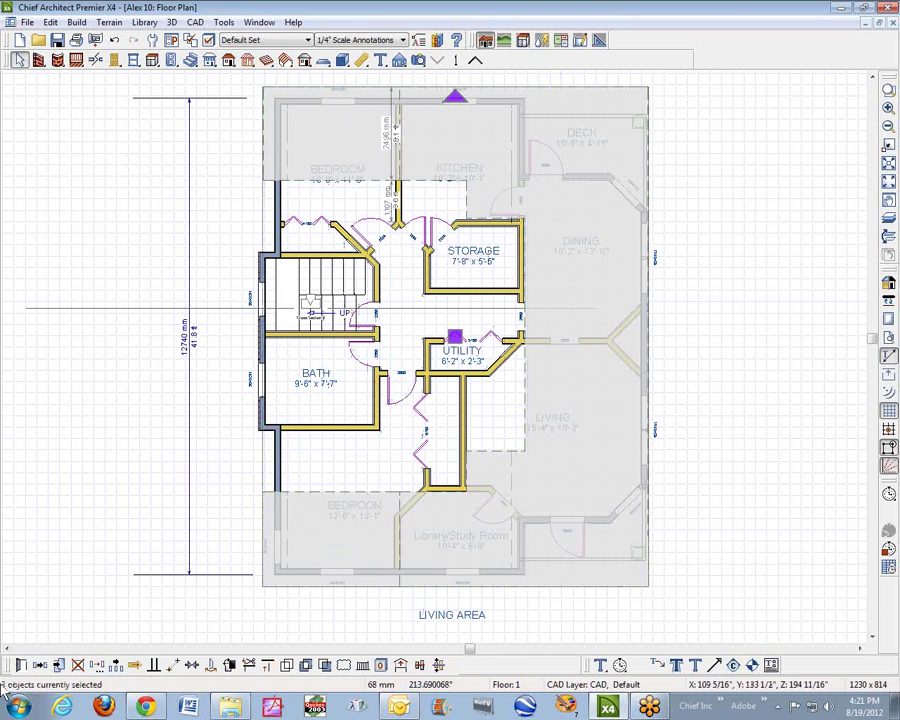
pyautogui.click(97, 665)
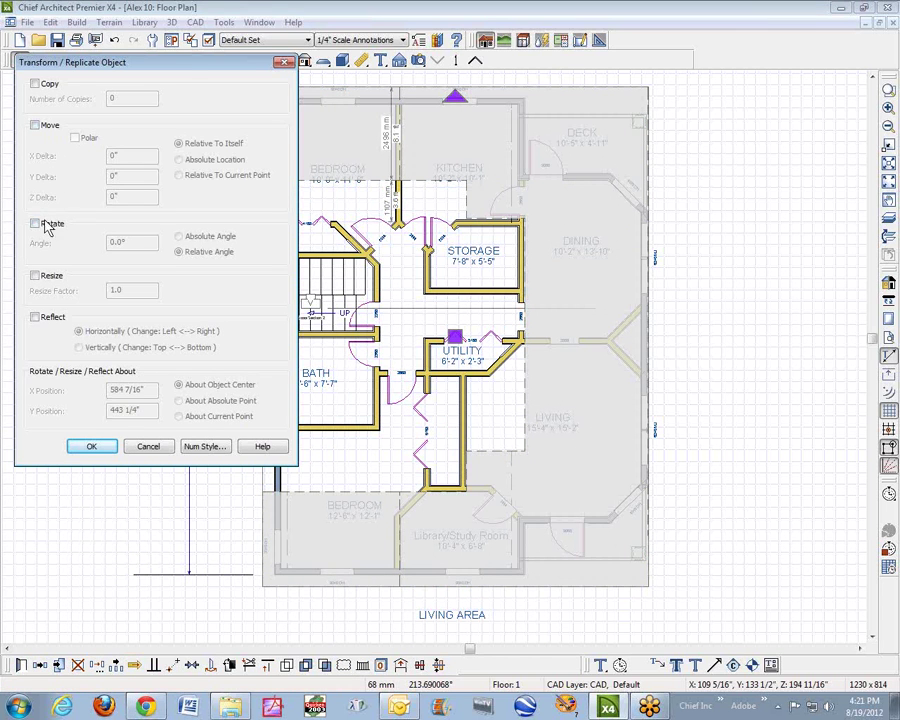
pyautogui.click(35, 126)
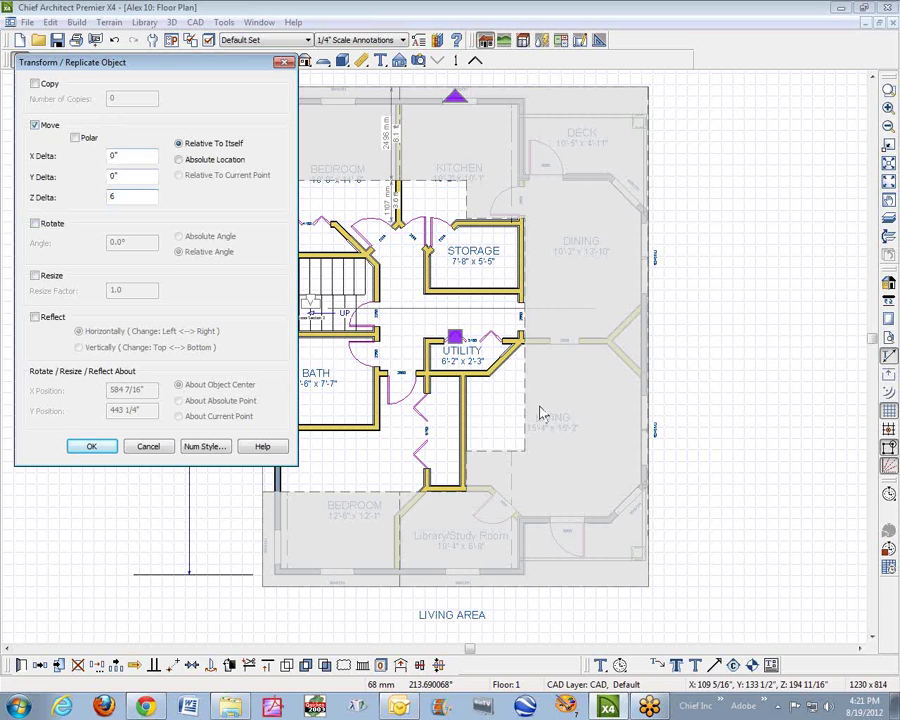
pyautogui.click(91, 446)
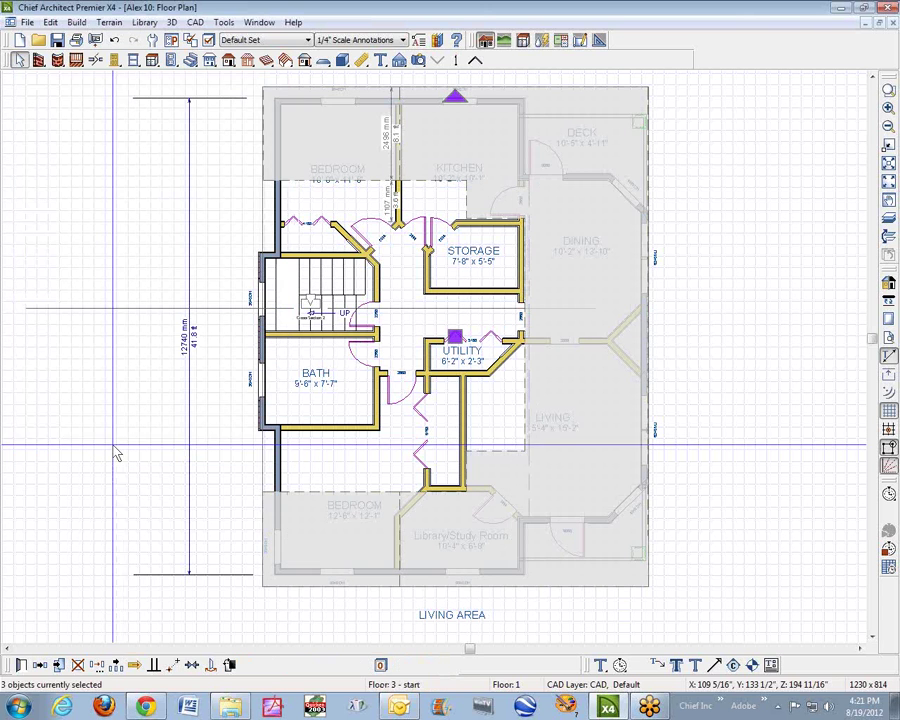
# Create a cross section through the living room and raised roof, check the living room's structure heights, and close the view
pyautogui.click(399, 60)
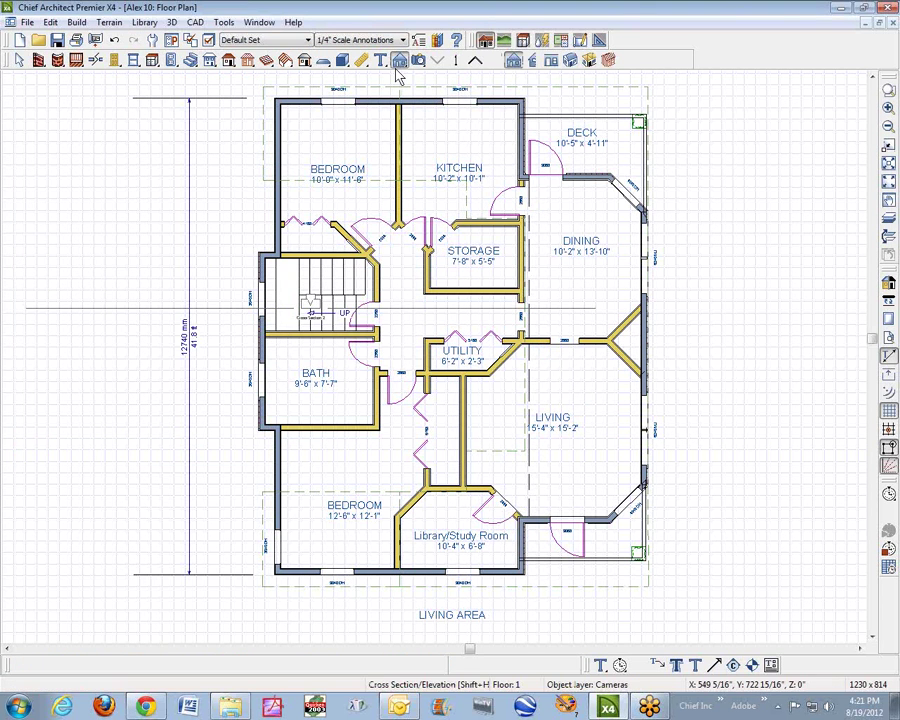
pyautogui.moveTo(352, 455); pyautogui.dragTo(352, 697)
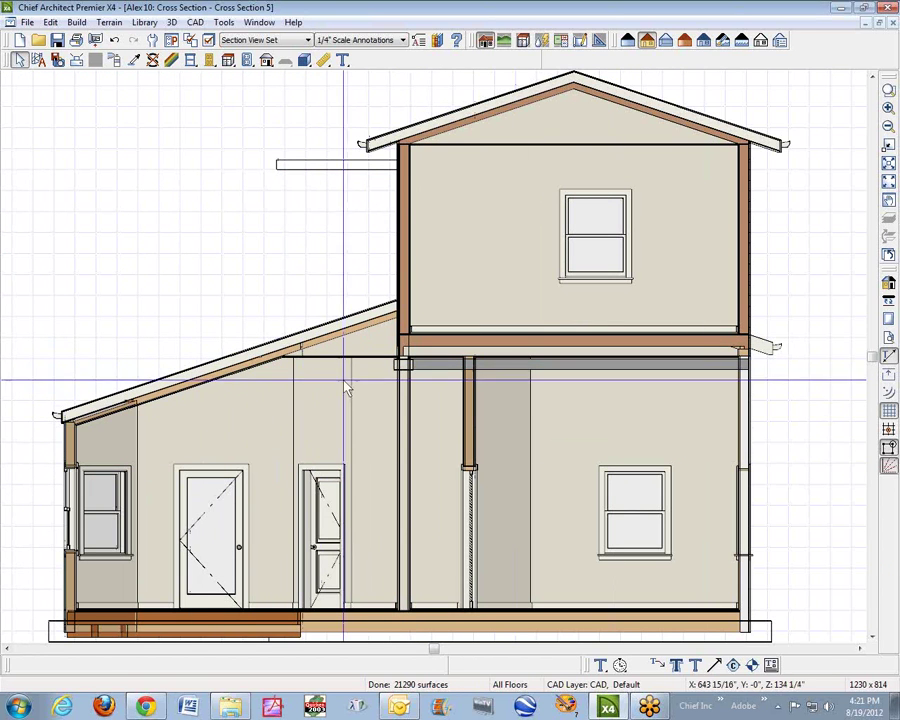
pyautogui.rightClick(283, 412)
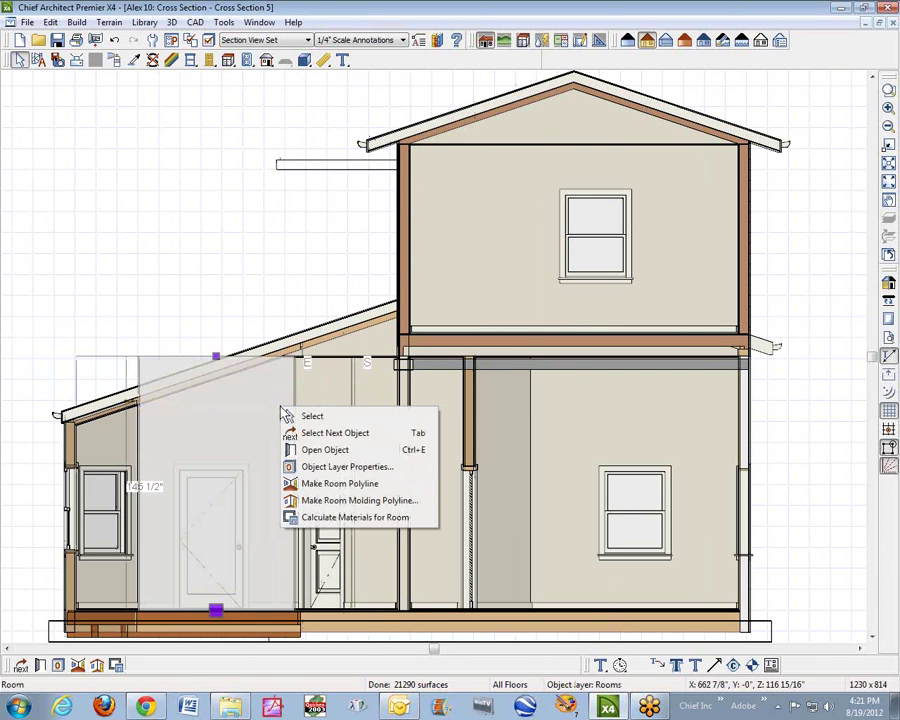
pyautogui.click(347, 450)
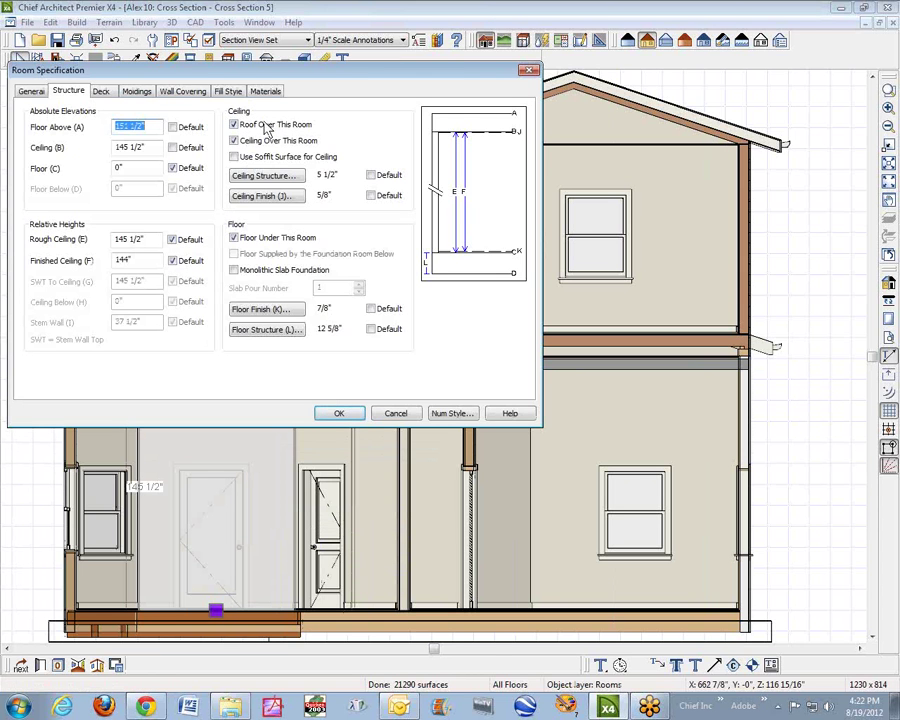
pyautogui.click(398, 413)
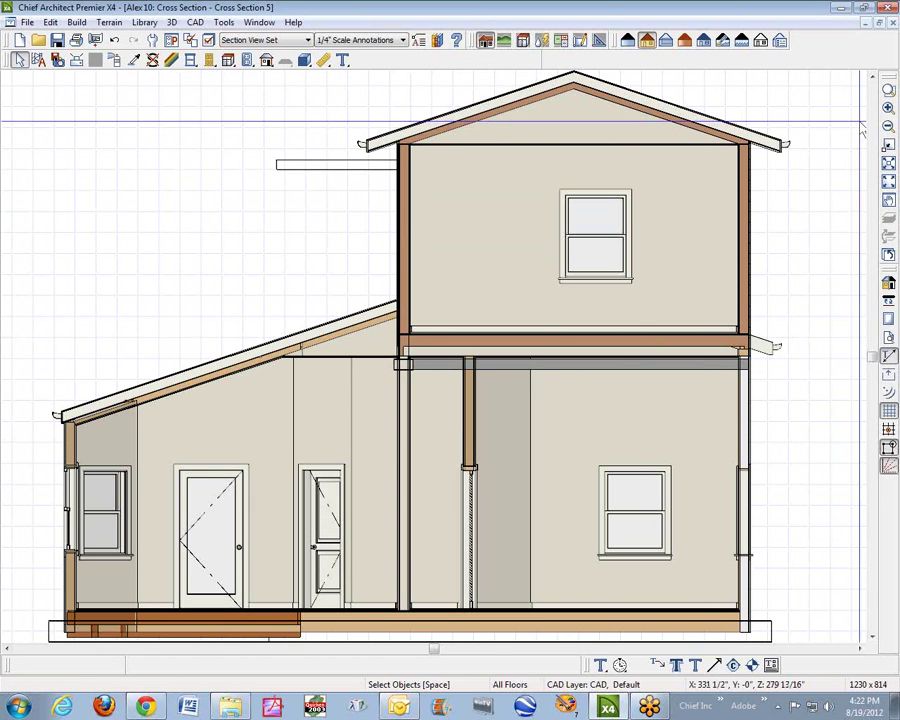
pyautogui.click(892, 23)
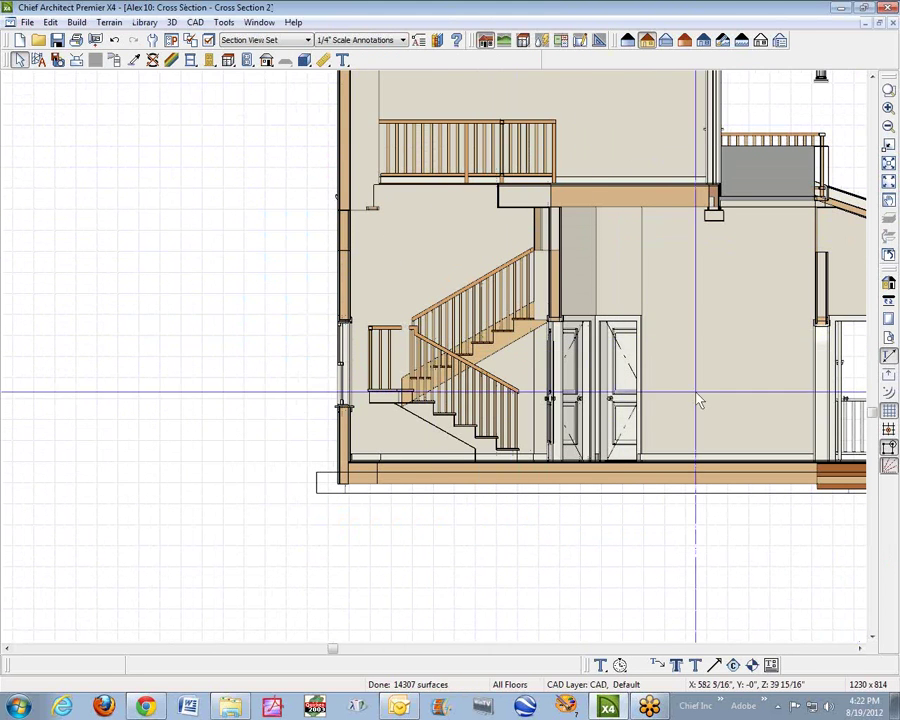
# Close the Cross Section 2 view and the Untitled 1 test plan, discarding the test plan's changes
pyautogui.click(892, 23)
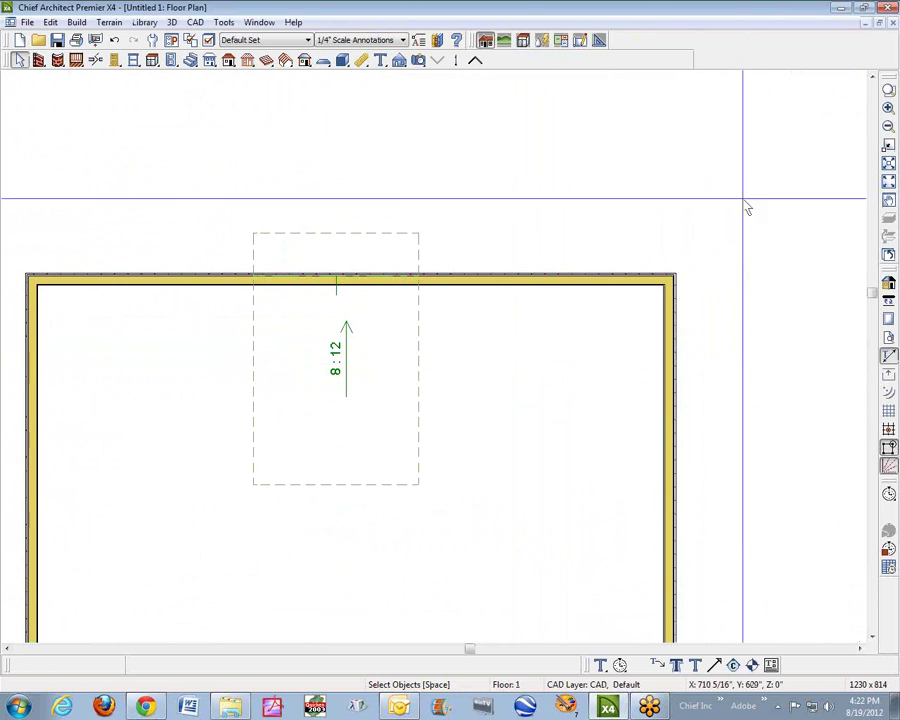
pyautogui.click(891, 23)
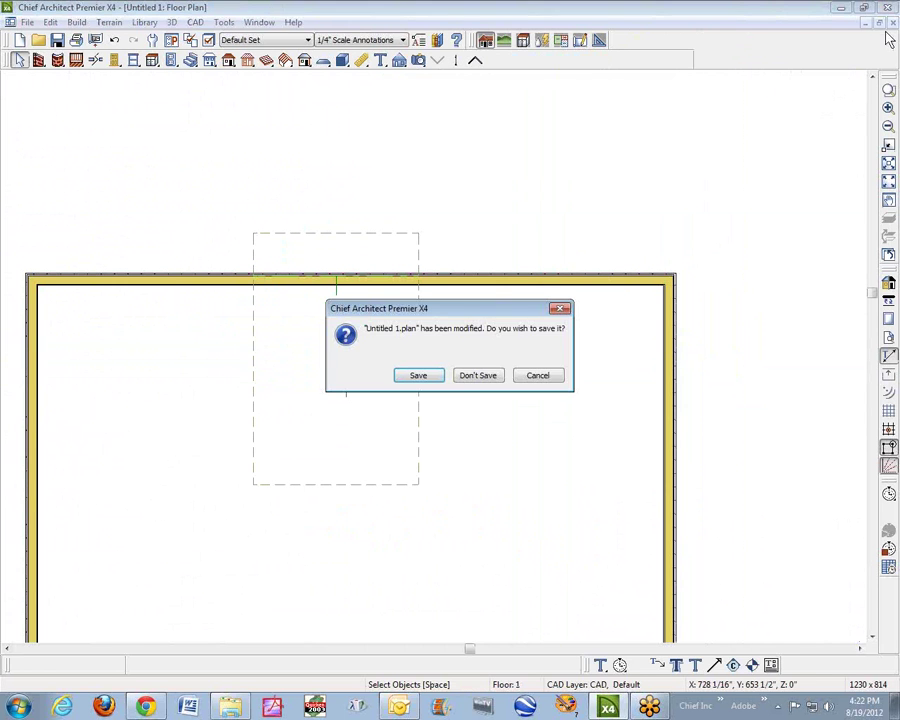
pyautogui.click(471, 380)
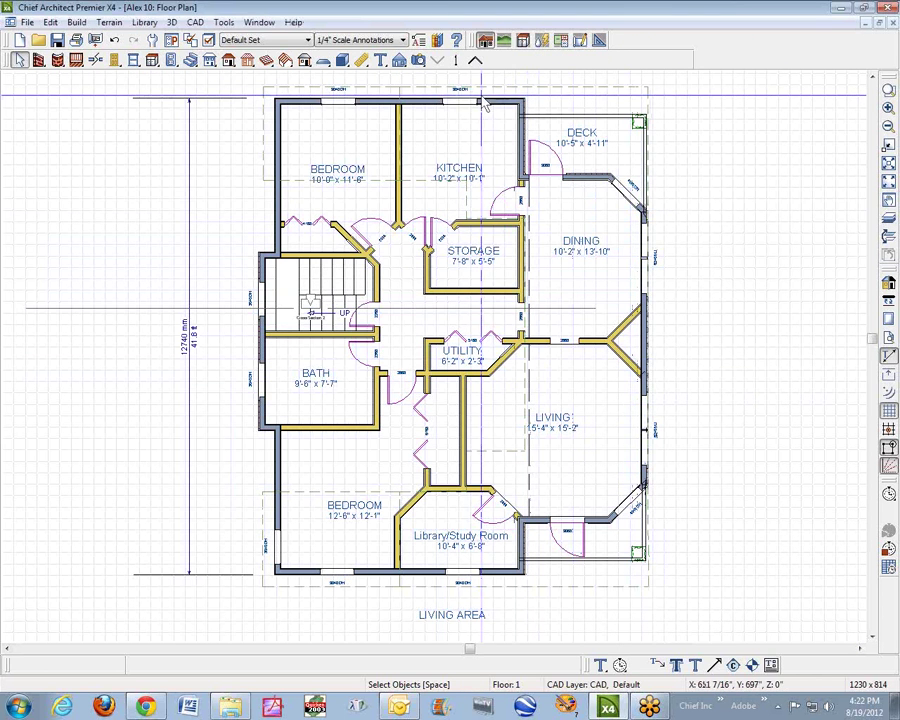
# Go up to floor 2 and compare its default structure heights with those of the main second-floor room
pyautogui.click(475, 61)
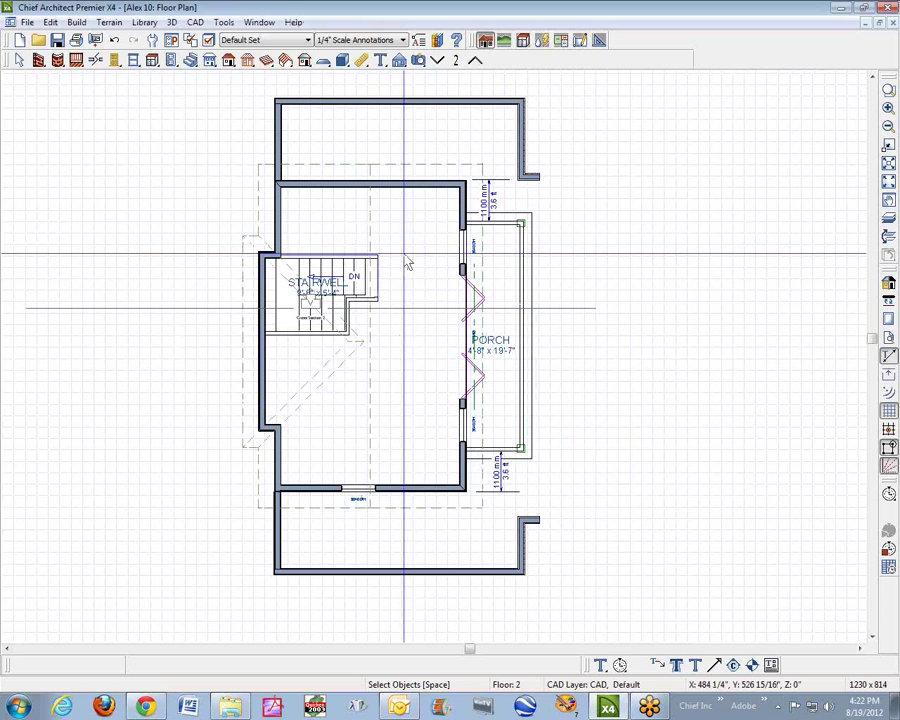
pyautogui.click(50, 22)
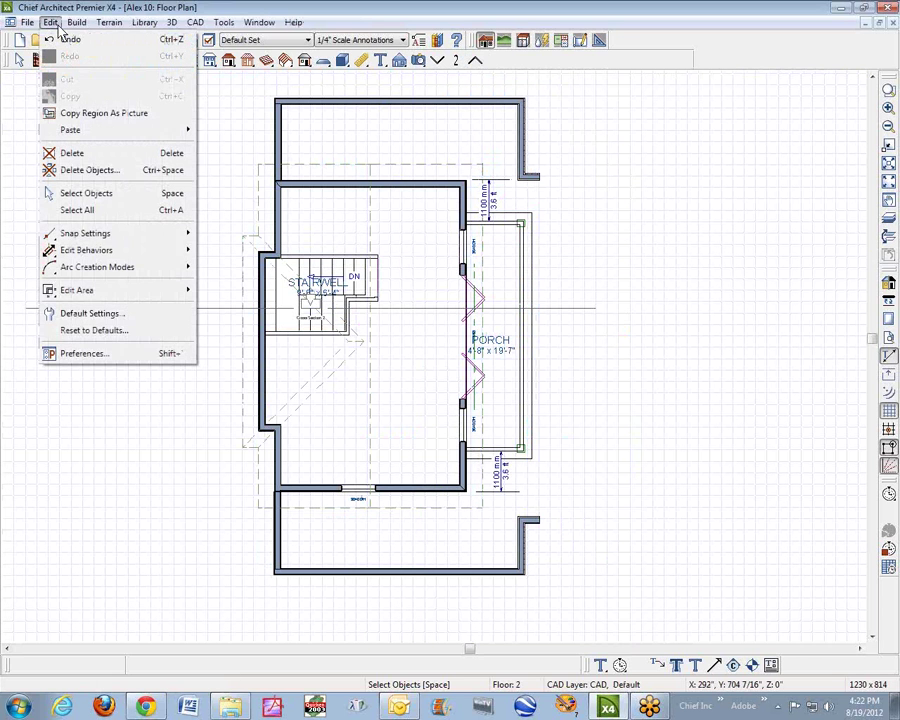
pyautogui.click(75, 313)
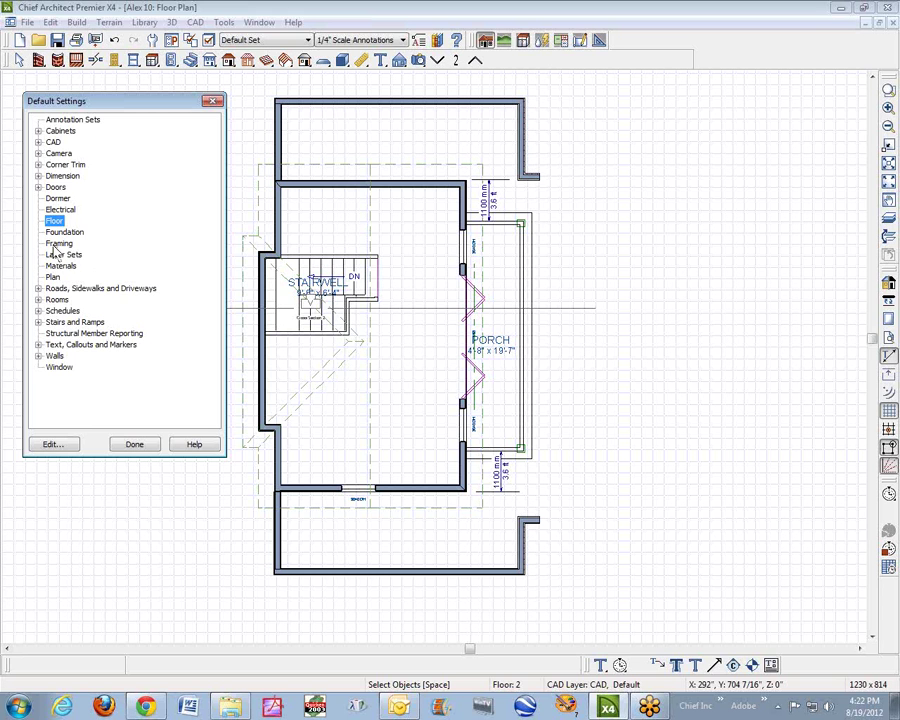
pyautogui.click(52, 444)
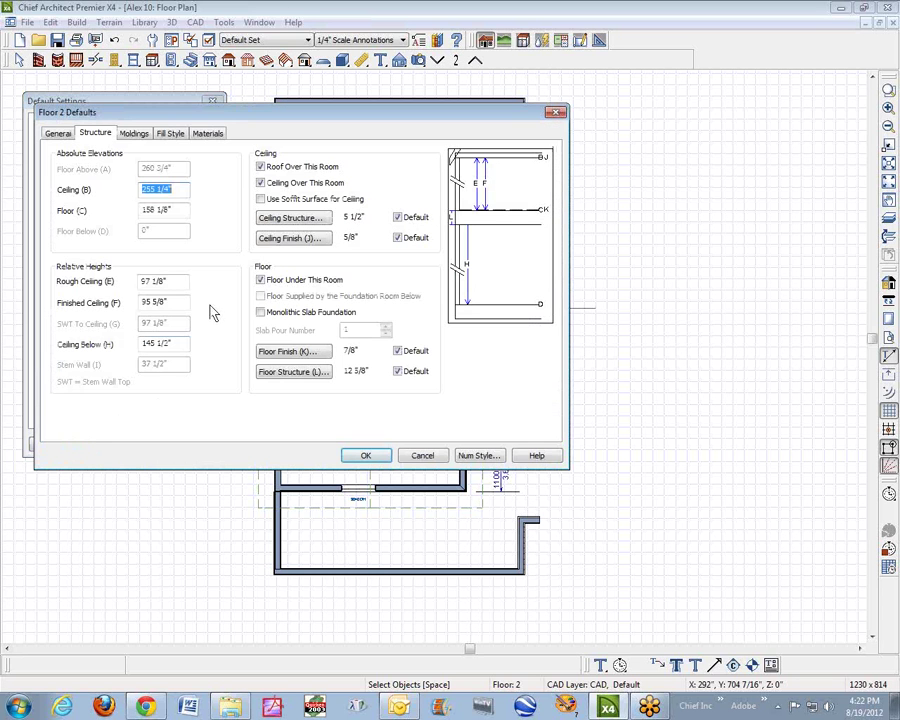
pyautogui.click(426, 456)
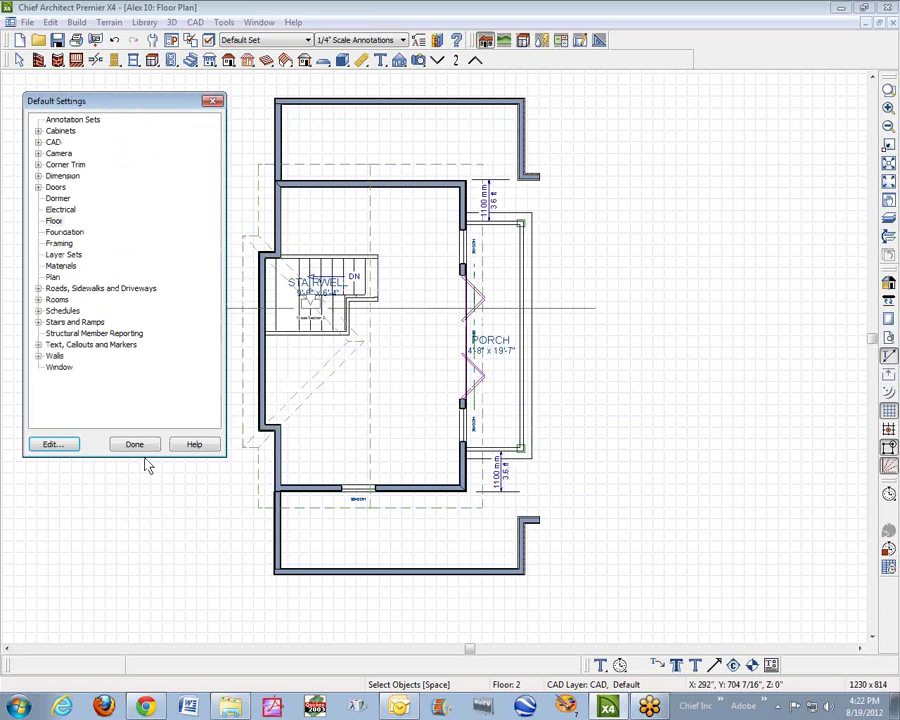
pyautogui.click(132, 442)
pyautogui.doubleClick(412, 440)
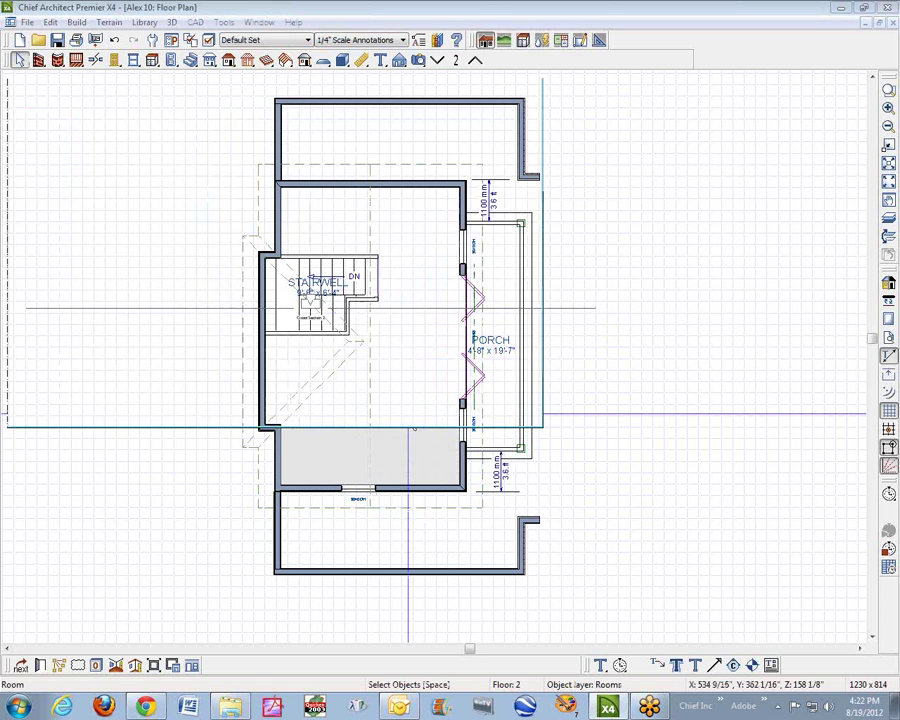
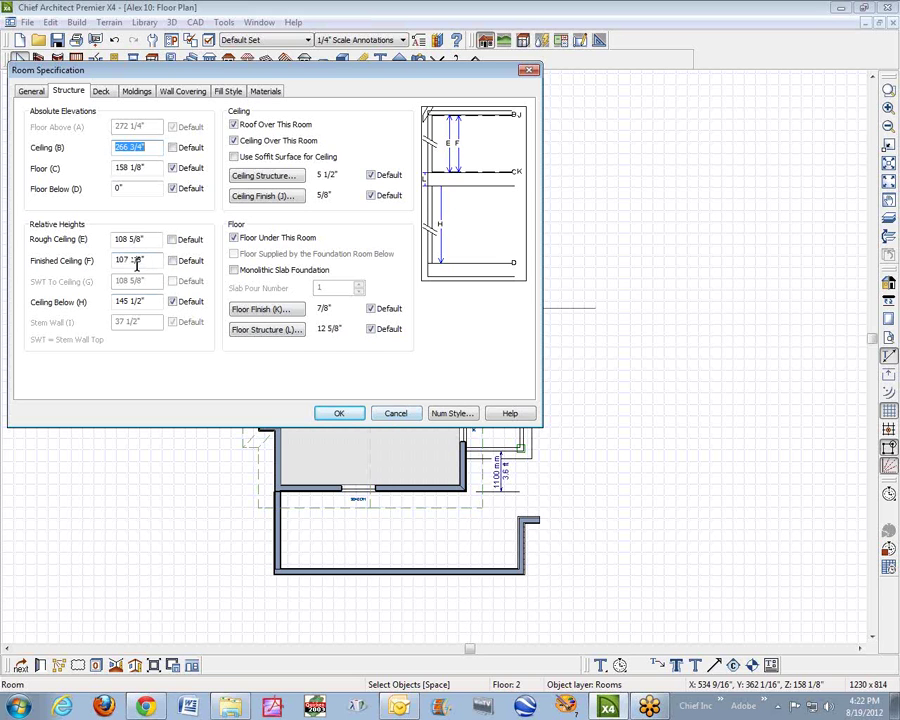
pyautogui.click(396, 414)
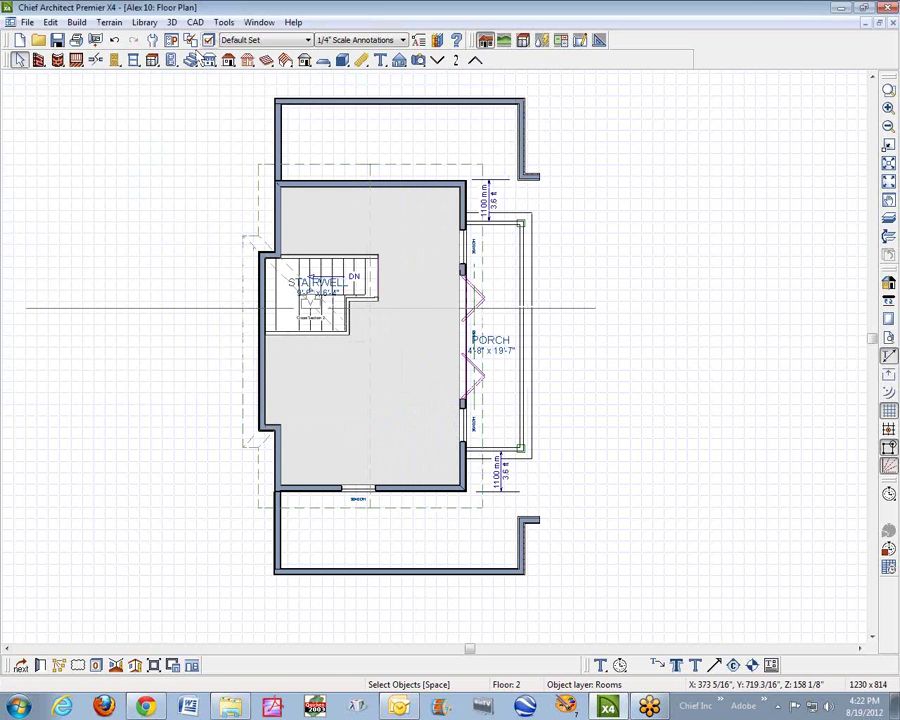
# Raise the default finished ceiling height for floor 2 in the floor defaults
pyautogui.click(50, 22)
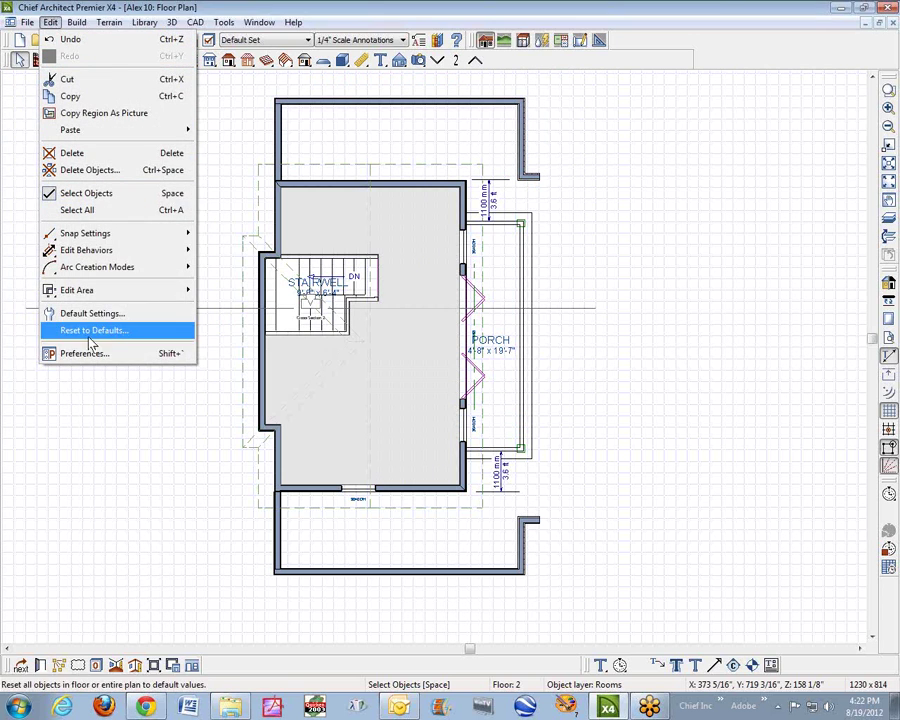
pyautogui.click(100, 316)
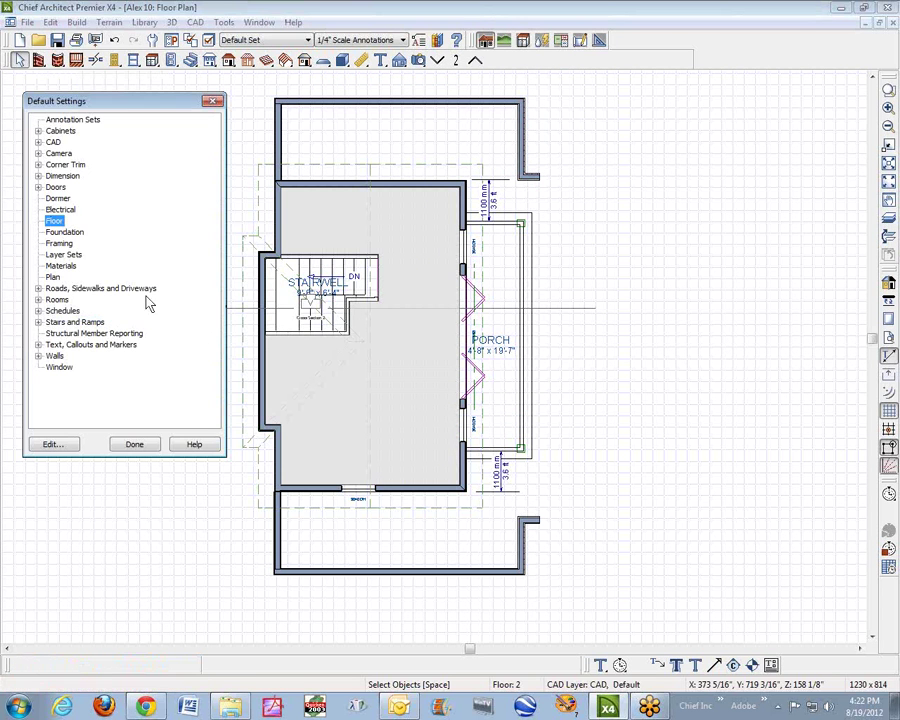
pyautogui.click(52, 444)
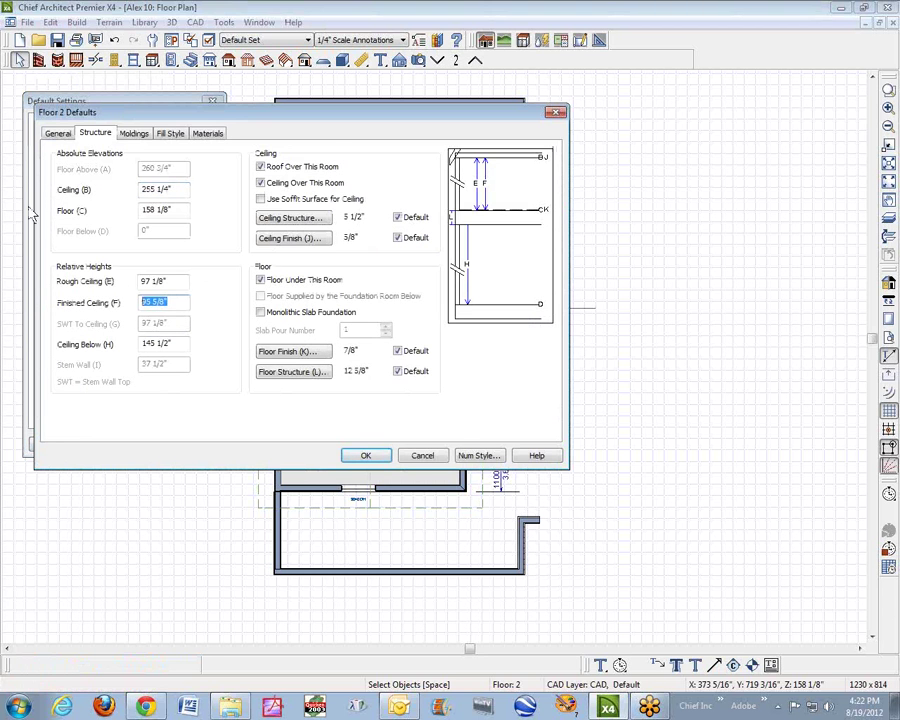
pyautogui.click(367, 455)
pyautogui.click(120, 446)
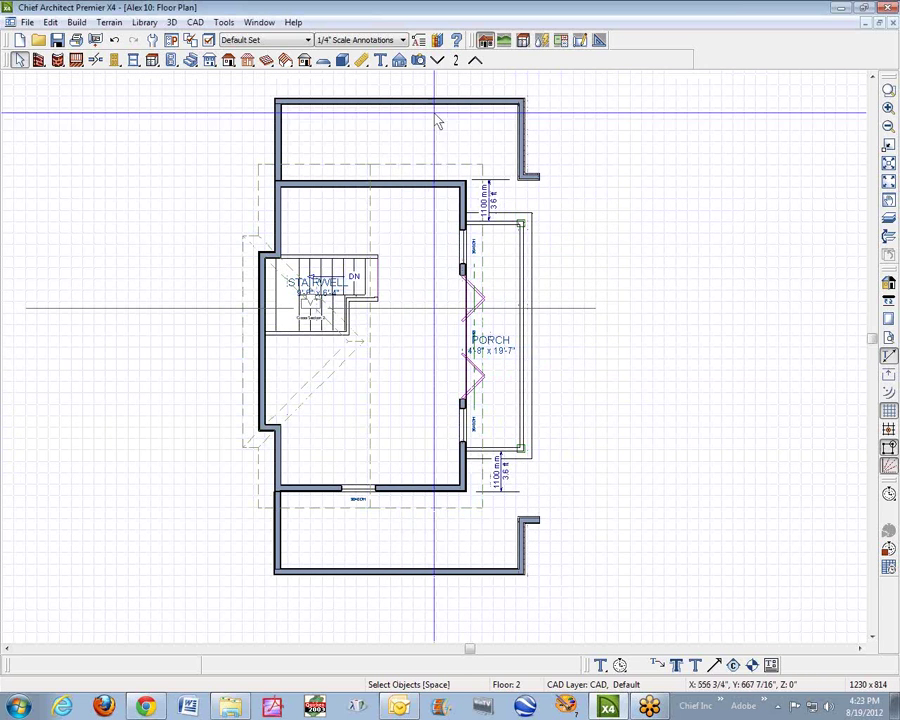
# Create a cross section through the second floor, examine the ceiling, roof fit and porch column, and close the view
pyautogui.click(400, 65)
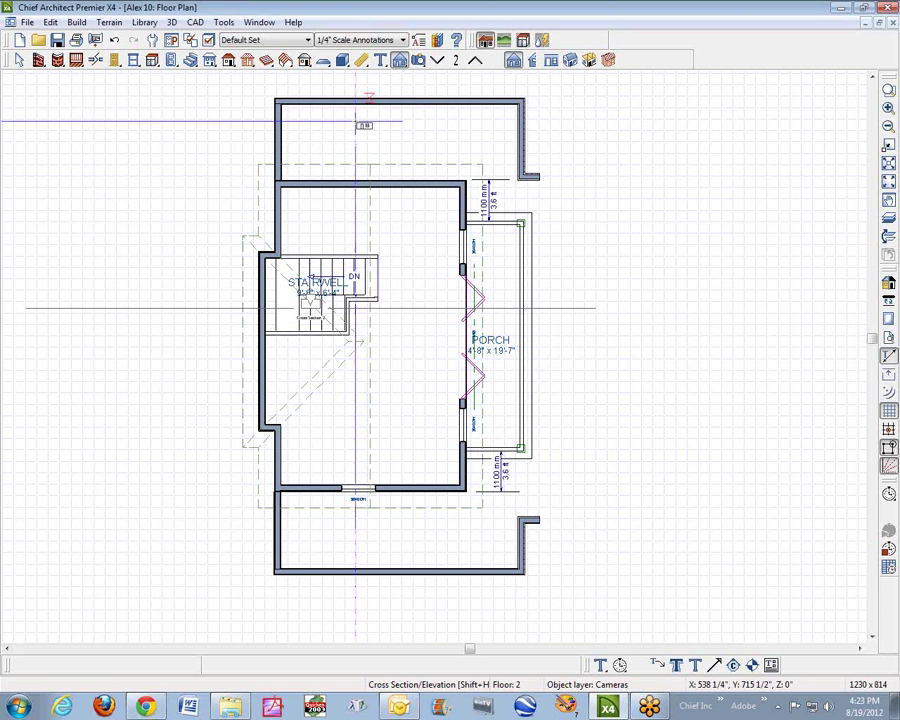
pyautogui.moveTo(344, 221); pyautogui.dragTo(343, 97)
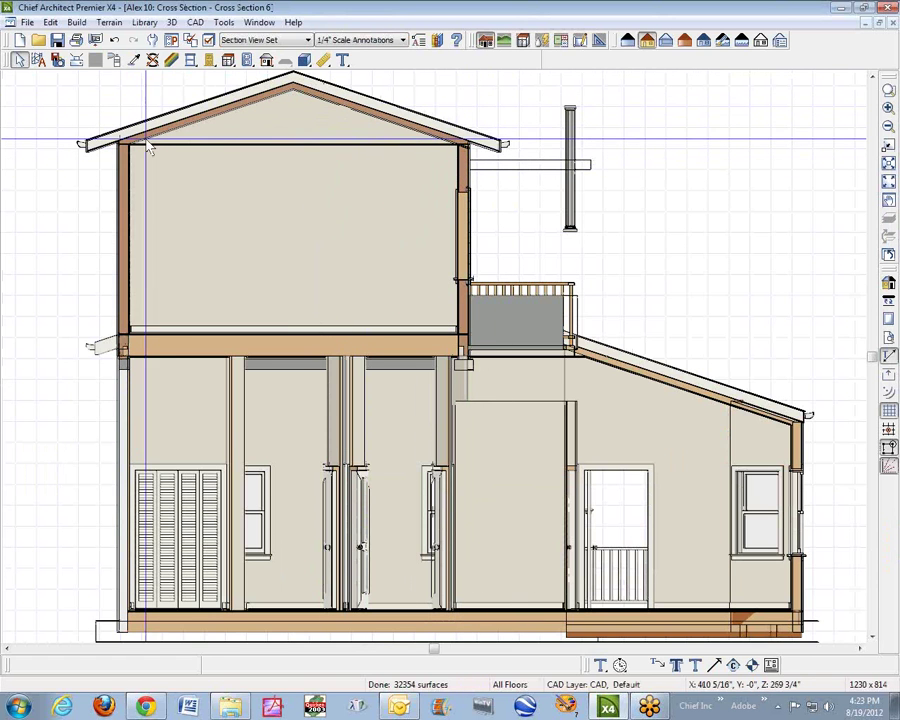
pyautogui.click(572, 121)
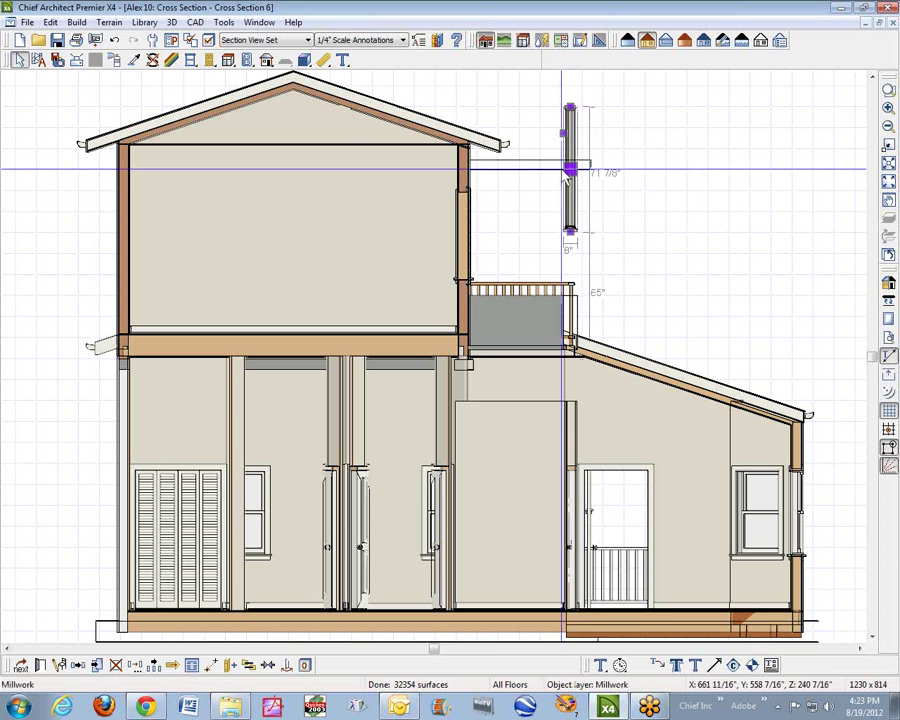
pyautogui.click(698, 154)
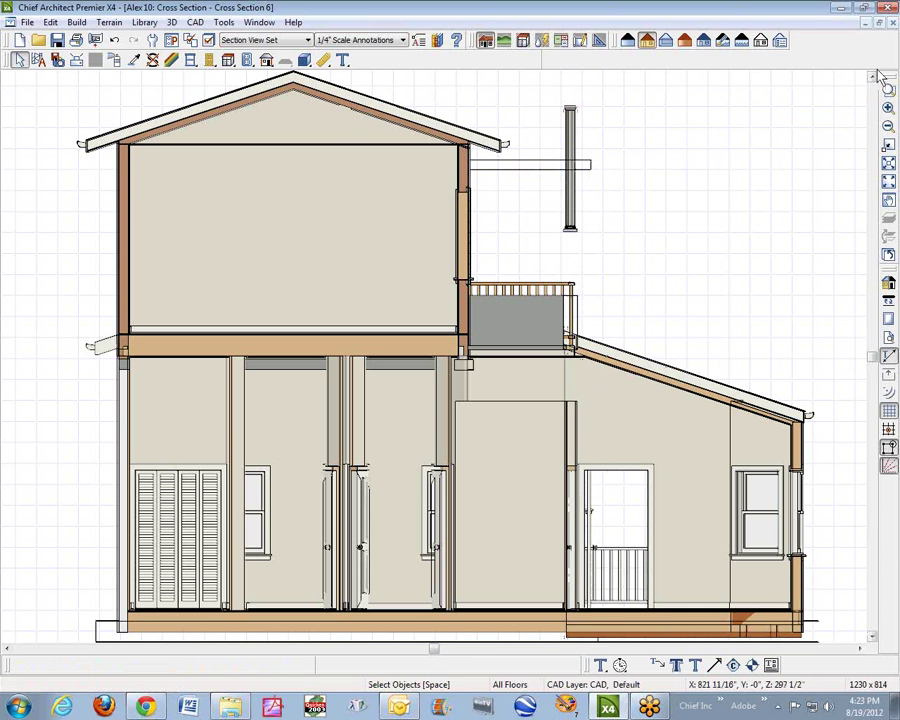
pyautogui.click(891, 23)
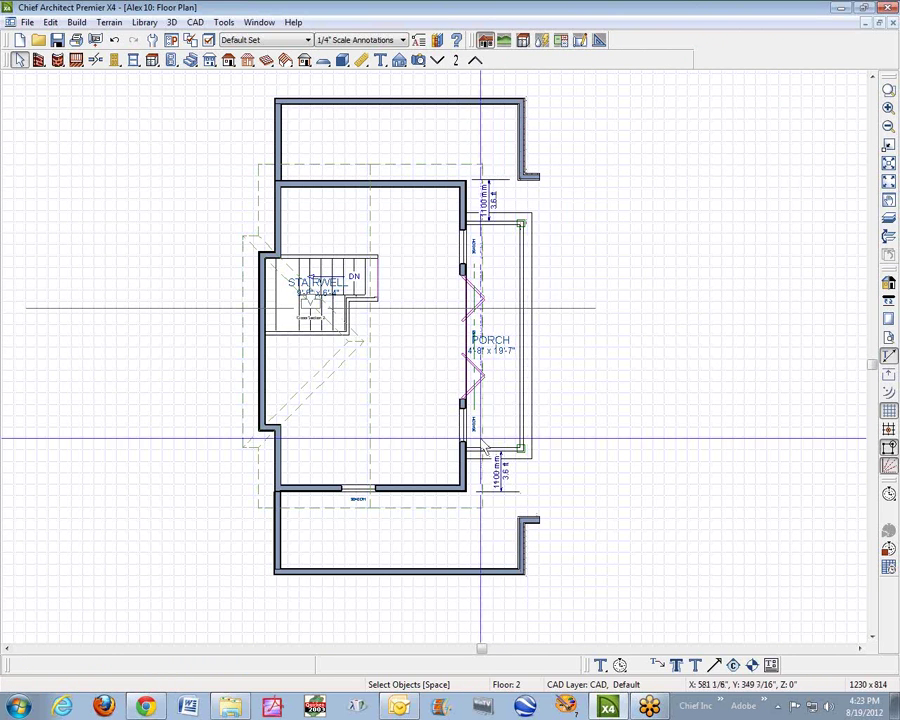
# Delete the triangular roof plane over the stairwell bump-out and stretch the two adjoining strip planes to its outer eave to fill the gap
pyautogui.click(291, 390)
pyautogui.press('Delete')
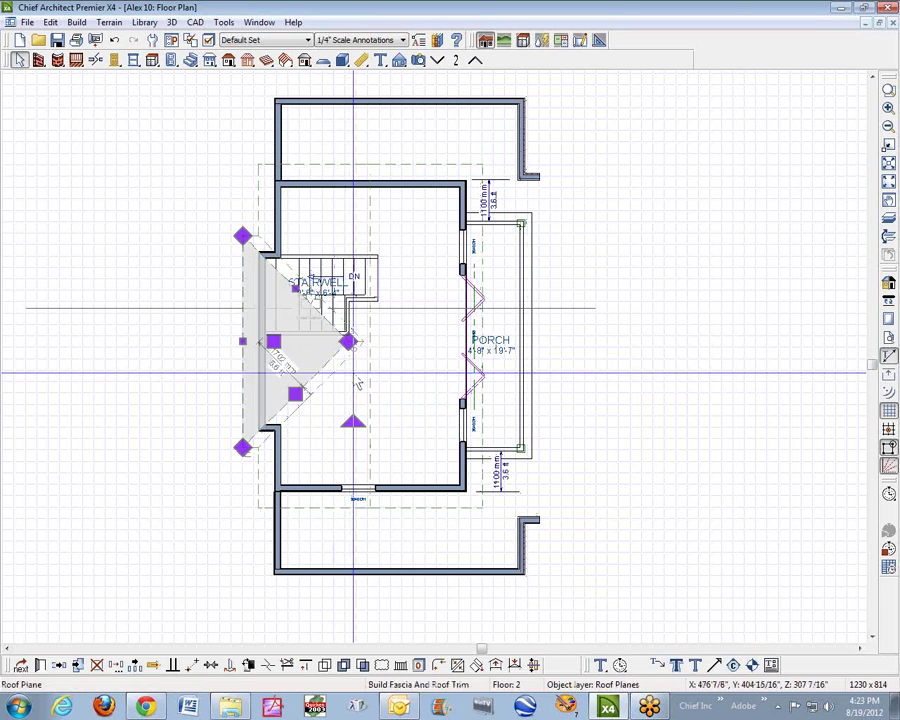
pyautogui.click(334, 366)
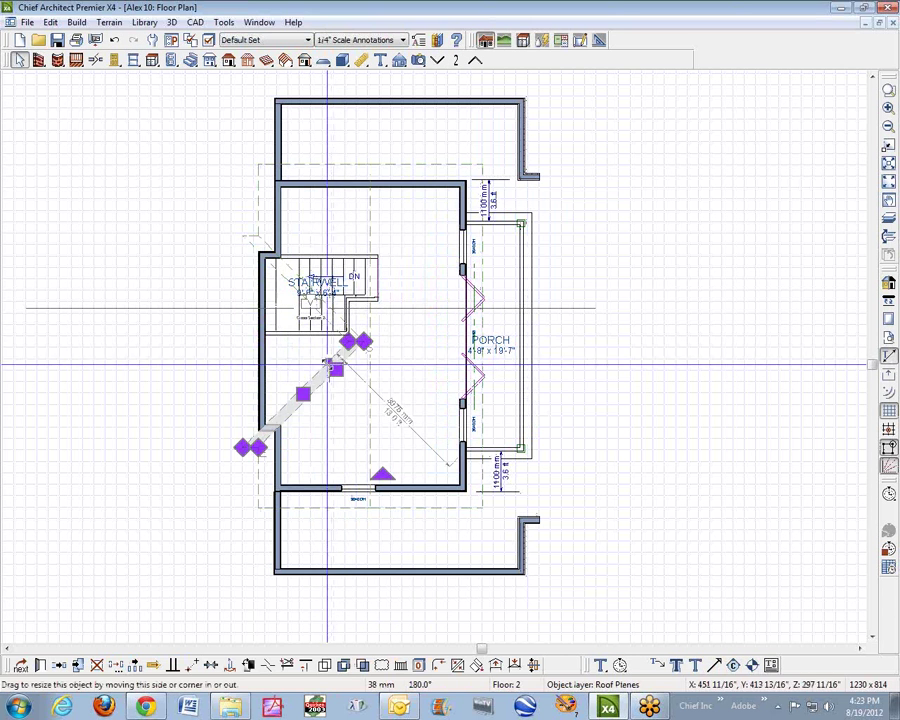
pyautogui.moveTo(341, 347); pyautogui.dragTo(247, 342)
pyautogui.press('Escape')
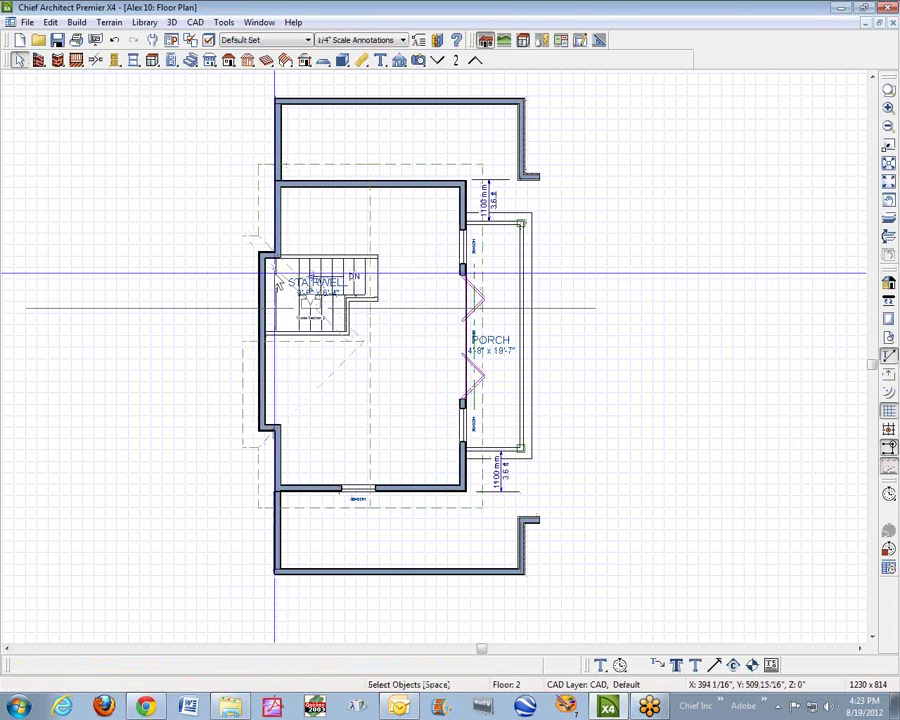
pyautogui.click(256, 241)
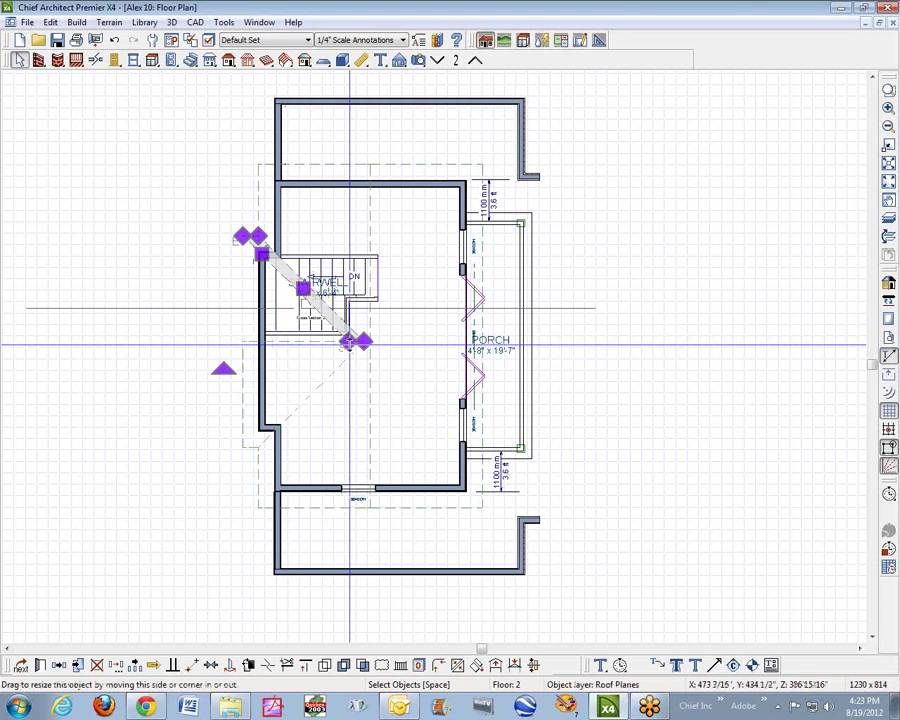
pyautogui.moveTo(352, 338); pyautogui.dragTo(251, 339)
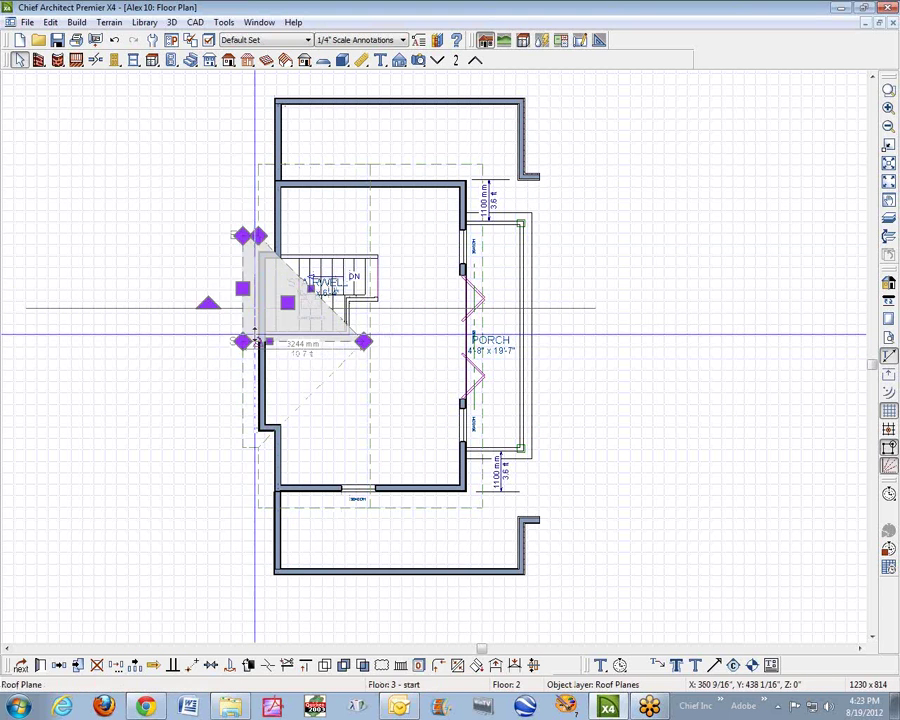
pyautogui.press('Escape')
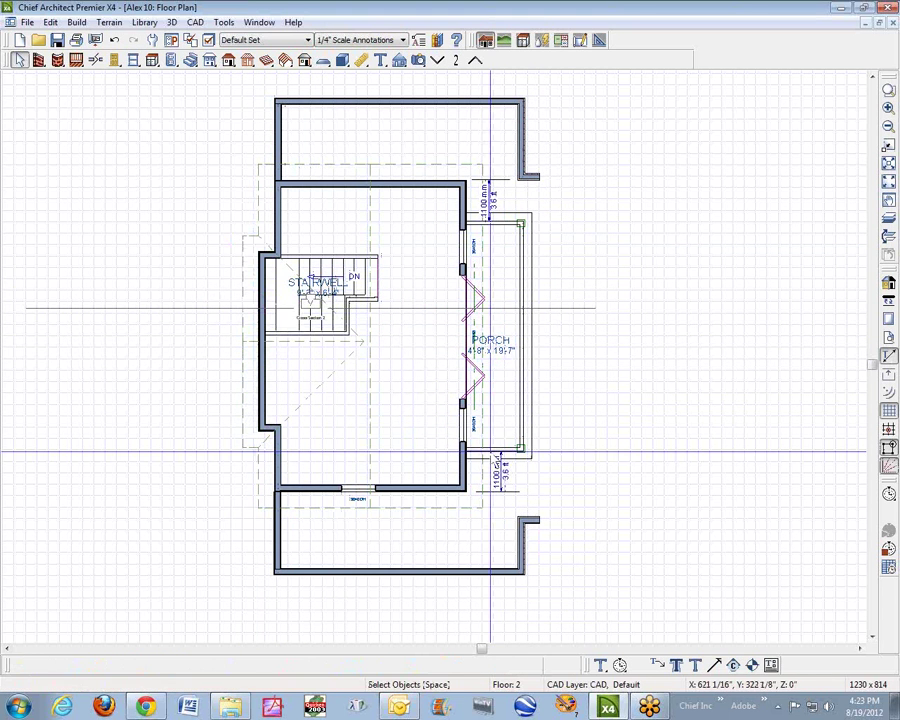
# Delete the polyline solid covering the second-floor porch
pyautogui.click(532, 454)
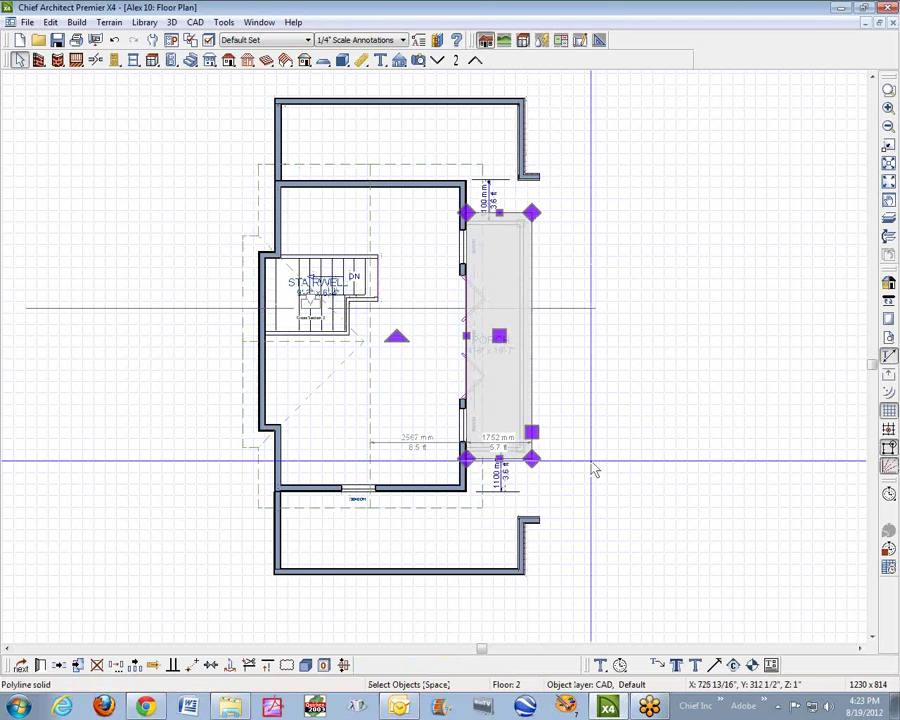
pyautogui.press('Delete')
pyautogui.click(478, 480)
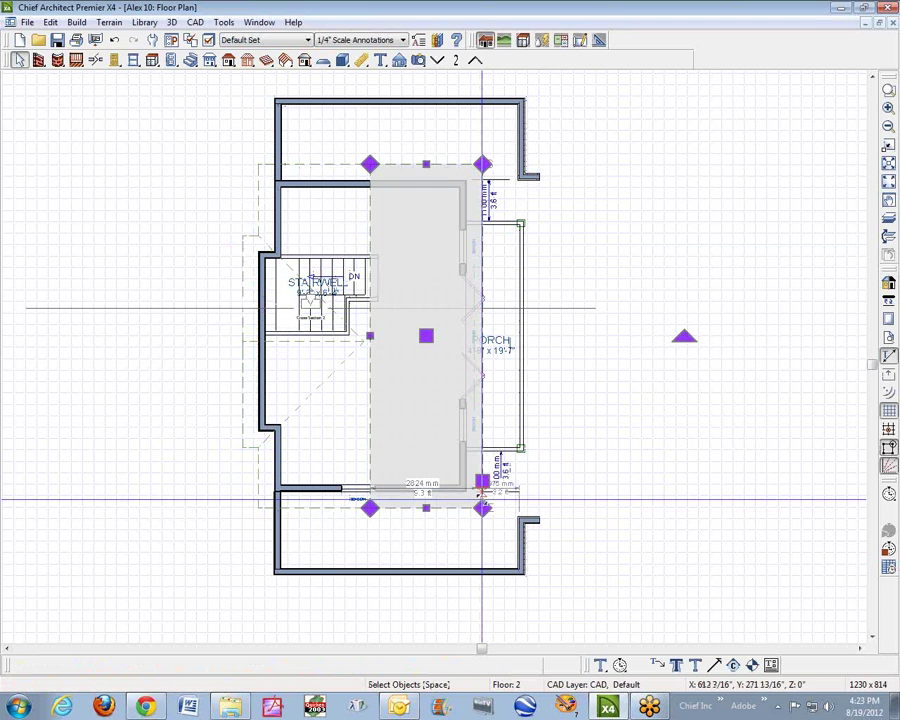
pyautogui.press('Delete')
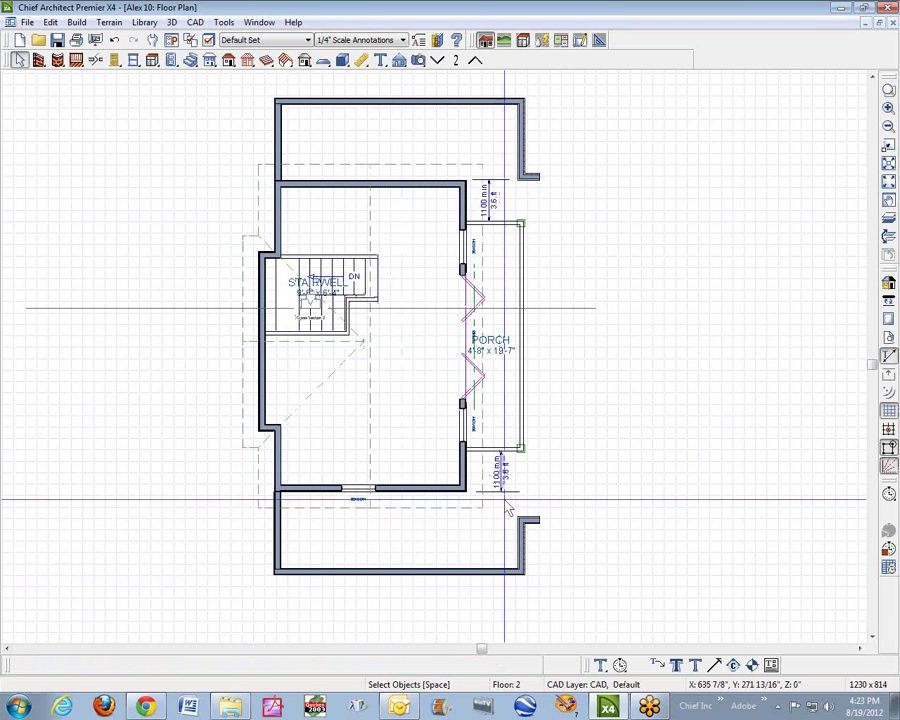
# Reset the second-floor porch's finished ceiling height to the floor default
pyautogui.doubleClick(503, 397)
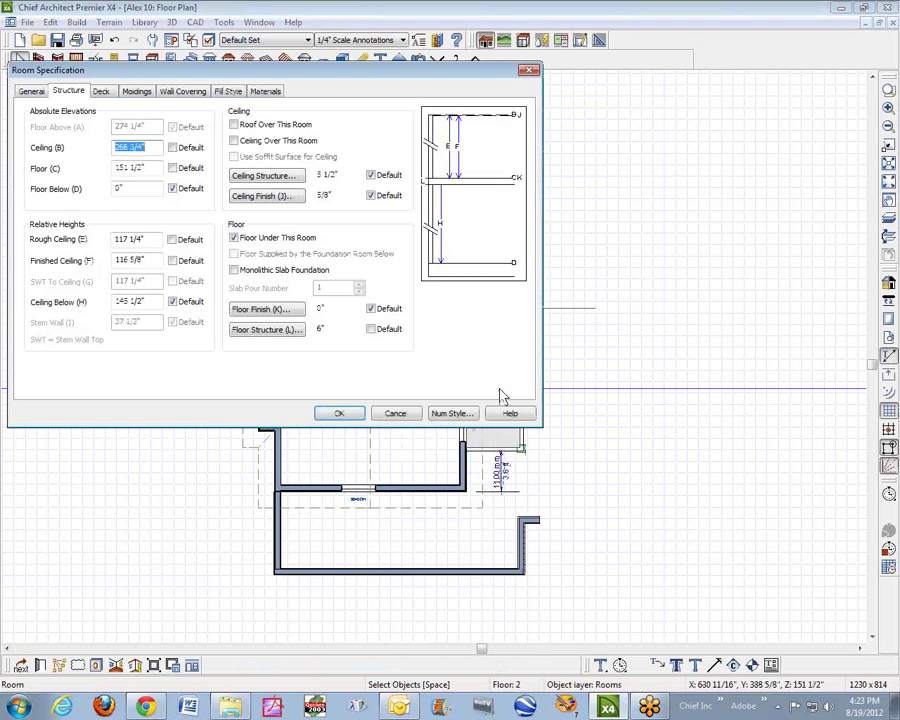
pyautogui.click(172, 260)
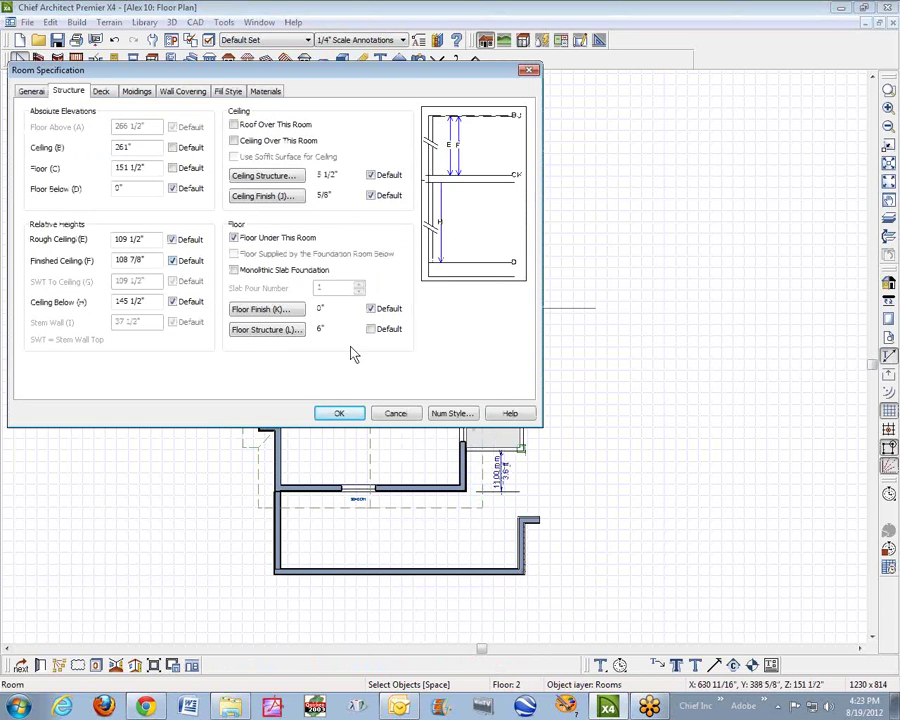
pyautogui.click(341, 415)
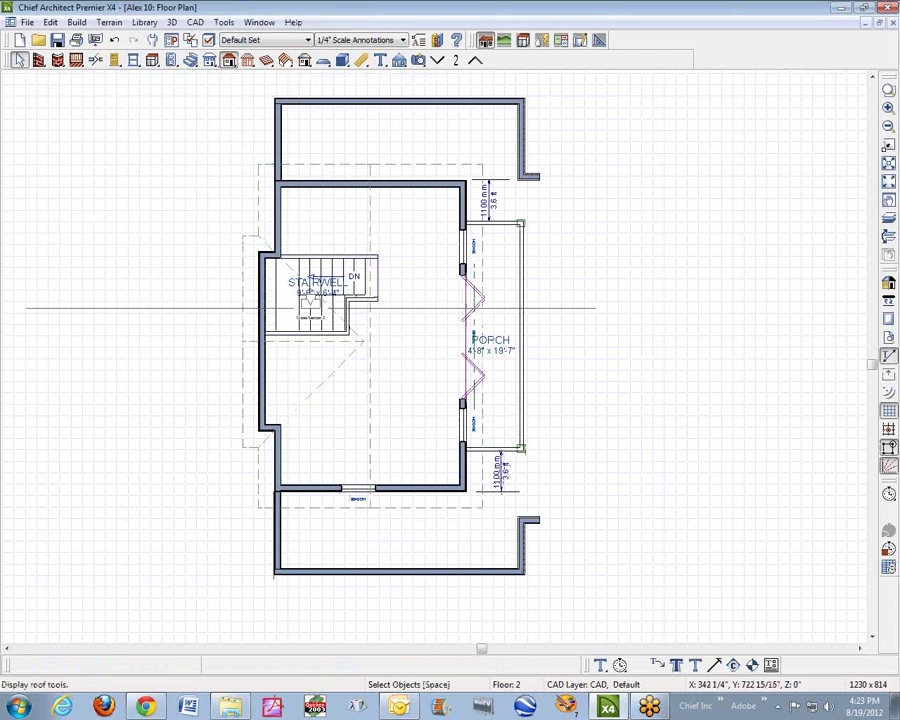
# Draw a roof plane over the porch with its baseline along the outer railing, sloping up toward the house
pyautogui.click(228, 60)
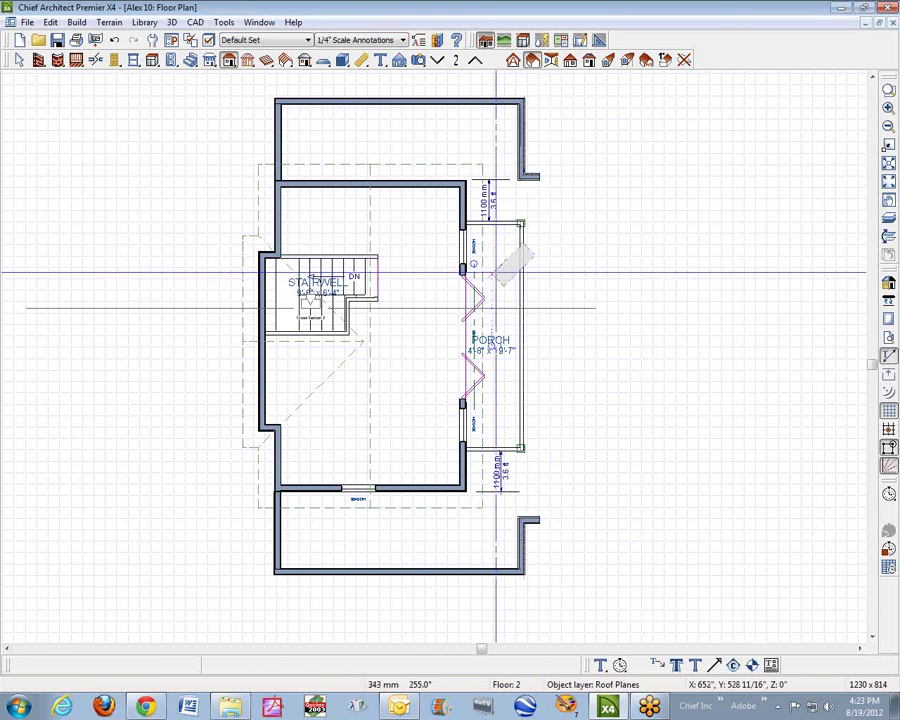
pyautogui.moveTo(496, 272); pyautogui.dragTo(496, 428)
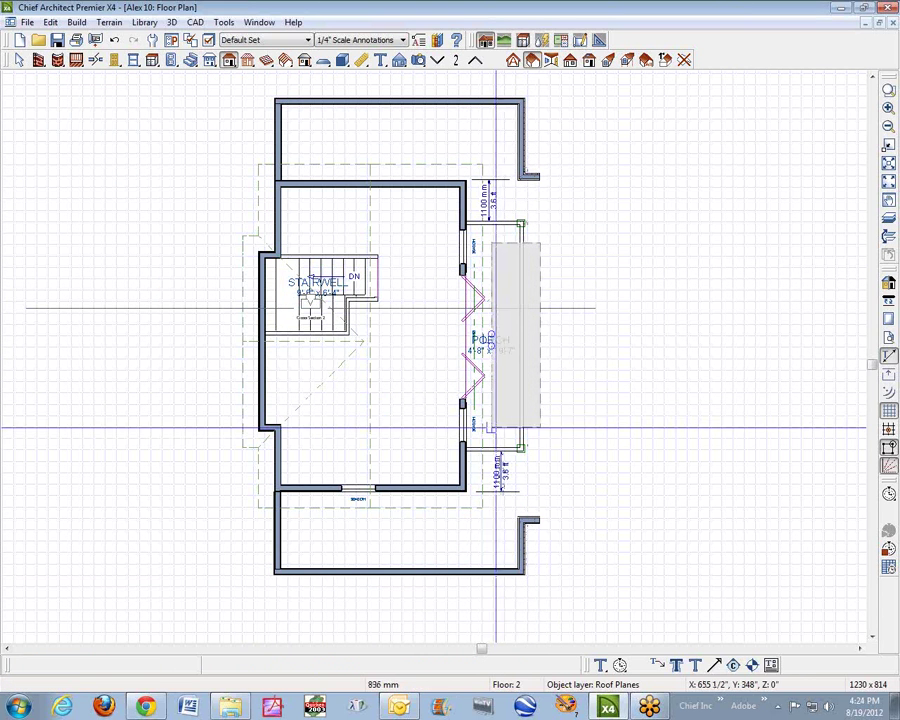
pyautogui.click(503, 419)
pyautogui.press('space')
# Try to join the porch roof plane's upper edge to the eave edge of the adjacent main roof plane
pyautogui.click(503, 419)
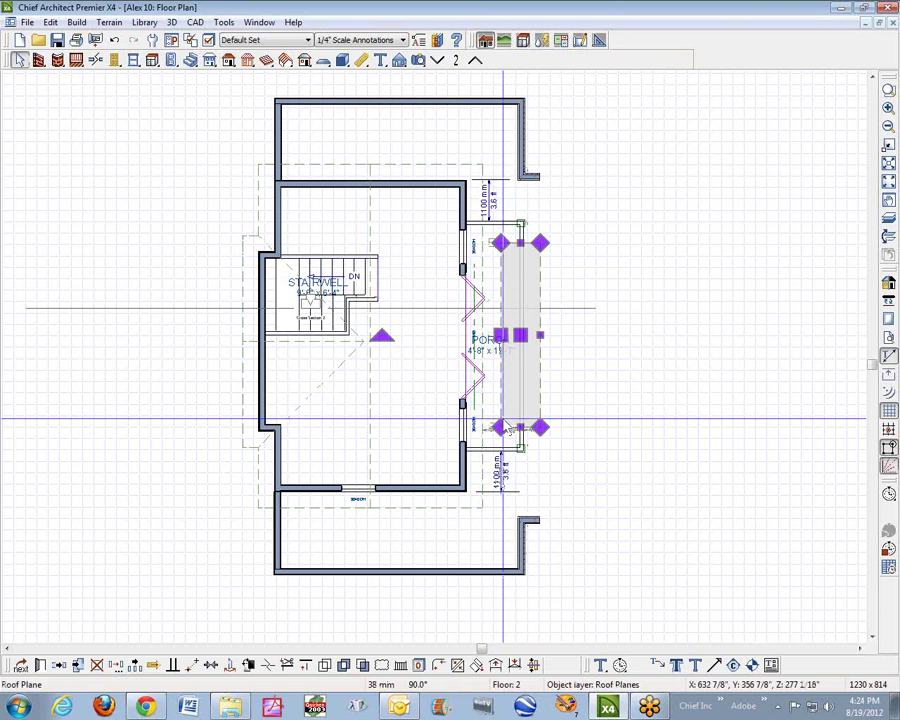
pyautogui.click(457, 665)
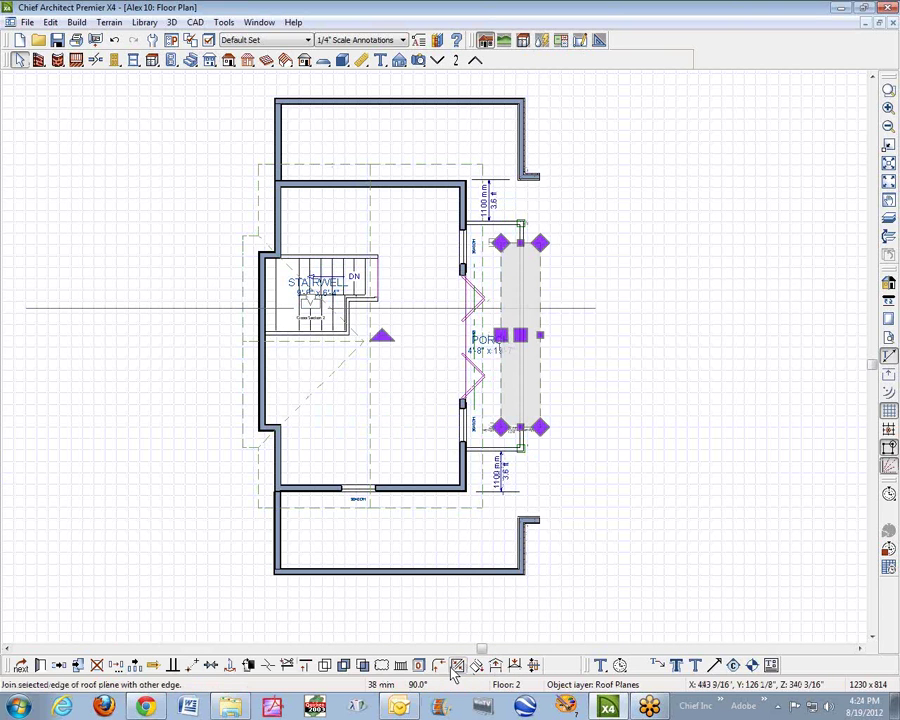
pyautogui.click(487, 411)
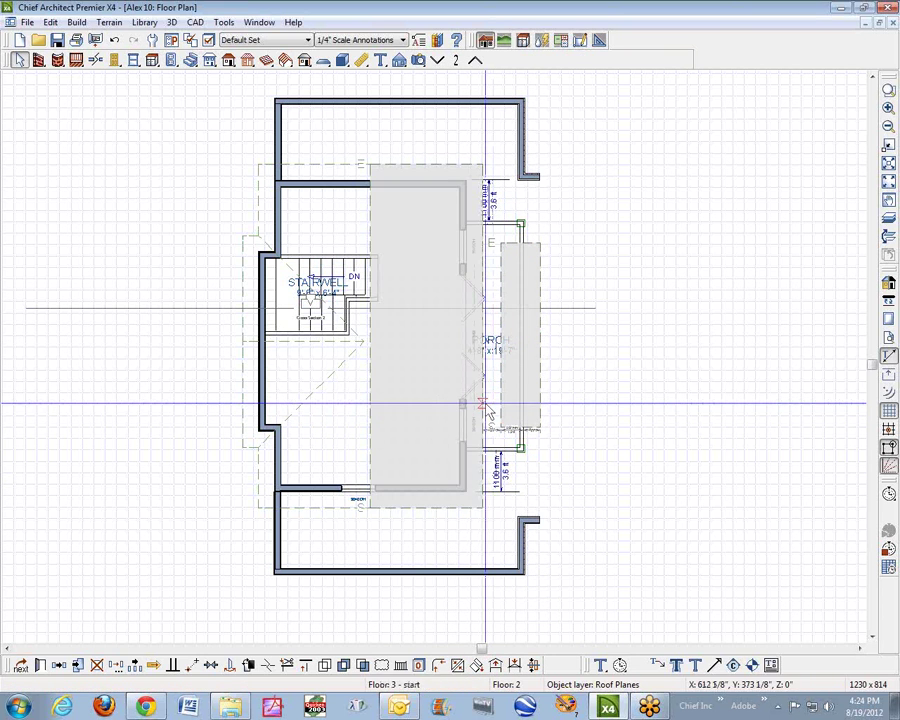
pyautogui.click(488, 409)
pyautogui.click(586, 414)
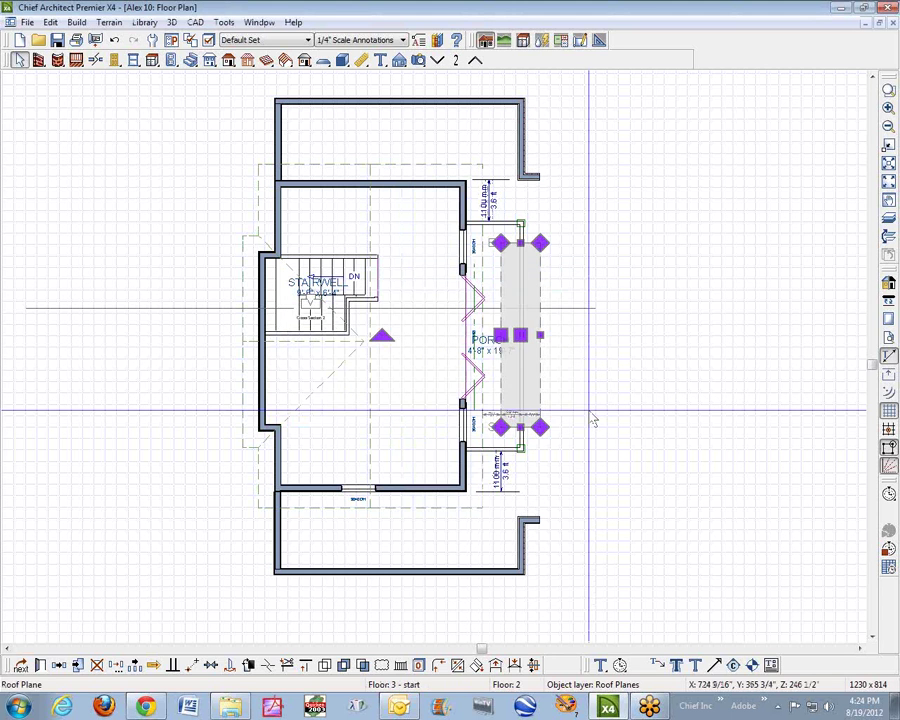
# Set the porch roof plane's pitch to 1 in 12 and try again to join it to the main roof plane's eave
pyautogui.doubleClick(546, 418)
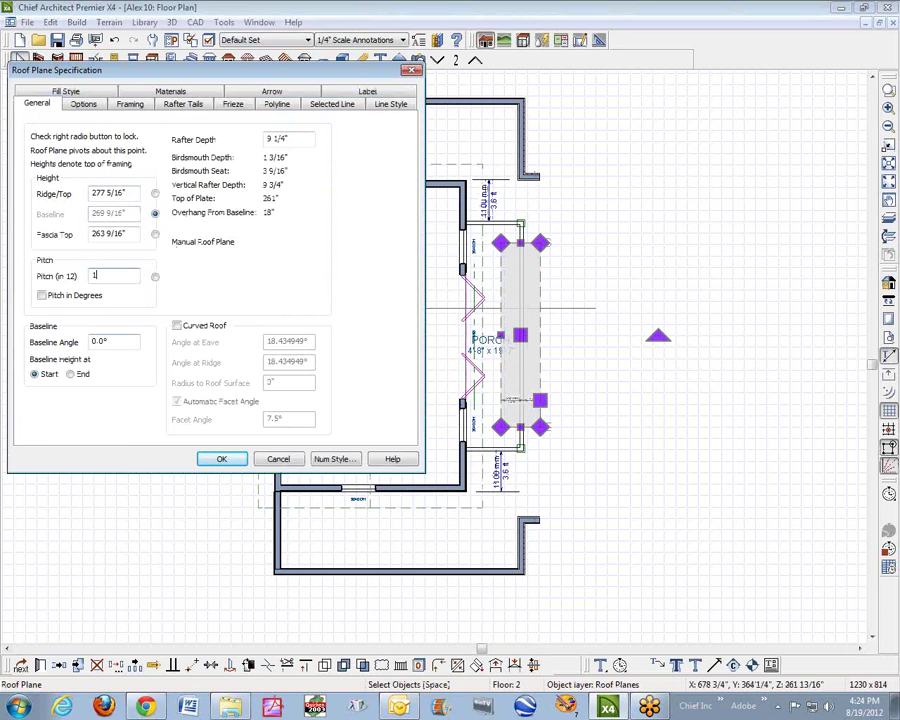
pyautogui.click(219, 460)
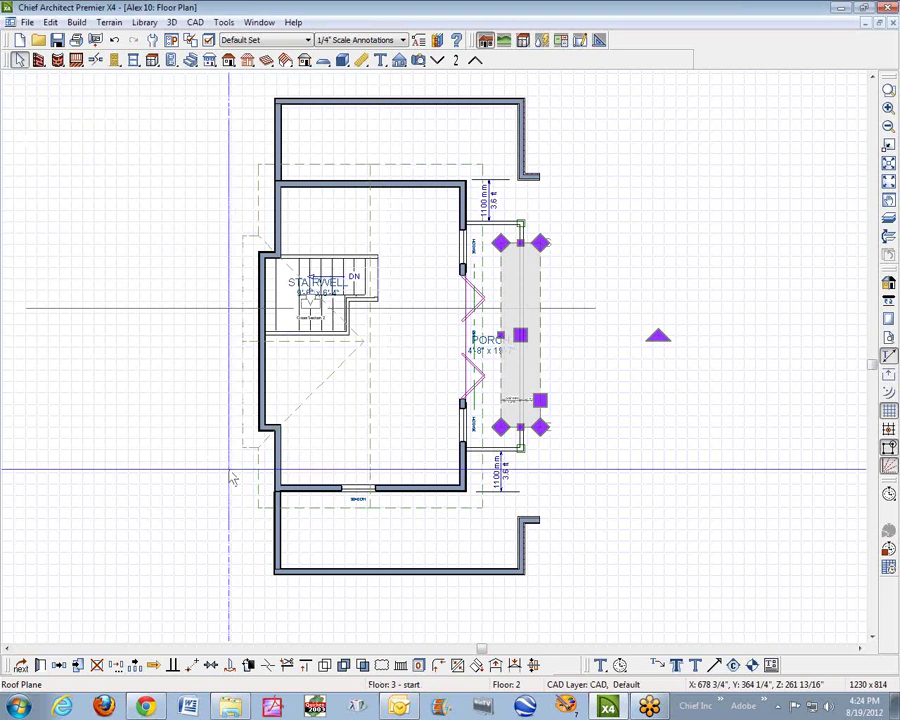
pyautogui.click(458, 665)
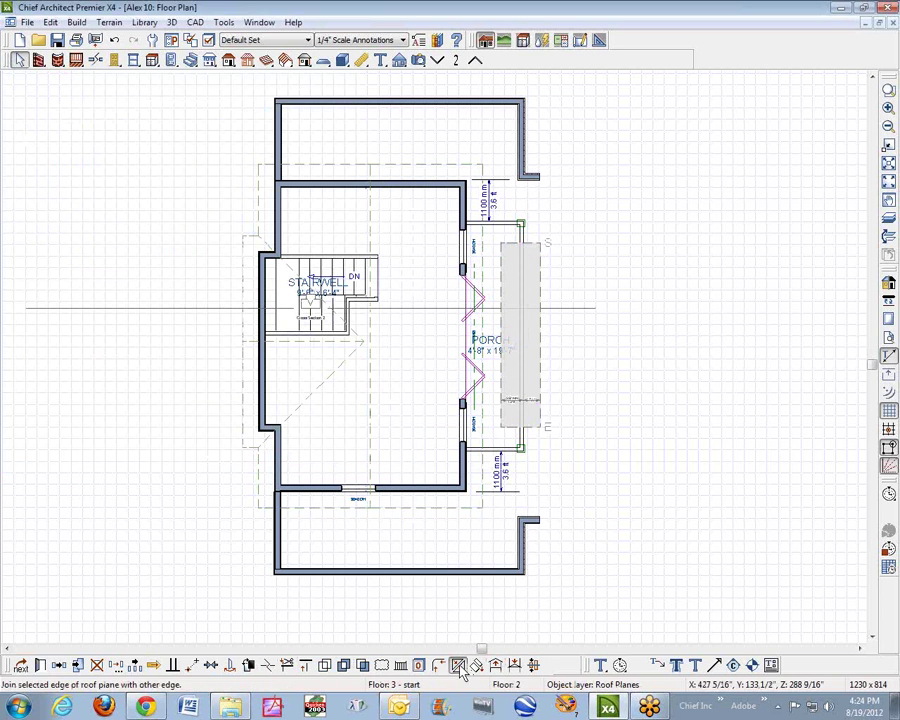
pyautogui.click(488, 510)
pyautogui.click(580, 409)
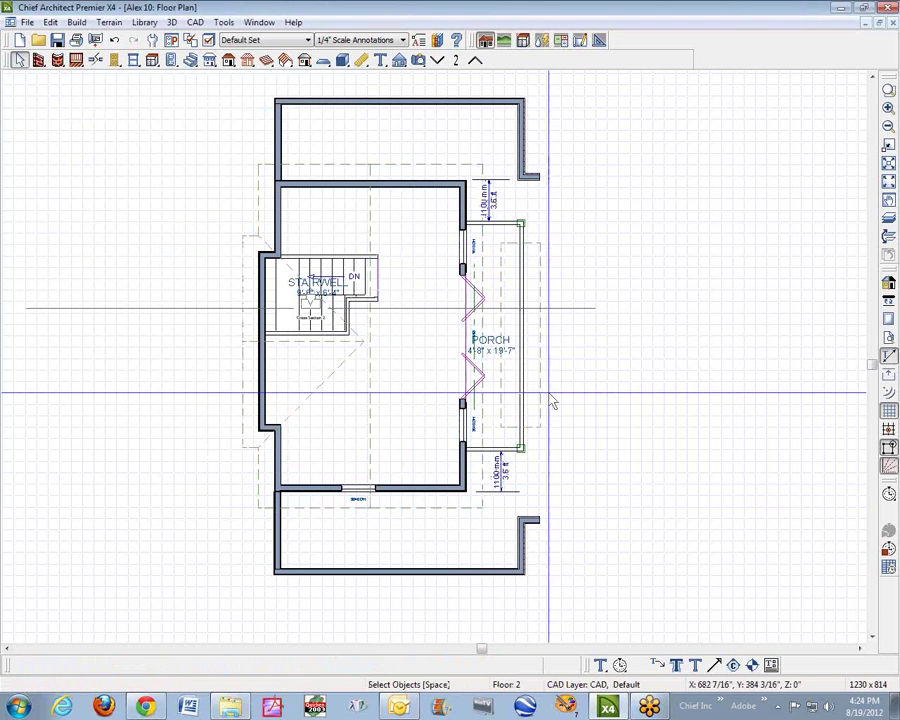
# Close the Cross Section 2 view and generate a perspective full overview of the house to inspect the new porch roof
pyautogui.hotkey('ctrl', 'Tab')
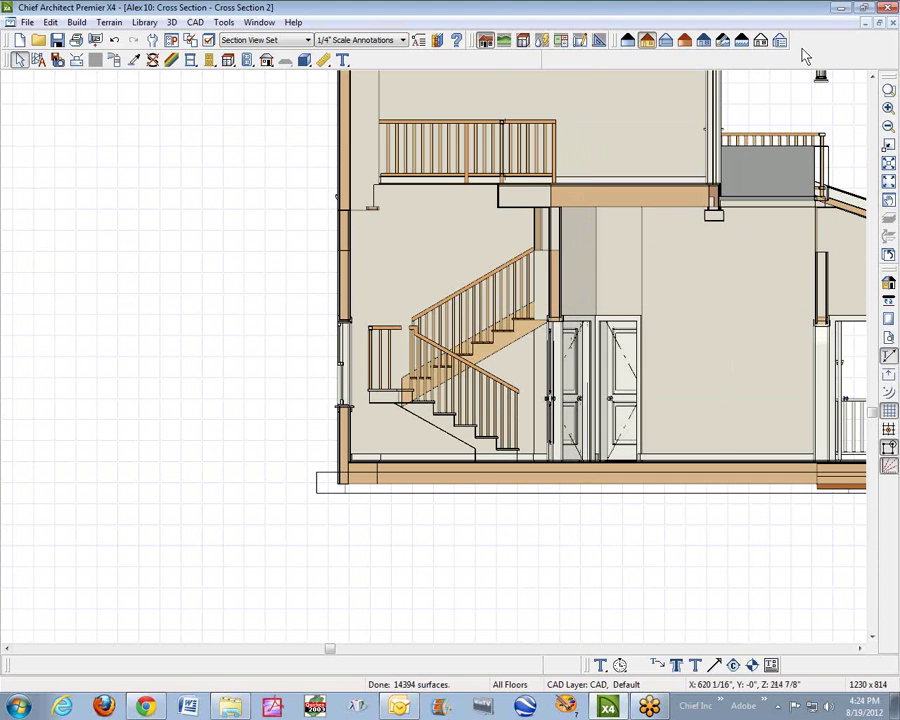
pyautogui.click(893, 23)
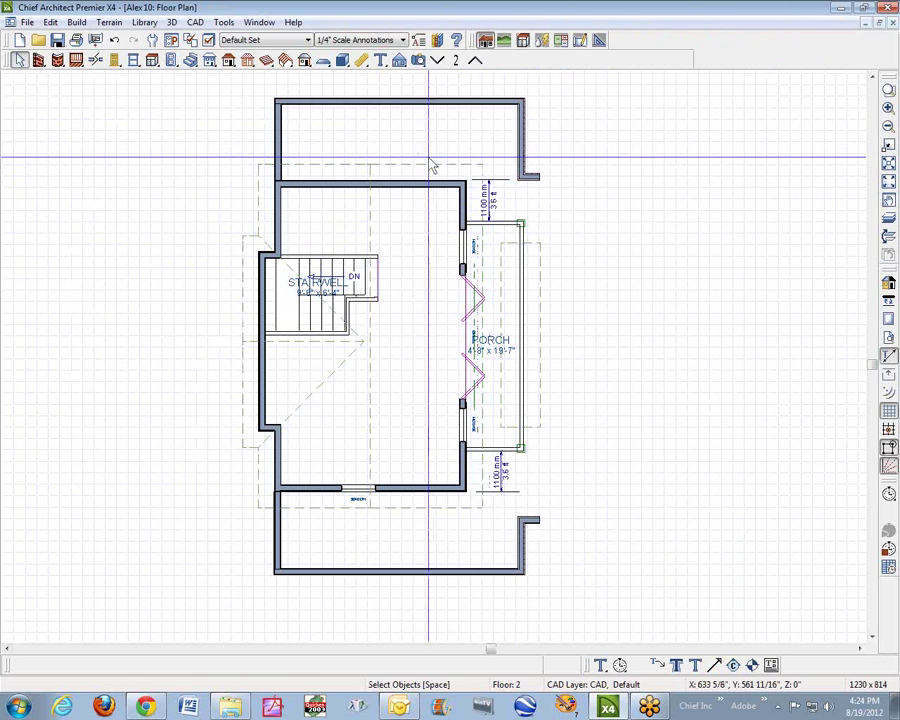
pyautogui.click(418, 61)
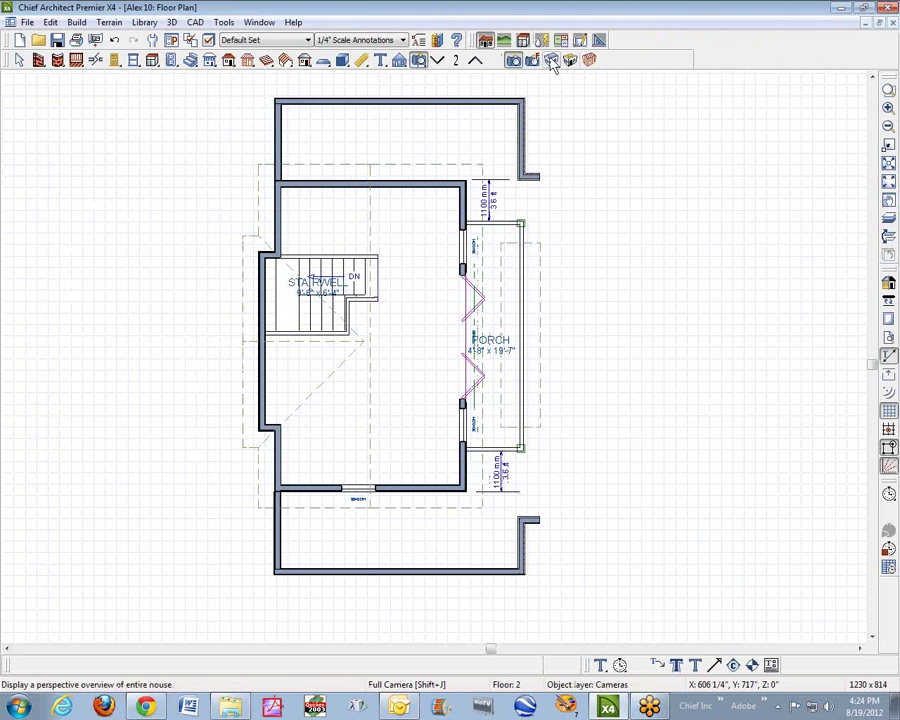
pyautogui.click(552, 62)
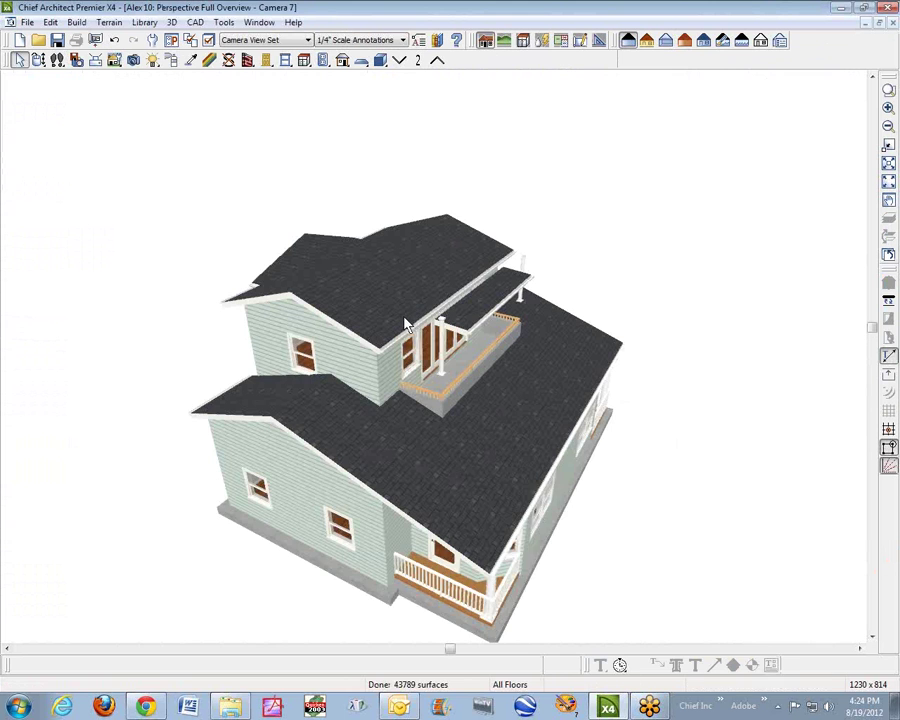
# Stretch the near end of the porch roof plane in the overview so it extends beyond the corner post
pyautogui.scroll(3, 420, 375)
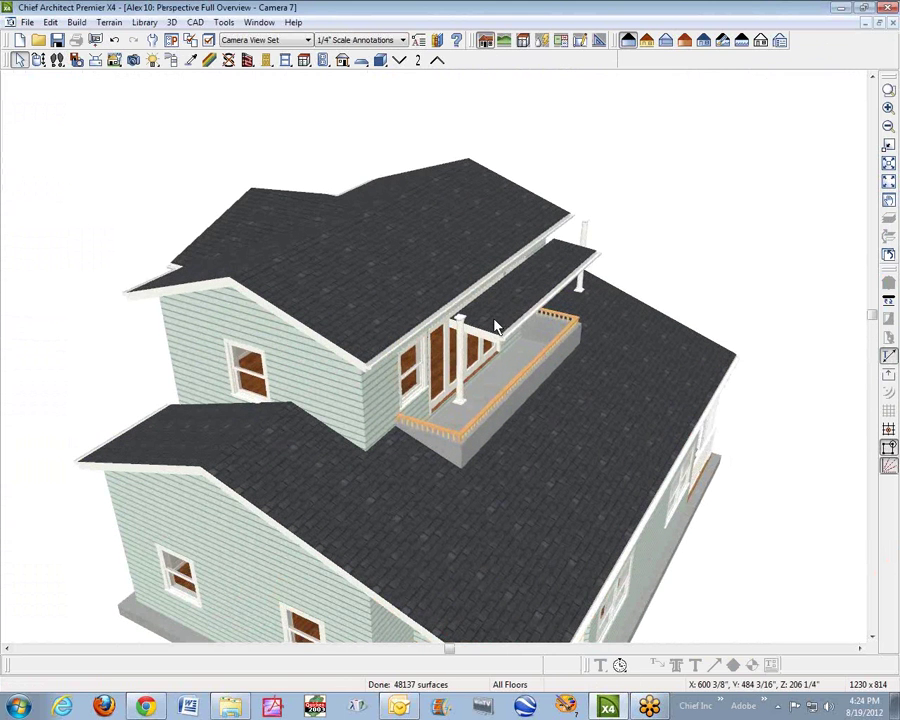
pyautogui.click(495, 326)
pyautogui.moveTo(474, 326); pyautogui.dragTo(430, 382)
pyautogui.press('Escape')
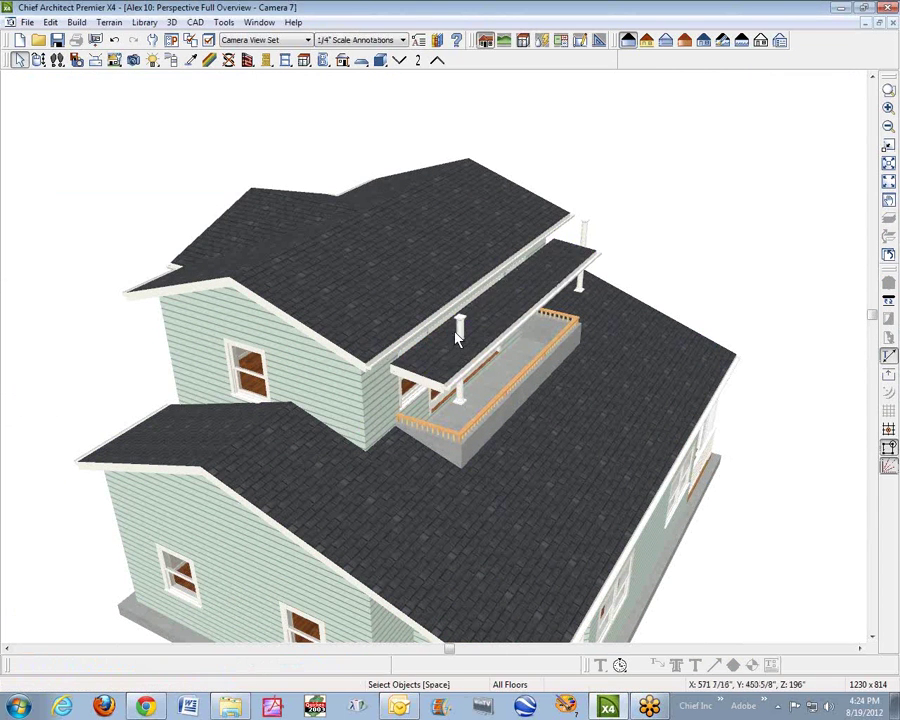
pyautogui.click(450, 349)
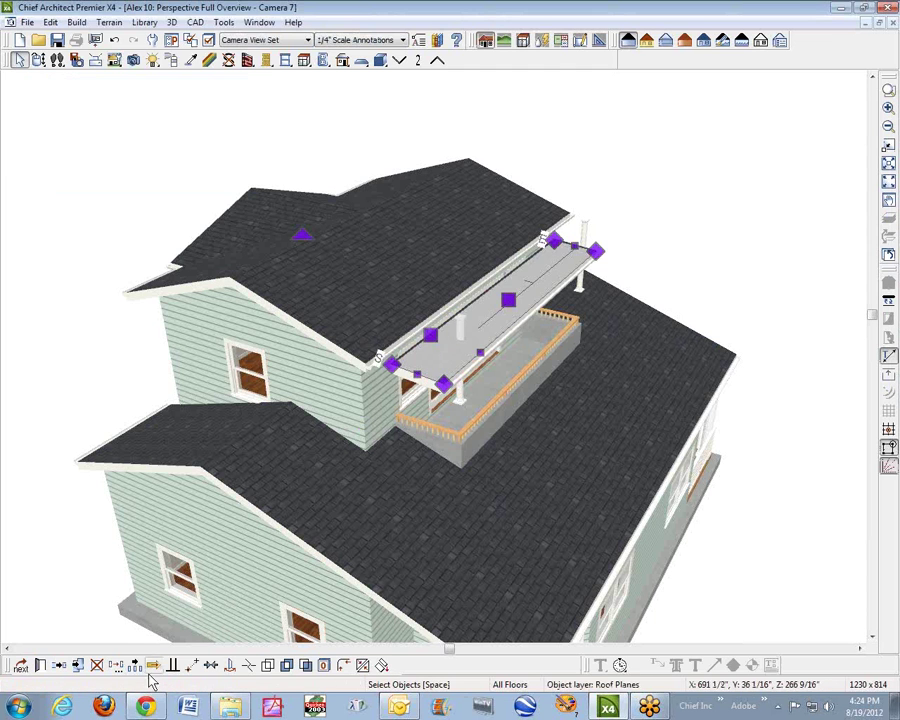
pyautogui.press('Escape')
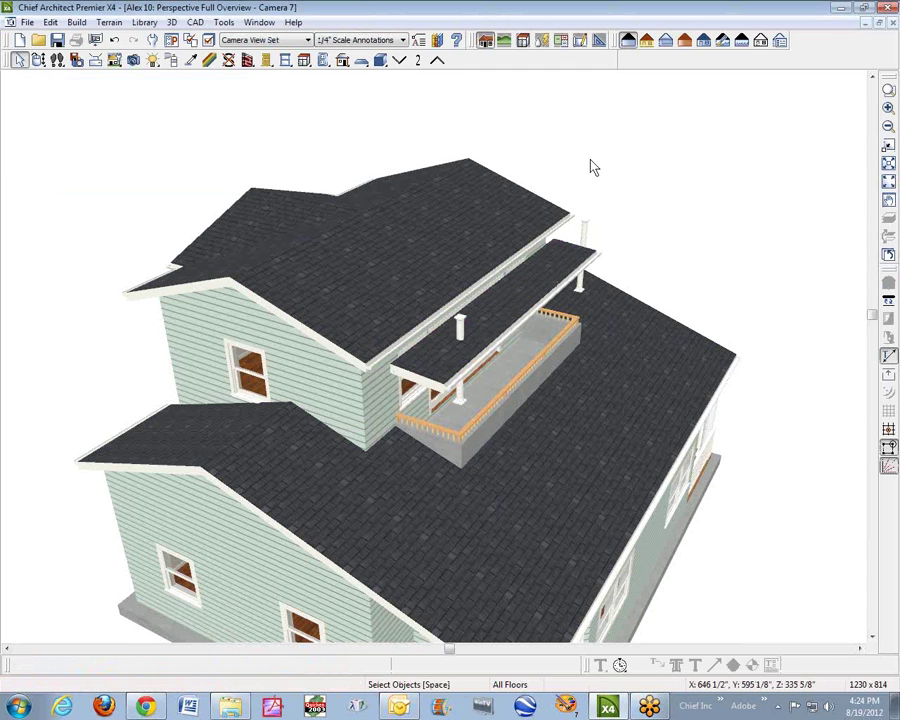
# Join the porch roof plane's upper edge to the main roof plane's eave, working from a view facing the porch
pyautogui.click(115, 61)
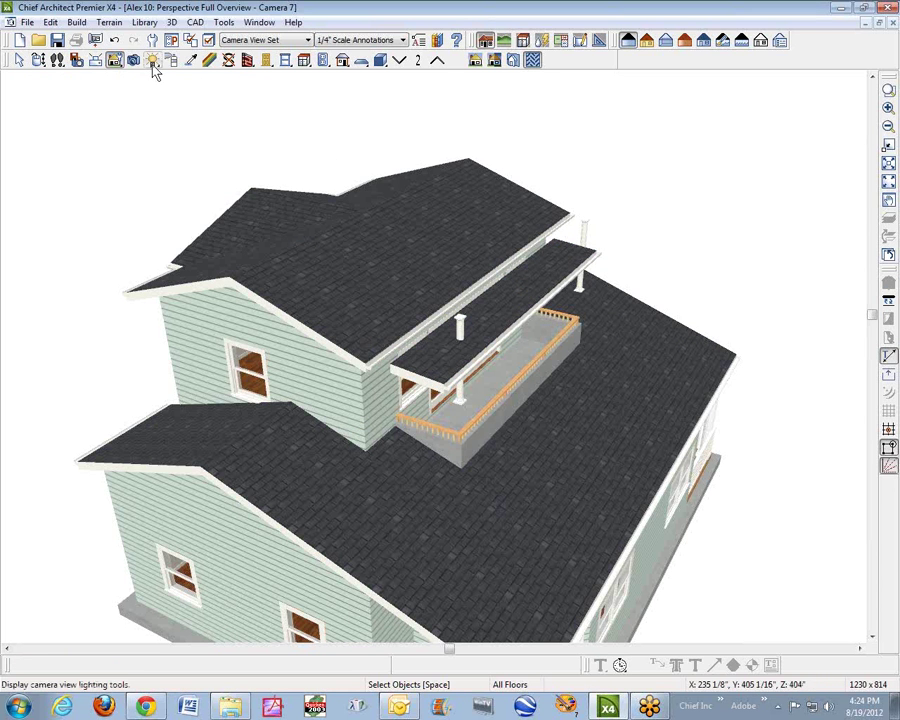
pyautogui.click(38, 61)
pyautogui.moveTo(441, 172); pyautogui.dragTo(454, 300)
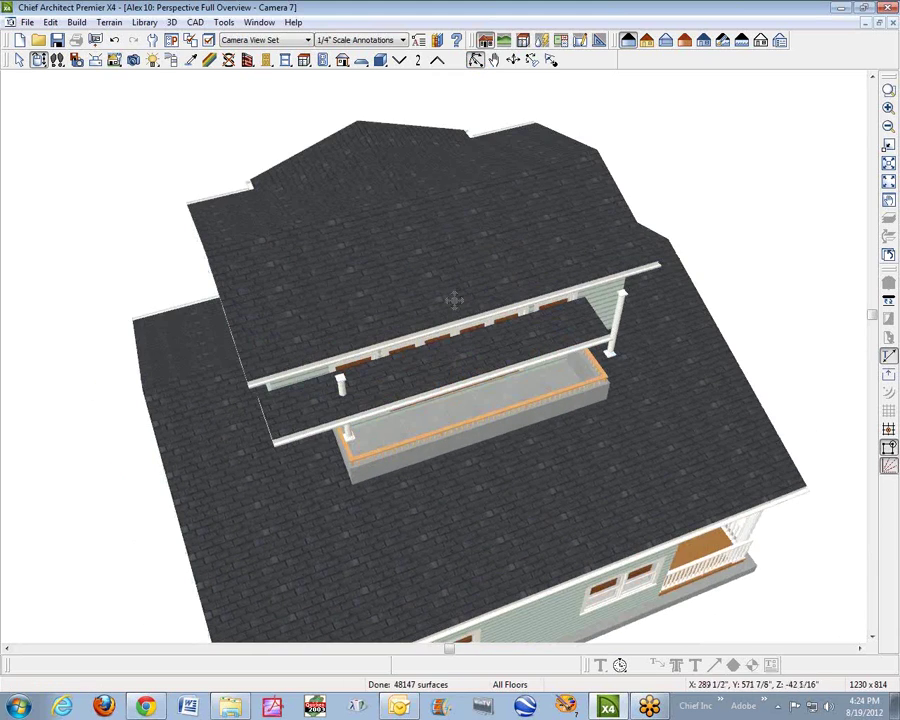
pyautogui.press('space')
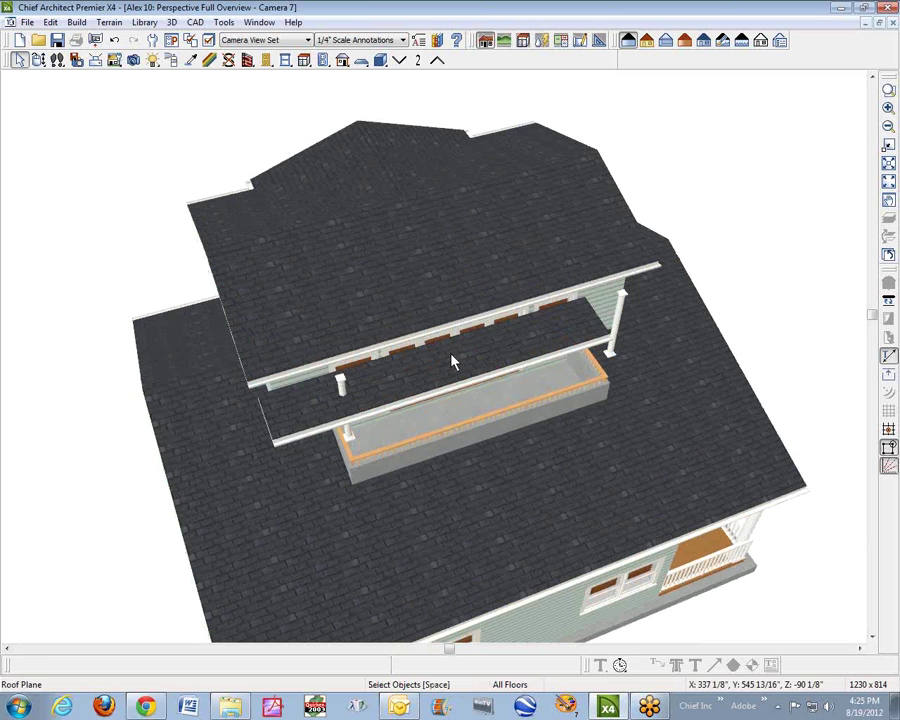
pyautogui.click(454, 361)
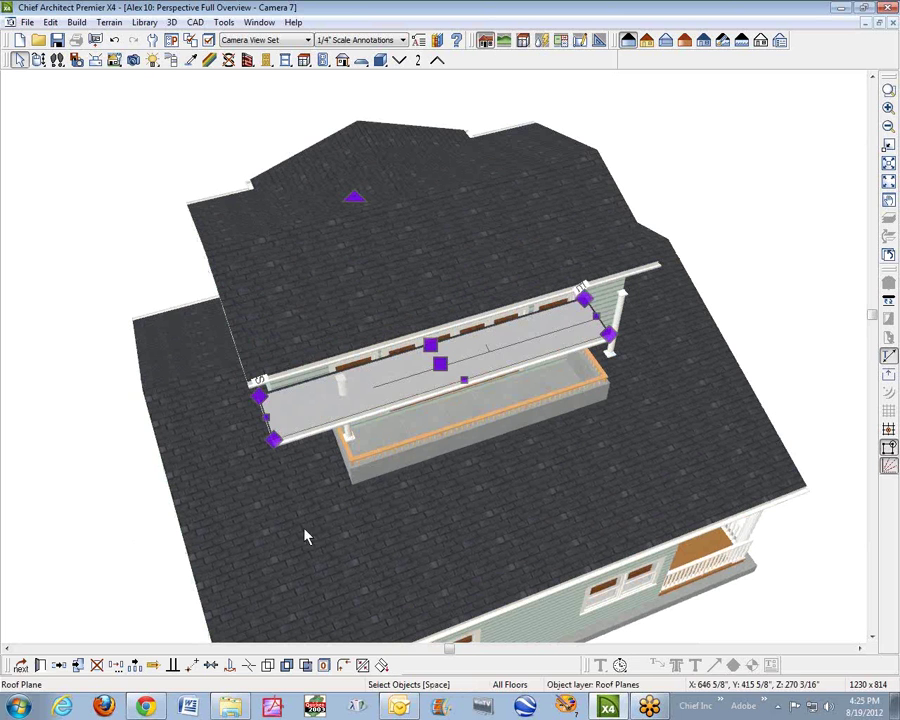
pyautogui.click(365, 667)
pyautogui.click(467, 322)
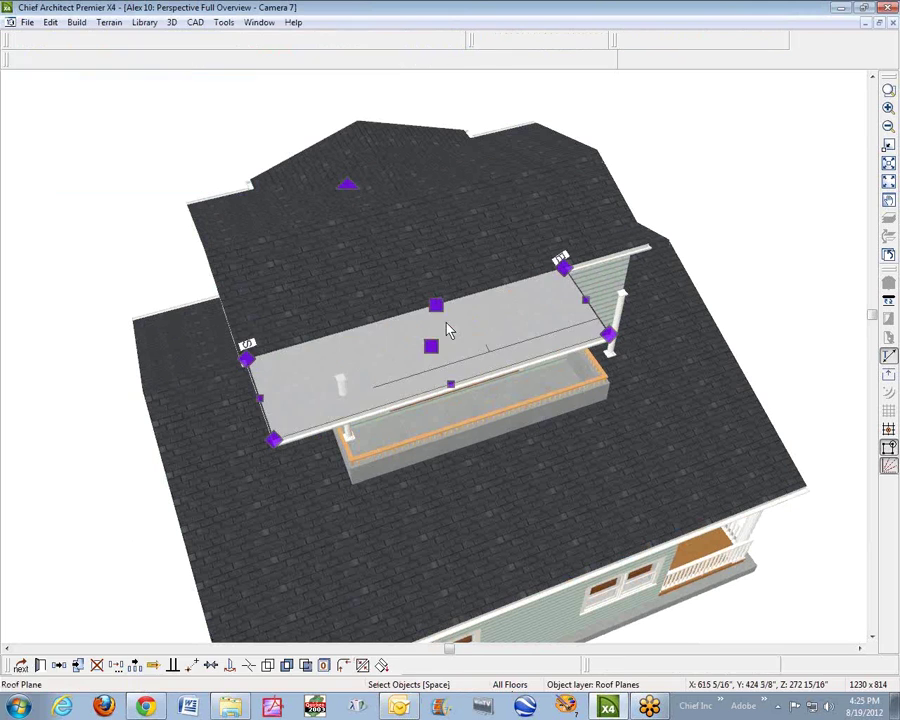
pyautogui.press('Escape')
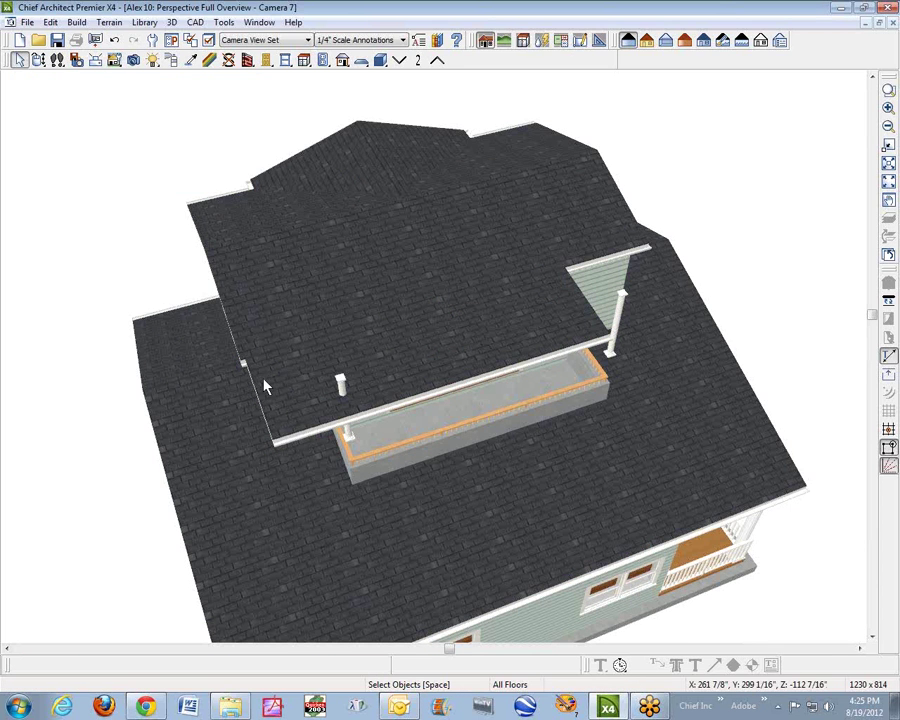
# In the floor plan, adjust both end edges of the porch roof plane to sit slightly outside the porch's side railings
pyautogui.hotkey('ctrl', 'Tab')
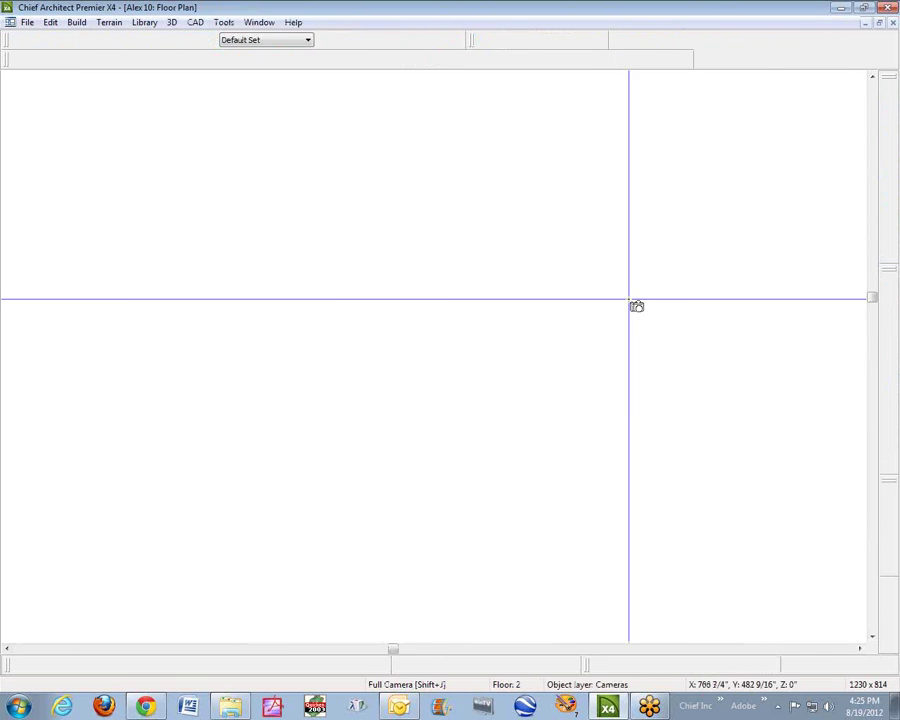
pyautogui.press('space')
pyautogui.scroll(2, 615, 319)
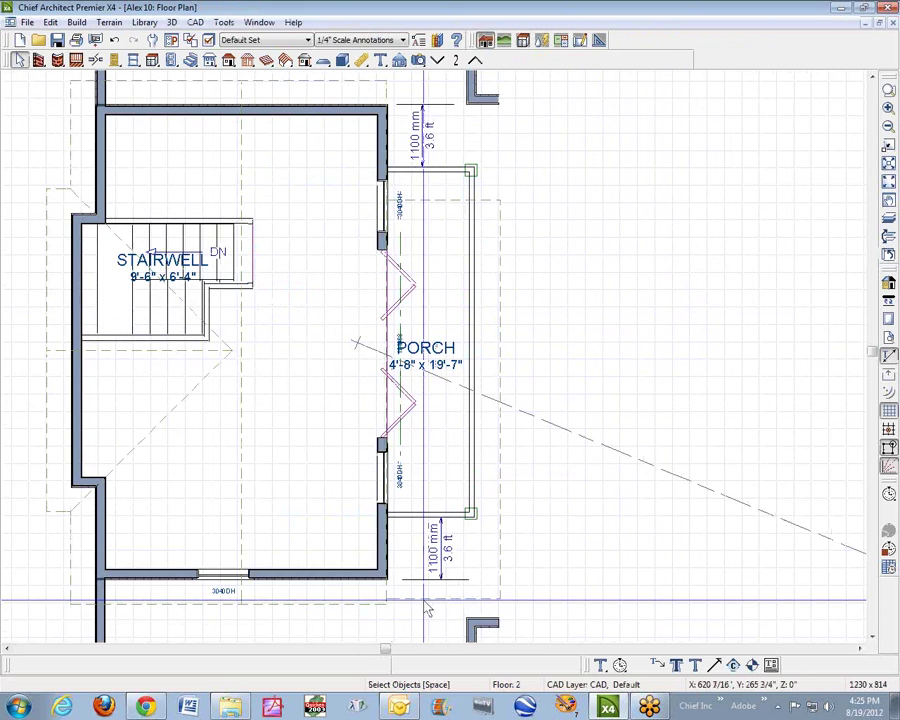
pyautogui.click(424, 599)
pyautogui.moveTo(424, 599); pyautogui.dragTo(470, 535)
pyautogui.click(527, 443)
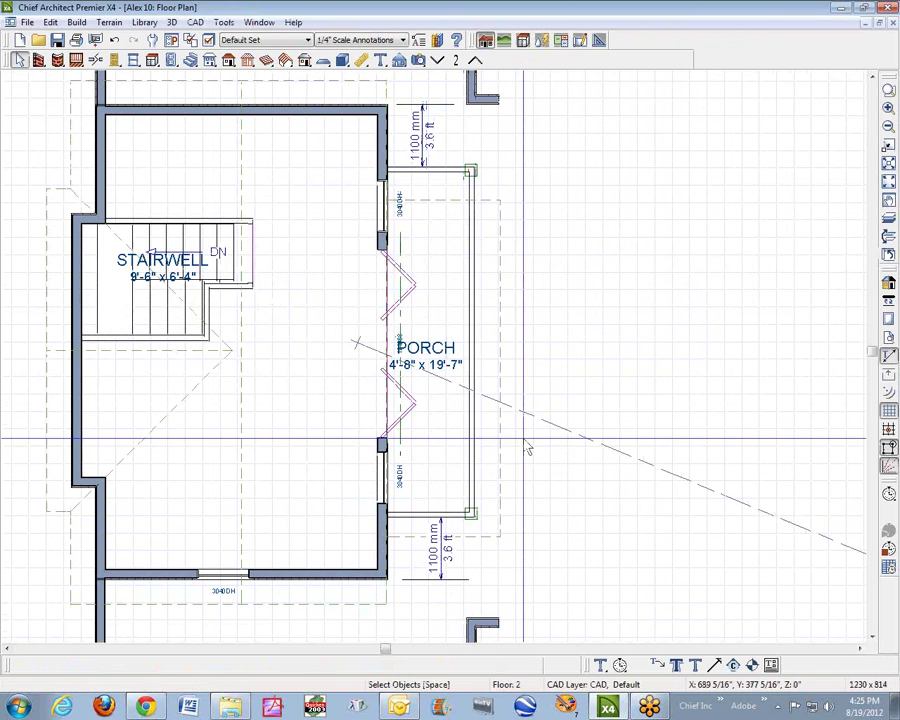
pyautogui.click(438, 201)
pyautogui.moveTo(440, 201); pyautogui.dragTo(457, 148)
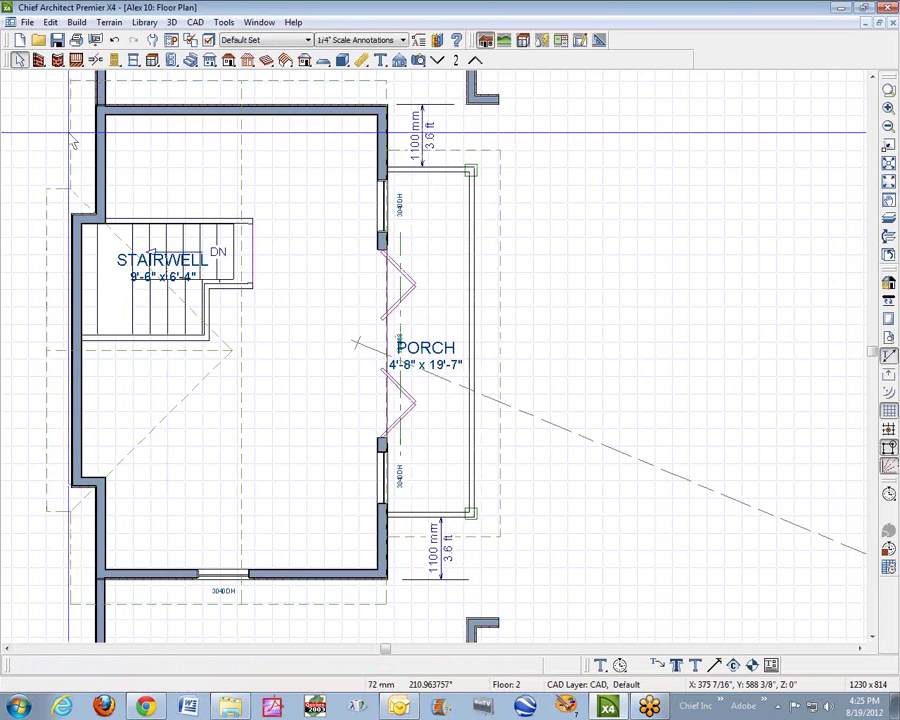
# Check the main roof planes' eave overhang dimension as a reference for the porch roof
pyautogui.click(75, 150)
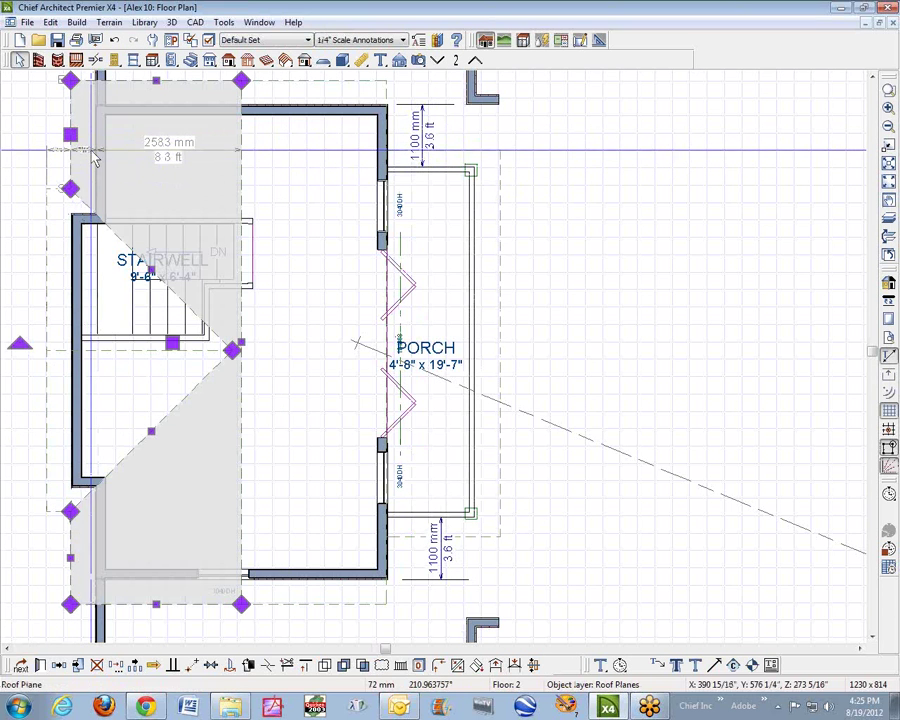
pyautogui.click(85, 155)
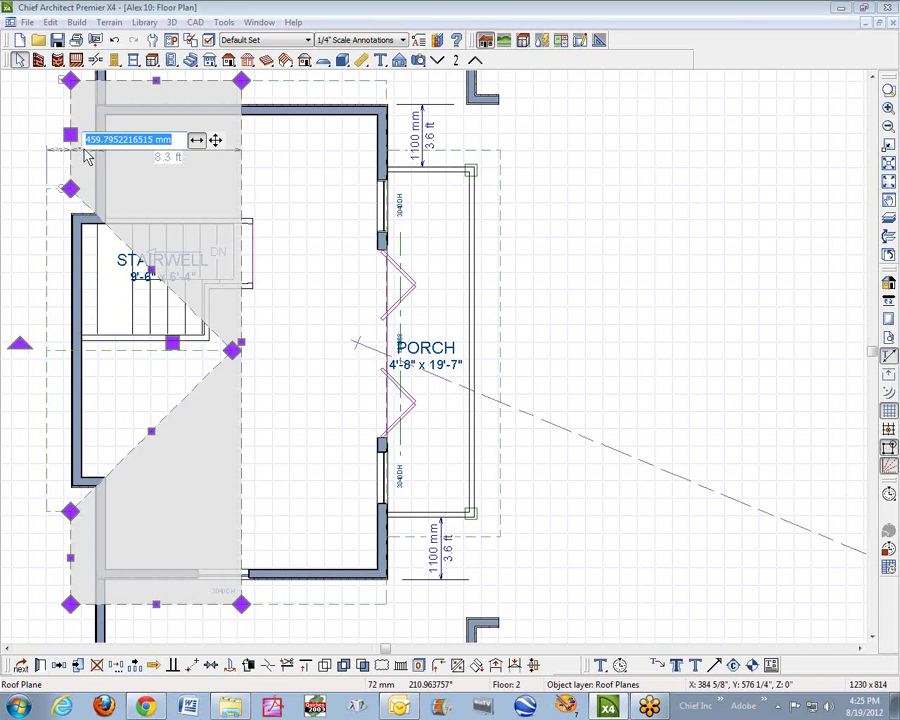
pyautogui.press('Escape')
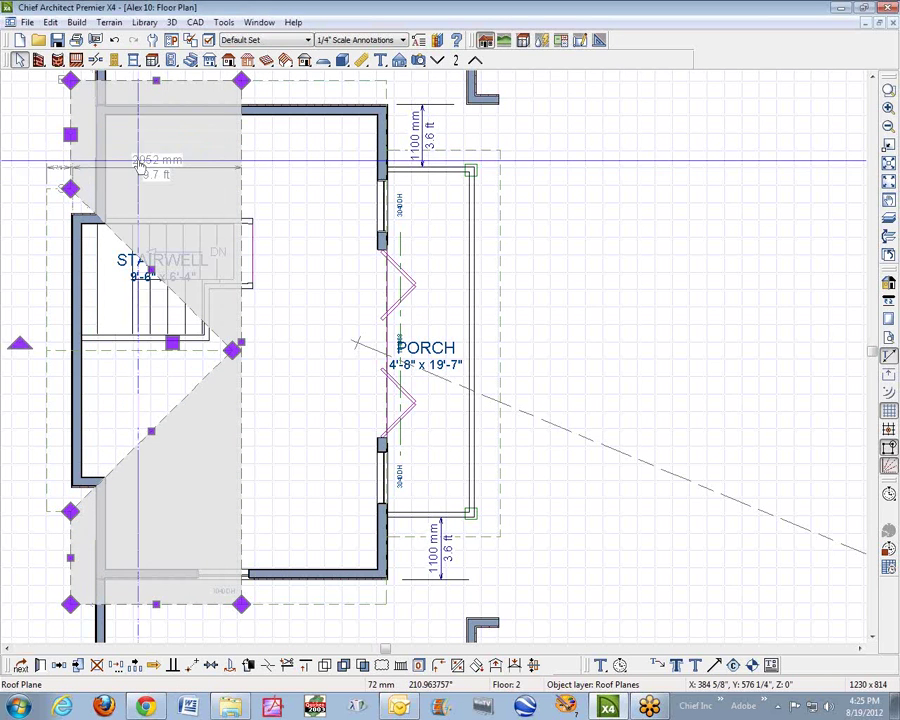
pyautogui.click(571, 175)
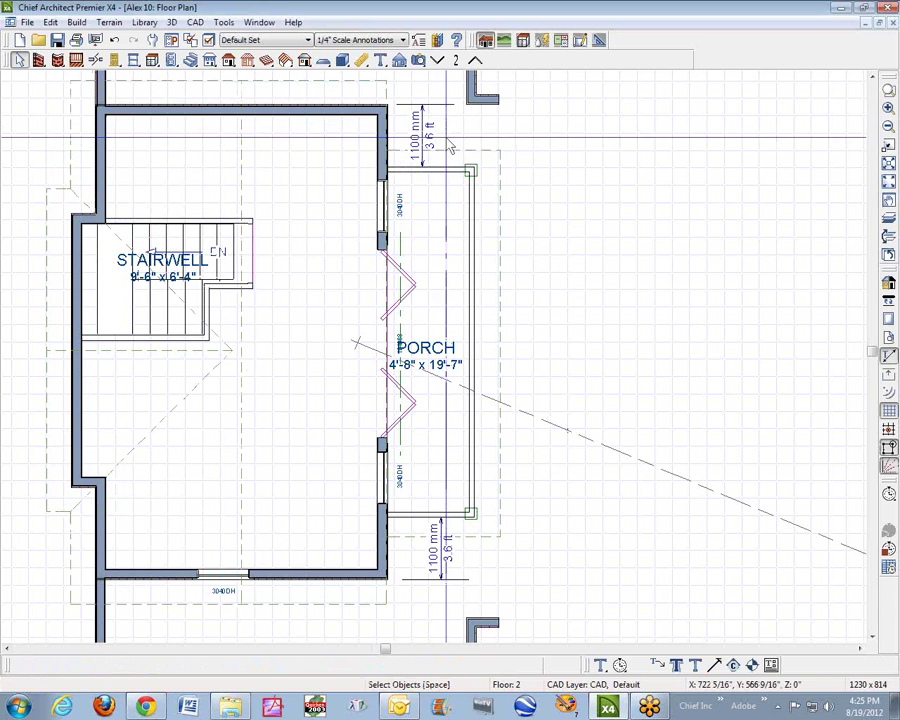
pyautogui.click(388, 94)
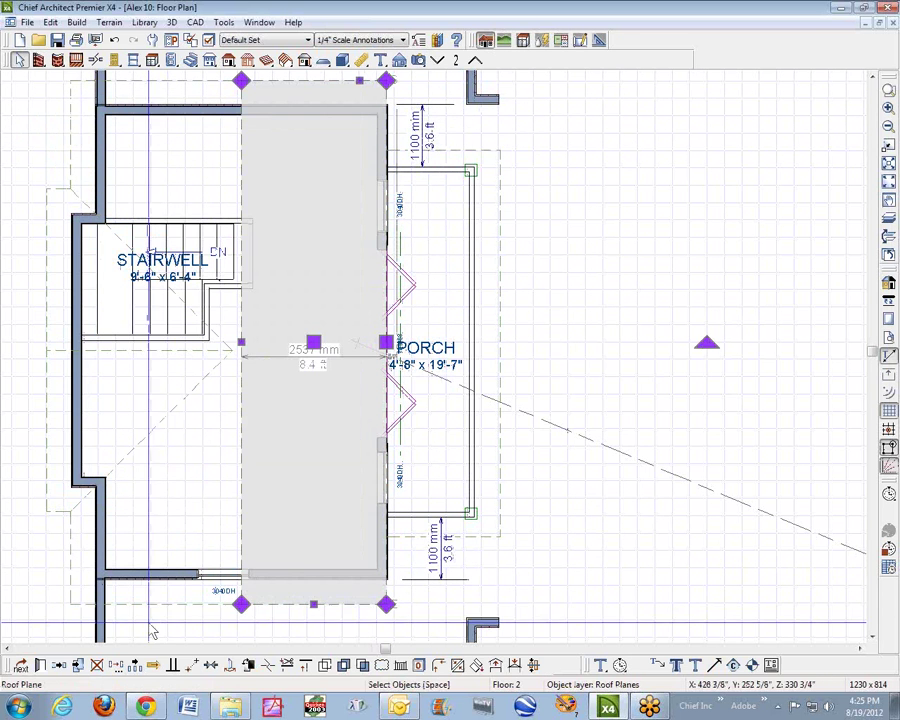
pyautogui.click(203, 637)
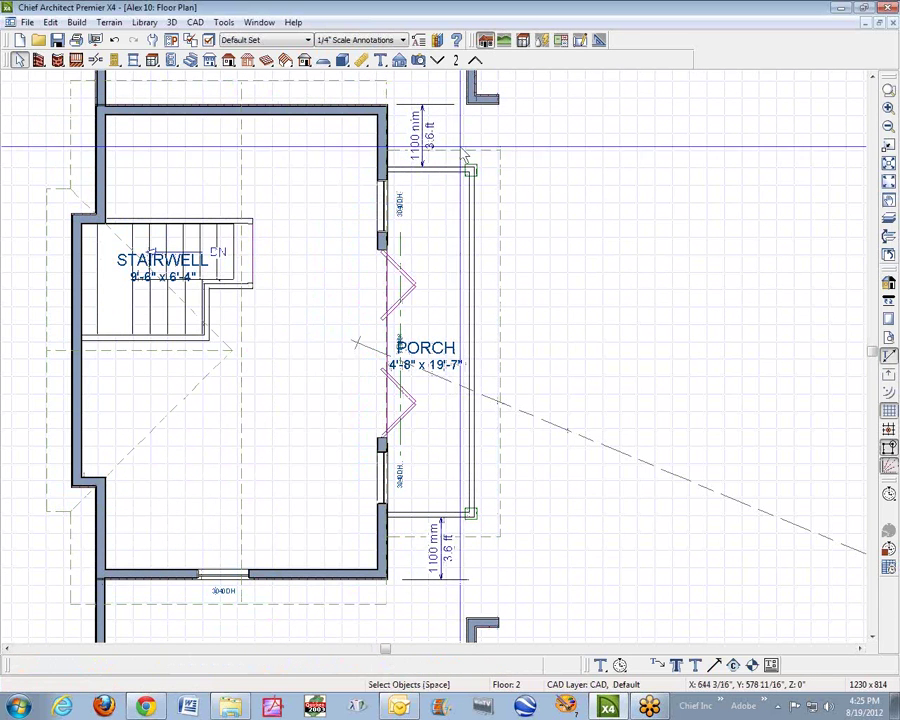
# Try to set the porch roof plane's overhang beyond the upper side railing to 460 without specifying a unit
pyautogui.click(445, 168)
pyautogui.scroll(6, 445, 165)
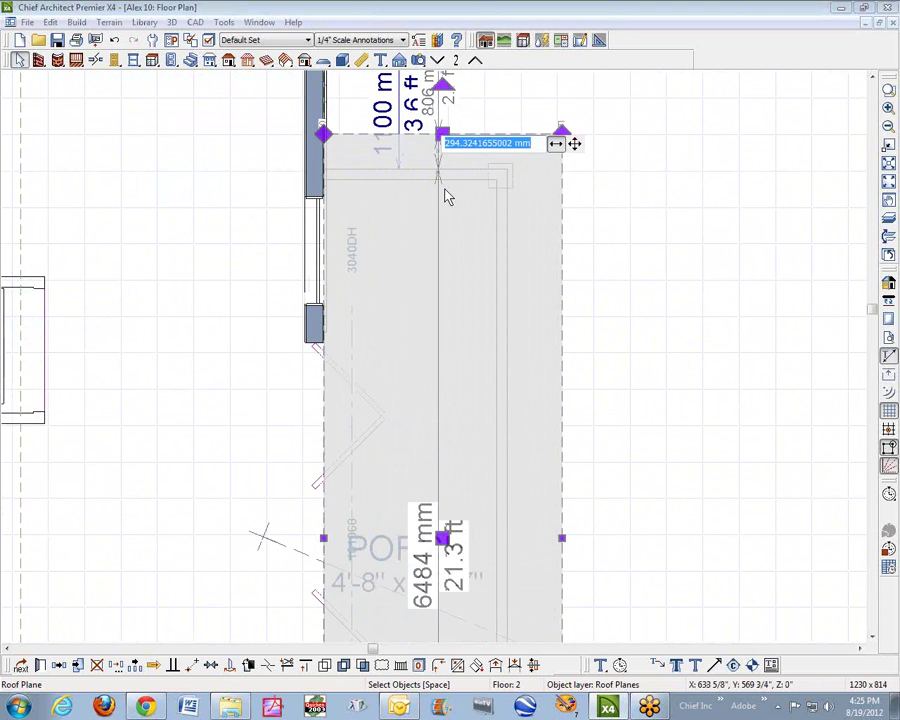
pyautogui.write('200')
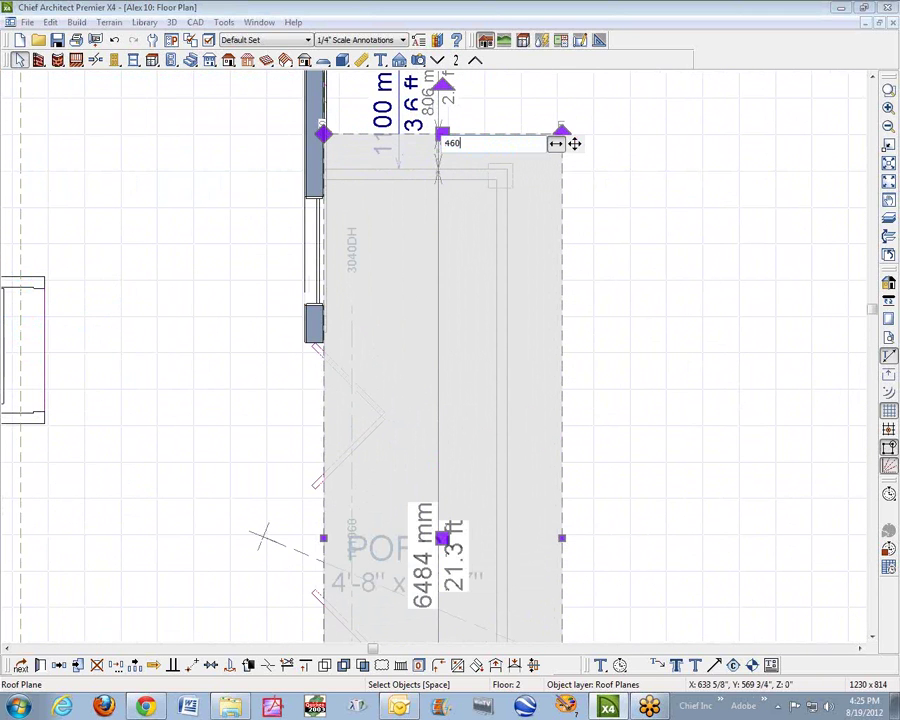
pyautogui.press('Return')
pyautogui.click(621, 265)
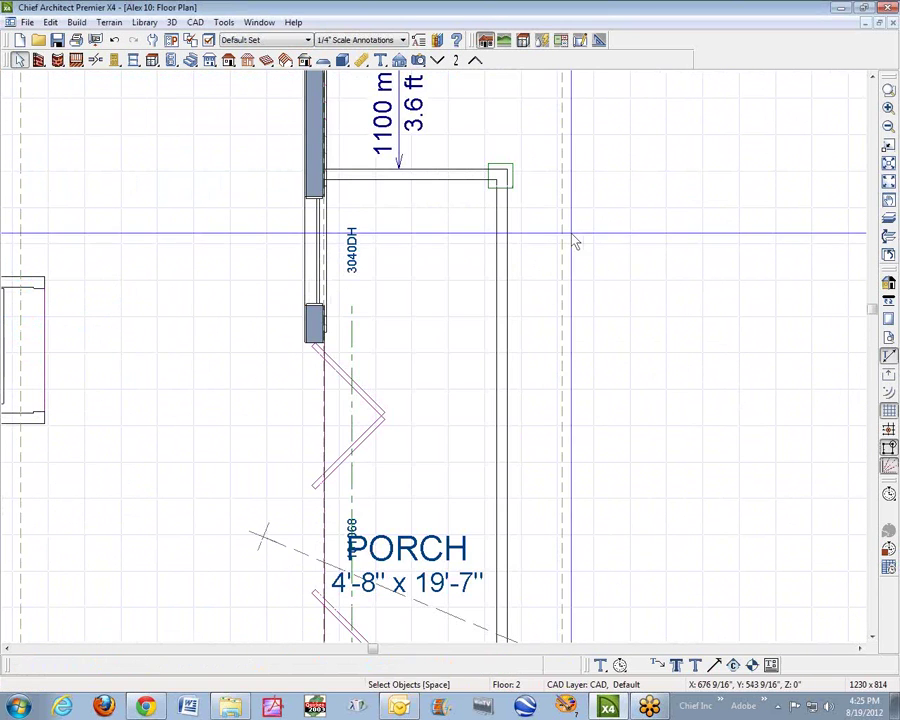
pyautogui.scroll(-5, 575, 242)
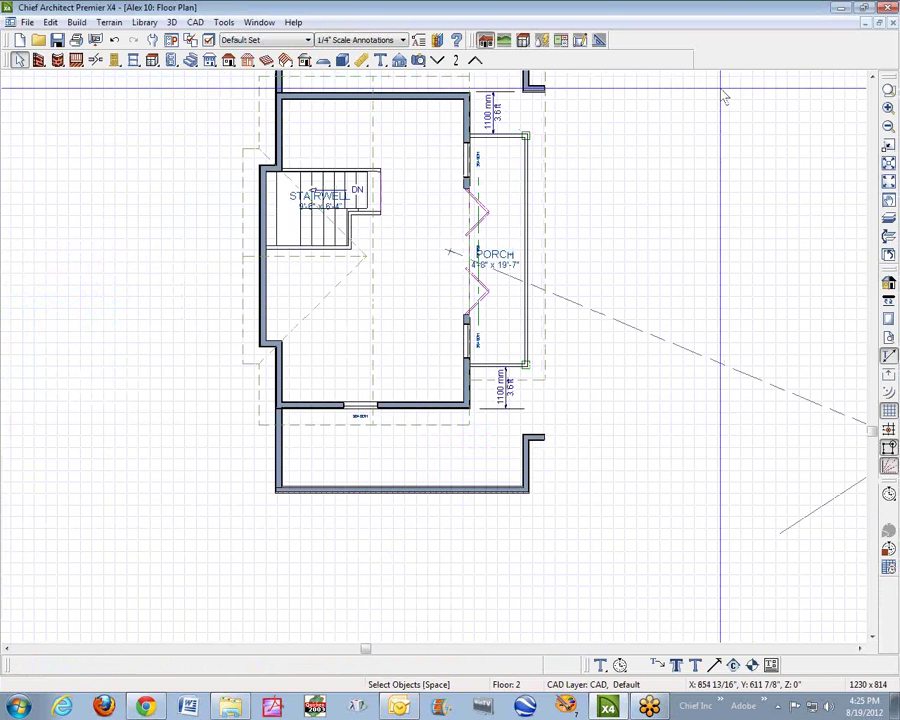
pyautogui.click(872, 79)
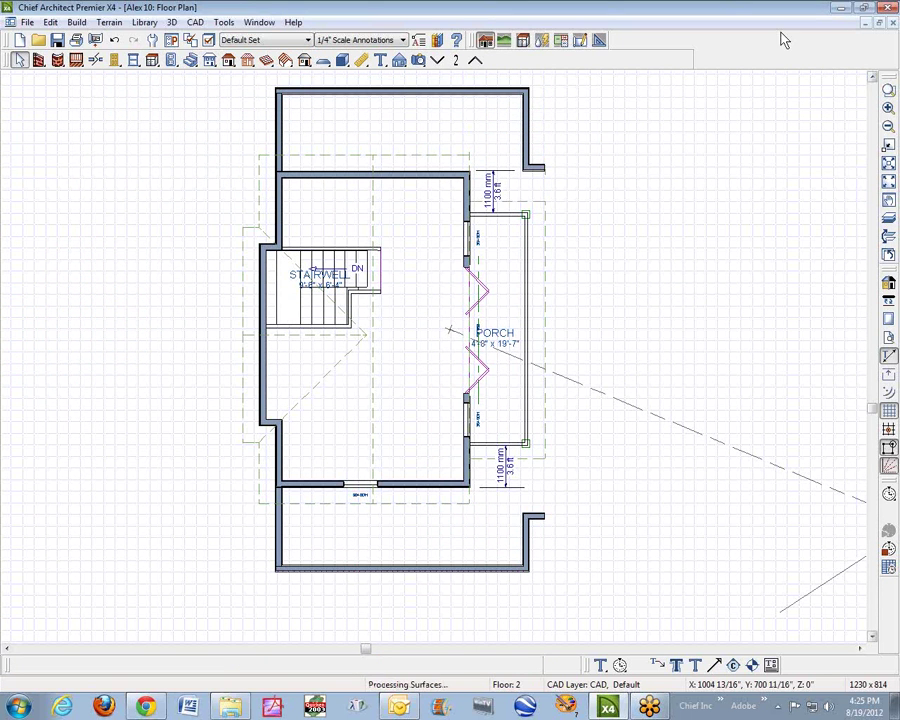
# Set the porch roof plane's overhang beyond the upper side railing to 460 mm
pyautogui.scroll(6, 517, 201)
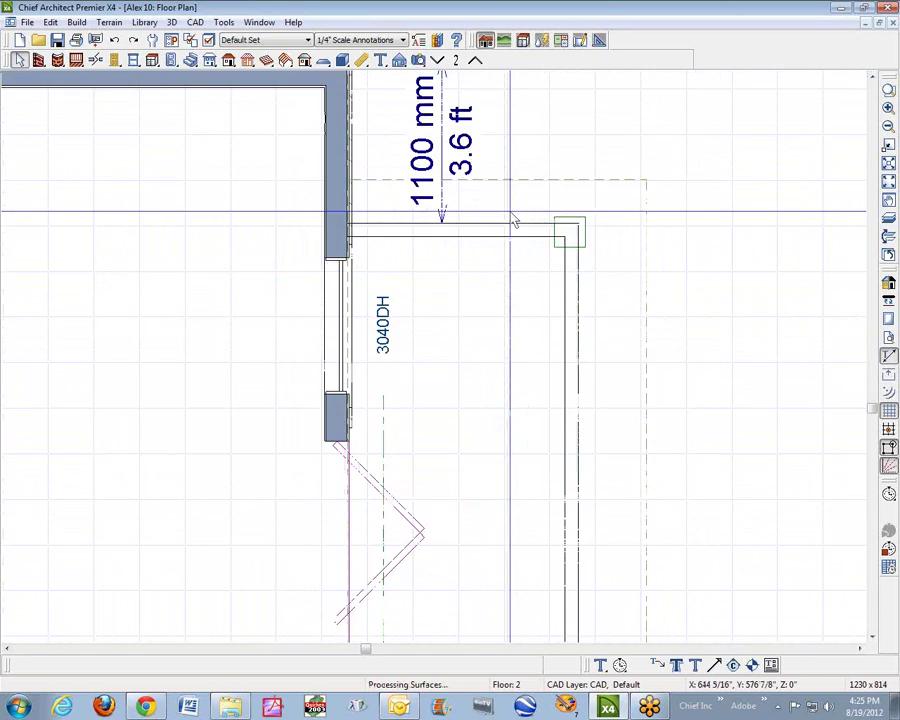
pyautogui.click(517, 143)
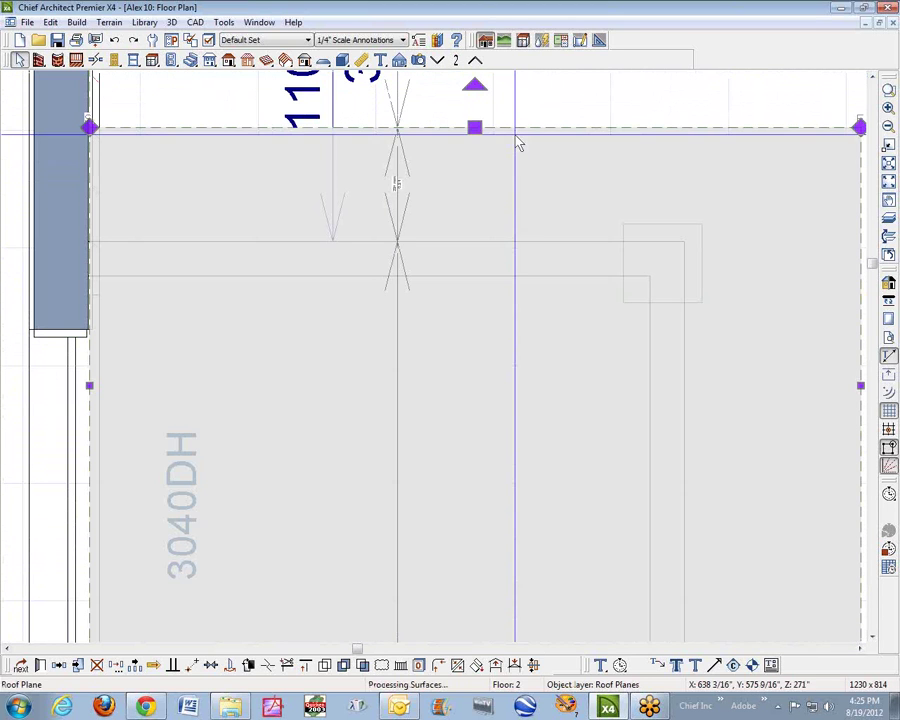
pyautogui.click(406, 196)
pyautogui.click(476, 180)
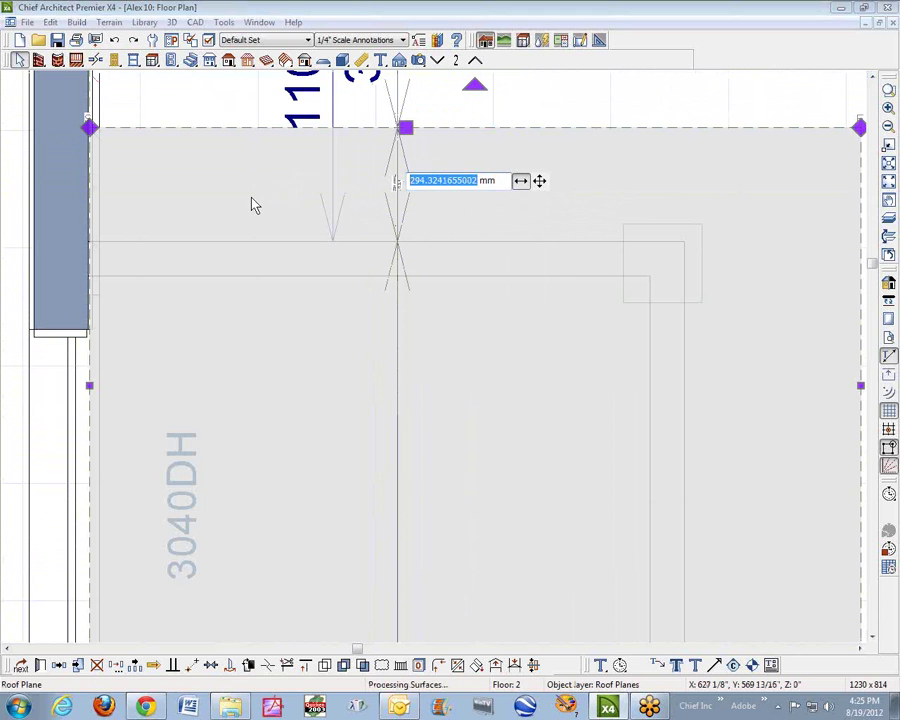
pyautogui.write('450')
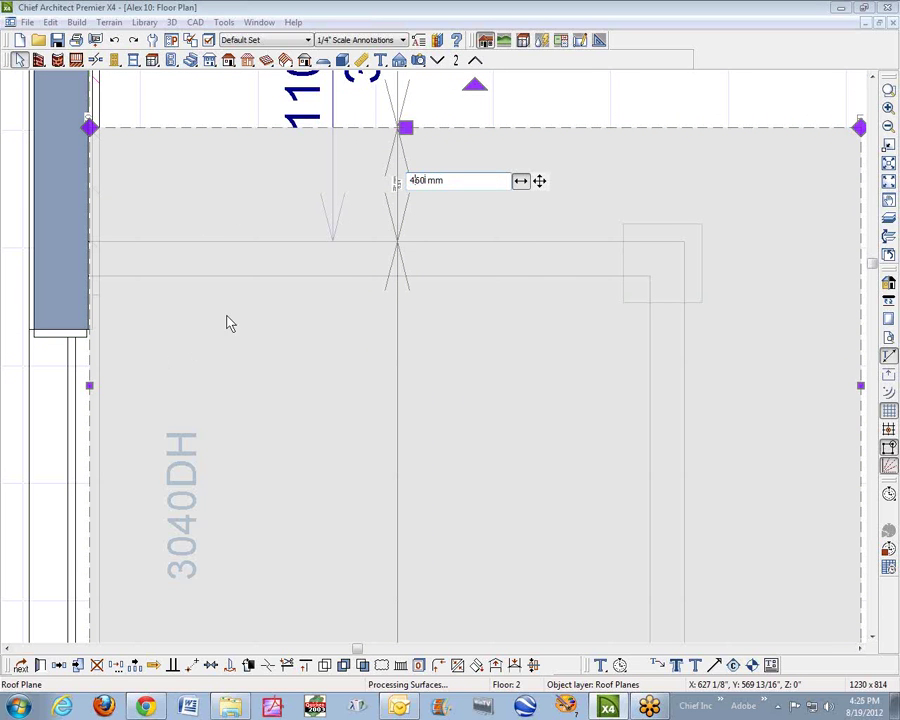
pyautogui.press('Return')
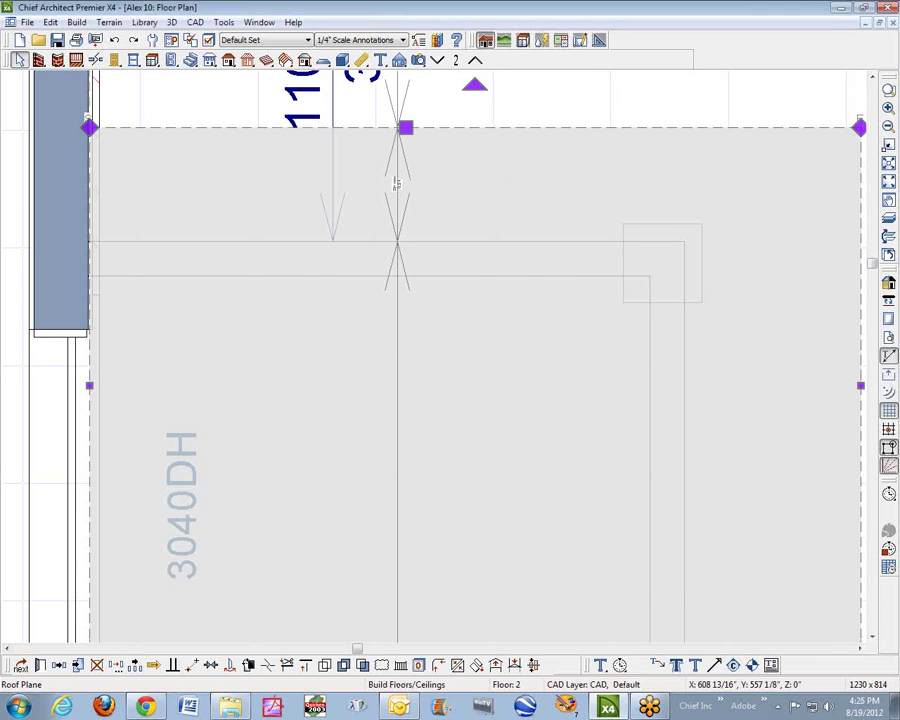
# Try to set the porch roof plane's overhang beyond the lower side railing to 460 MM
pyautogui.scroll(-2, 276, 306)
pyautogui.scroll(-6, 281, 298)
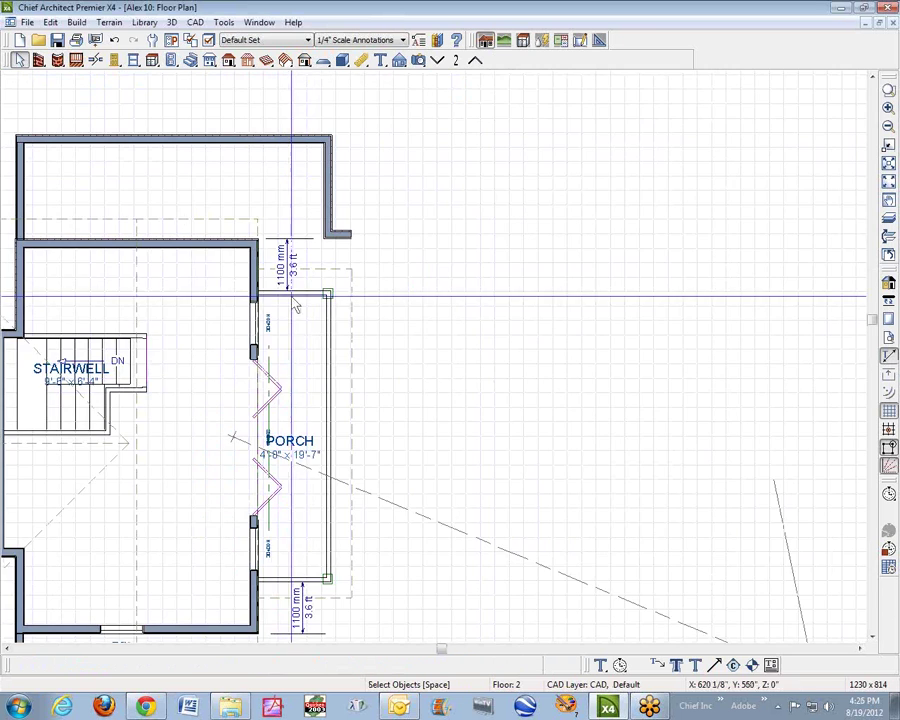
pyautogui.scroll(-1, 374, 309)
pyautogui.scroll(-1, 280, 585)
pyautogui.scroll(5, 283, 595)
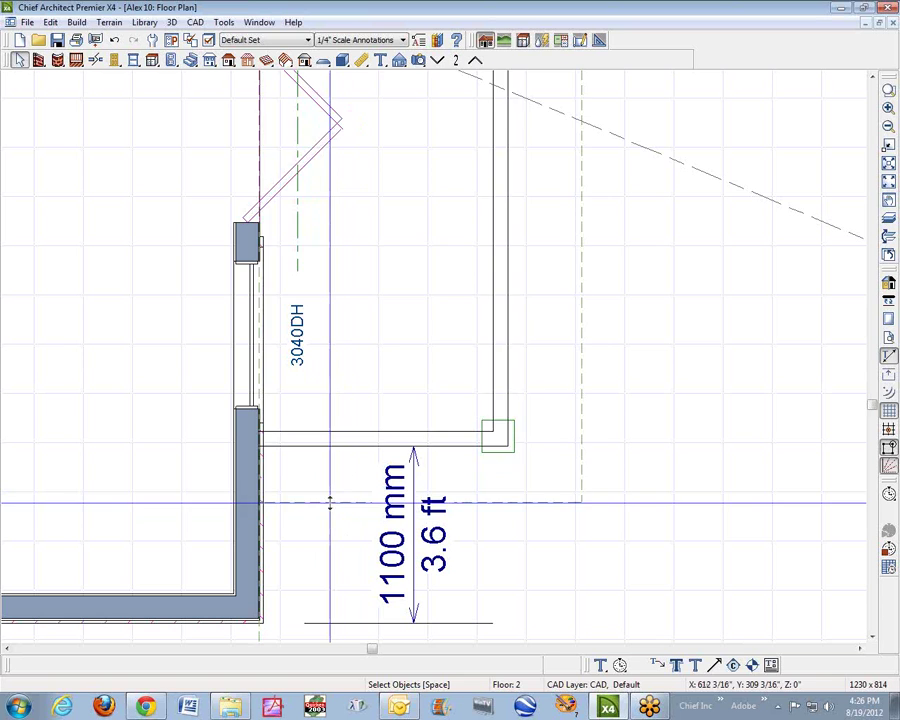
pyautogui.click(325, 500)
pyautogui.scroll(2, 381, 480)
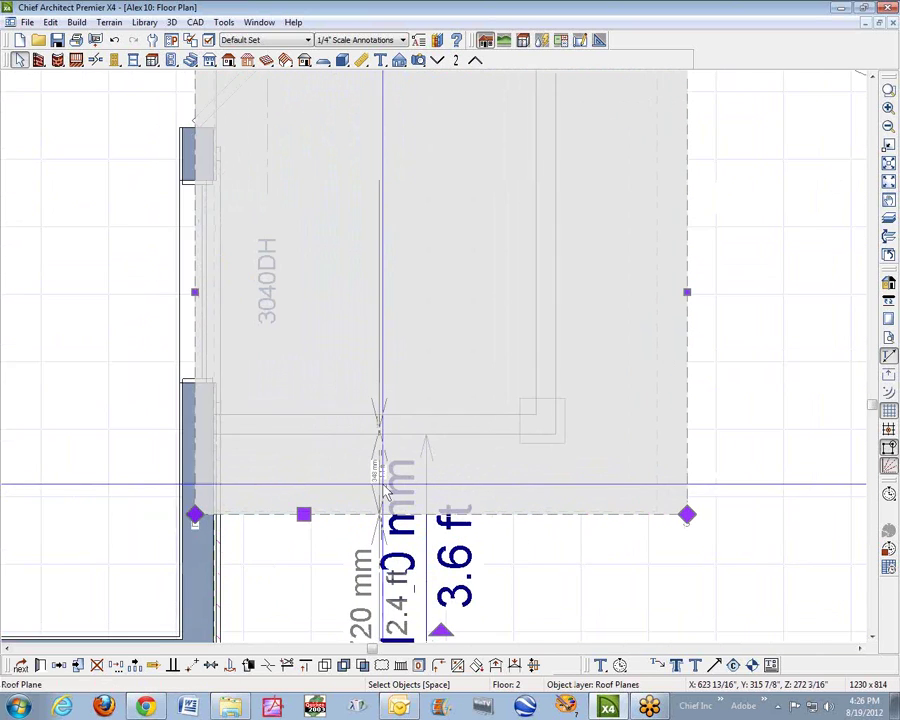
pyautogui.click(376, 470)
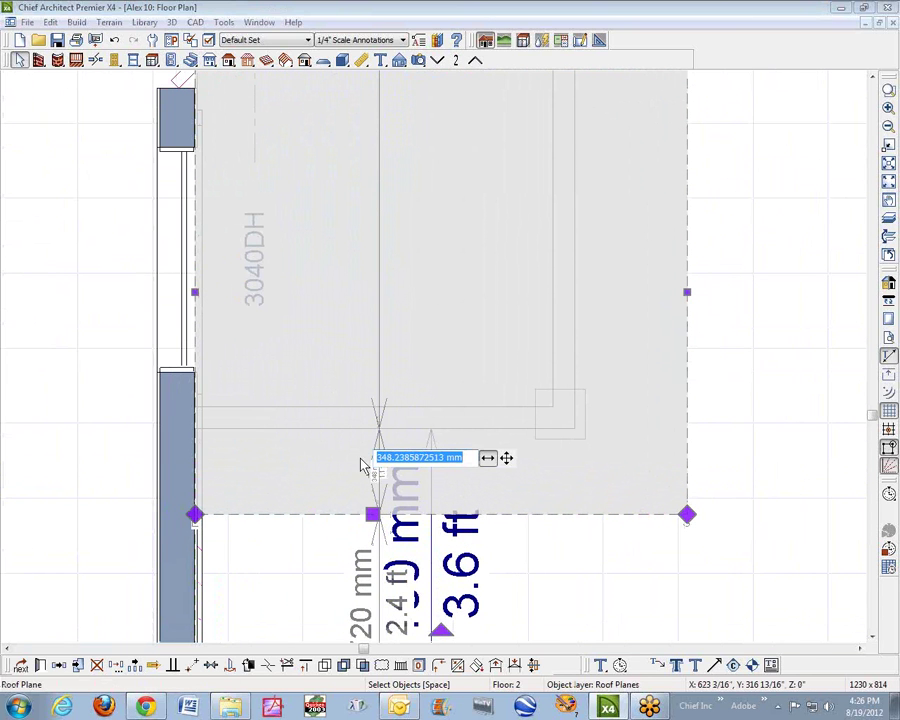
pyautogui.write('460 MM')
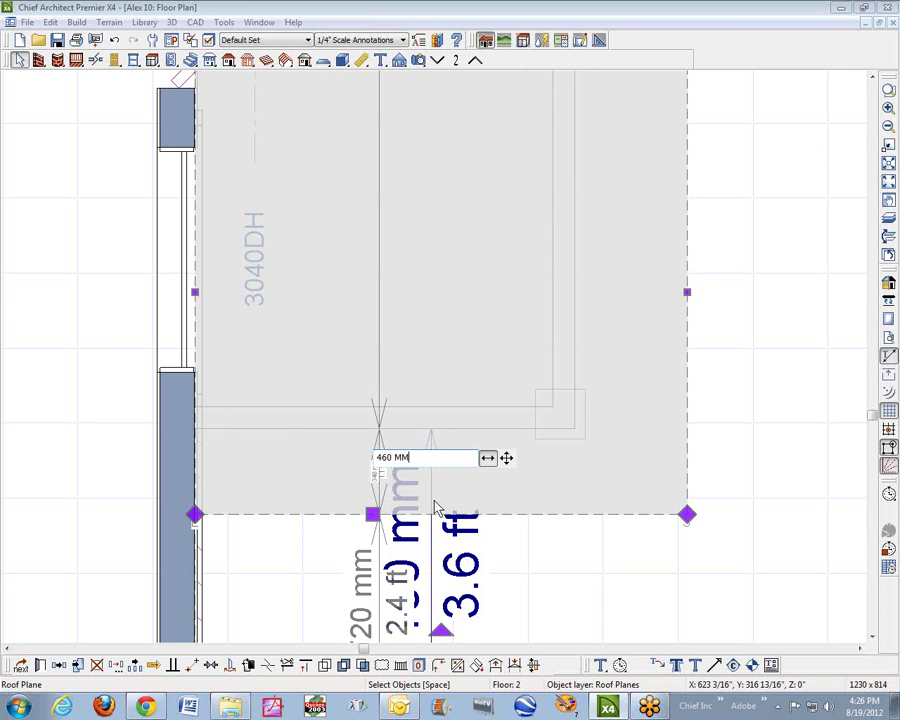
pyautogui.press('Return')
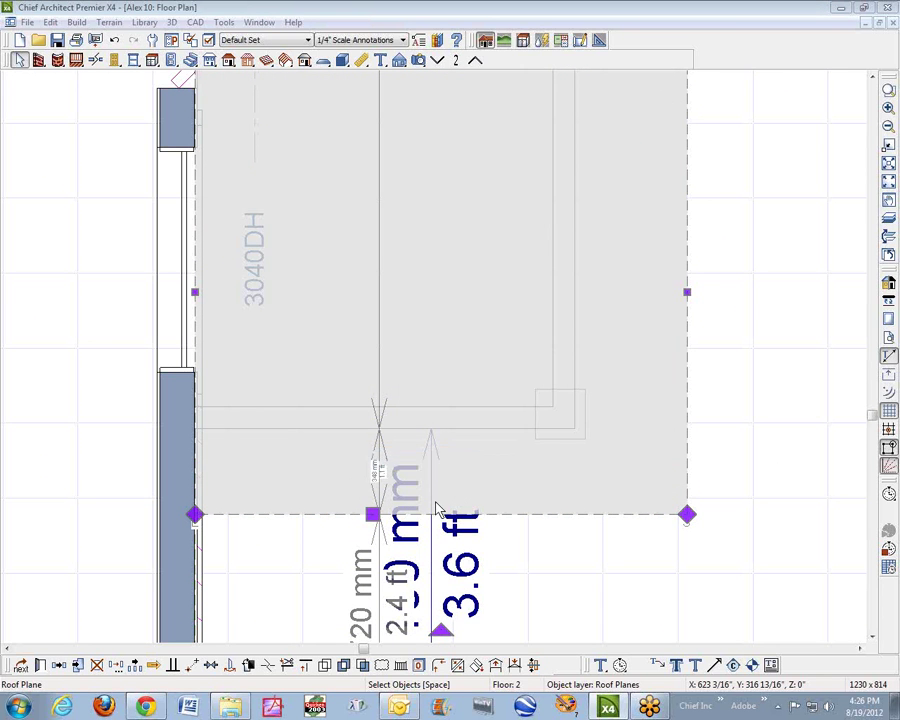
# Set the porch roof plane's overhang beyond the lower side railing to 460 mm
pyautogui.click(580, 403)
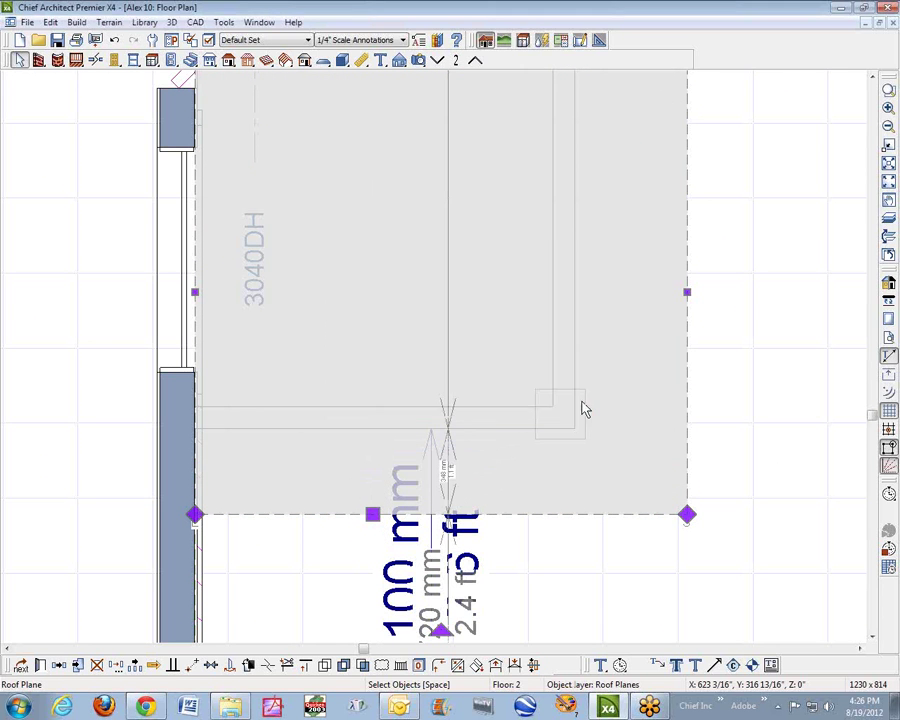
pyautogui.click(456, 475)
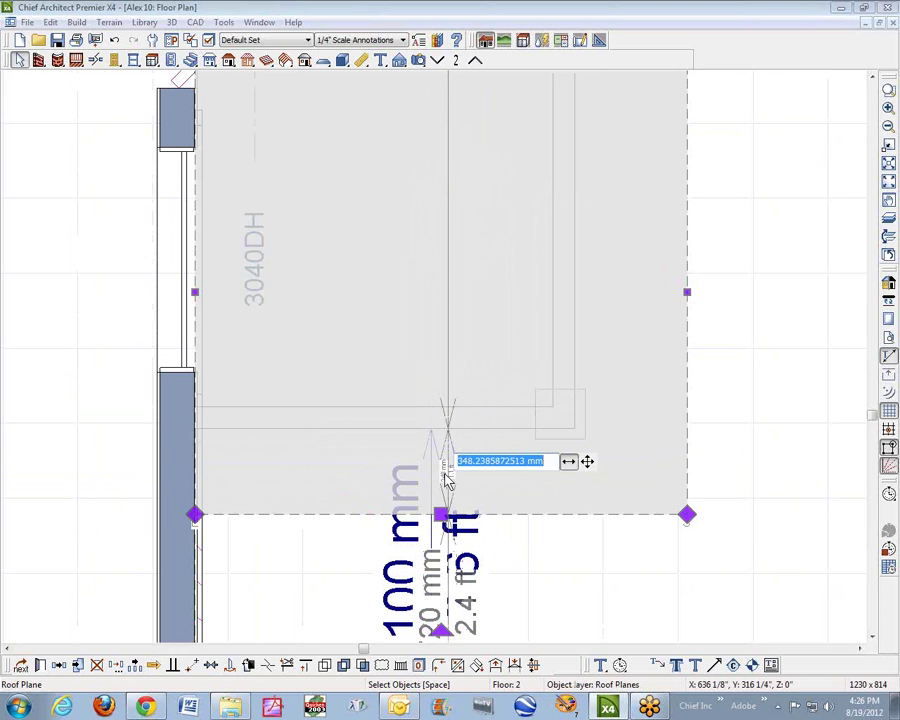
pyautogui.write('460')
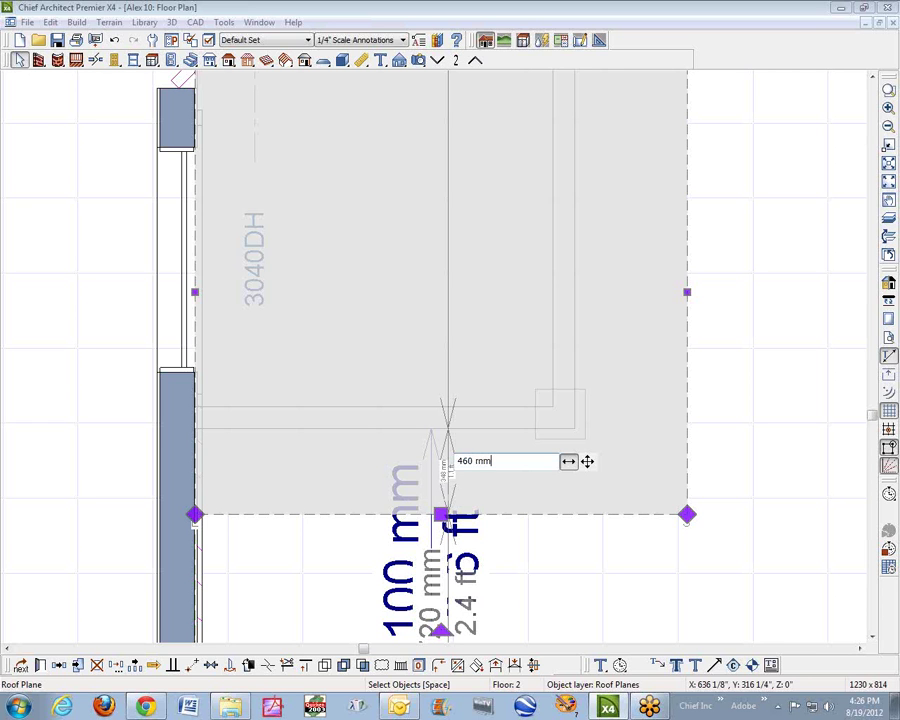
pyautogui.press('Return')
pyautogui.press('Escape')
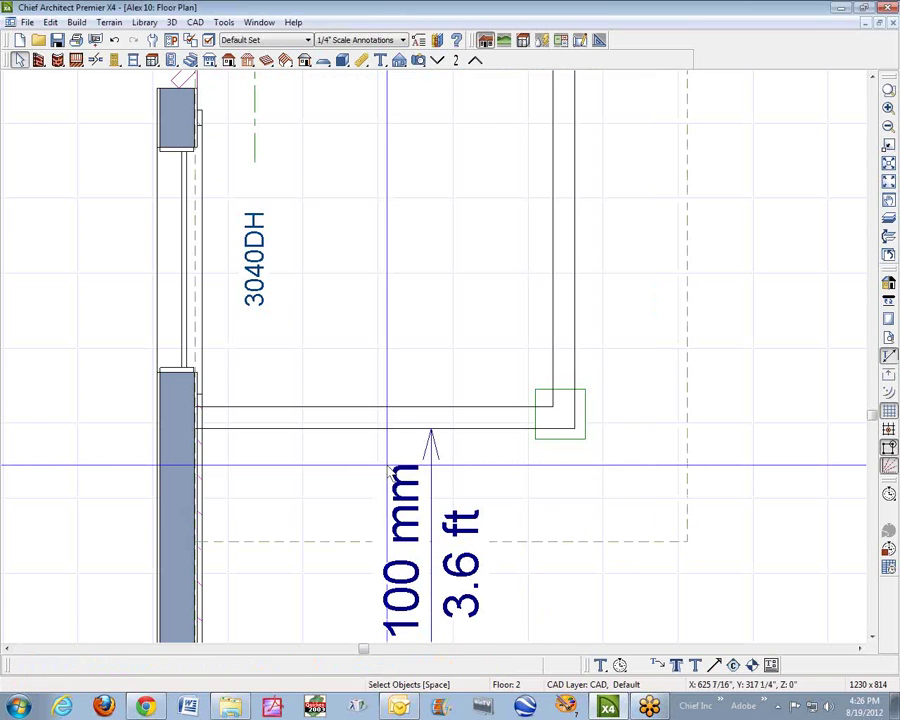
# Set the porch roof plane's overhang beyond the porch's outer front railing to 460 mm
pyautogui.click(686, 279)
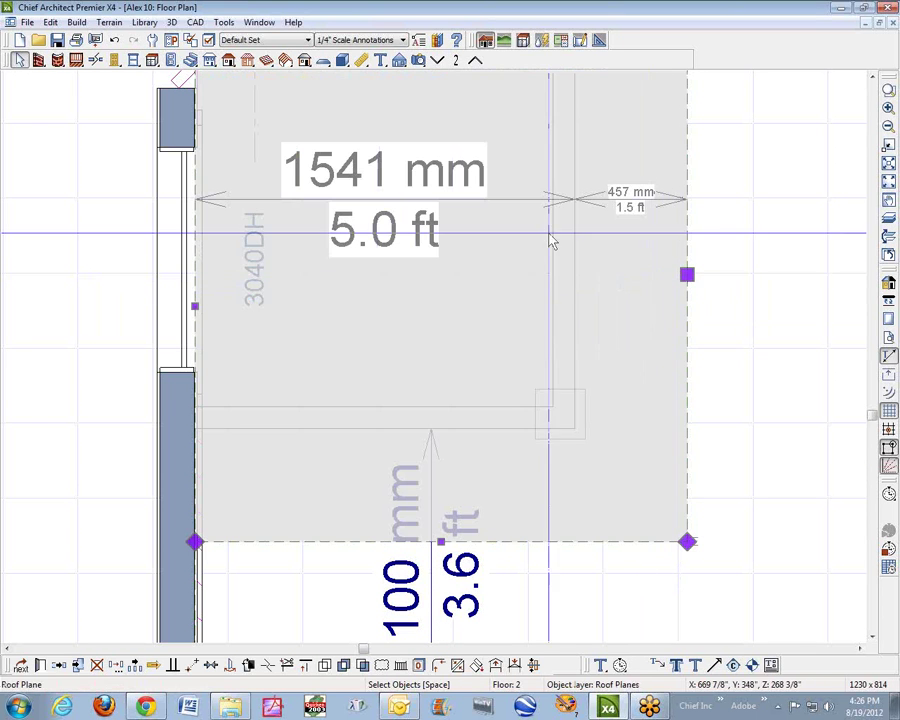
pyautogui.click(638, 203)
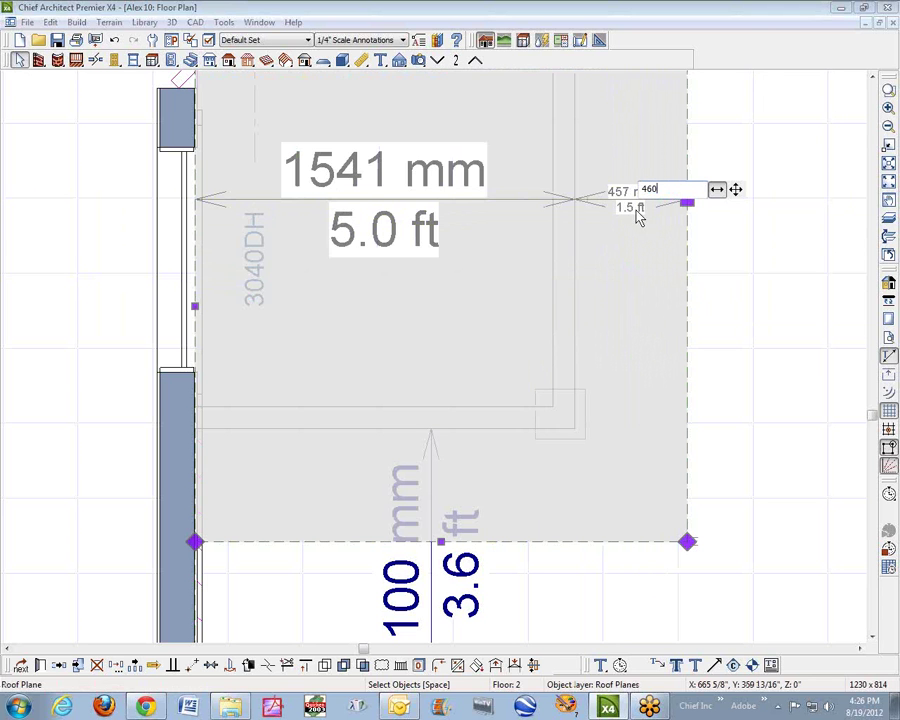
pyautogui.press('Return')
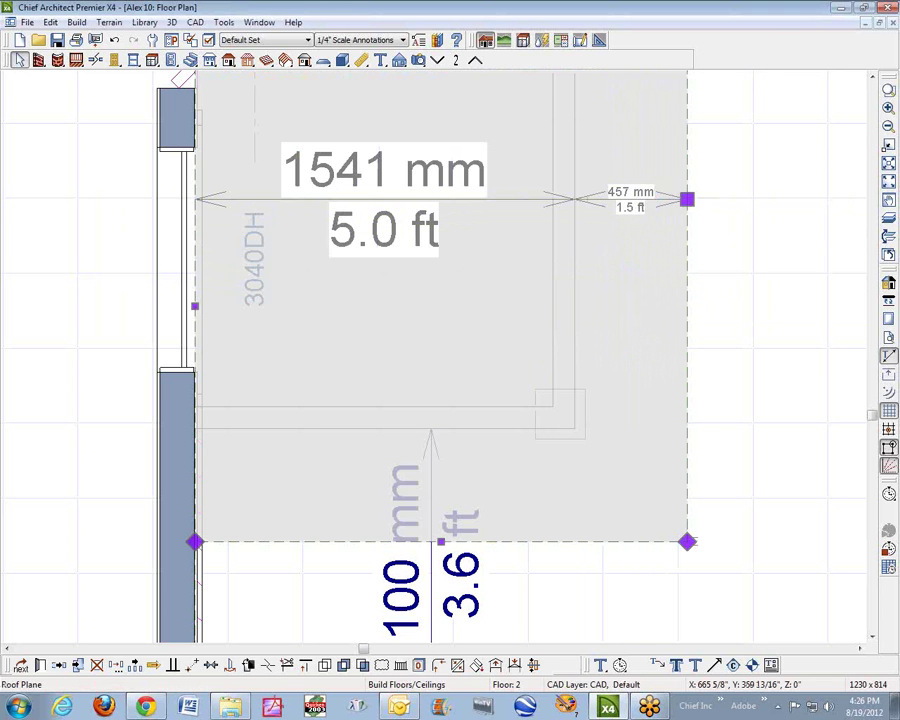
pyautogui.press('Escape')
# Break the main roof plane's porch-side edge at the porch roof's lower inner corner and pull the segment below it about 214 mm beyond the wall
pyautogui.scroll(-3, 676, 212)
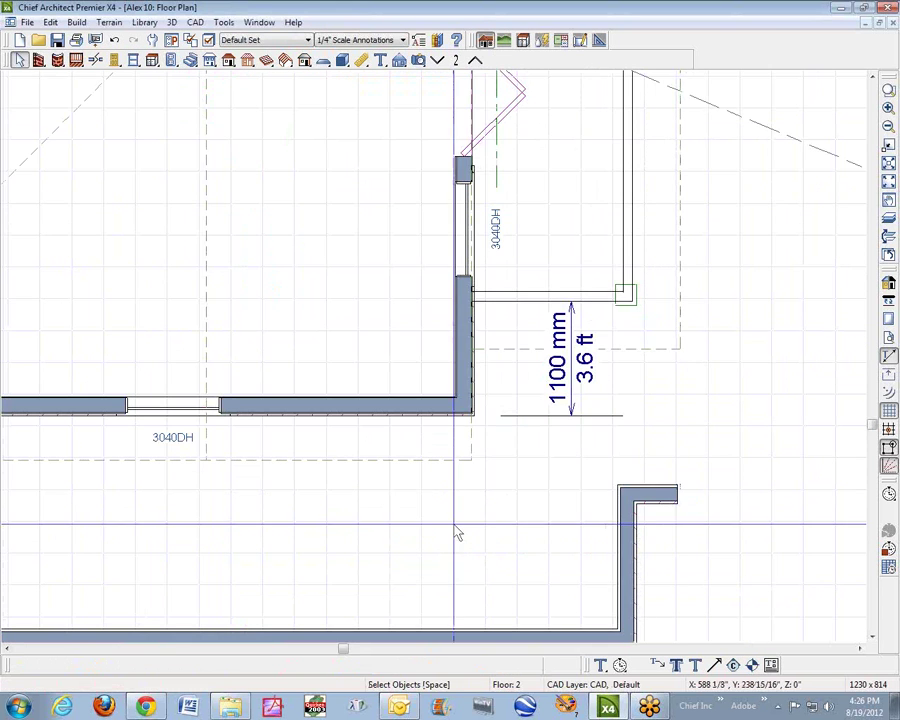
pyautogui.click(478, 462)
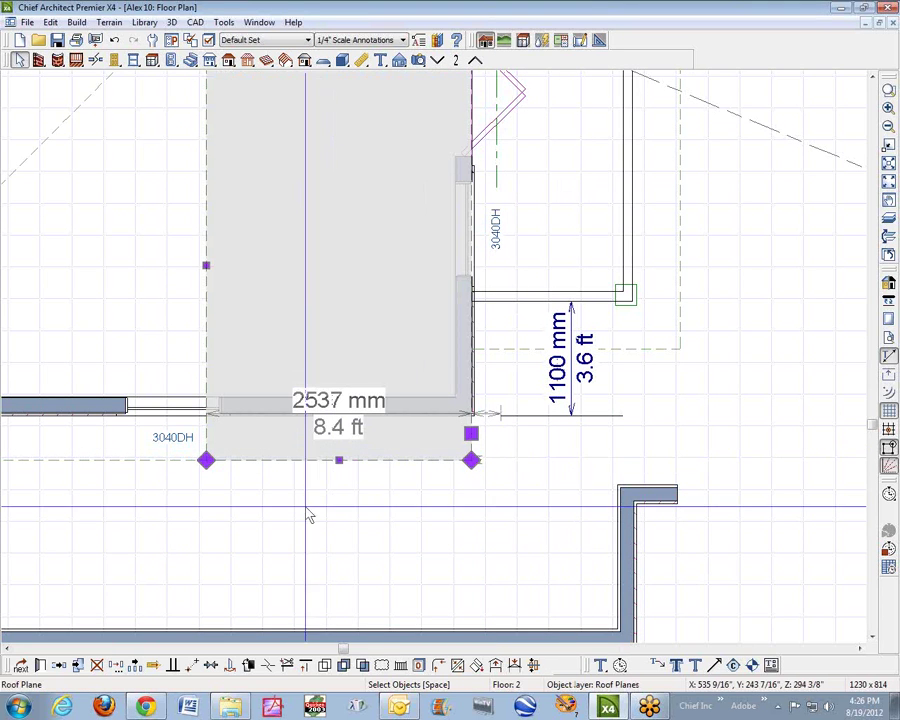
pyautogui.click(270, 665)
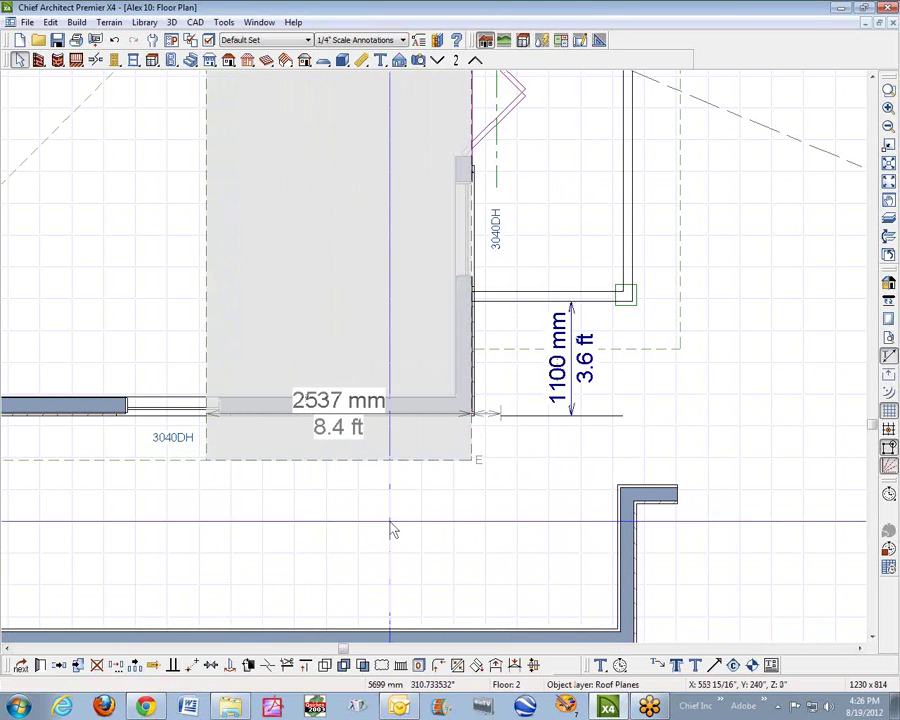
pyautogui.click(472, 351)
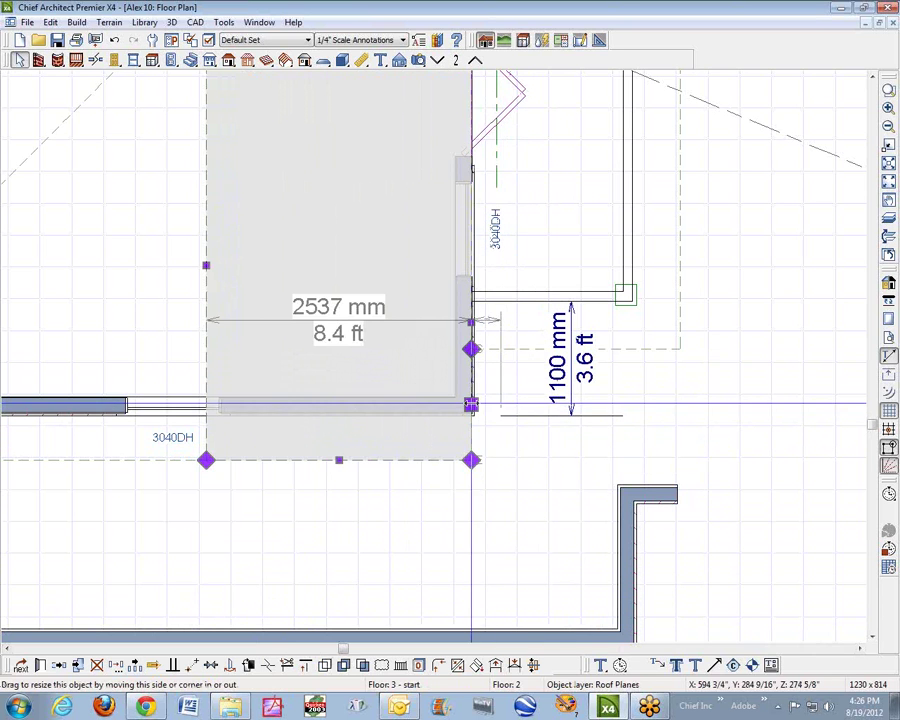
pyautogui.moveTo(471, 404); pyautogui.dragTo(525, 404)
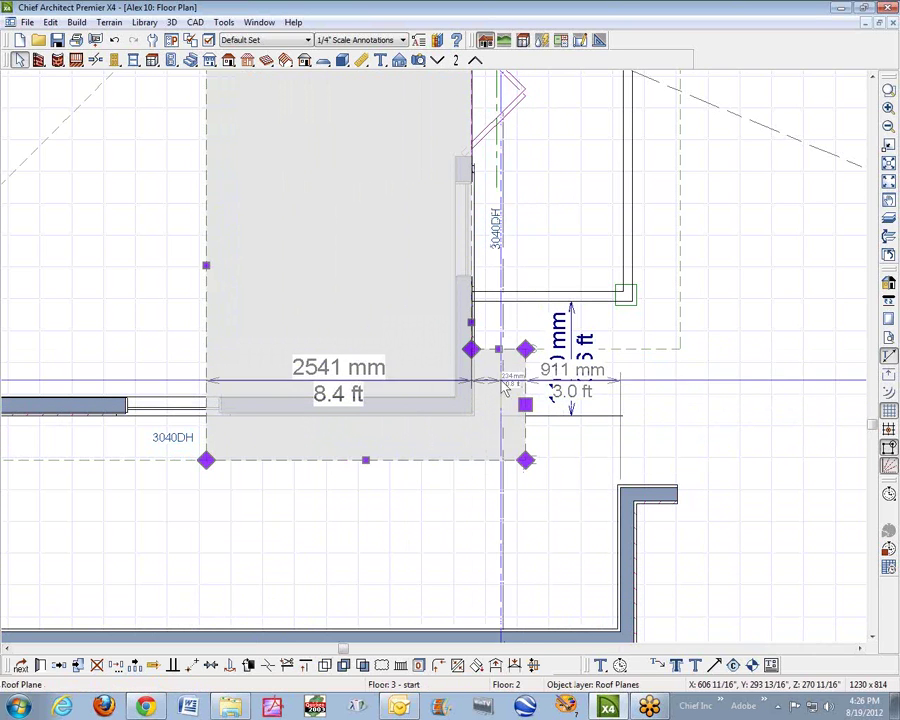
pyautogui.click(528, 394)
pyautogui.click(526, 396)
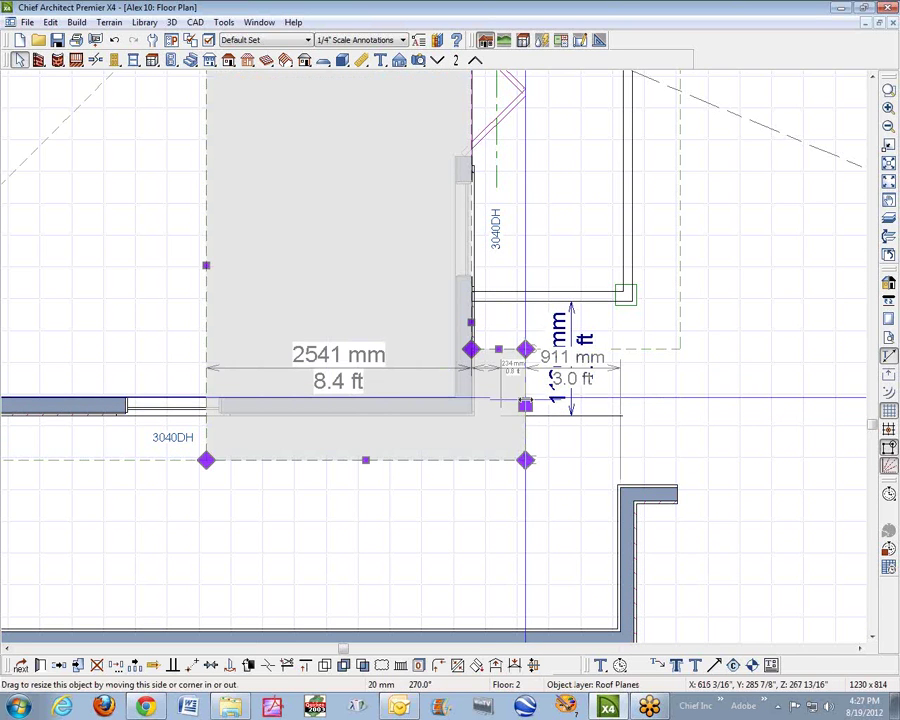
pyautogui.moveTo(525, 404); pyautogui.dragTo(493, 426)
# Set the lower eave segment's overhang beyond the porch-side wall to 460 mm
pyautogui.scroll(4, 490, 410)
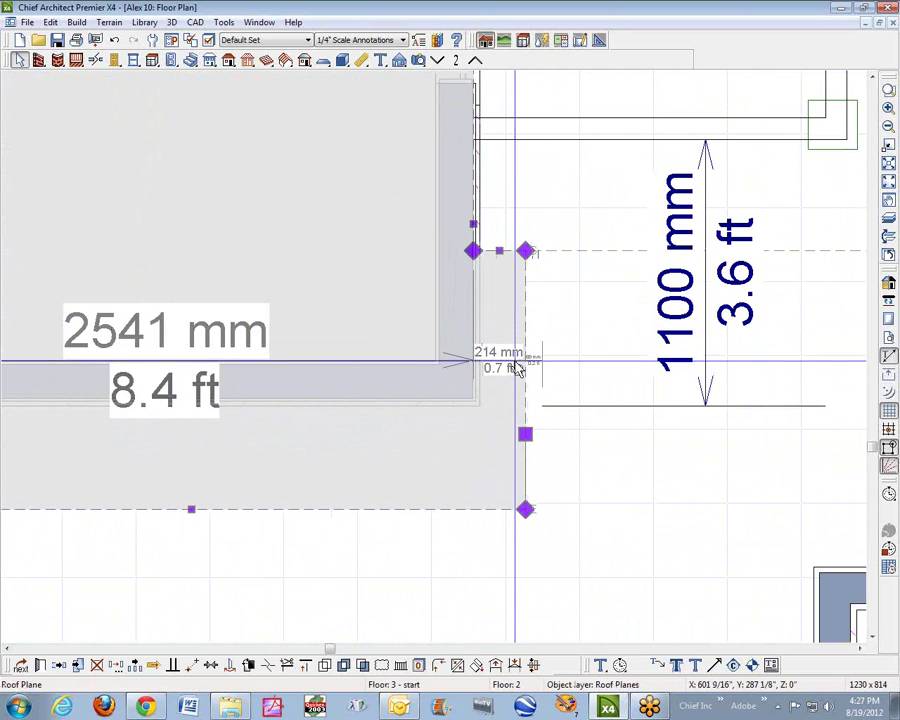
pyautogui.click(514, 366)
pyautogui.write('460')
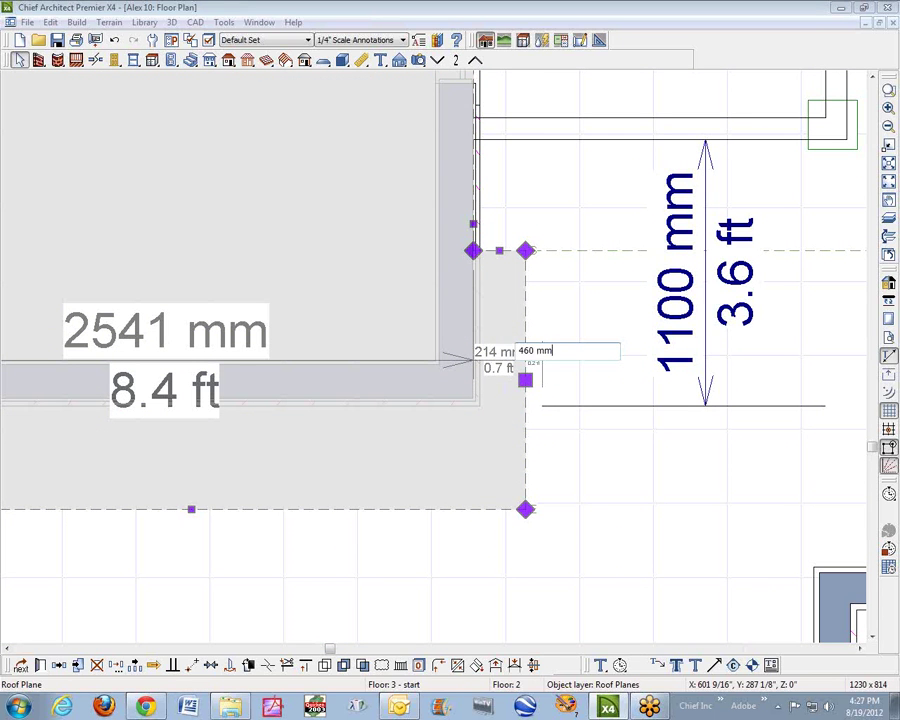
pyautogui.press('Return')
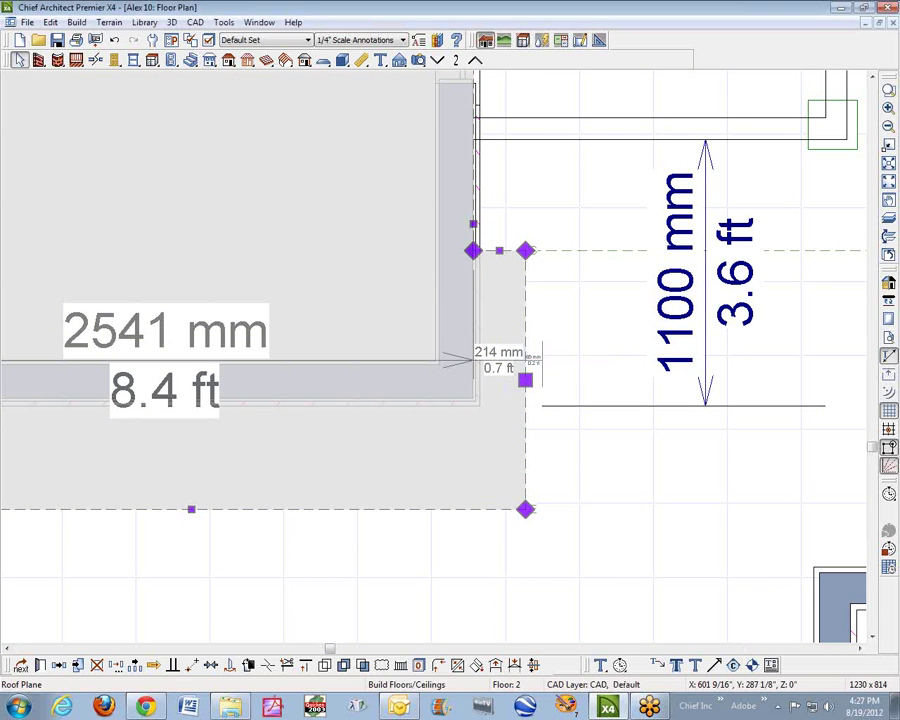
pyautogui.press('Escape')
# Break the main roof plane's porch-side edge at the porch roof's upper inner corner and pull the segment above it about 154 mm outward
pyautogui.scroll(-3, 706, 329)
pyautogui.scroll(-3, 703, 330)
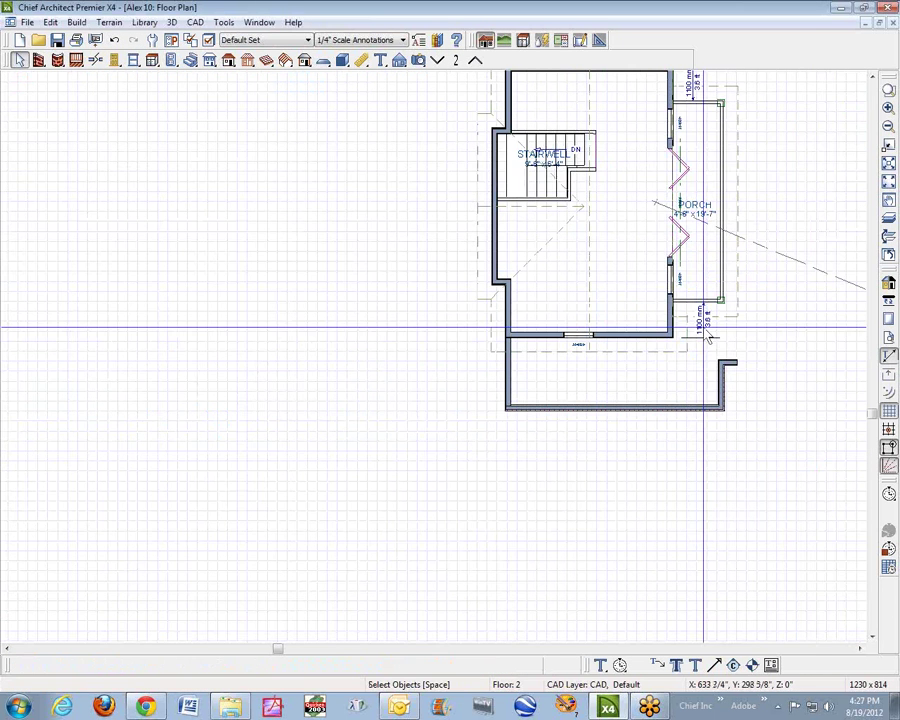
pyautogui.click(873, 78)
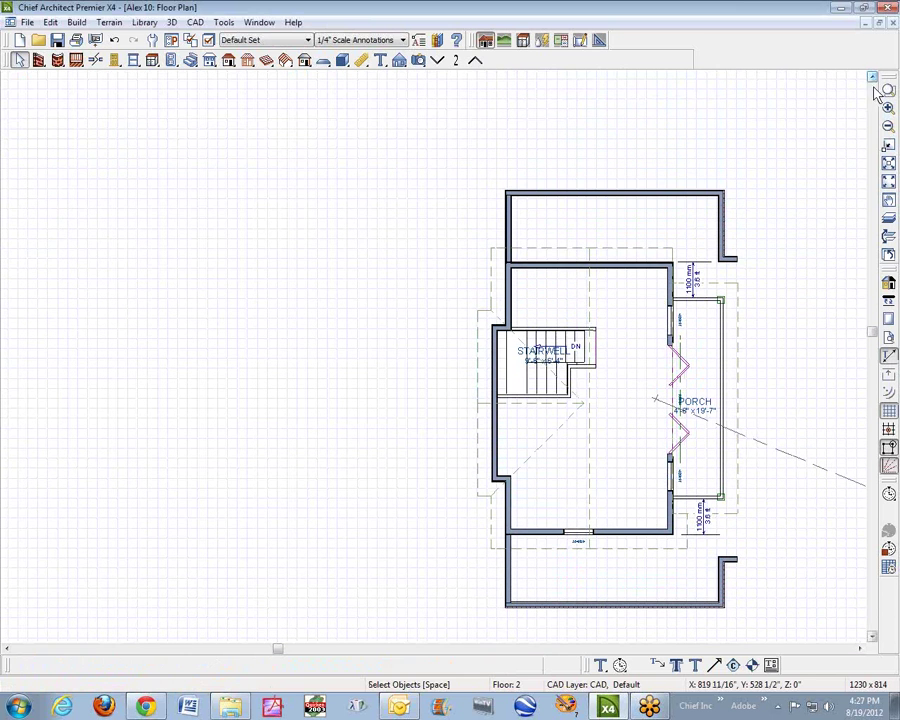
pyautogui.click(888, 108)
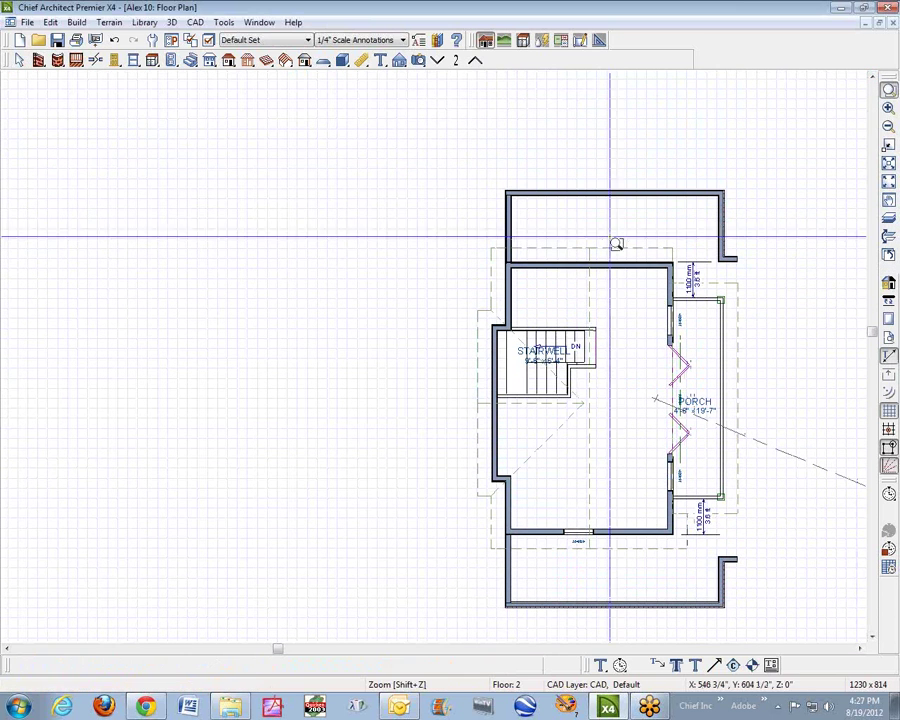
pyautogui.moveTo(598, 228); pyautogui.dragTo(760, 312)
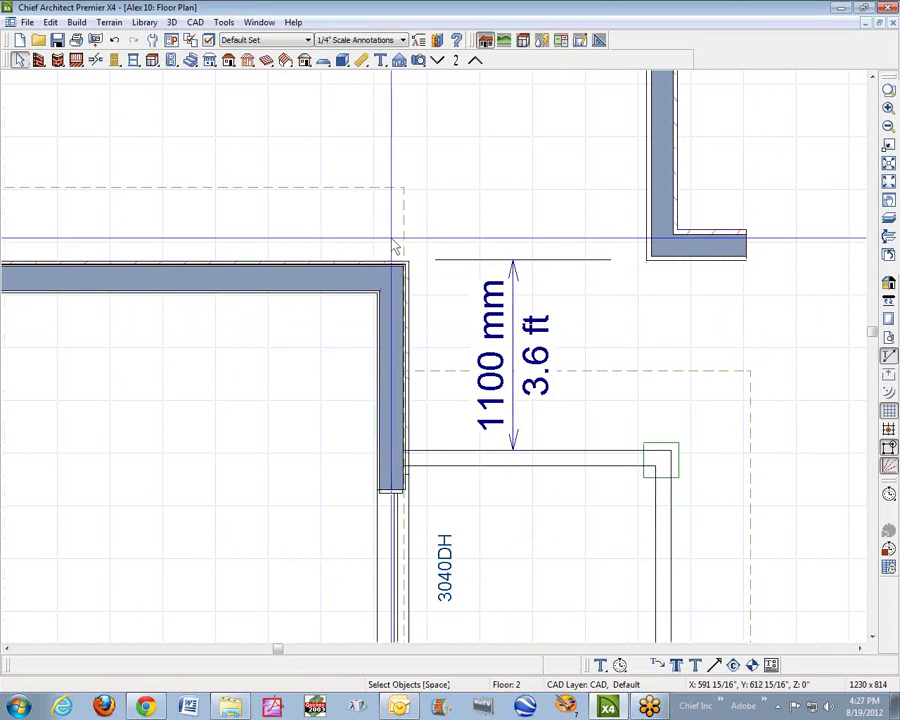
pyautogui.click(405, 240)
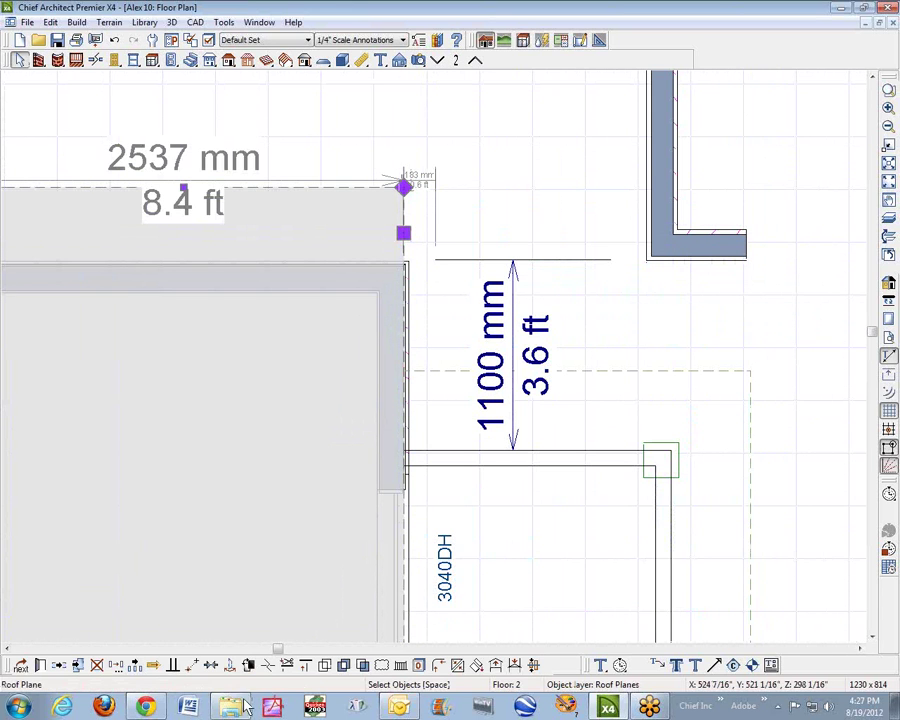
pyautogui.click(271, 674)
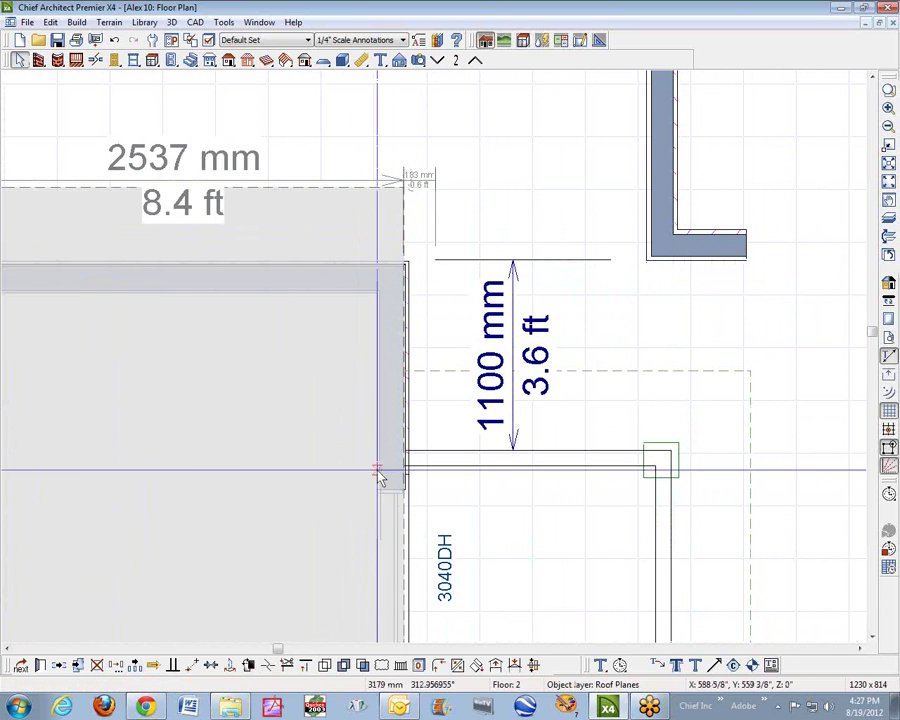
pyautogui.click(403, 451)
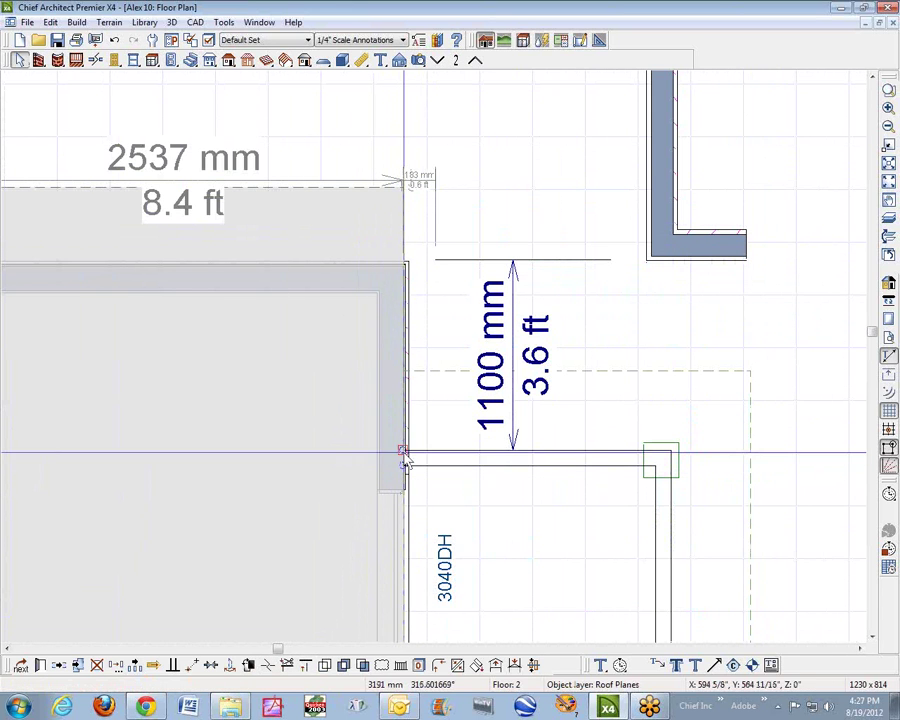
pyautogui.click(404, 371)
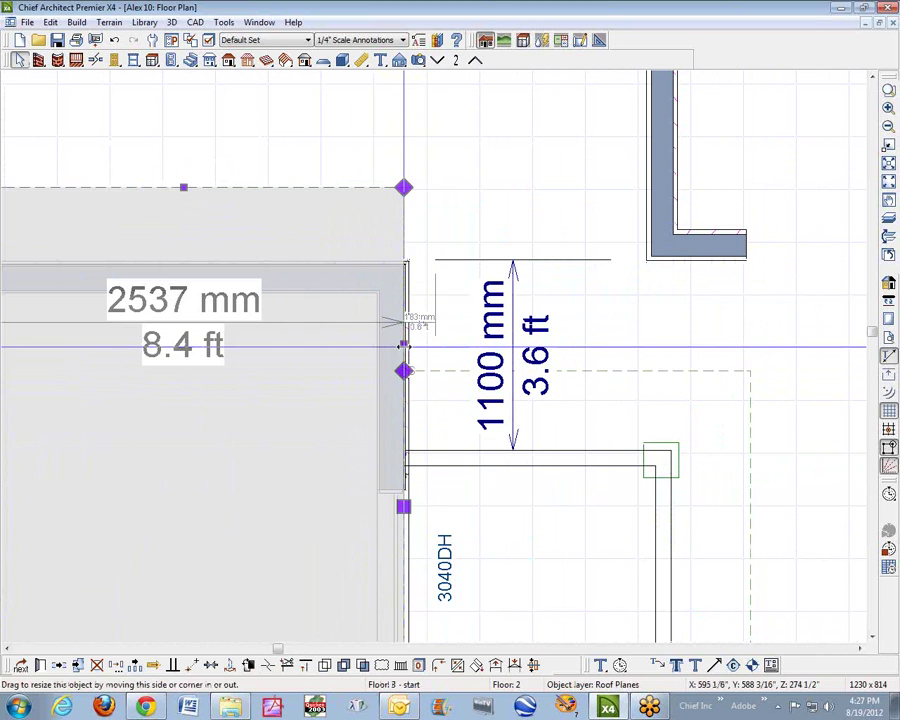
pyautogui.moveTo(404, 343); pyautogui.dragTo(430, 346)
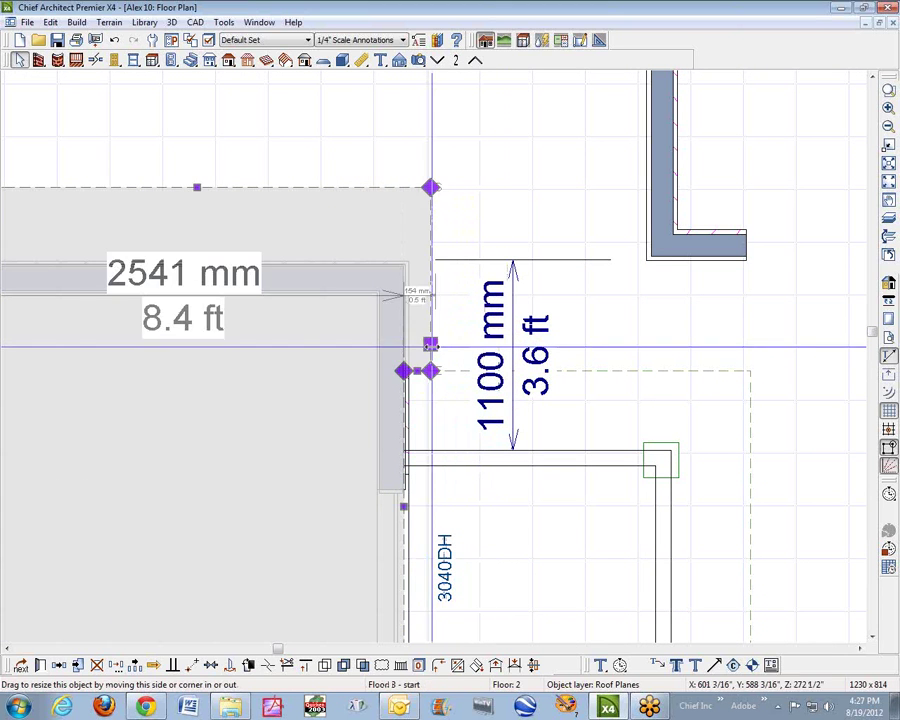
# Set the upper eave segment's overhang beyond the porch-side wall to 460 mm
pyautogui.press('Escape')
pyautogui.click(430, 205)
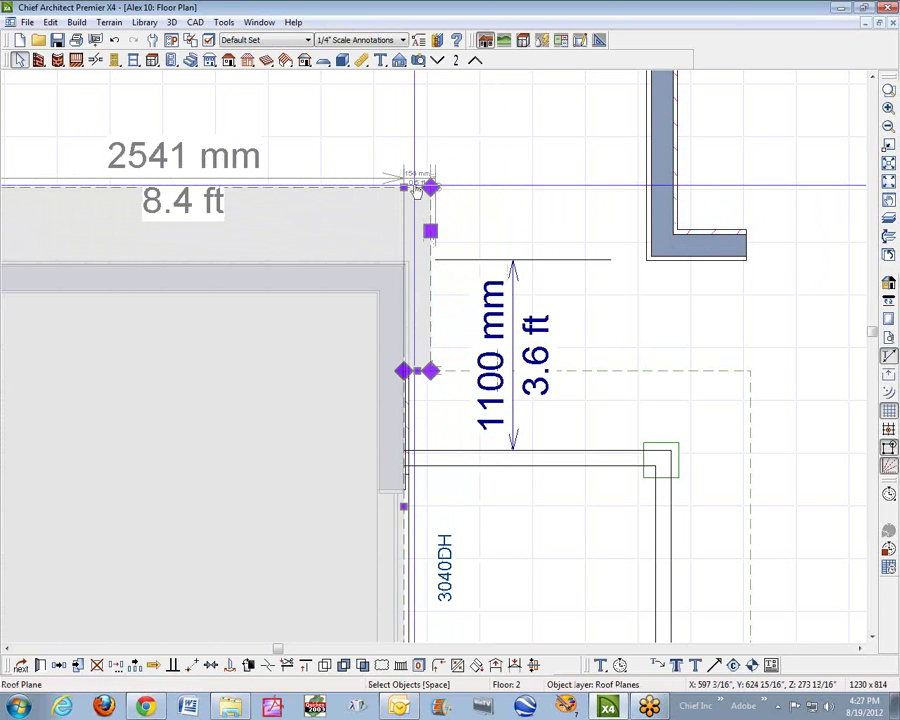
pyautogui.click(415, 186)
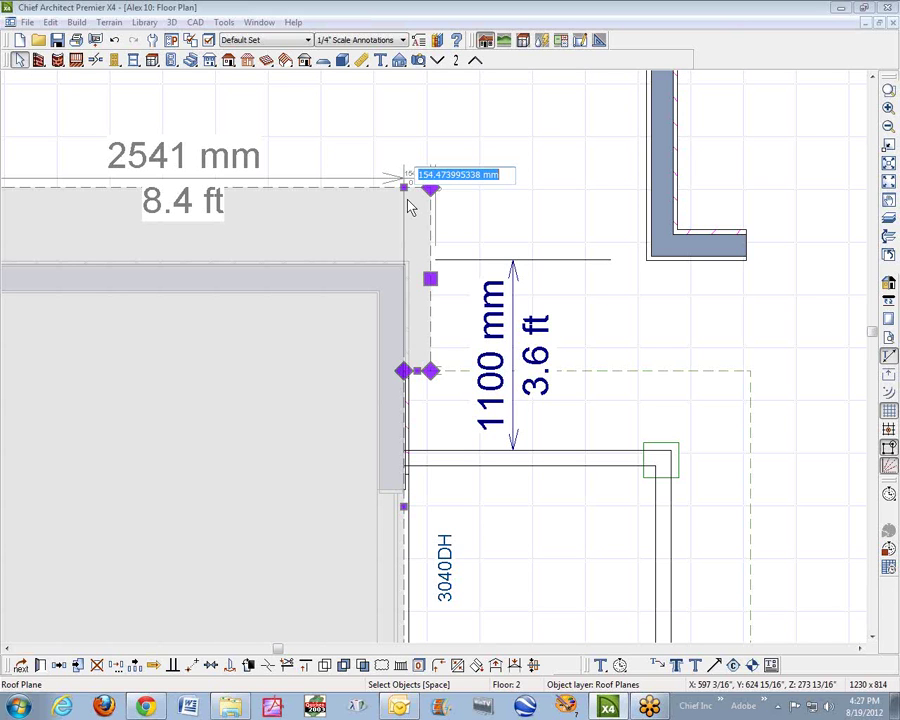
pyautogui.write('460mm')
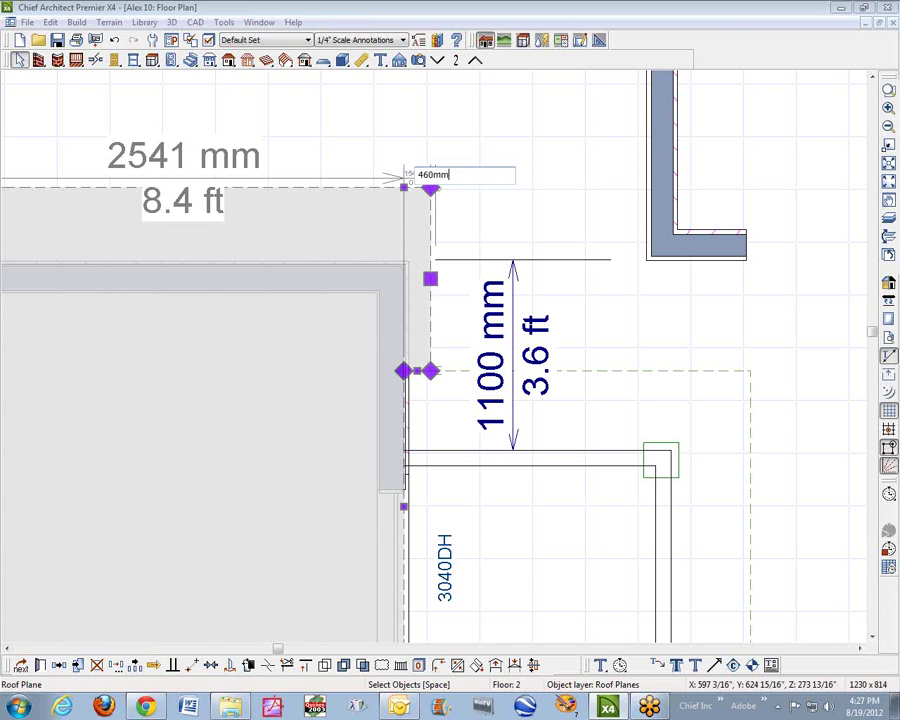
pyautogui.press('Return')
pyautogui.press('Escape')
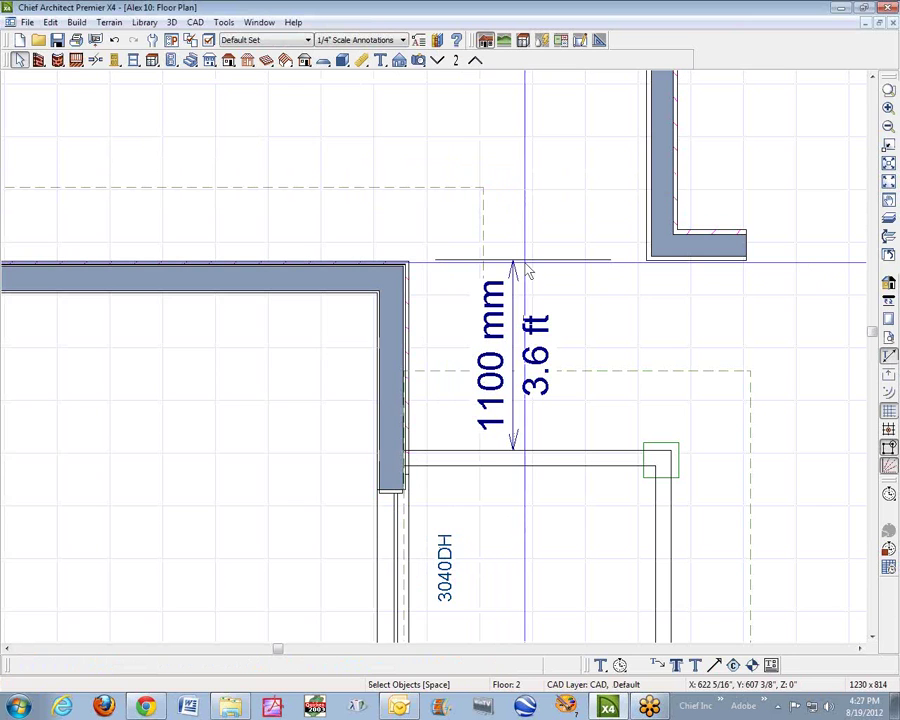
# Open a full perspective overview of the house and examine the joined porch and main roofs from the balcony side
pyautogui.hotkey('shift', 'o')
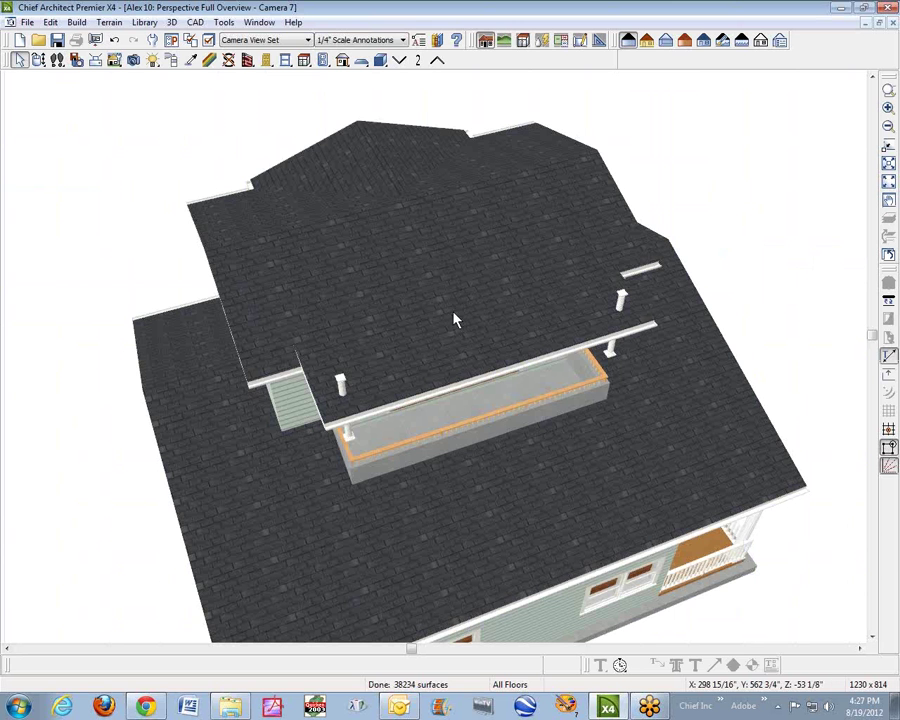
pyautogui.scroll(5, 437, 305)
pyautogui.scroll(-6, 378, 272)
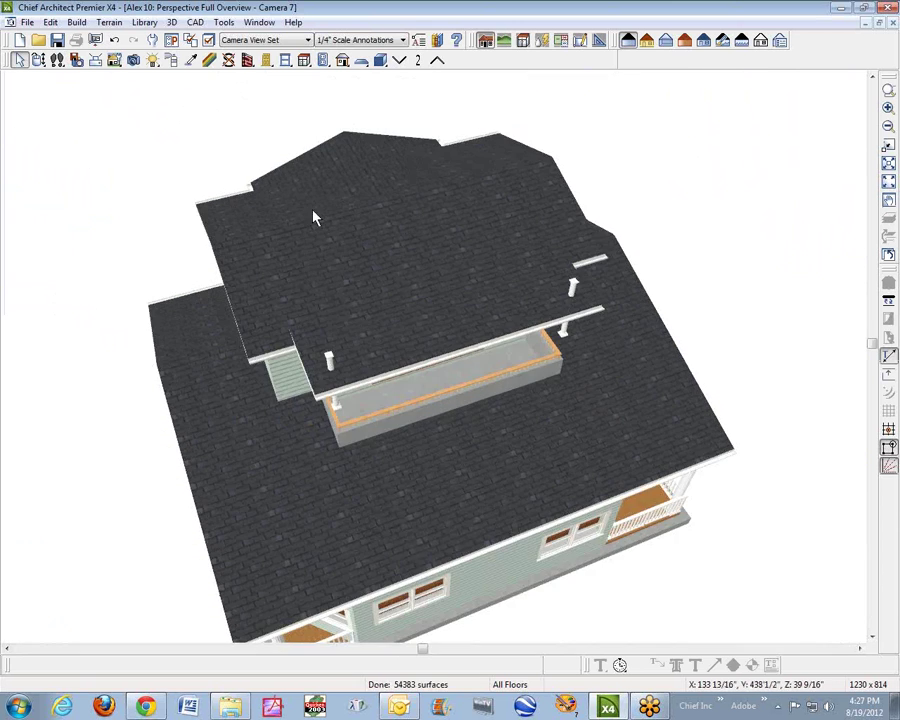
pyautogui.click(40, 62)
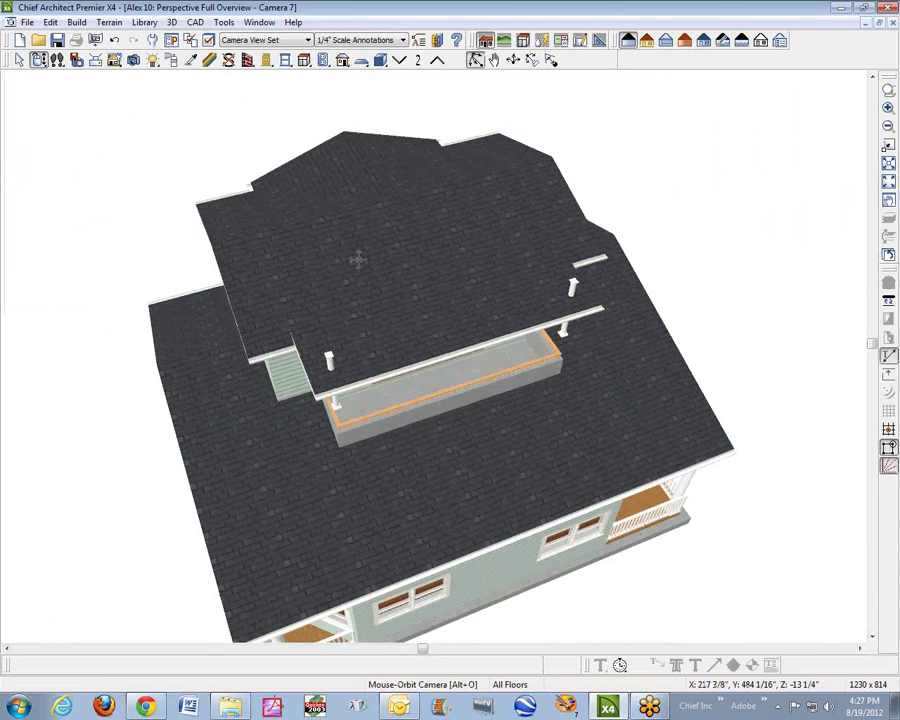
pyautogui.moveTo(357, 257); pyautogui.dragTo(408, 281)
pyautogui.press('space')
pyautogui.moveTo(489, 292); pyautogui.dragTo(332, 362)
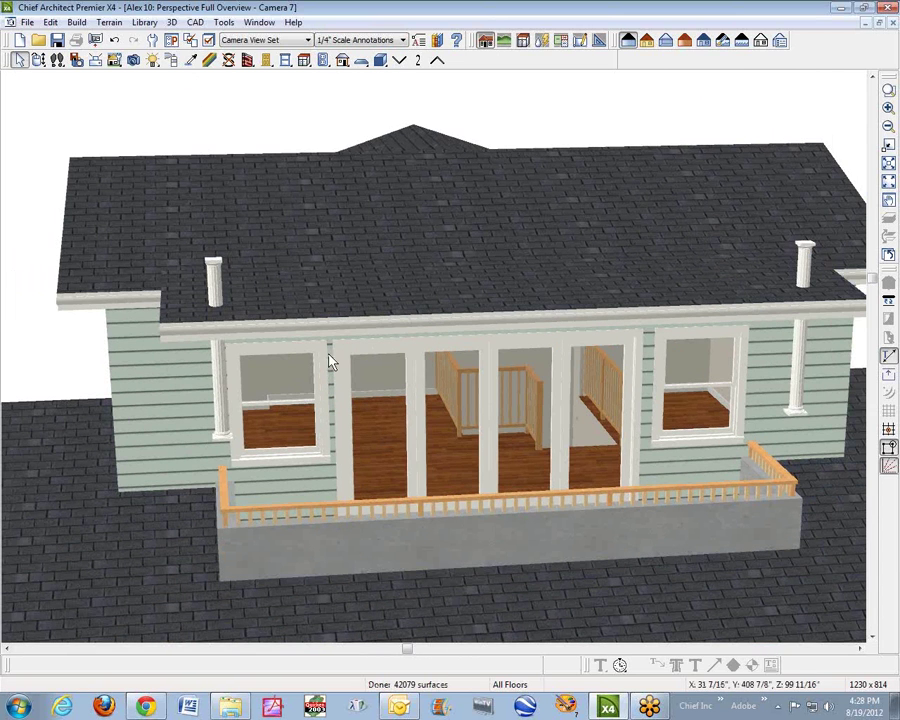
# Lower both upper-balcony columns together by about 28.5 inches so they stand between the balcony railing and the porch roof eave
pyautogui.click(213, 290)
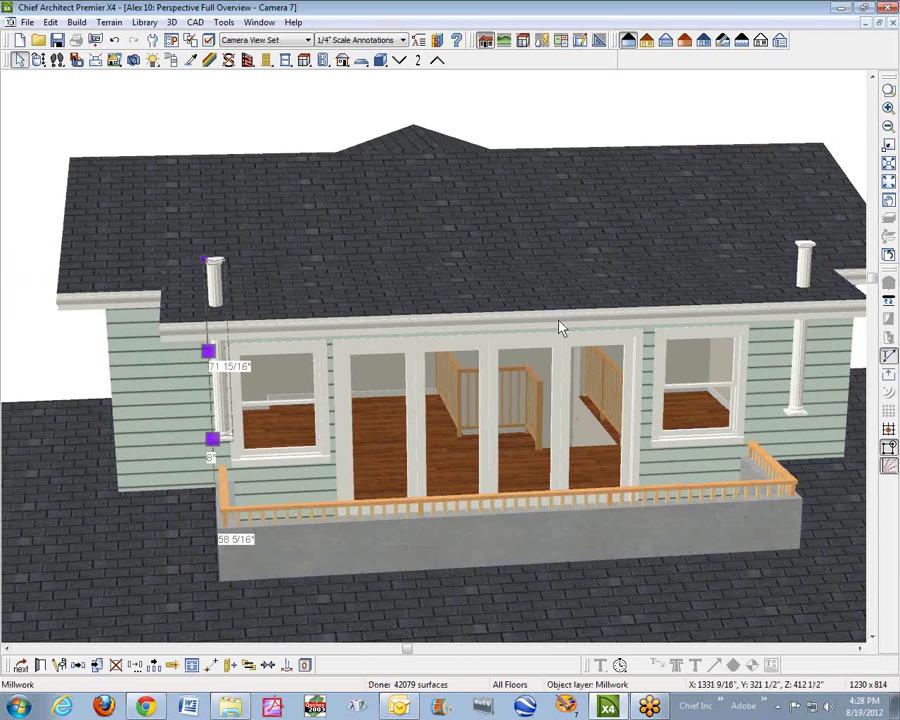
pyautogui.keyDown('shift'); pyautogui.click(798, 368); pyautogui.keyUp('shift')
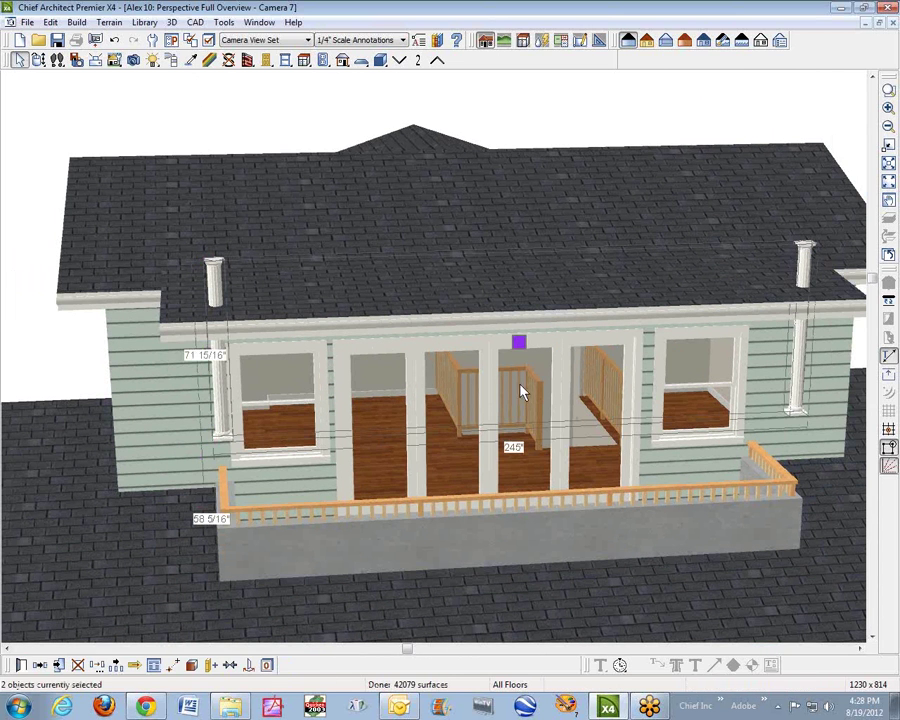
pyautogui.moveTo(519, 344); pyautogui.dragTo(502, 412)
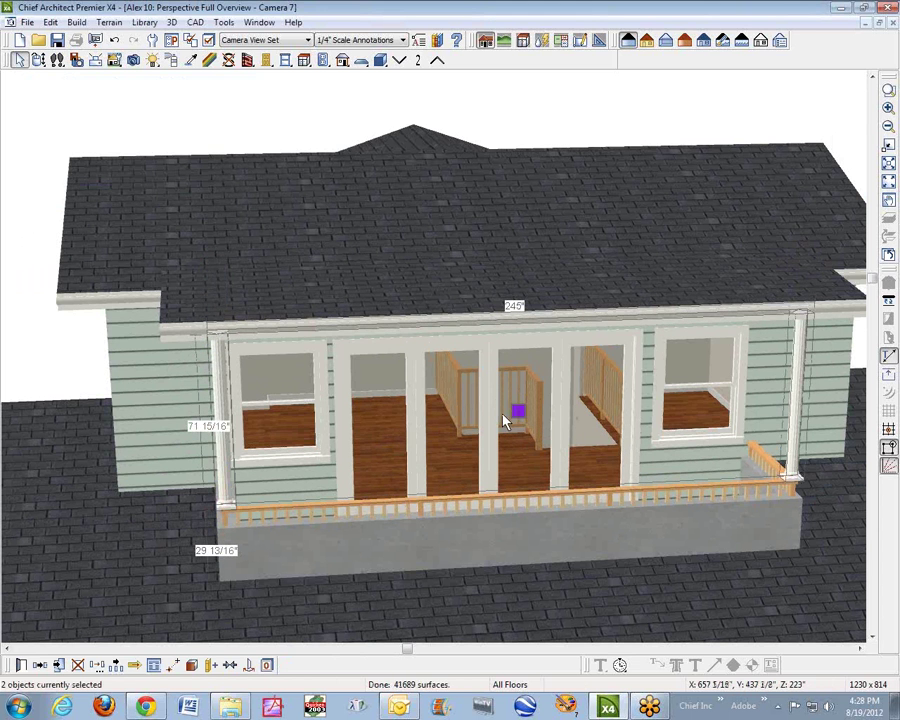
pyautogui.press('Escape')
# Examine the whole house exterior from all sides, checking the upper roof, porch roof, gable walls and lower roofs
pyautogui.scroll(-5, 505, 421)
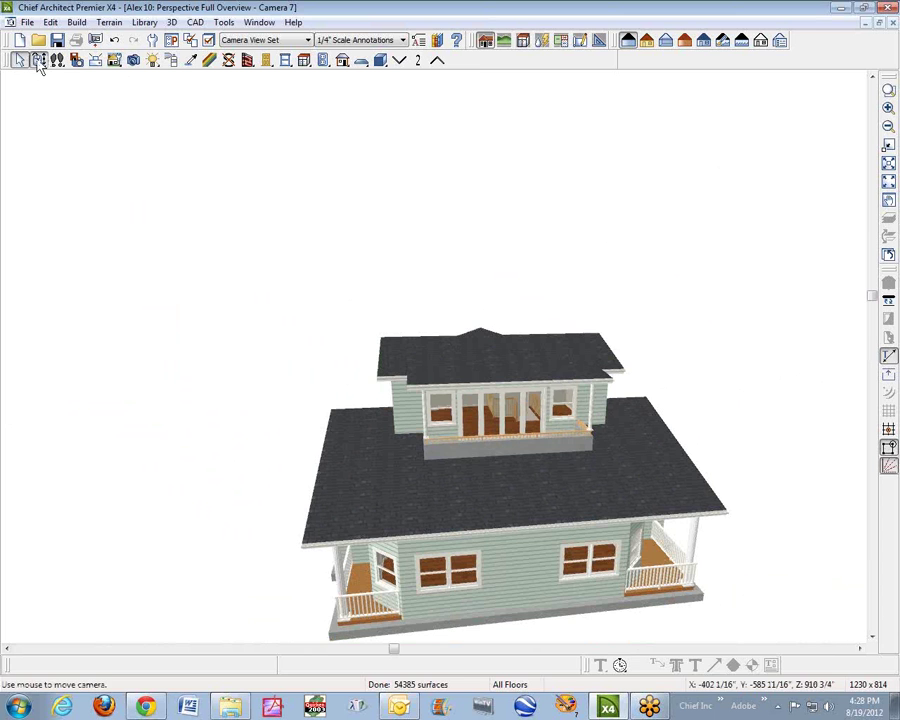
pyautogui.click(38, 60)
pyautogui.moveTo(337, 265); pyautogui.dragTo(374, 356)
pyautogui.moveTo(301, 384); pyautogui.dragTo(415, 500)
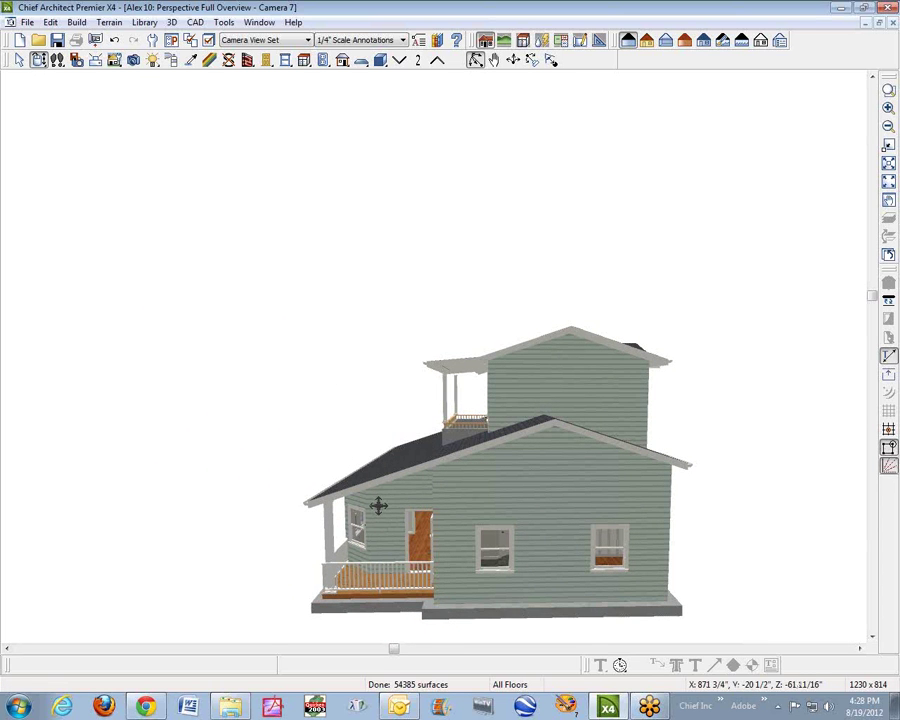
pyautogui.moveTo(378, 506); pyautogui.dragTo(437, 515)
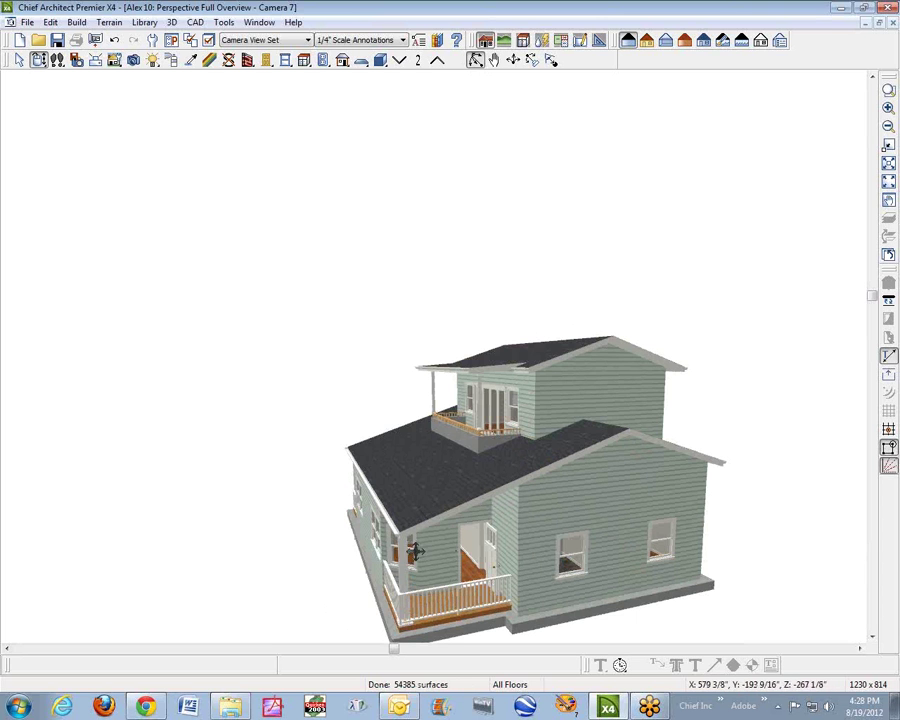
pyautogui.rightClick(437, 480)
pyautogui.click(297, 368)
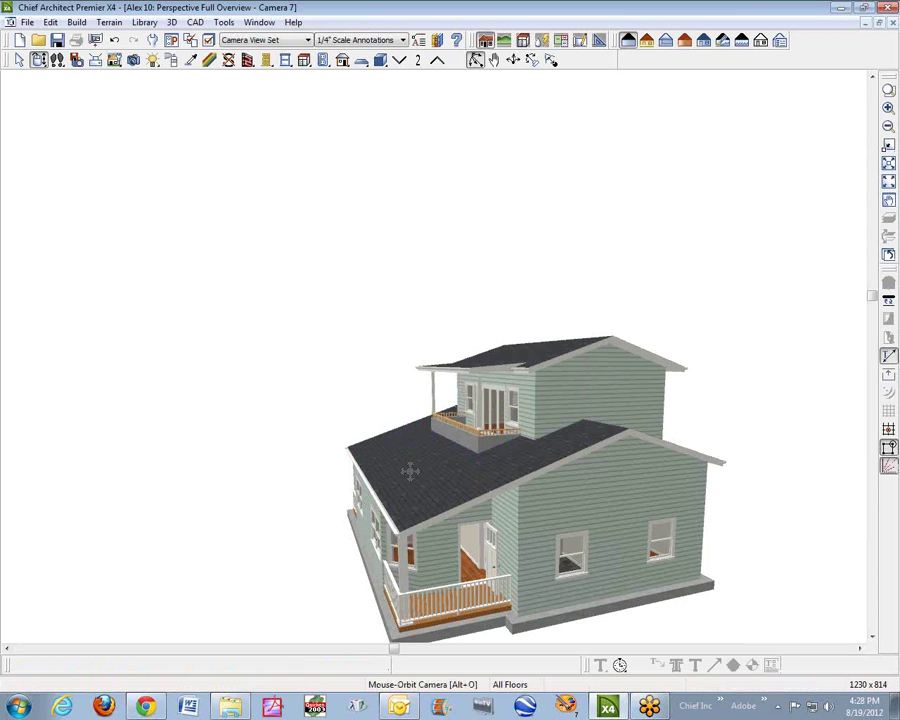
pyautogui.moveTo(480, 503); pyautogui.dragTo(821, 507)
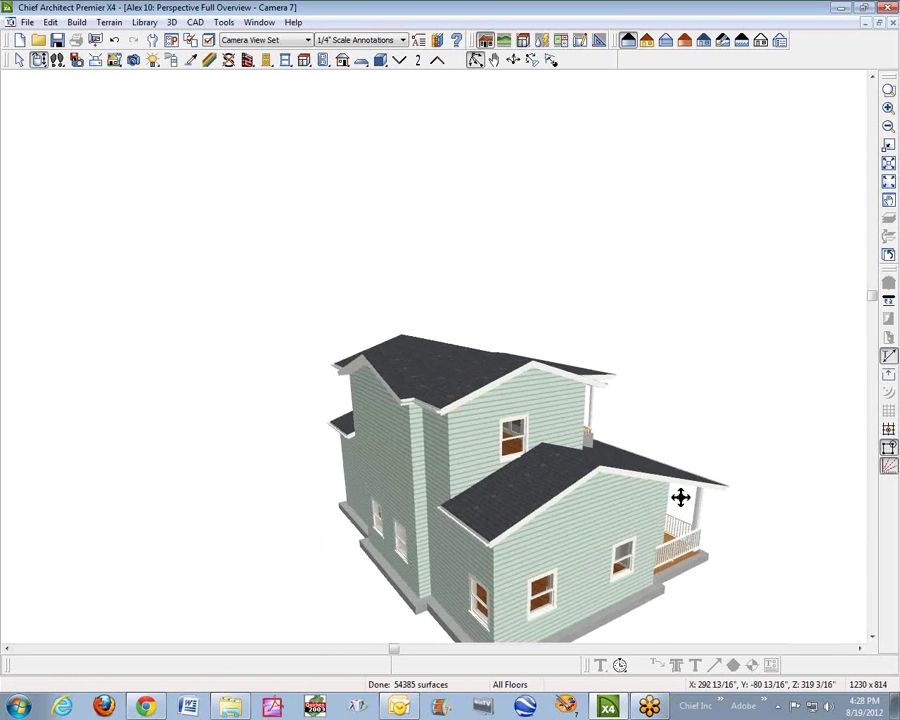
pyautogui.moveTo(683, 494); pyautogui.dragTo(744, 615)
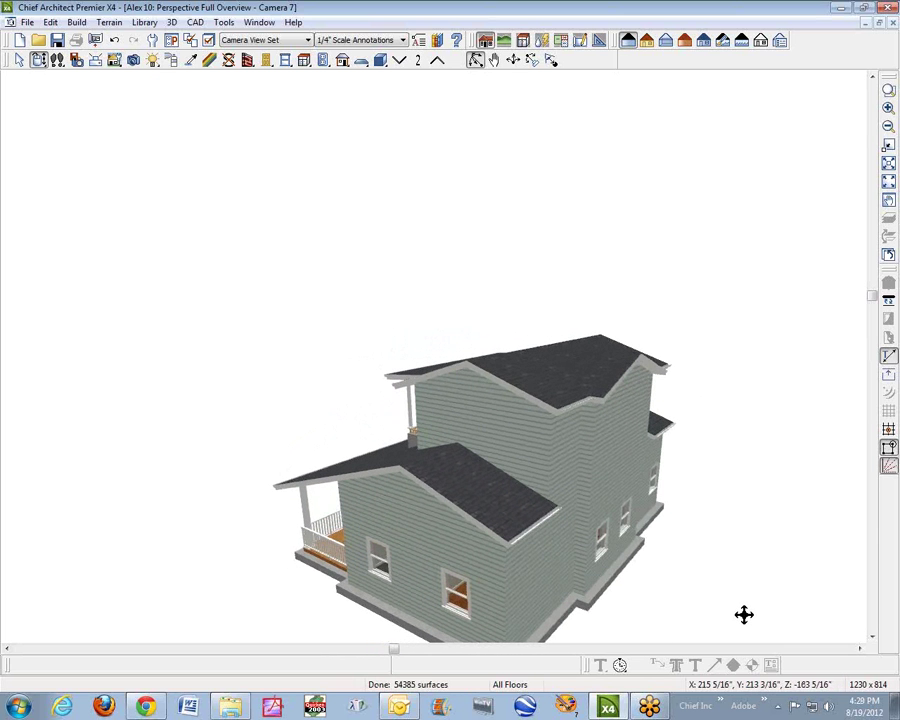